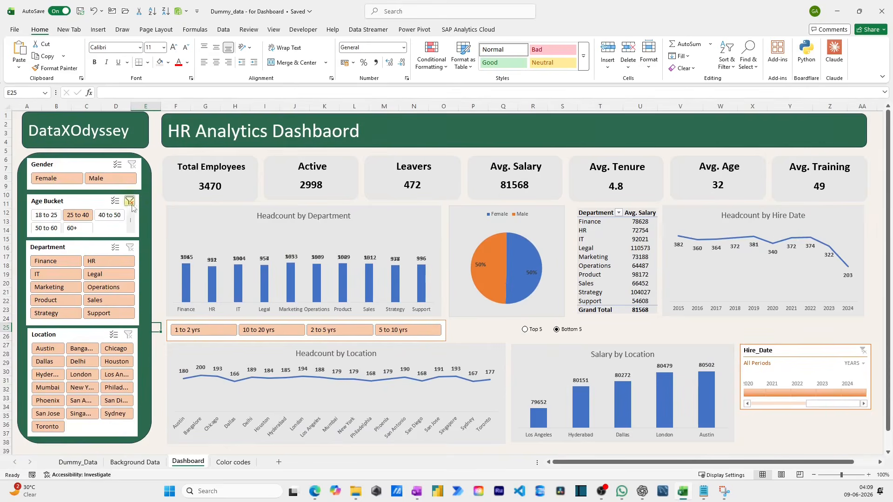
# - Filter the dashboard to Male and clear that filter, and toggle the Salary by Location chart to Top 5 and back to Bottom 5
pyautogui.click(124, 178)
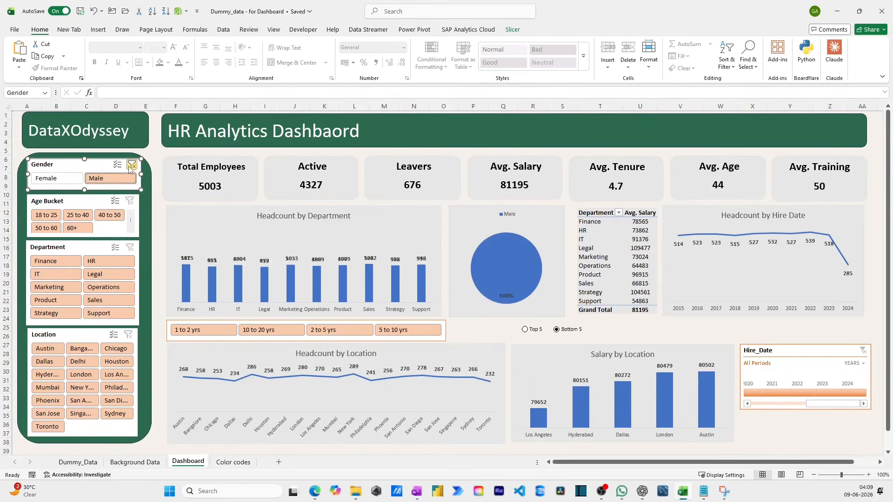
pyautogui.click(132, 164)
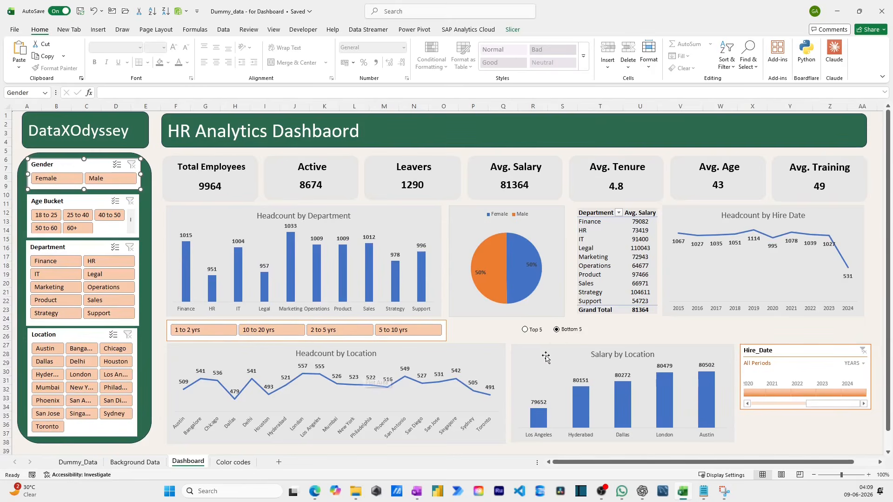
pyautogui.click(527, 331)
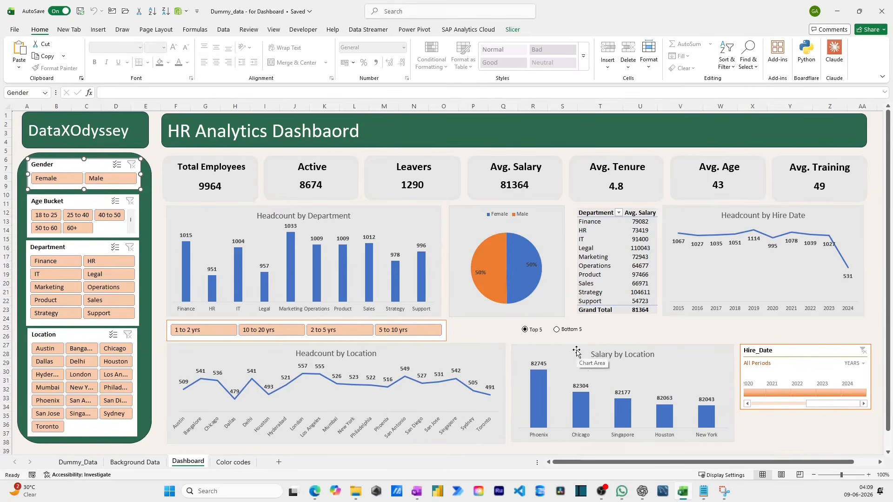
pyautogui.click(560, 332)
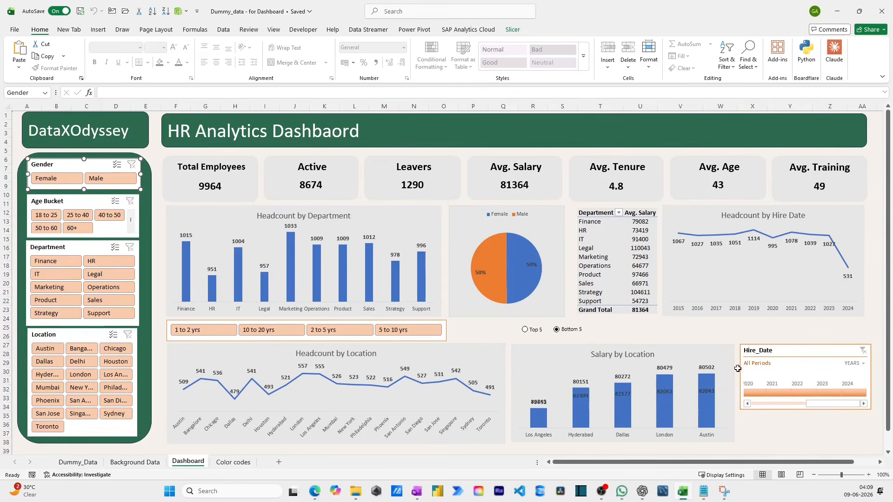
# - Filter the Hire_Date timeline by quarters to Q1 2023, clear the filter and return the timeline to years
pyautogui.click(855, 364)
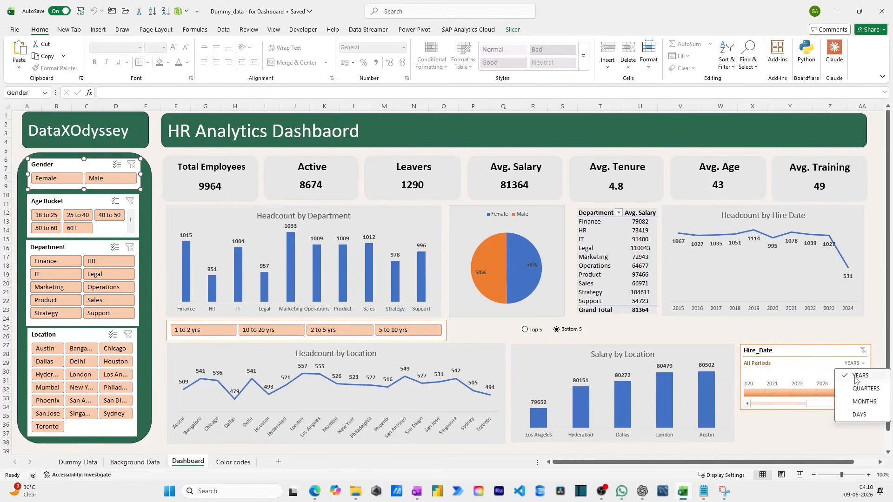
pyautogui.click(865, 389)
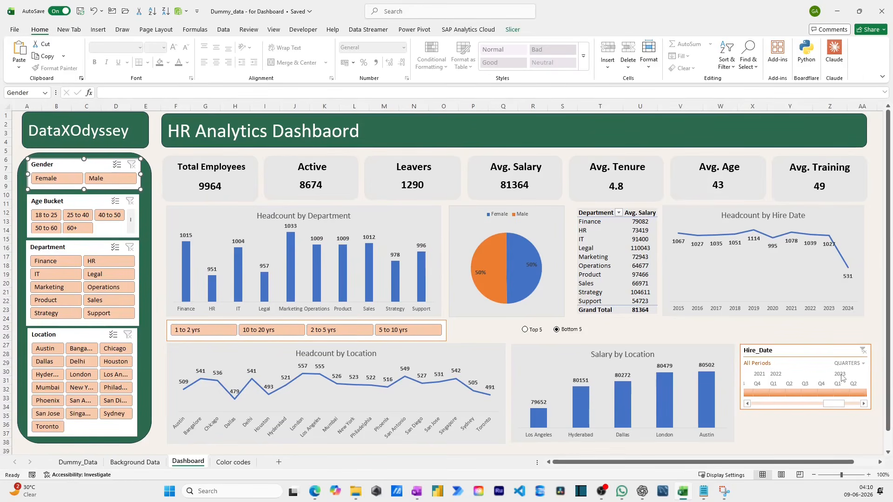
pyautogui.click(842, 394)
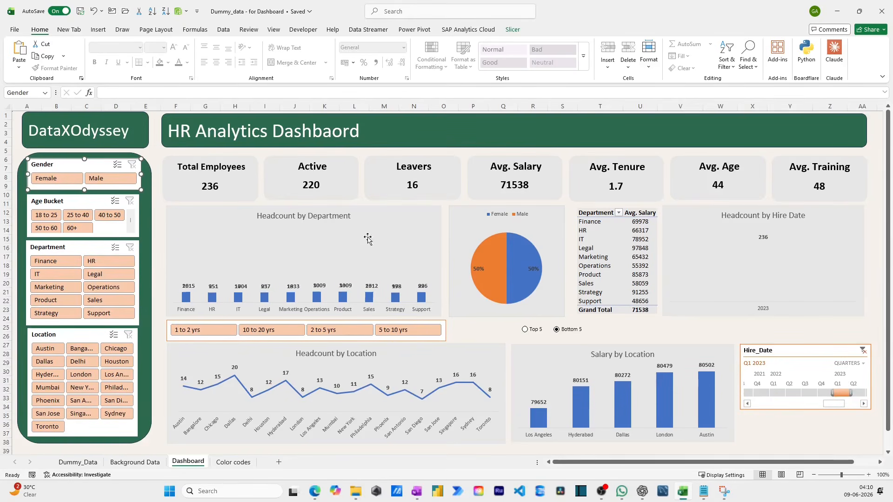
pyautogui.click(863, 350)
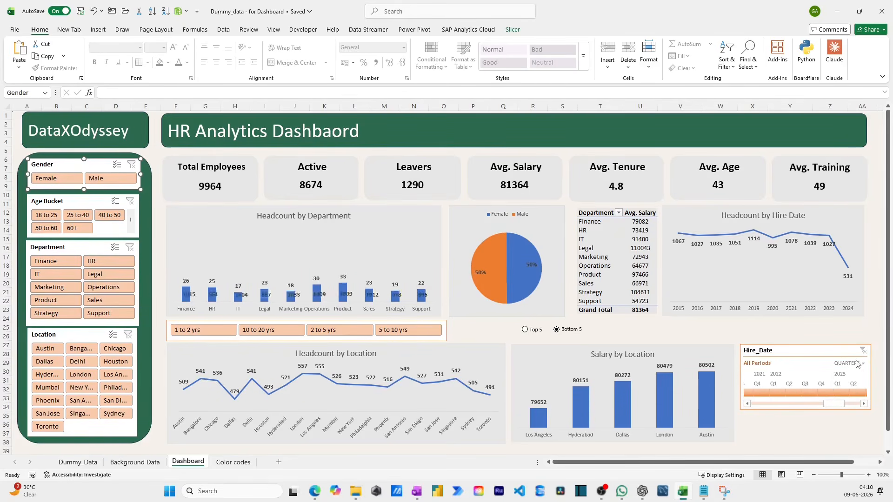
pyautogui.click(856, 363)
pyautogui.click(859, 376)
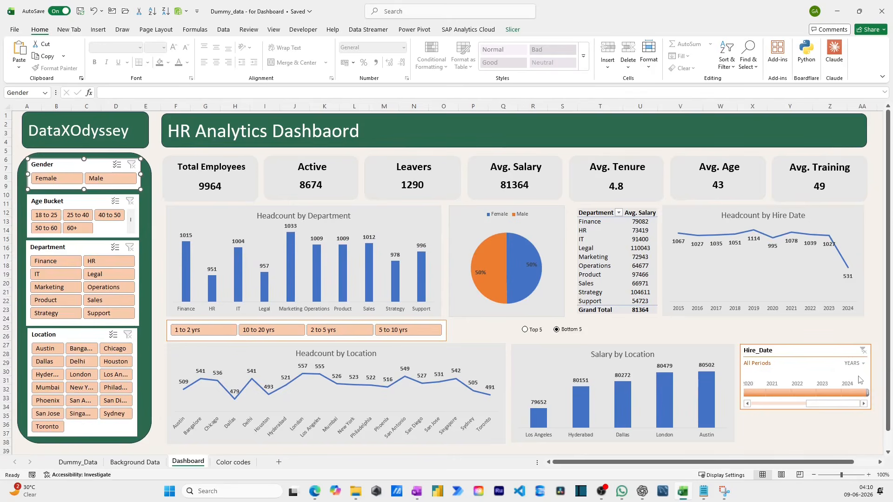
pyautogui.click(159, 358)
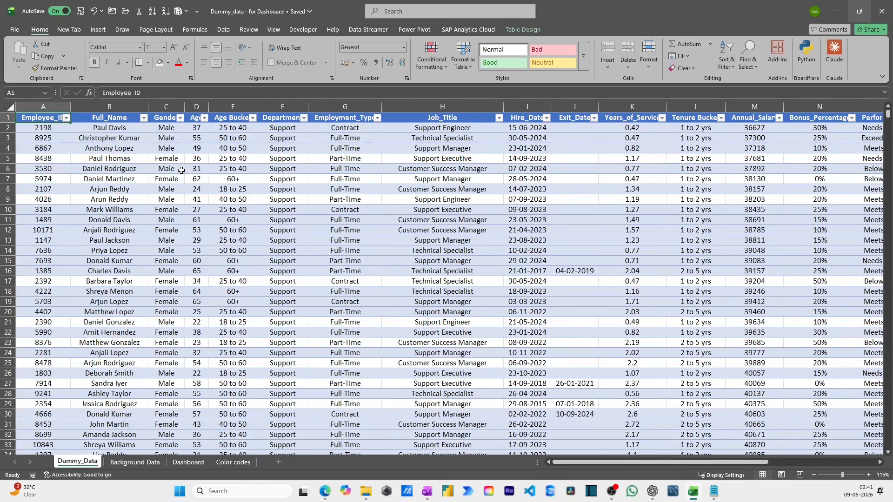
# - Turn off the filter controls in the header row of the employee table on the Dummy_Data sheet
pyautogui.click(226, 156)
pyautogui.click(146, 140)
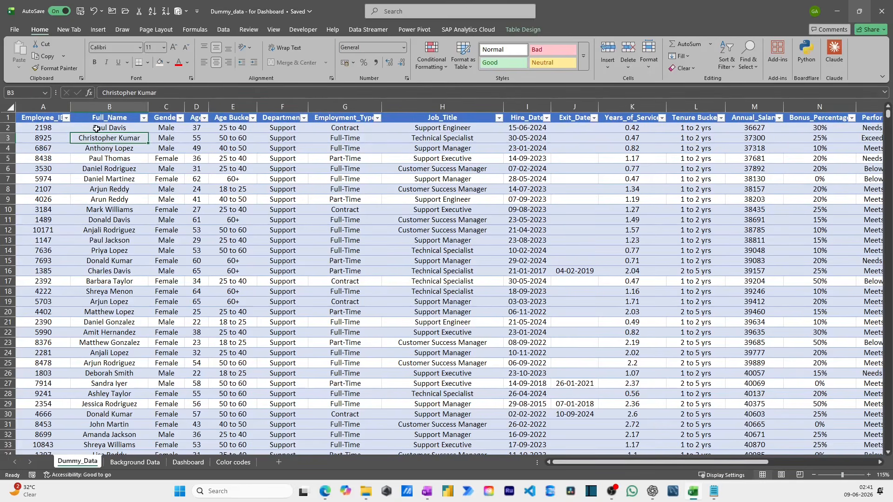
pyautogui.hotkey('ctrl', 'shift', 'l')
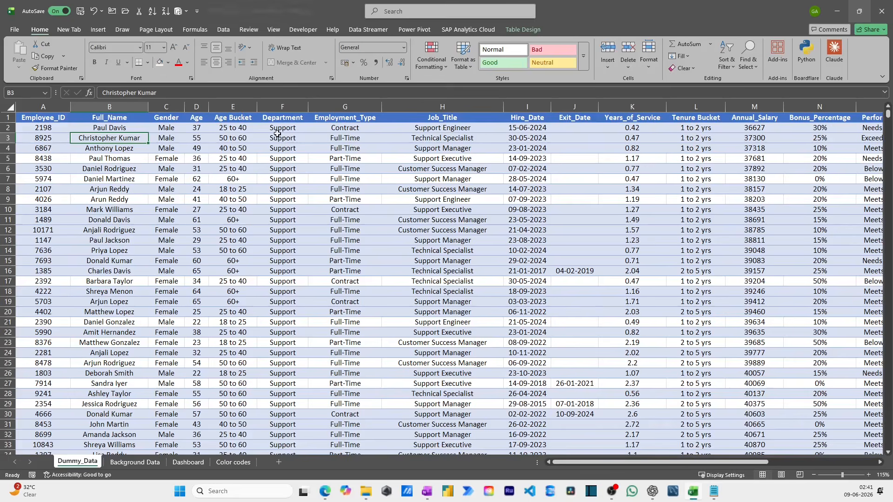
# - Examine the employee table's column headers from Department and Employment_Type through to Location
pyautogui.click(296, 117)
pyautogui.click(354, 120)
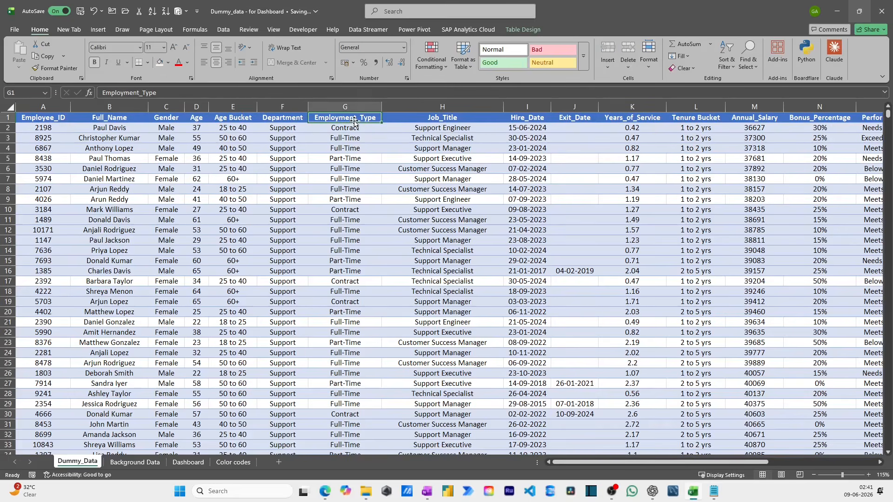
pyautogui.click(430, 118)
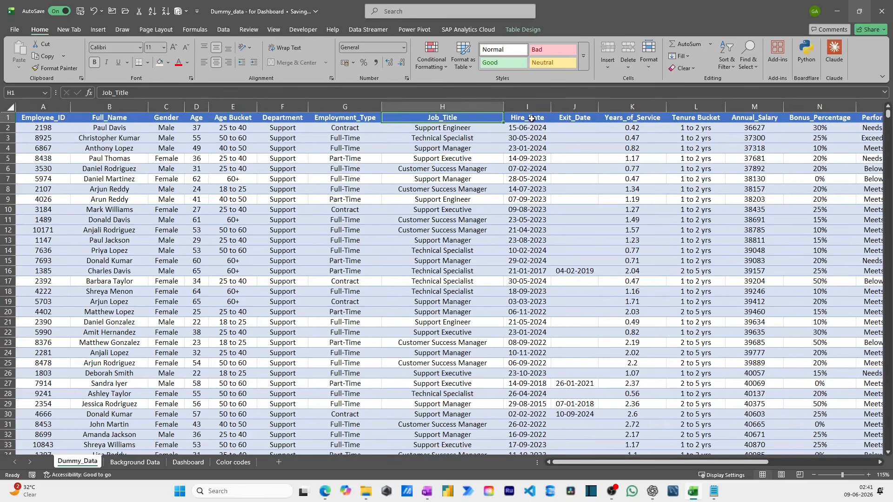
pyautogui.click(532, 119)
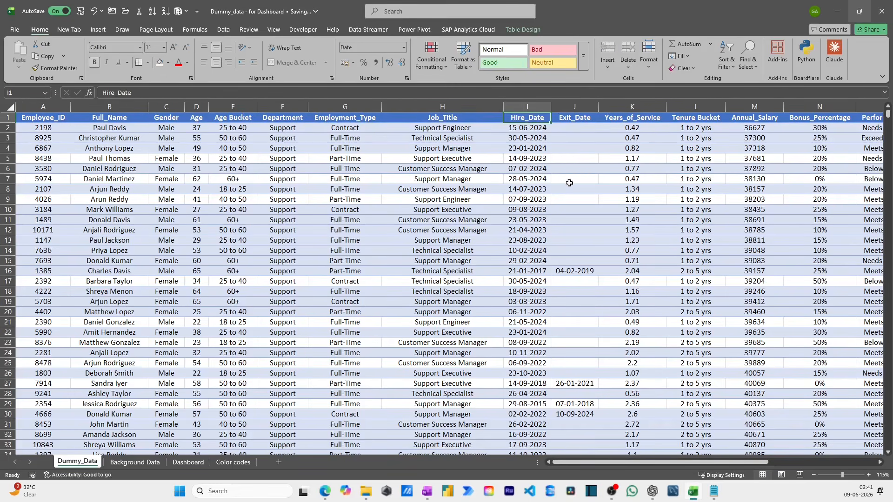
pyautogui.click(574, 104)
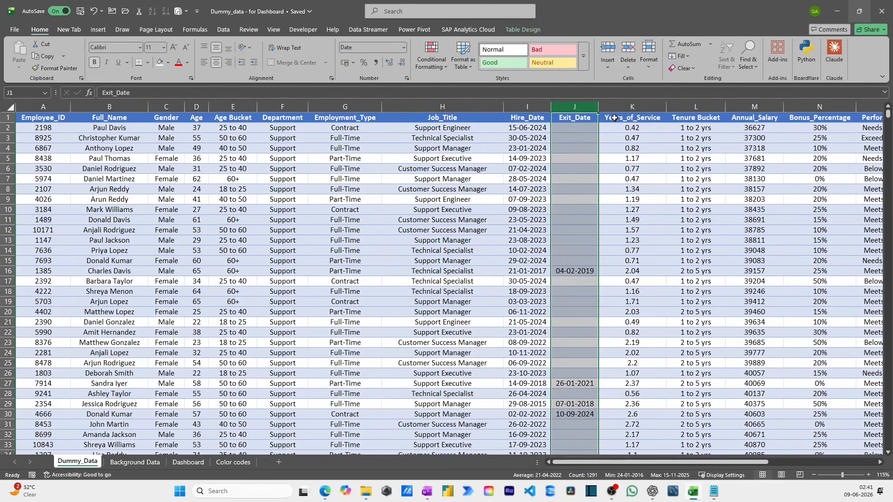
pyautogui.click(614, 118)
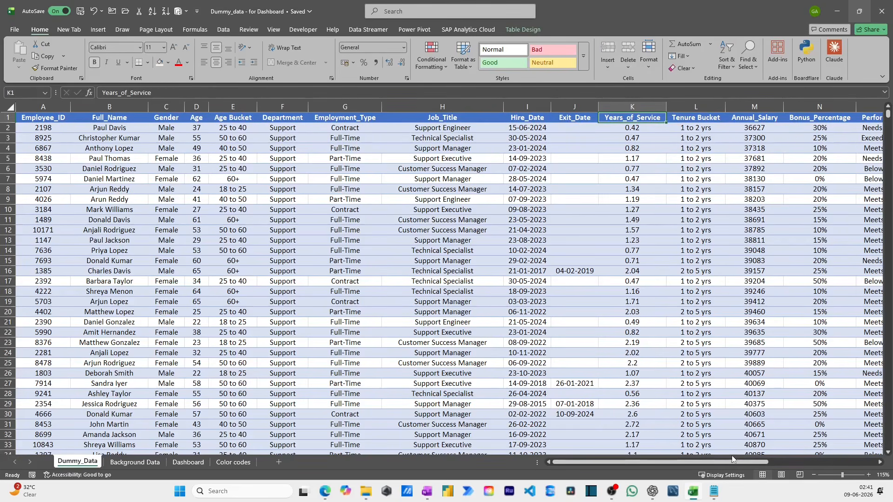
pyautogui.moveTo(739, 462); pyautogui.dragTo(830, 460)
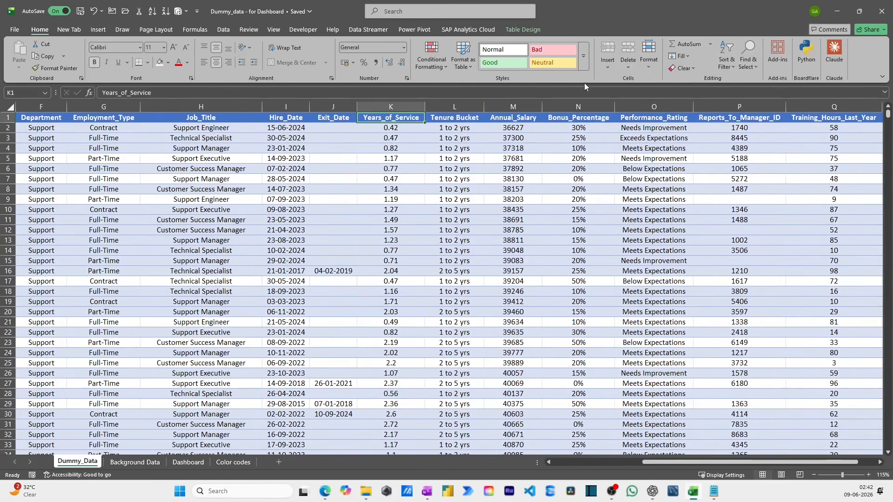
pyautogui.moveTo(729, 464); pyautogui.dragTo(749, 463)
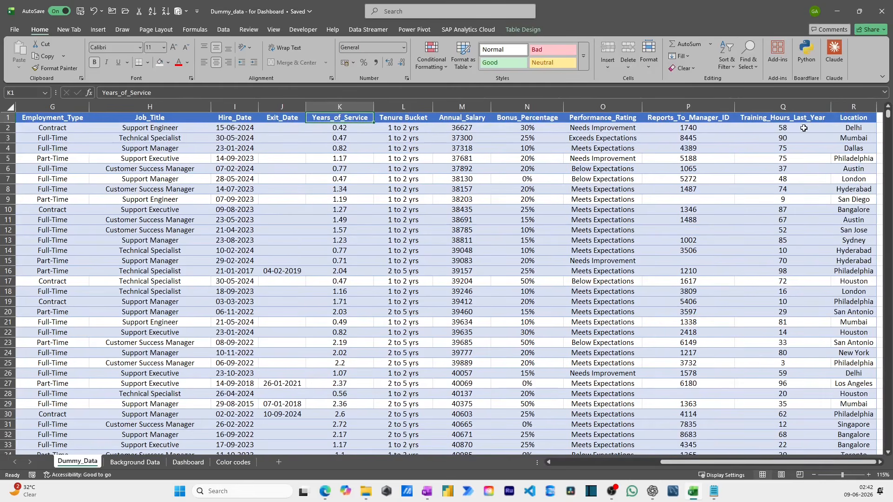
pyautogui.moveTo(775, 464); pyautogui.dragTo(666, 464)
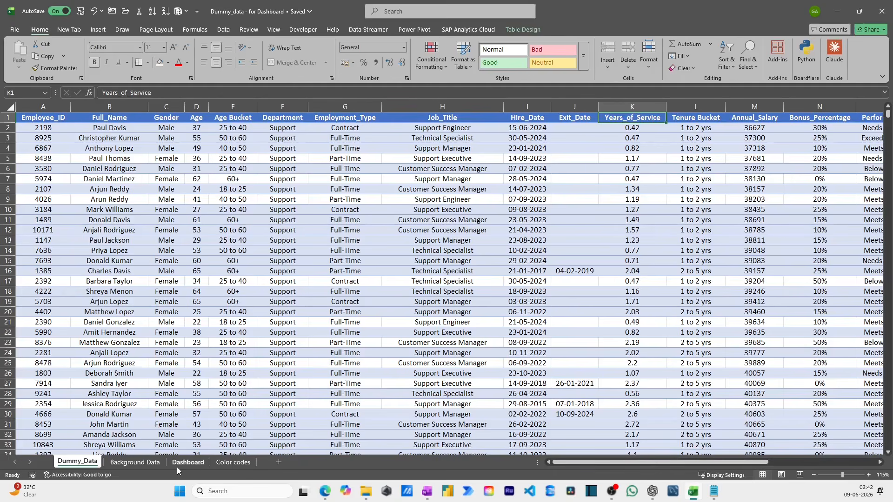
# - Look over the Background Data, Dashboard and Color codes sheets, ending on the Dashboard sheet
pyautogui.click(158, 467)
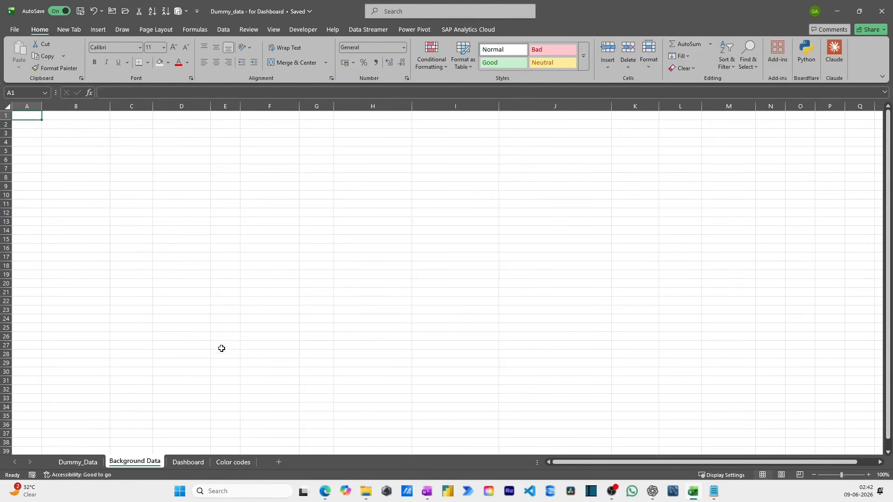
pyautogui.click(194, 462)
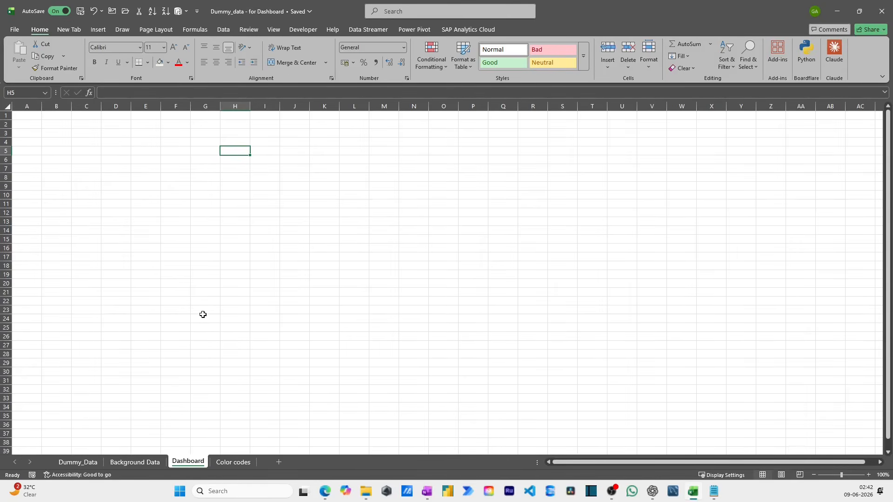
pyautogui.click(227, 463)
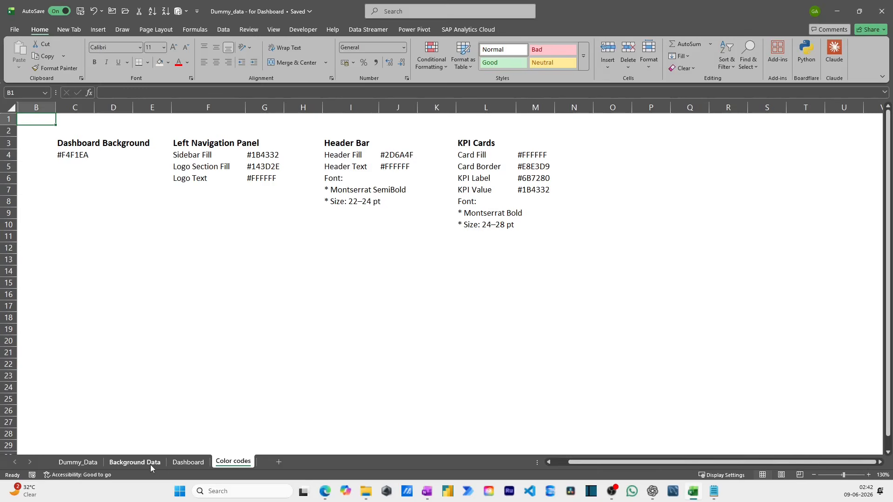
pyautogui.click(188, 462)
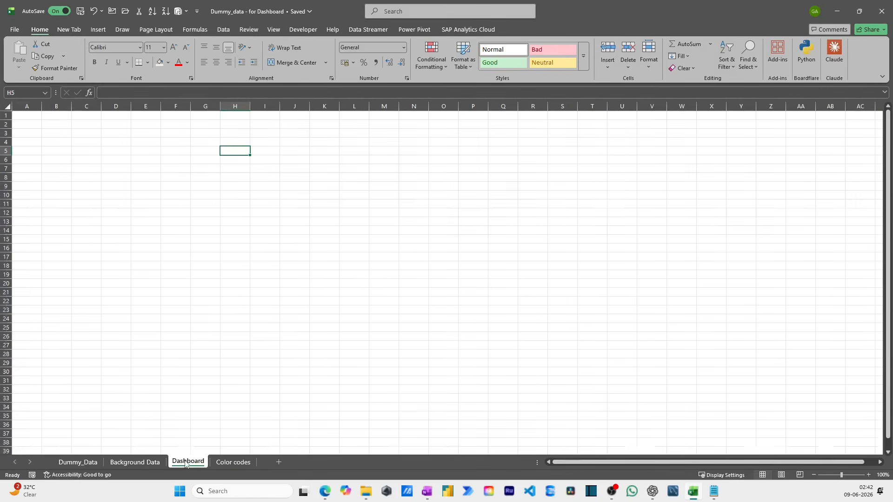
# - Copy the Dashboard Background hex code #F4F1EA from cell C4 of the Color codes sheet
pyautogui.click(236, 462)
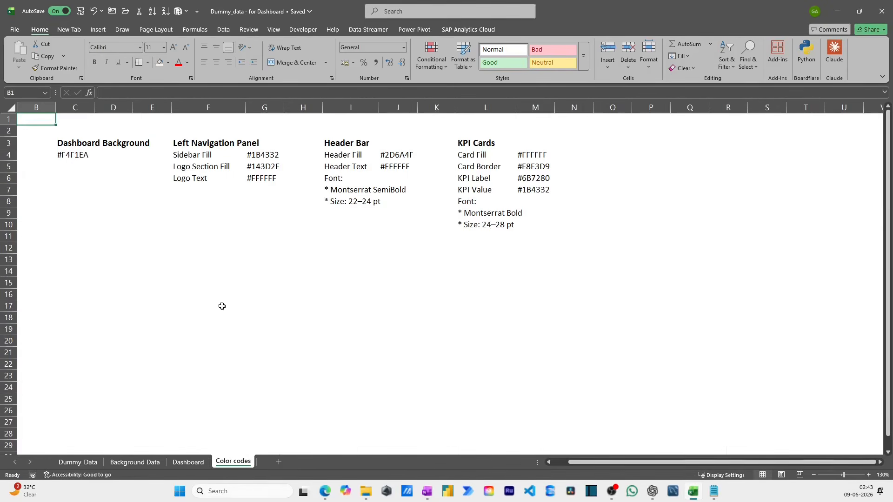
pyautogui.click(90, 158)
pyautogui.press('F2')
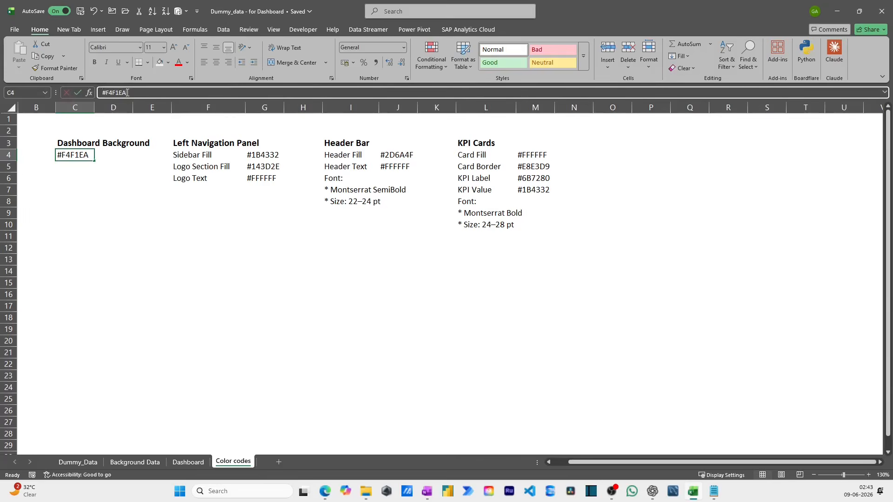
# - Fill all cells of the Dashboard sheet with the custom background colour #F4F1EA
pyautogui.click(187, 462)
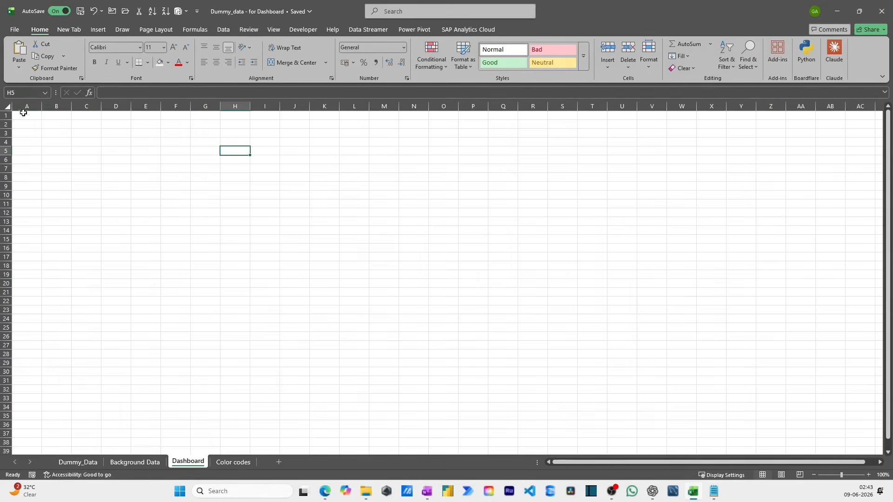
pyautogui.click(5, 104)
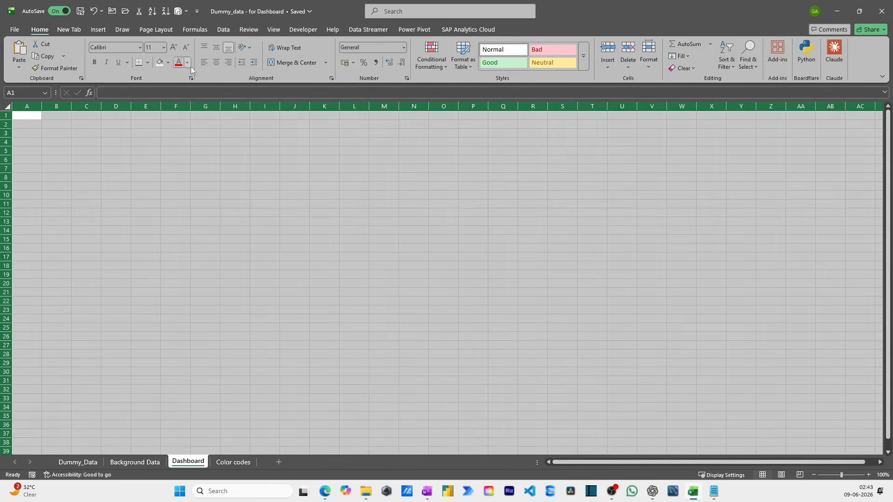
pyautogui.click(167, 64)
pyautogui.click(187, 267)
pyautogui.click(390, 83)
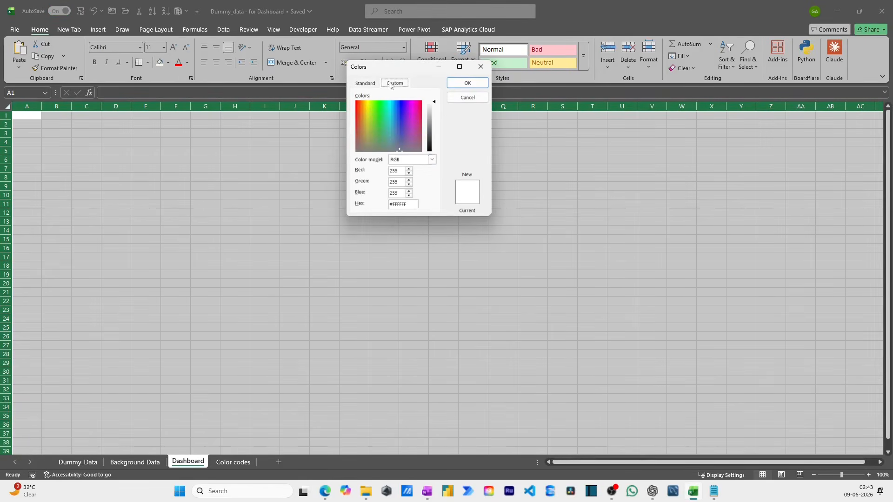
pyautogui.doubleClick(403, 205)
pyautogui.click(467, 83)
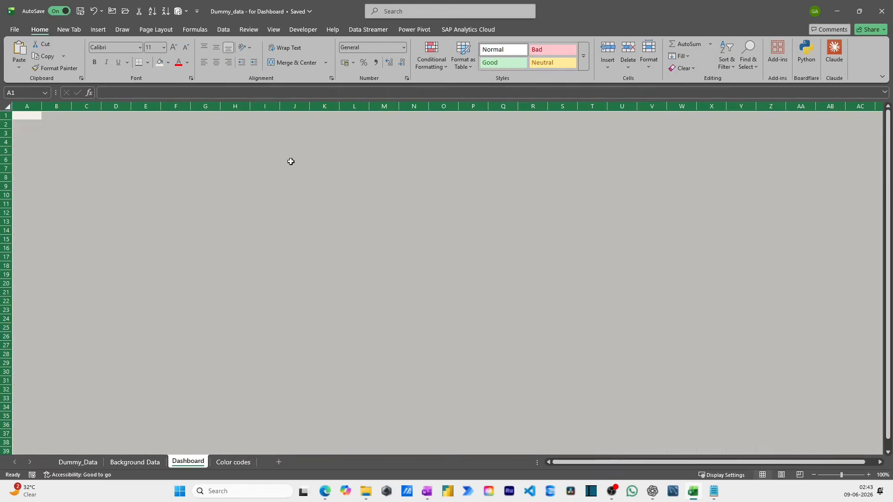
pyautogui.click(291, 161)
pyautogui.click(146, 160)
# - Hide the gridlines on the Dashboard sheet
pyautogui.click(274, 29)
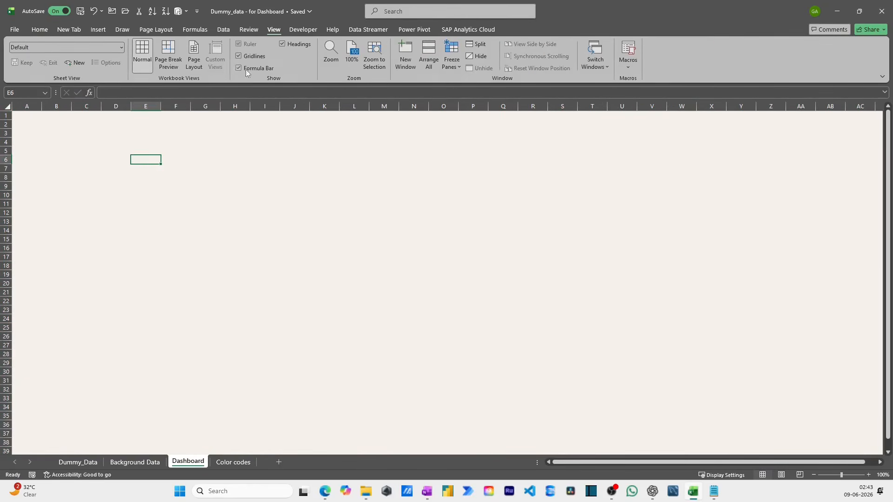
pyautogui.click(247, 56)
pyautogui.click(205, 148)
pyautogui.click(115, 134)
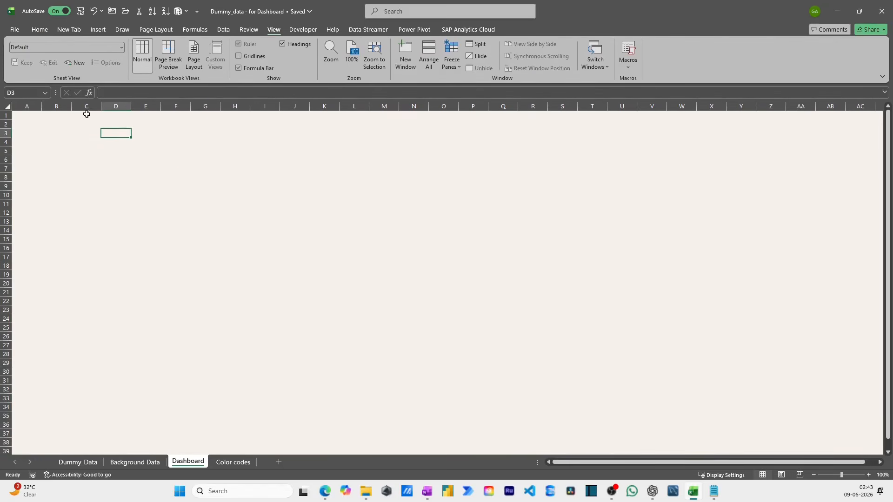
pyautogui.click(39, 29)
pyautogui.click(116, 178)
pyautogui.click(162, 141)
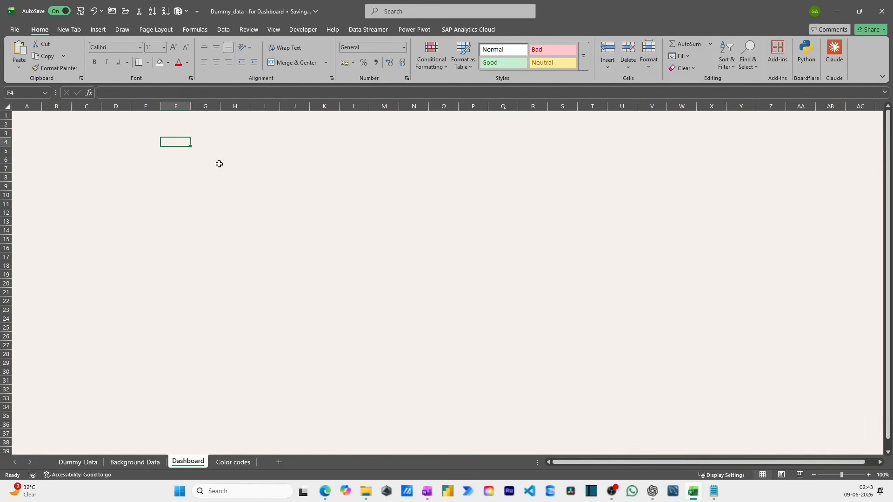
# - Draw a rounded rectangle about 7.15 cm wide and 2.04 cm high over cells A1:E5 of the Dashboard sheet
pyautogui.click(98, 29)
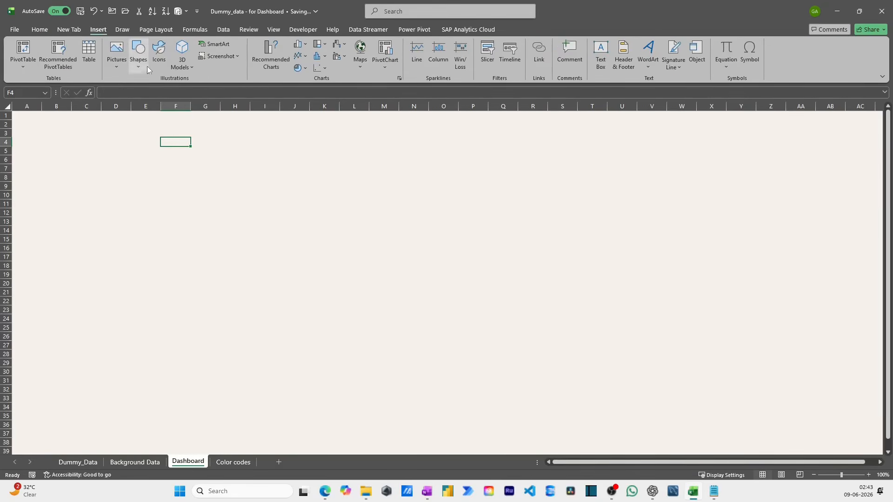
pyautogui.click(146, 68)
pyautogui.click(193, 94)
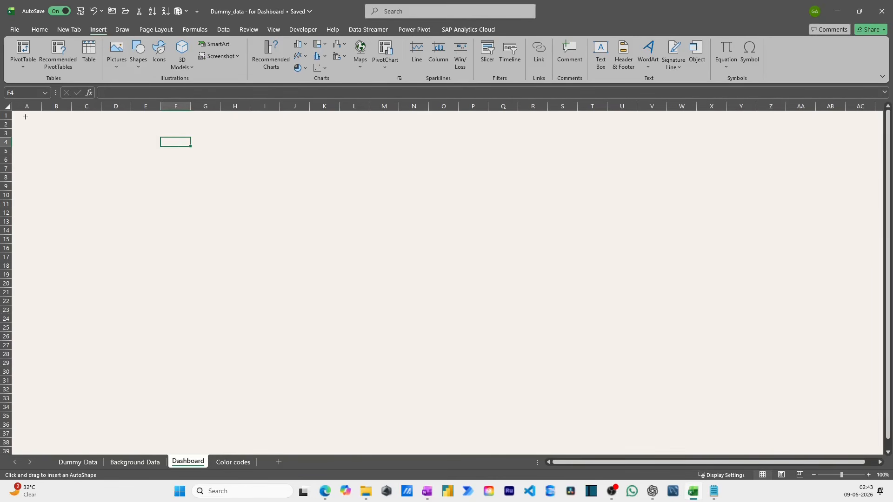
pyautogui.moveTo(20, 116); pyautogui.dragTo(145, 152)
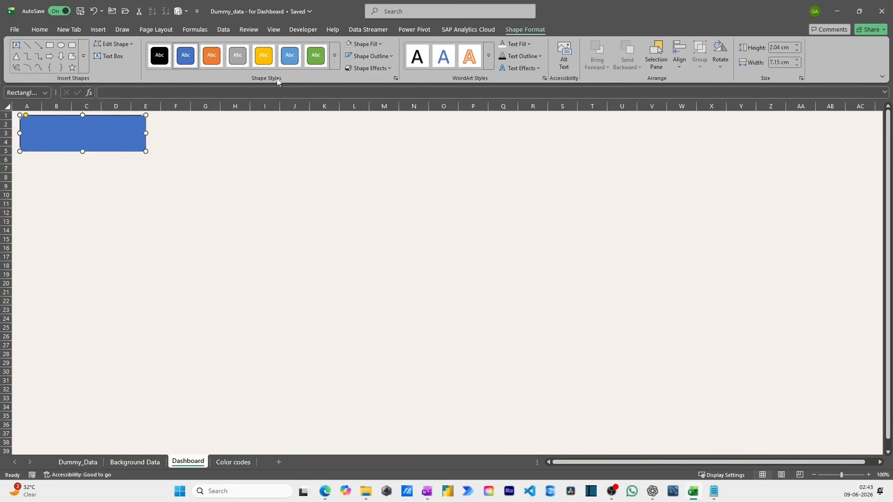
pyautogui.rightClick(67, 134)
pyautogui.click(297, 339)
# - Copy the Logo Section Fill hex code #143D2E from cell G5 of the Color codes sheet
pyautogui.click(243, 462)
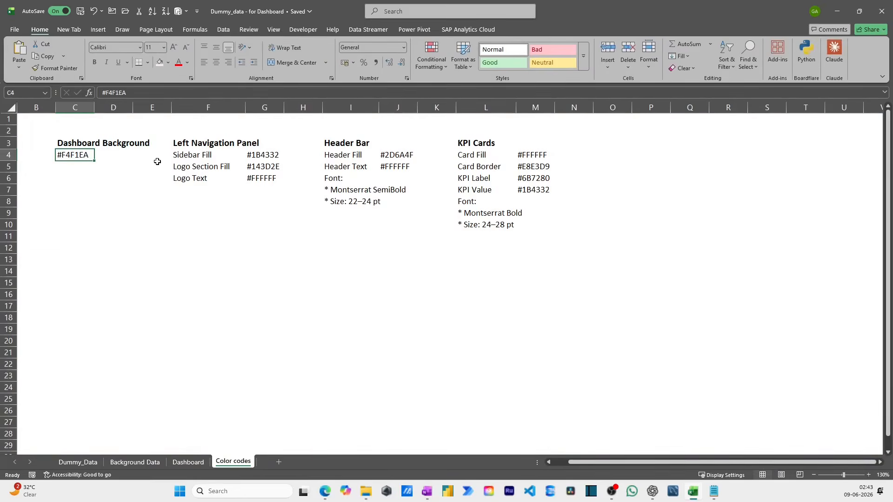
pyautogui.click(135, 167)
pyautogui.click(254, 147)
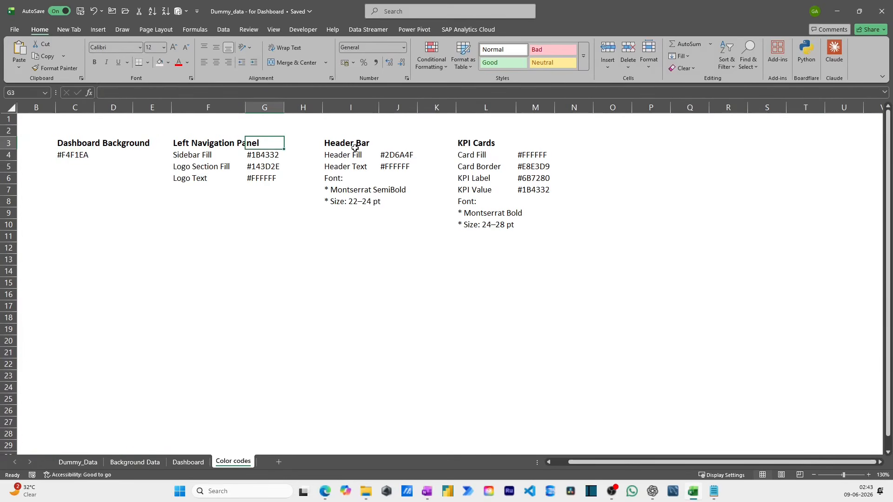
pyautogui.click(355, 147)
pyautogui.click(353, 155)
pyautogui.click(200, 167)
pyautogui.click(195, 178)
pyautogui.click(264, 166)
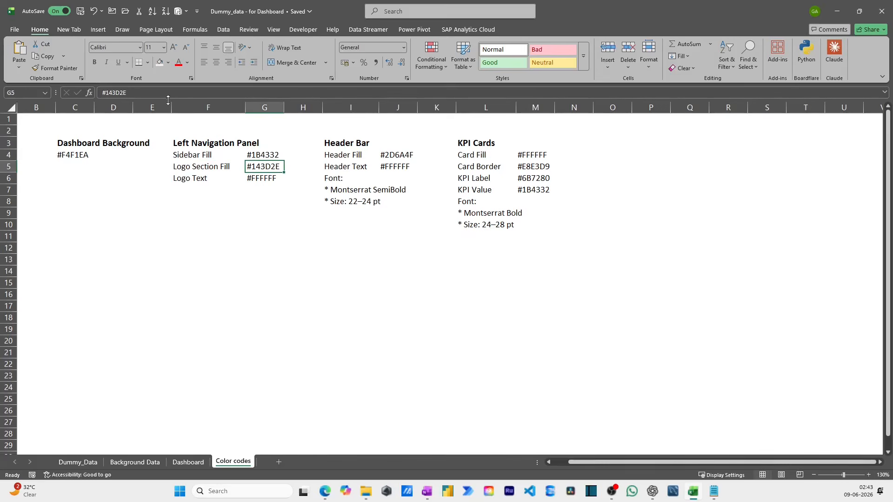
pyautogui.moveTo(130, 93); pyautogui.dragTo(99, 96)
pyautogui.hotkey('ctrl', 'v')
pyautogui.hotkey('ctrl', 'v')
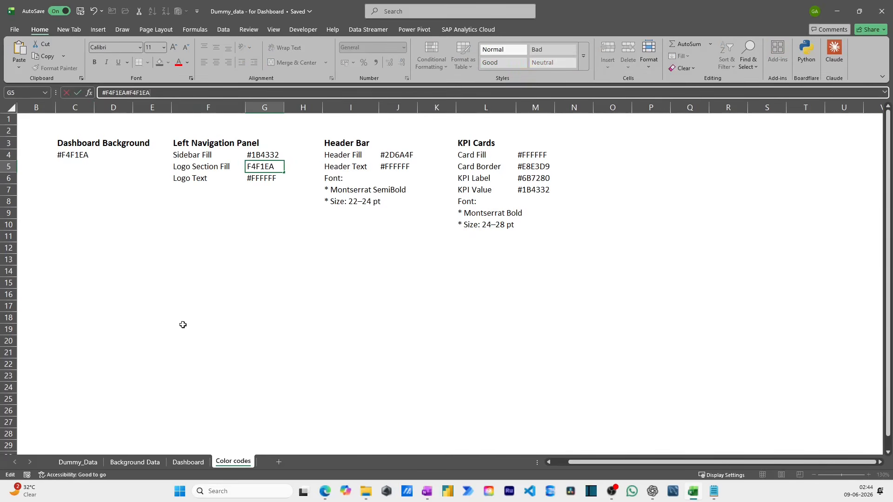
pyautogui.press('Escape')
# - Fill the rounded rectangle on the Dashboard sheet with the custom colour #143D2E
pyautogui.click(192, 464)
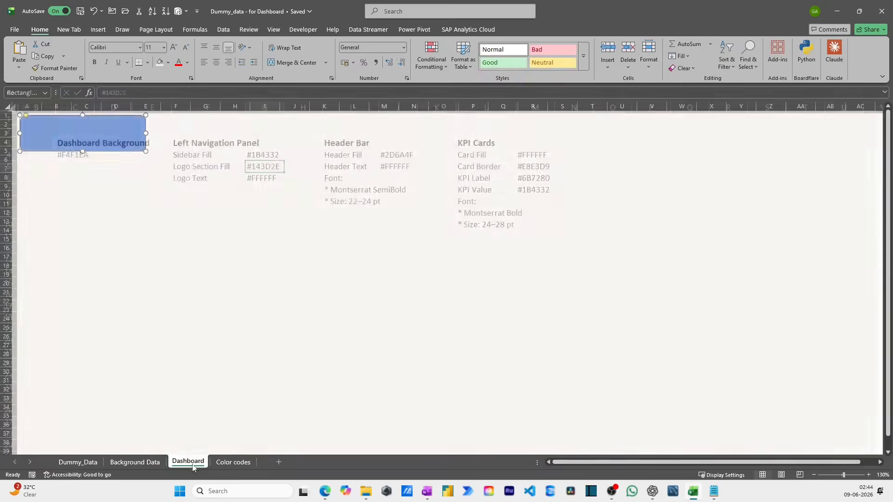
pyautogui.click(169, 63)
pyautogui.click(189, 282)
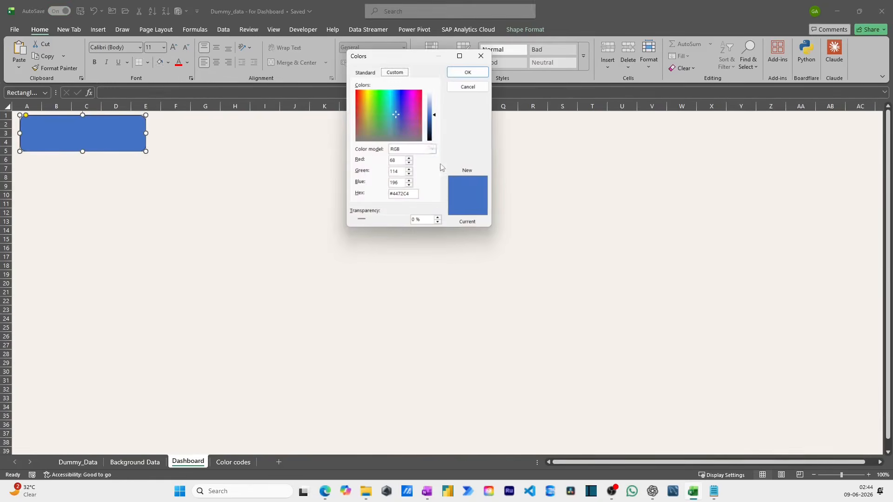
pyautogui.moveTo(405, 197); pyautogui.dragTo(324, 195)
pyautogui.write('#143D2E')
pyautogui.click(456, 75)
pyautogui.click(167, 214)
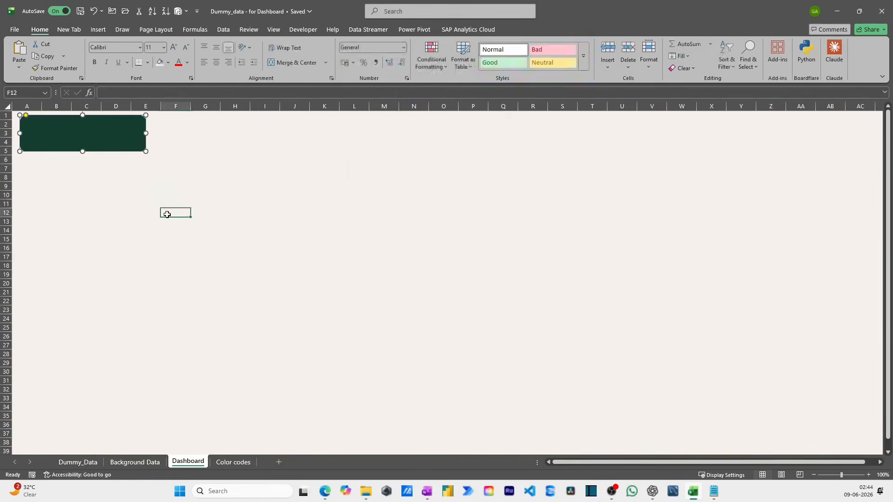
# - Add the text "DataXOdyssey" to the dark green logo box
pyautogui.click(108, 136)
pyautogui.rightClick(107, 135)
pyautogui.click(135, 214)
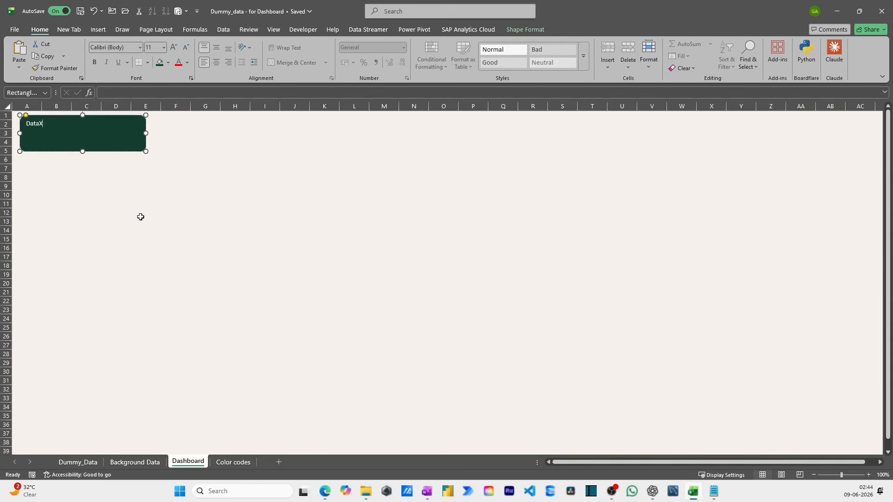
pyautogui.write('DataXOdysse')
# - Set the logo text to 28 pt and centre it horizontally and vertically in its box
pyautogui.hotkey('ctrl', 'a')
pyautogui.click(175, 49)
pyautogui.click(175, 48)
pyautogui.click(175, 48)
pyautogui.click(175, 49)
pyautogui.click(175, 48)
pyautogui.click(175, 49)
pyautogui.click(175, 48)
pyautogui.click(175, 48)
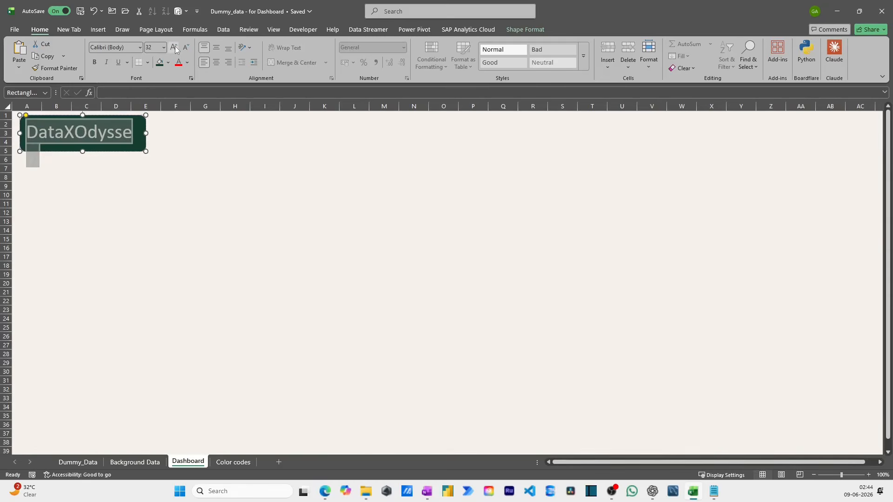
pyautogui.click(186, 48)
pyautogui.click(216, 47)
pyautogui.click(215, 63)
pyautogui.click(139, 178)
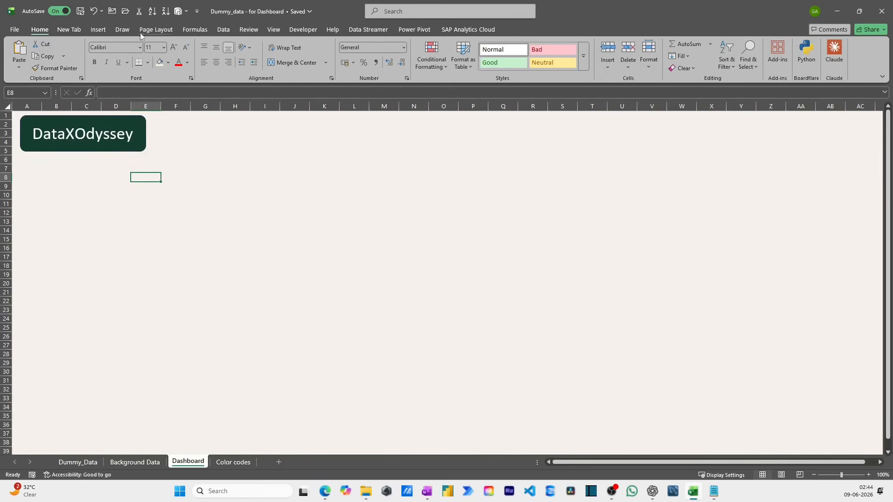
# - Draw a rounded rectangle below the logo box as the sidebar, sized to about 7.63 cm wide and 16.53 cm high
pyautogui.click(102, 30)
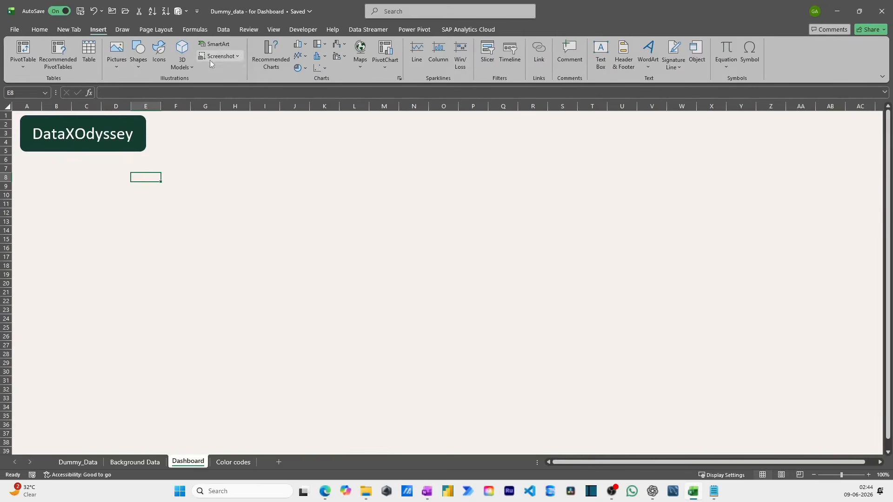
pyautogui.click(136, 68)
pyautogui.click(191, 93)
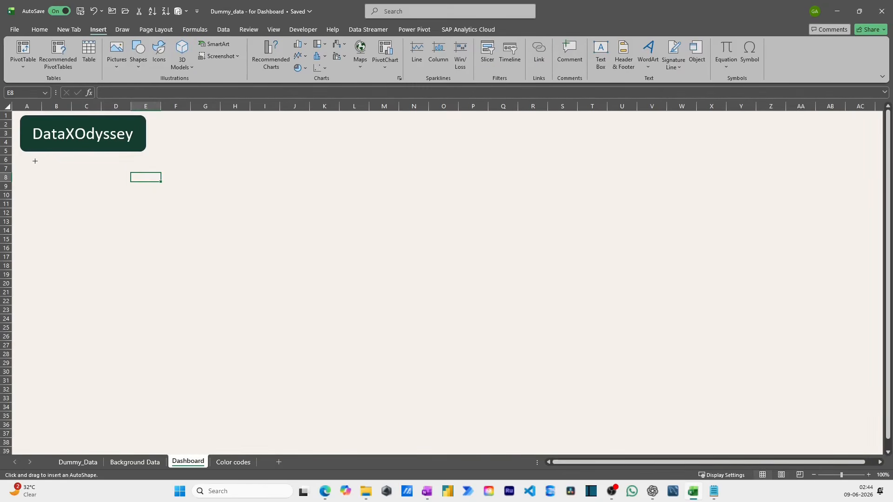
pyautogui.moveTo(24, 160)
pyautogui.mouseDown()
pyautogui.moveTo(158, 363)
pyautogui.moveTo(163, 420)
pyautogui.moveTo(153, 441)
pyautogui.mouseUp()
pyautogui.moveTo(99, 358)
pyautogui.mouseDown()
pyautogui.moveTo(93, 344)
pyautogui.moveTo(91, 355)
pyautogui.mouseUp()
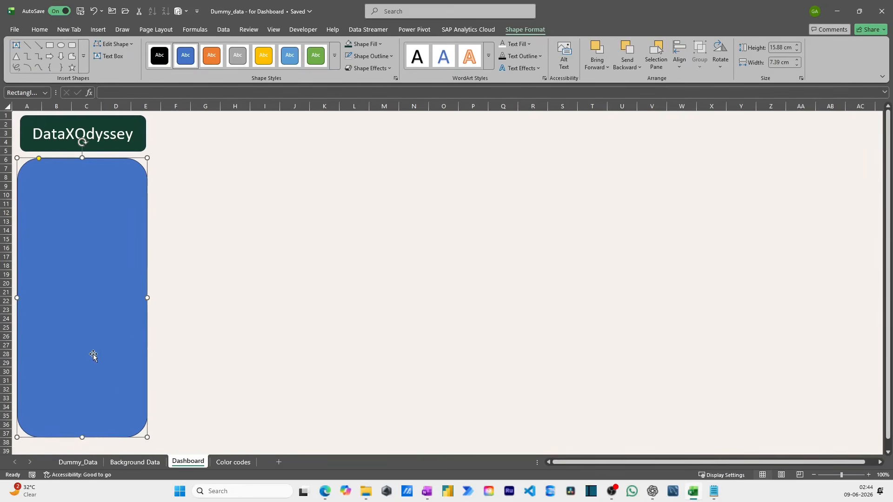
pyautogui.moveTo(148, 298); pyautogui.dragTo(152, 298)
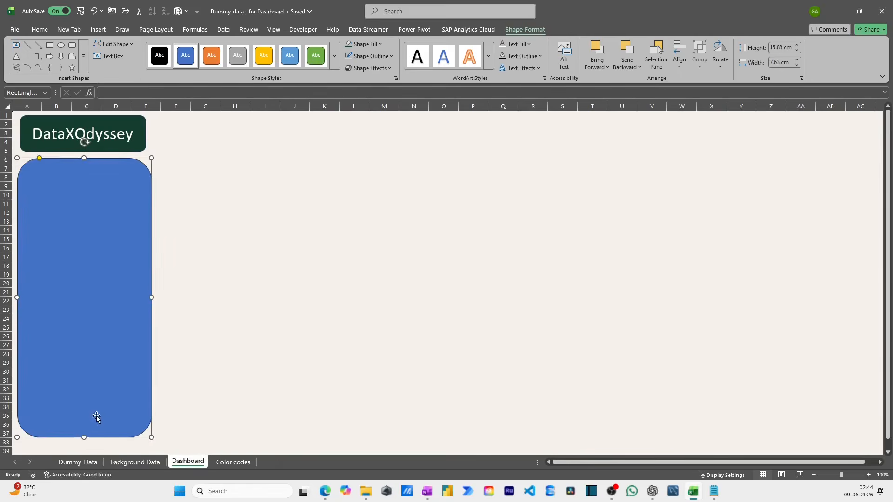
pyautogui.moveTo(83, 436); pyautogui.dragTo(84, 448)
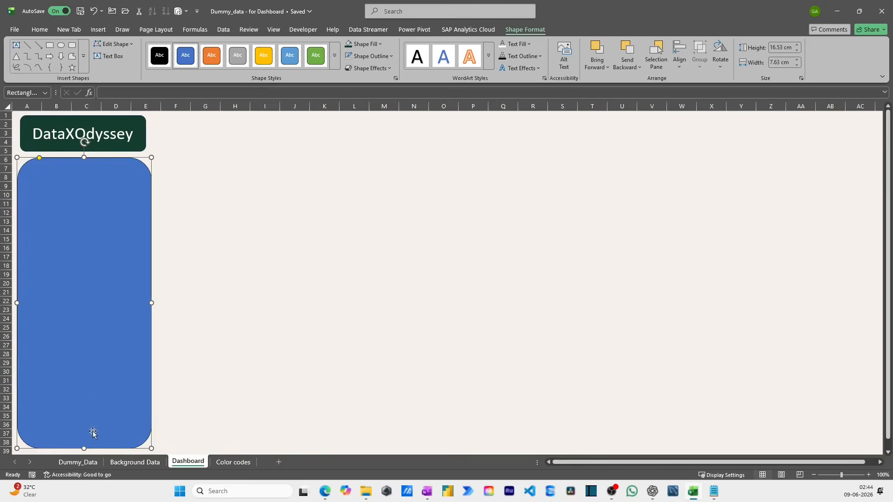
# - Copy the Sidebar Fill hex code #1B4332 from cell G4 of the Color codes sheet
pyautogui.click(223, 463)
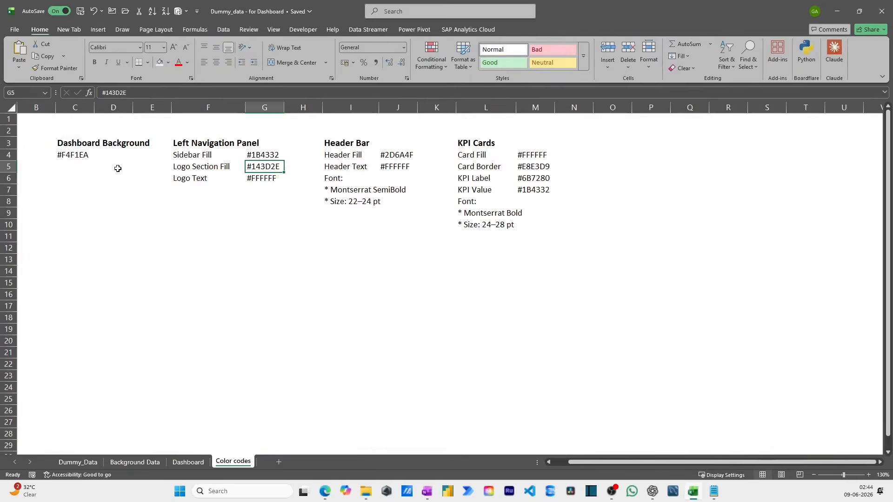
pyautogui.press('Up')
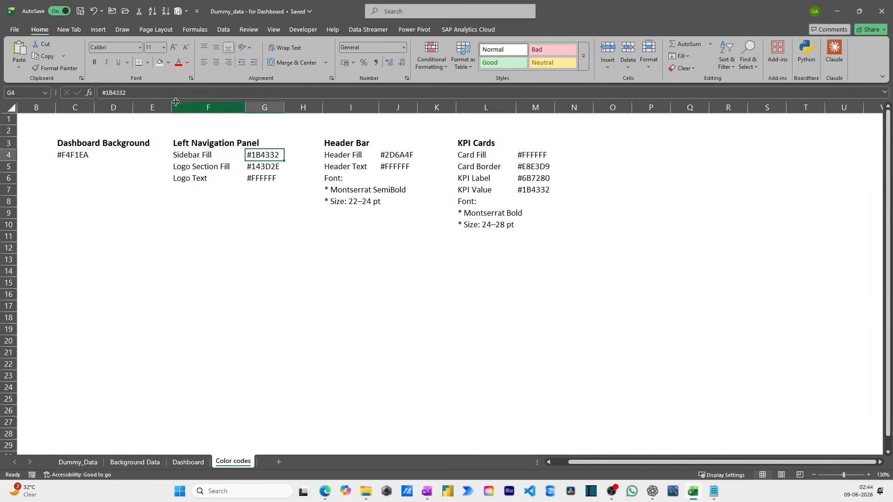
pyautogui.tripleClick(153, 94)
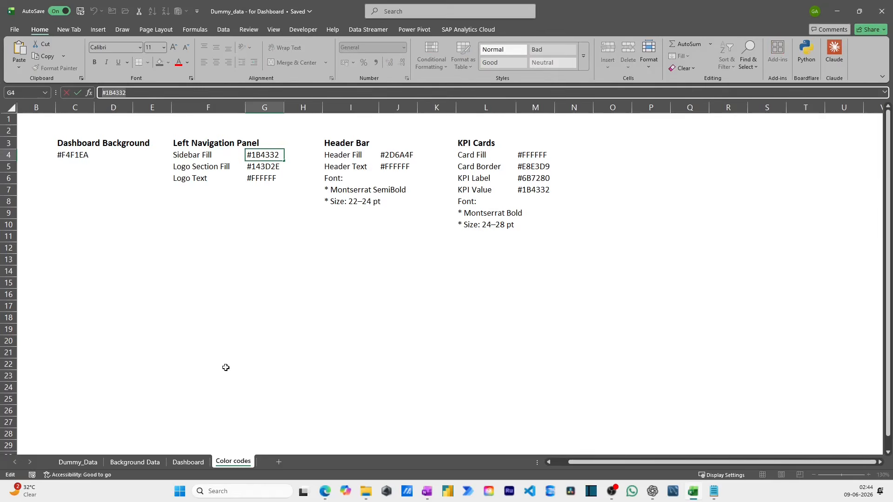
pyautogui.press('Escape')
# - Fill the sidebar shape on the Dashboard sheet with the custom colour #1B4332
pyautogui.click(183, 463)
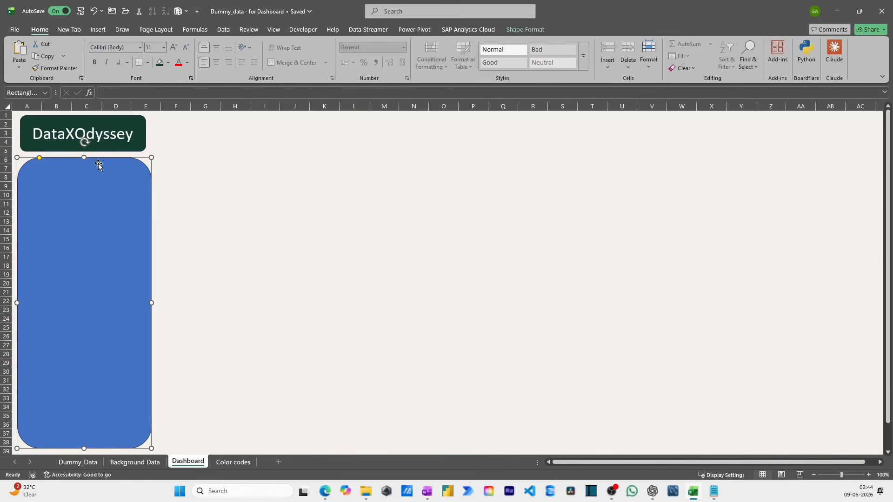
pyautogui.click(168, 62)
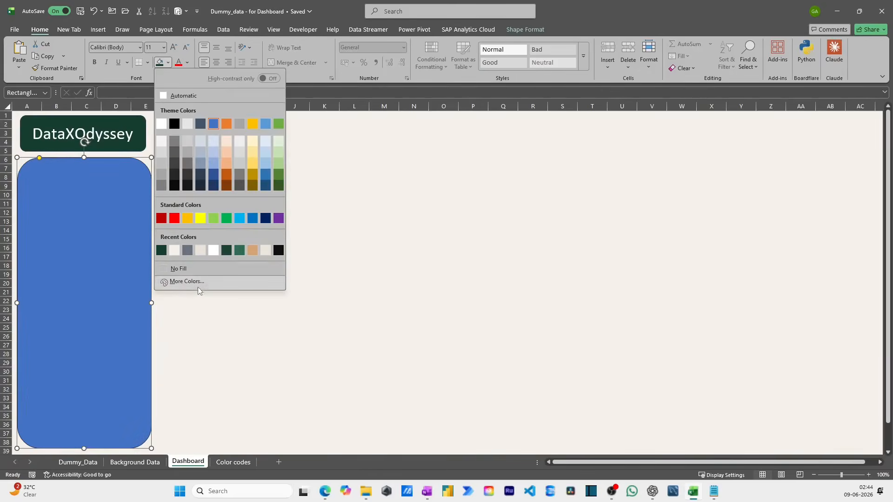
pyautogui.click(187, 282)
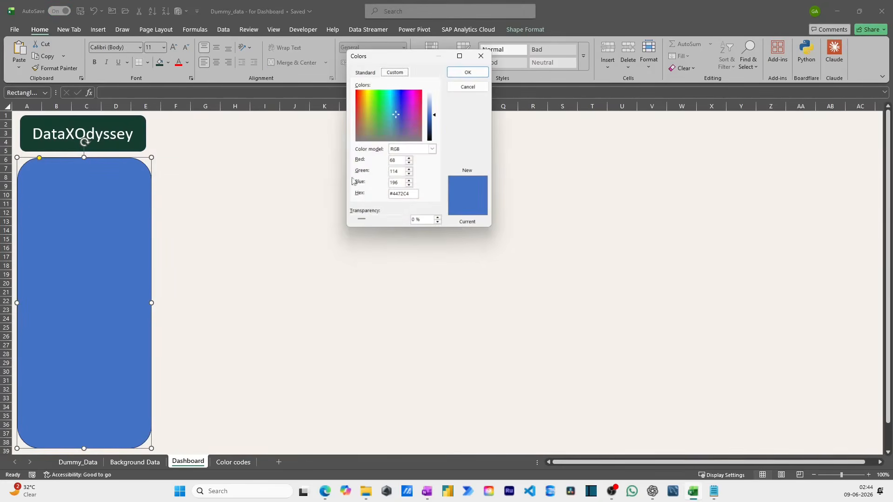
pyautogui.doubleClick(412, 194)
pyautogui.hotkey('ctrl', 'v')
pyautogui.click(467, 72)
pyautogui.click(194, 237)
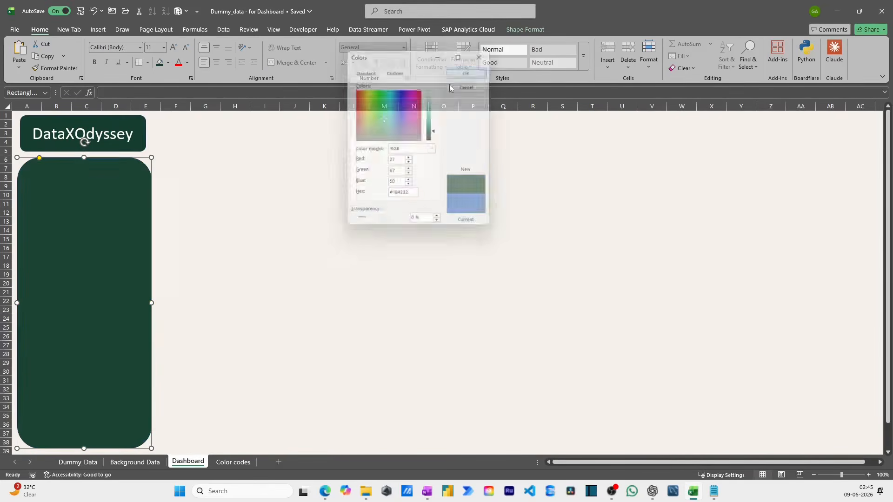
# - Shift the DataXOdyssey logo box slightly up and to the right so it sits centred above the sidebar
pyautogui.click(134, 134)
pyautogui.moveTo(115, 117); pyautogui.dragTo(117, 115)
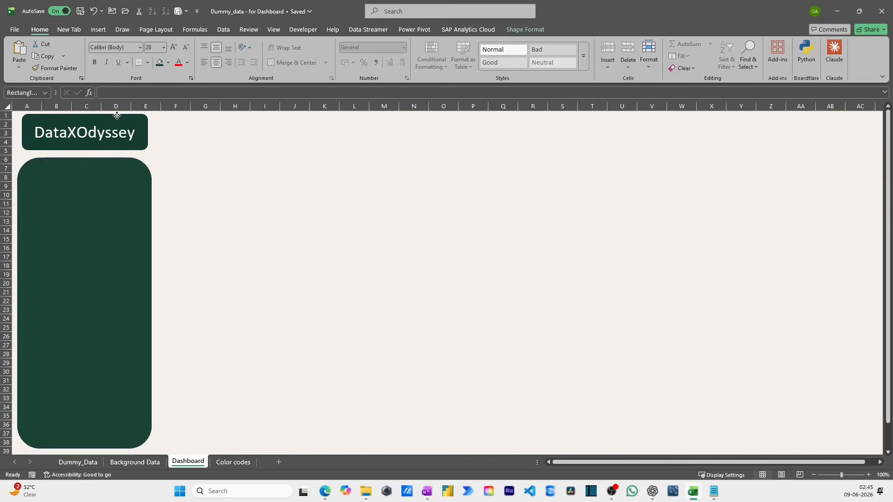
pyautogui.click(205, 203)
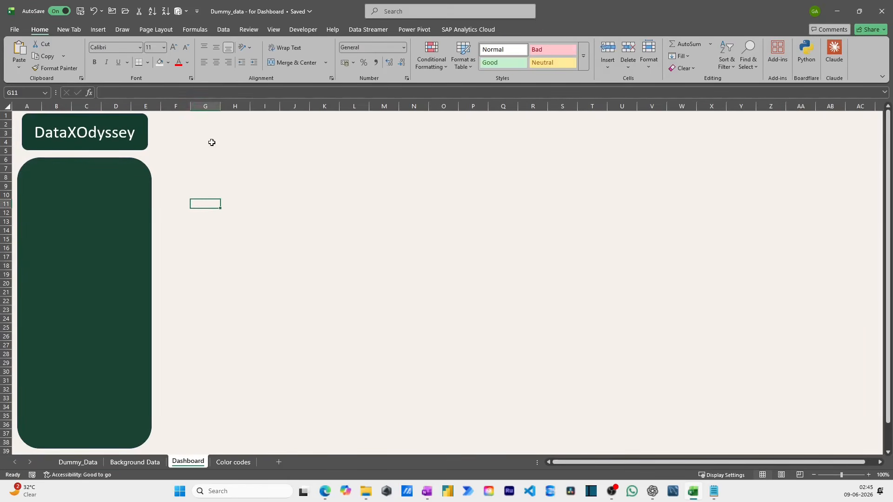
# - Draw a rounded rectangle header bar across columns F to AC beside the logo box, about 40.12 cm wide and 1.84 cm high
pyautogui.click(98, 29)
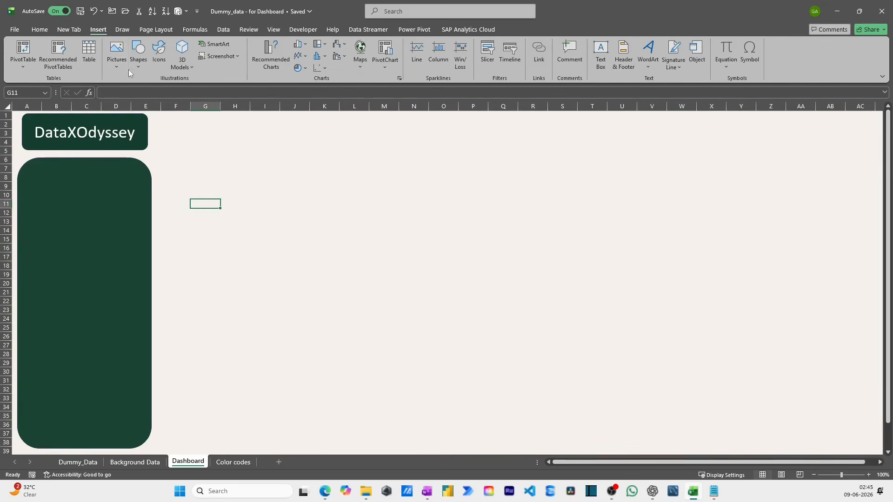
pyautogui.click(138, 54)
pyautogui.click(190, 98)
pyautogui.moveTo(170, 120)
pyautogui.mouseDown()
pyautogui.moveTo(460, 165)
pyautogui.moveTo(840, 139)
pyautogui.moveTo(873, 148)
pyautogui.mouseUp()
pyautogui.moveTo(522, 149); pyautogui.dragTo(516, 138)
pyautogui.moveTo(865, 130); pyautogui.dragTo(868, 130)
pyautogui.moveTo(514, 148); pyautogui.dragTo(514, 146)
# - Add the title text "HR Analytics Dashbaord" to the header bar
pyautogui.rightClick(366, 138)
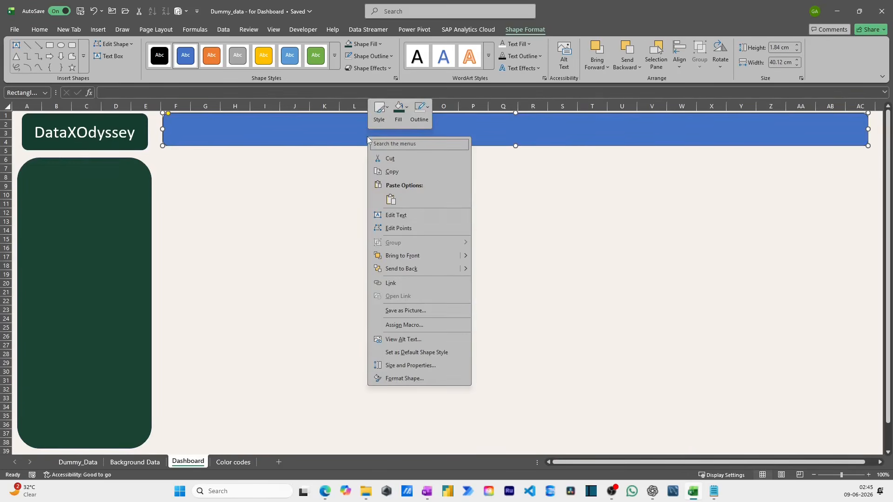
pyautogui.click(411, 217)
pyautogui.write('HR')
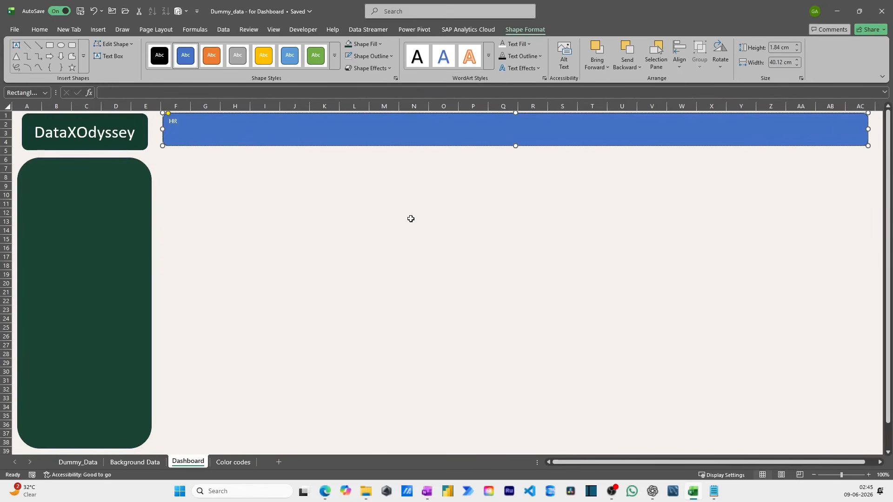
pyautogui.write(' Analytics Dashbaord')
# - Set the header bar's title text to 32 pt
pyautogui.hotkey('ctrl', 'a')
pyautogui.click(48, 31)
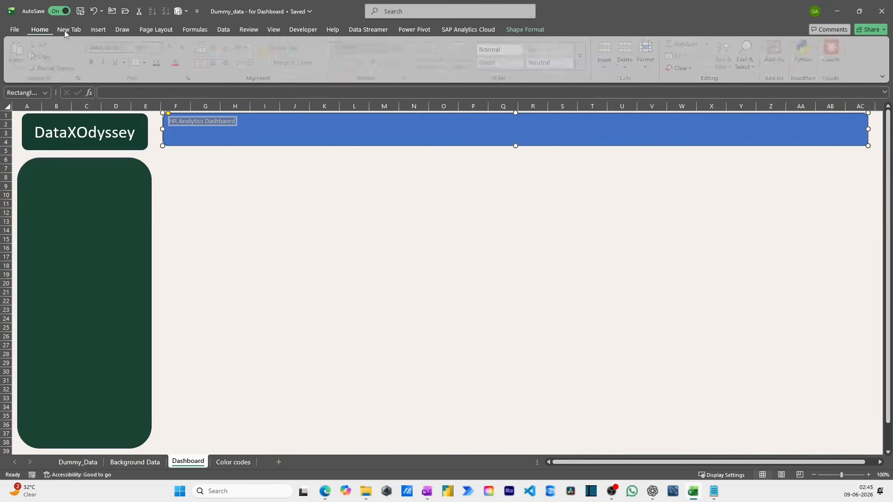
pyautogui.click(174, 49)
pyautogui.click(174, 49)
pyautogui.click(174, 49)
pyautogui.click(174, 49)
pyautogui.click(174, 50)
pyautogui.click(174, 49)
pyautogui.click(175, 49)
pyautogui.click(175, 50)
pyautogui.click(174, 50)
pyautogui.click(175, 50)
pyautogui.click(186, 49)
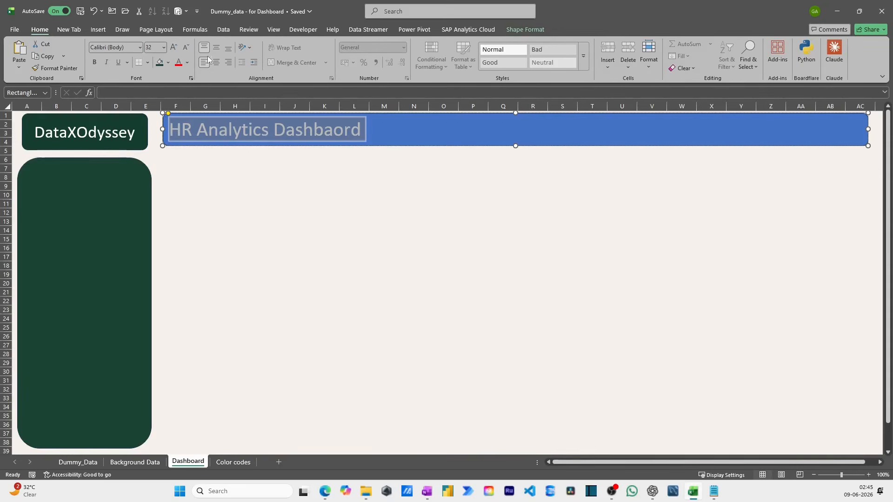
pyautogui.click(251, 185)
pyautogui.click(298, 220)
# - Copy the Header Fill hex code #2D6A4F from cell J4 of the Color codes sheet and return to the Dashboard sheet
pyautogui.click(233, 462)
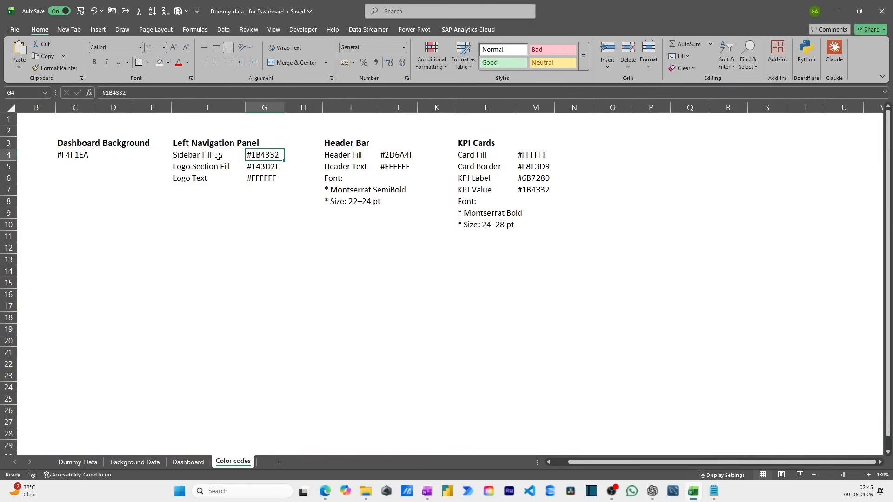
pyautogui.click(200, 159)
pyautogui.click(261, 157)
pyautogui.click(227, 168)
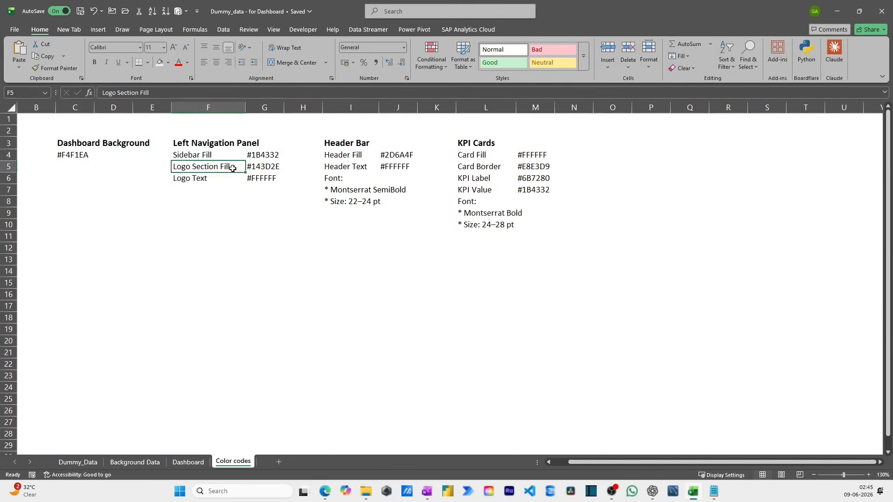
pyautogui.click(353, 156)
pyautogui.click(393, 156)
pyautogui.moveTo(171, 97); pyautogui.dragTo(80, 96)
pyautogui.hotkey('ctrl', 'c')
pyautogui.press('Escape')
pyautogui.click(188, 461)
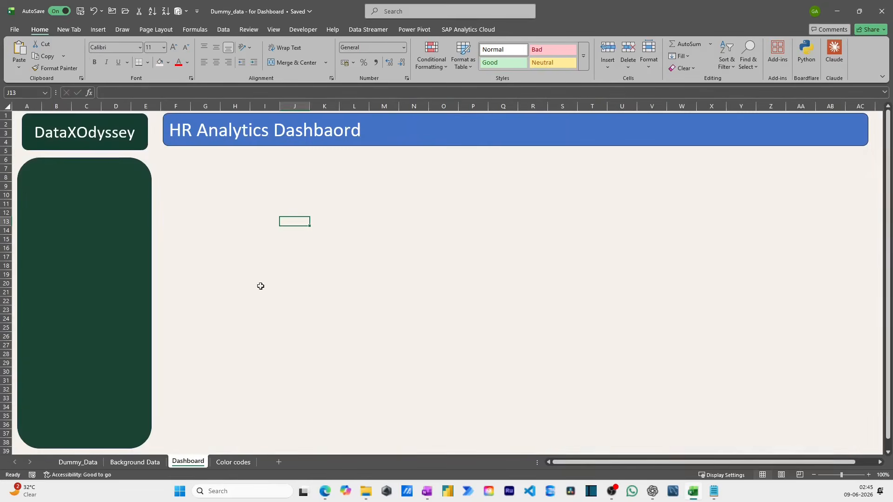
# - Fill the header bar with the custom color #2D6A4F
pyautogui.click(408, 121)
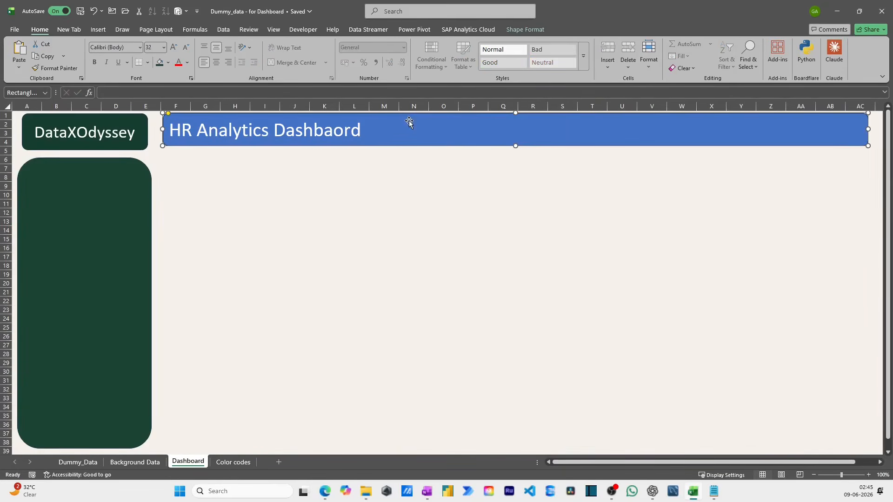
pyautogui.click(168, 62)
pyautogui.click(186, 281)
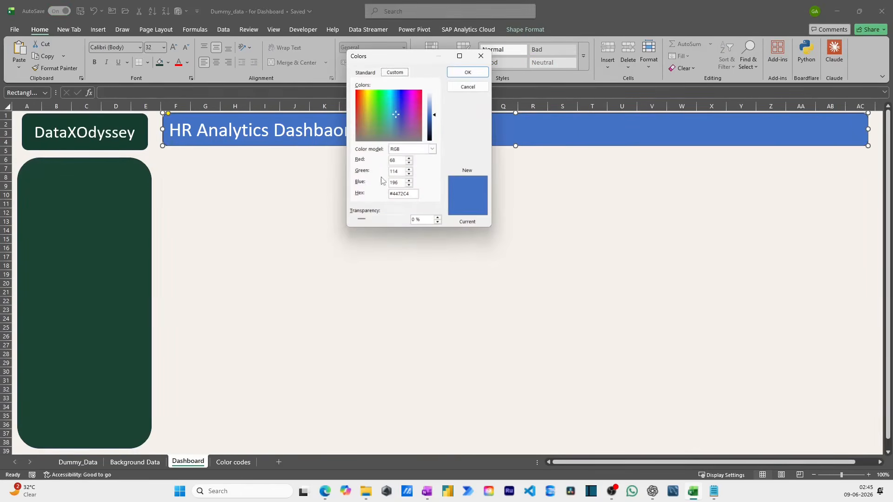
pyautogui.tripleClick(397, 193)
pyautogui.hotkey('ctrl', 'v')
pyautogui.click(467, 72)
pyautogui.click(295, 186)
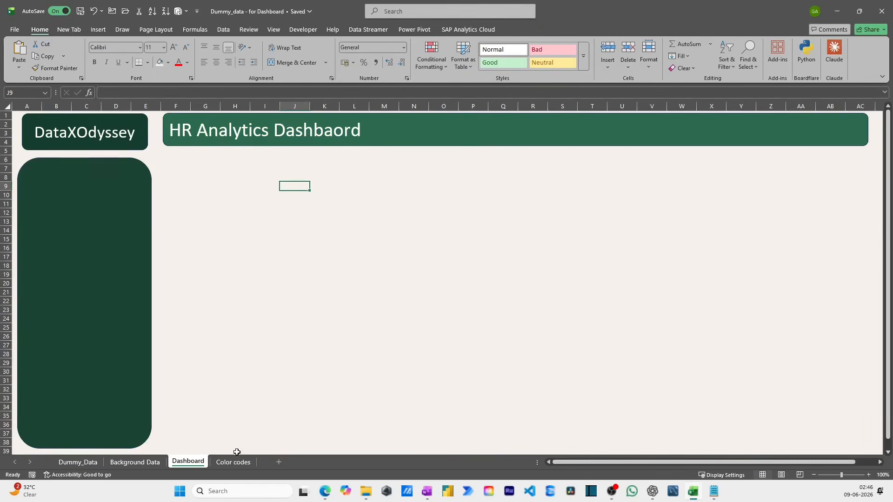
# - Draw a rounded rectangle KPI card below the header bar's start at column F, about 5.44 cm wide and 2.55 cm high
pyautogui.click(233, 462)
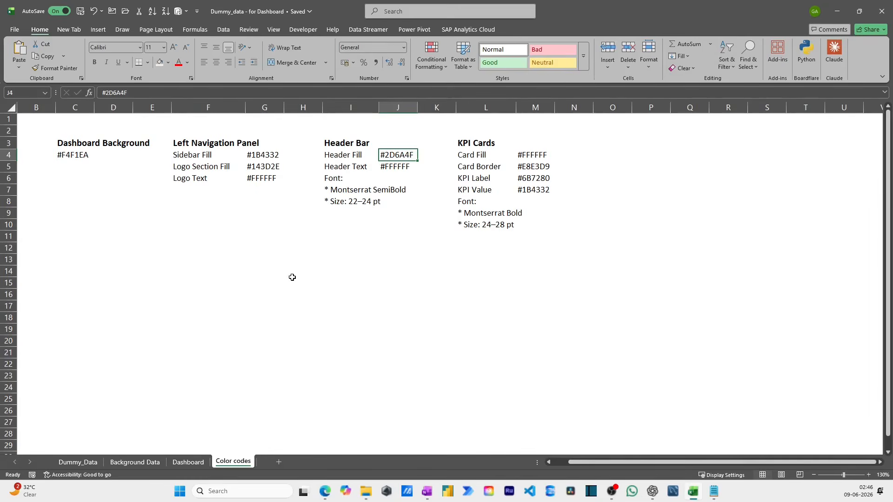
pyautogui.click(188, 462)
pyautogui.click(235, 186)
pyautogui.click(99, 29)
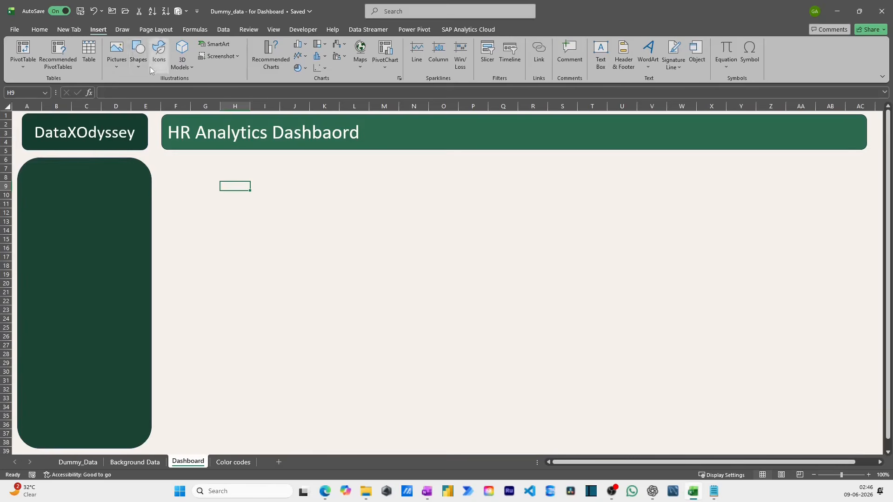
pyautogui.click(138, 57)
pyautogui.click(192, 93)
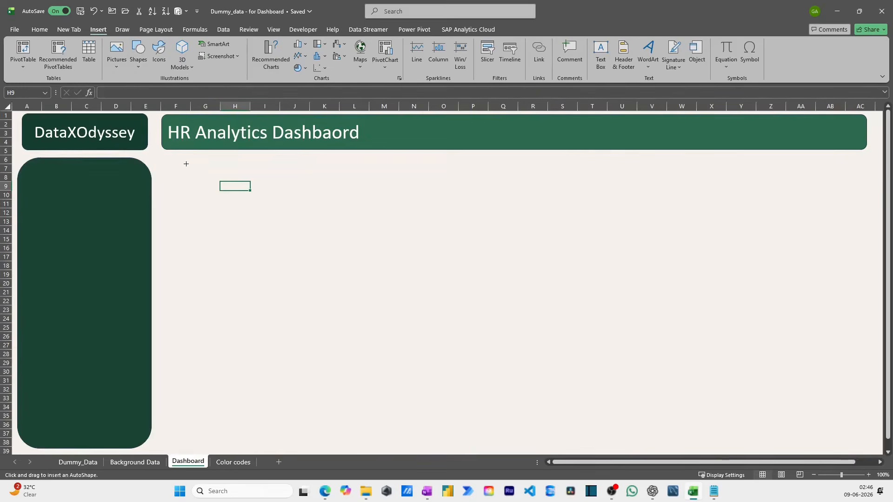
pyautogui.moveTo(171, 168); pyautogui.dragTo(240, 208)
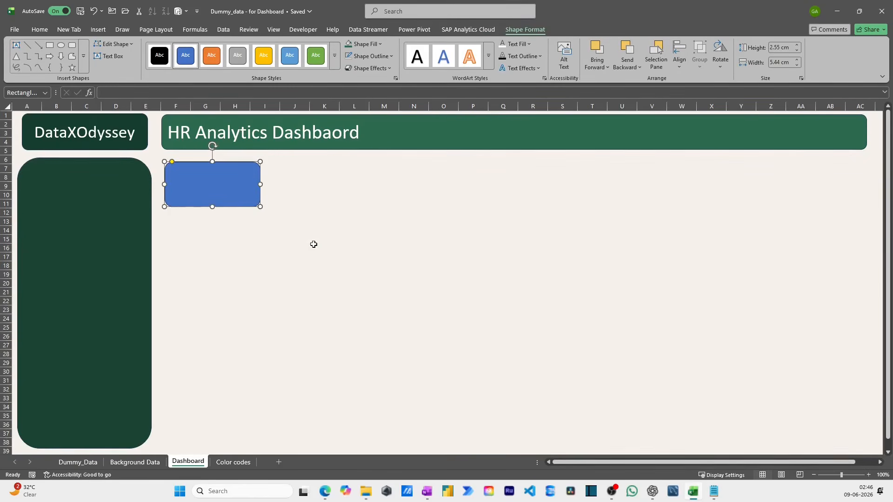
# - Copy the KPI Card Fill hex code #FFFFFF from cell M4 of the Color codes sheet and return to the Dashboard sheet
pyautogui.click(233, 462)
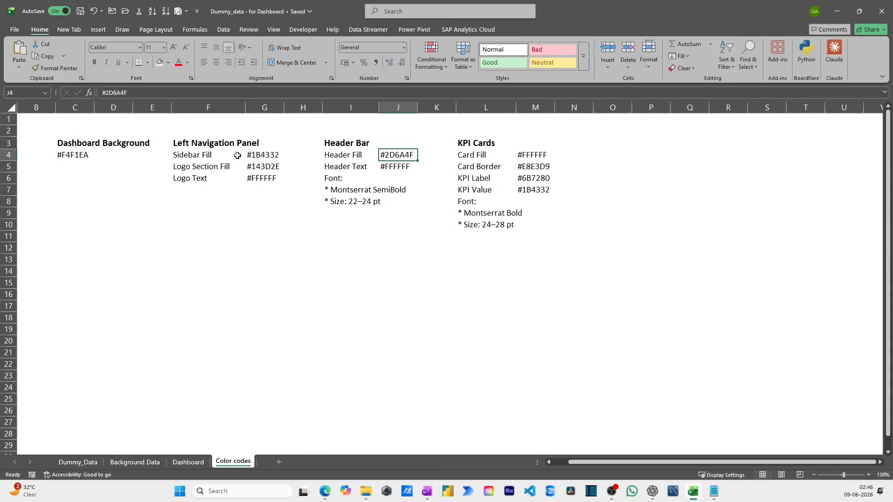
pyautogui.click(347, 154)
pyautogui.click(463, 153)
pyautogui.click(546, 154)
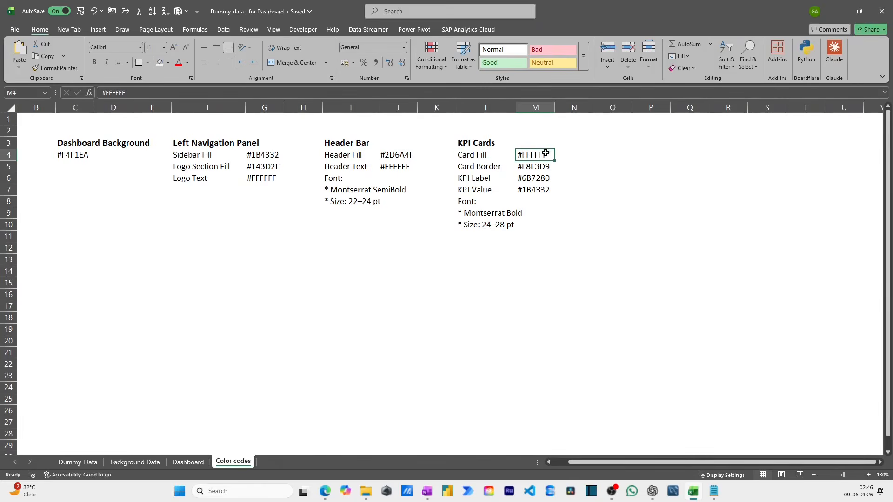
pyautogui.moveTo(126, 93); pyautogui.dragTo(80, 98)
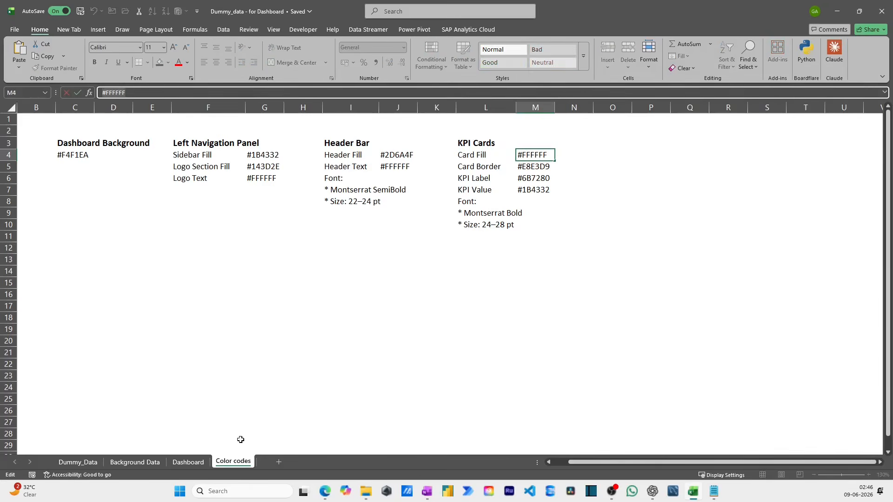
pyautogui.press('Escape')
pyautogui.click(188, 462)
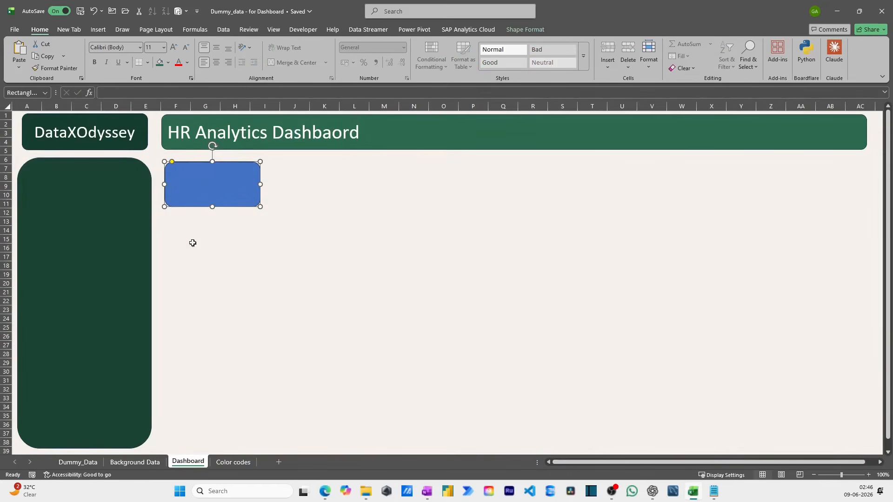
# - Fill the KPI card with the custom color #FFFFFF
pyautogui.click(168, 62)
pyautogui.click(200, 284)
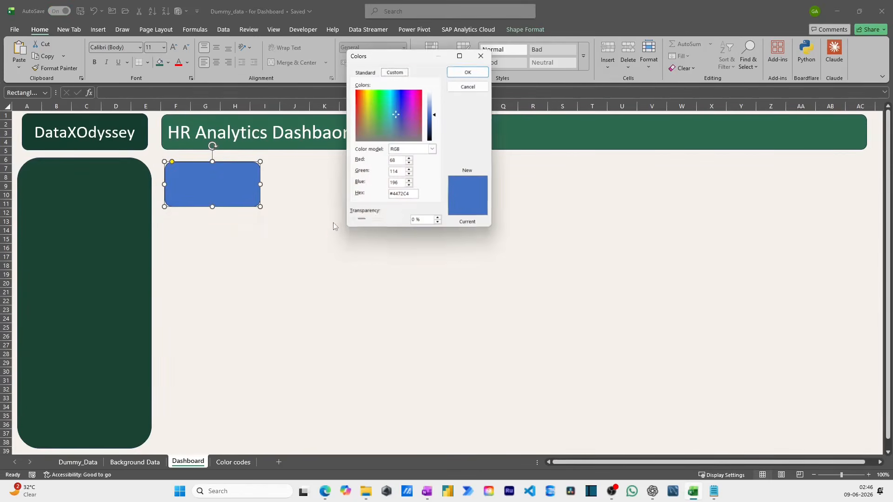
pyautogui.click(403, 193)
pyautogui.hotkey('ctrl', 'v')
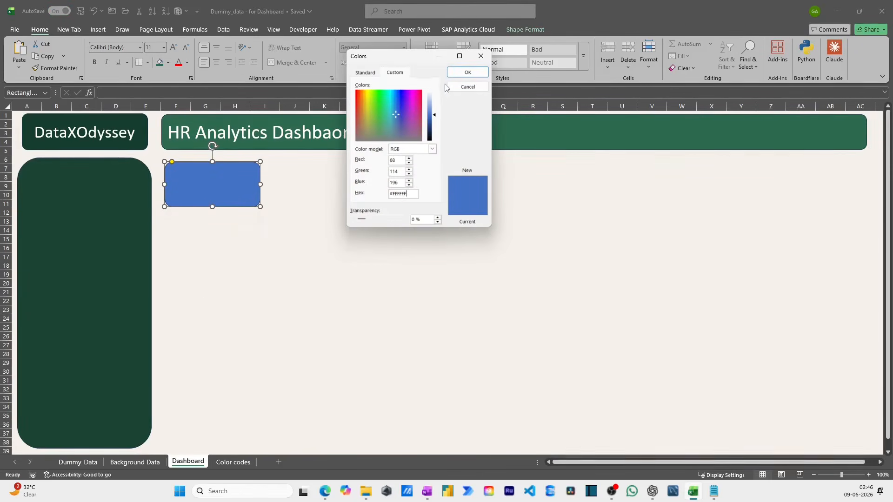
pyautogui.click(467, 72)
# - Copy the Card Border hex code #E8E3D9 from cell M5 of the Color codes sheet and return to the Dashboard sheet
pyautogui.click(233, 462)
pyautogui.click(493, 167)
pyautogui.press('Right')
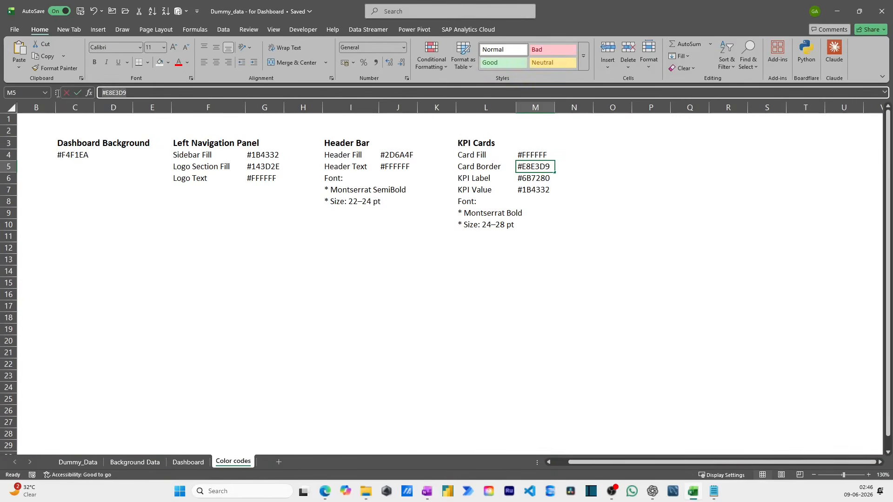
pyautogui.hotkey('ctrl', 'pageup')
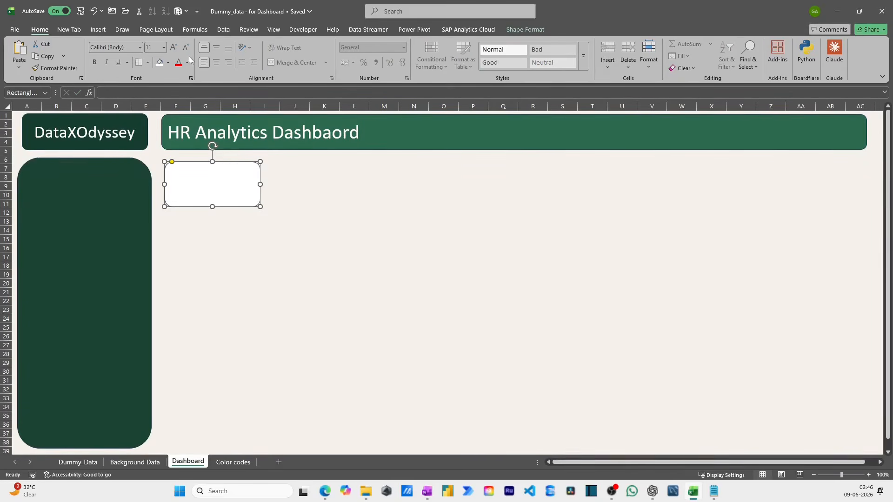
# - Set the KPI card's outline to the custom color #E8E3D9
pyautogui.click(524, 29)
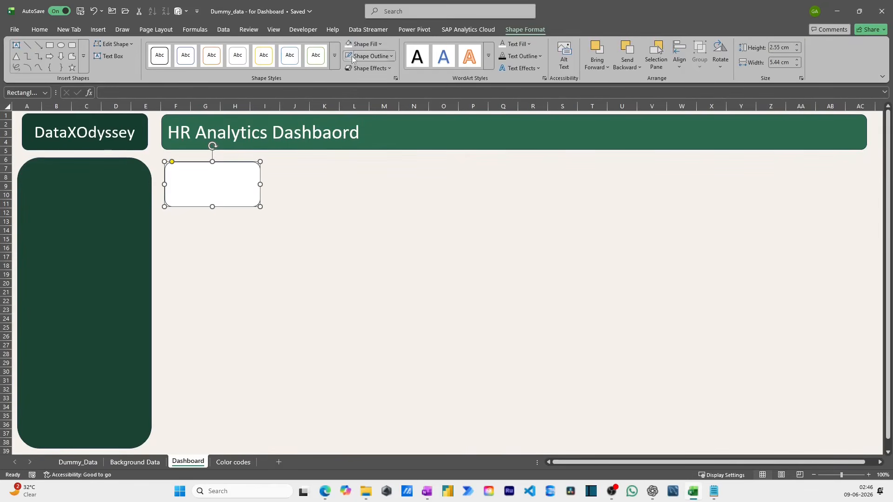
pyautogui.click(392, 57)
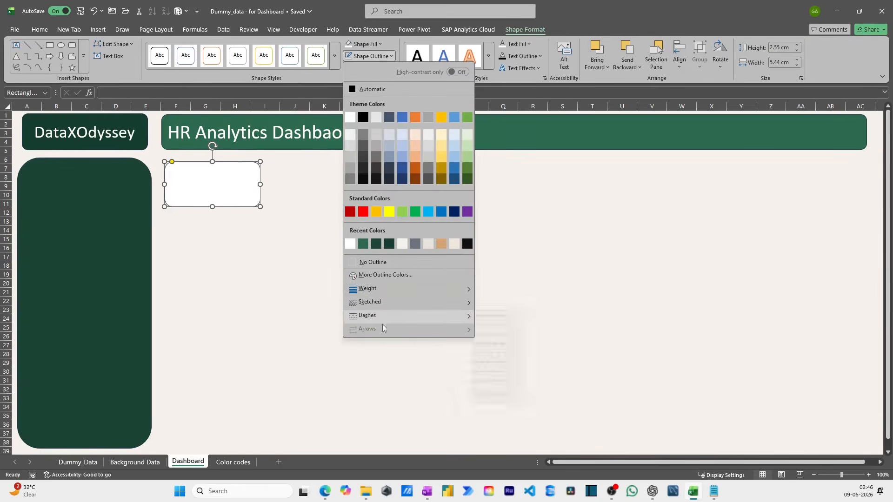
pyautogui.click(378, 276)
pyautogui.doubleClick(408, 192)
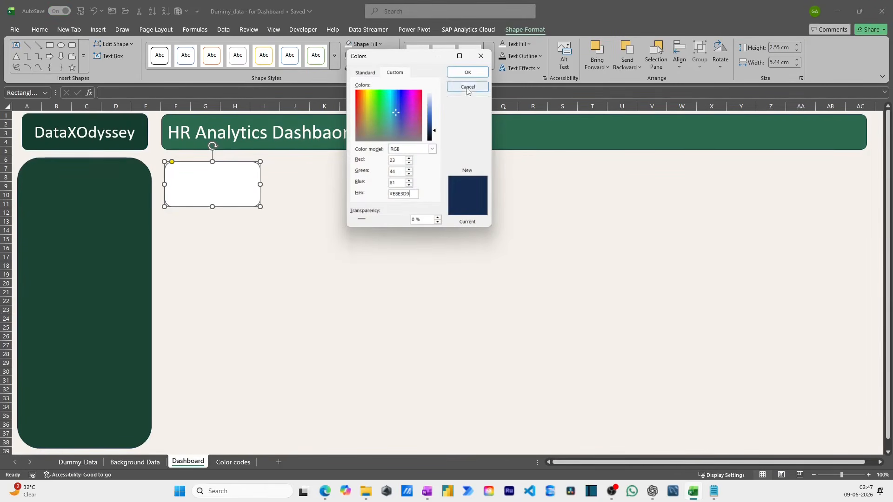
pyautogui.click(467, 72)
pyautogui.click(269, 258)
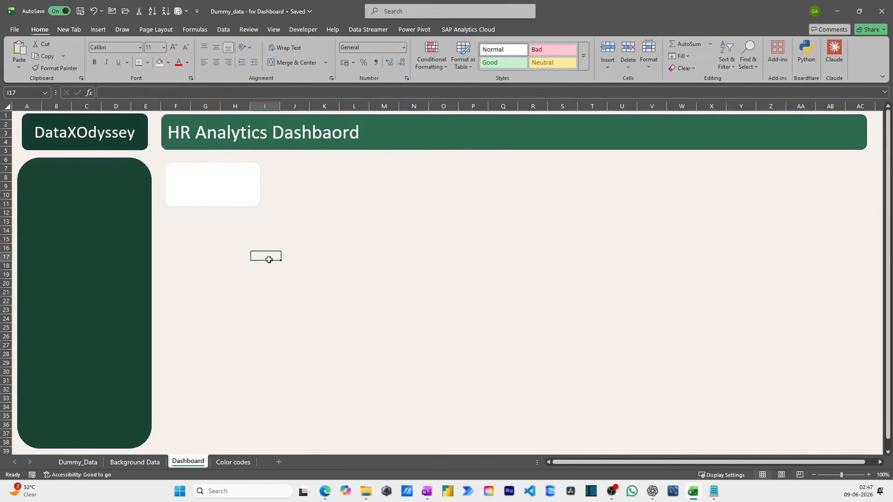
pyautogui.click(239, 207)
pyautogui.click(289, 212)
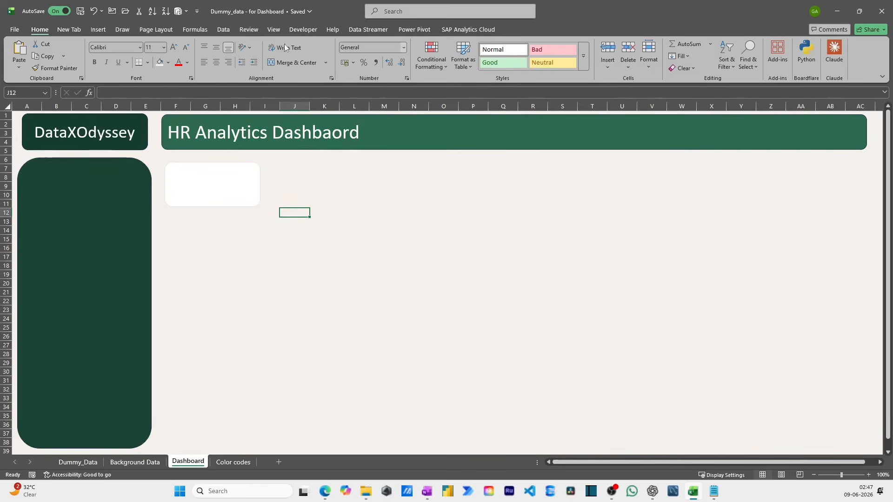
# - Add a text box reading "Total Employees" in the card's upper half, about 4.97 cm wide and 1.01 cm high
pyautogui.click(98, 31)
pyautogui.click(606, 66)
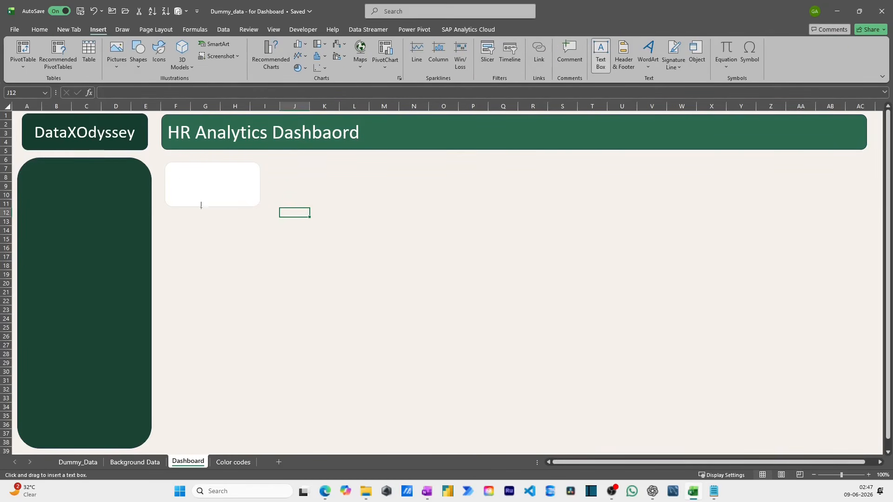
pyautogui.moveTo(169, 168); pyautogui.dragTo(257, 185)
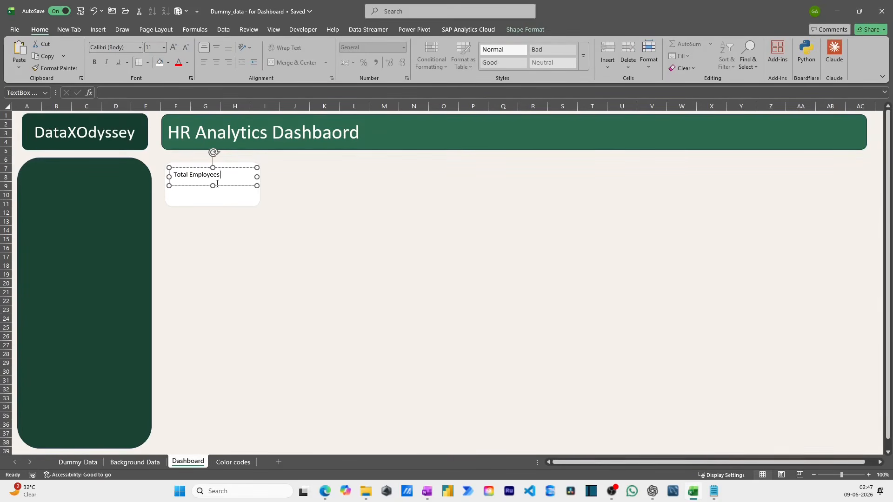
# - Format the "Total Employees" text as 14 pt bold and center it in its text box
pyautogui.hotkey('ctrl', 'a')
pyautogui.click(174, 47)
pyautogui.click(174, 47)
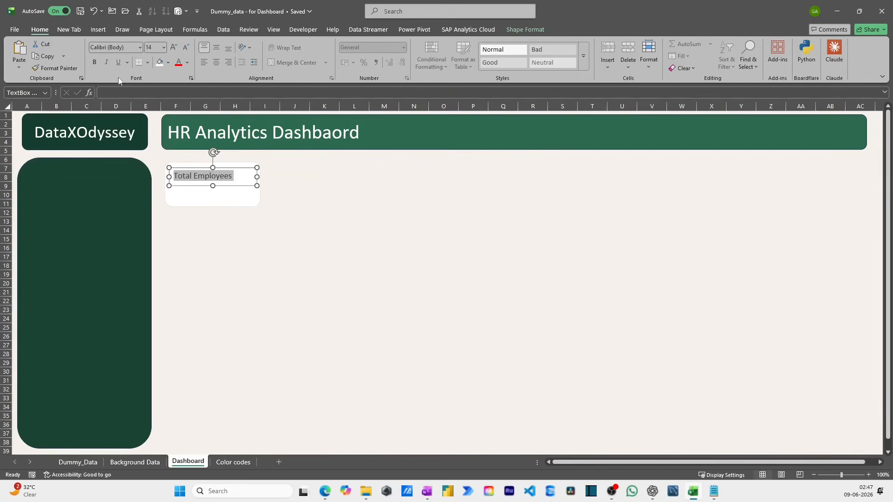
pyautogui.click(97, 62)
pyautogui.click(216, 62)
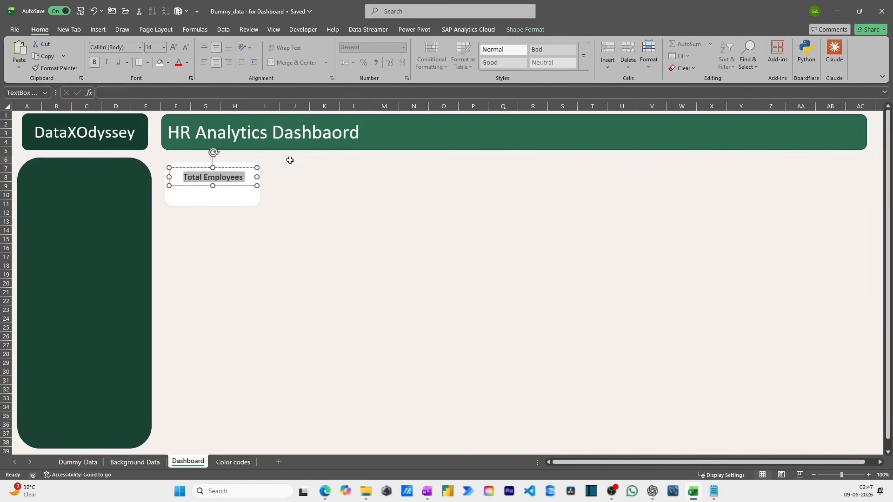
# - Remove the outline from the "Total Employees" text box
pyautogui.click(230, 186)
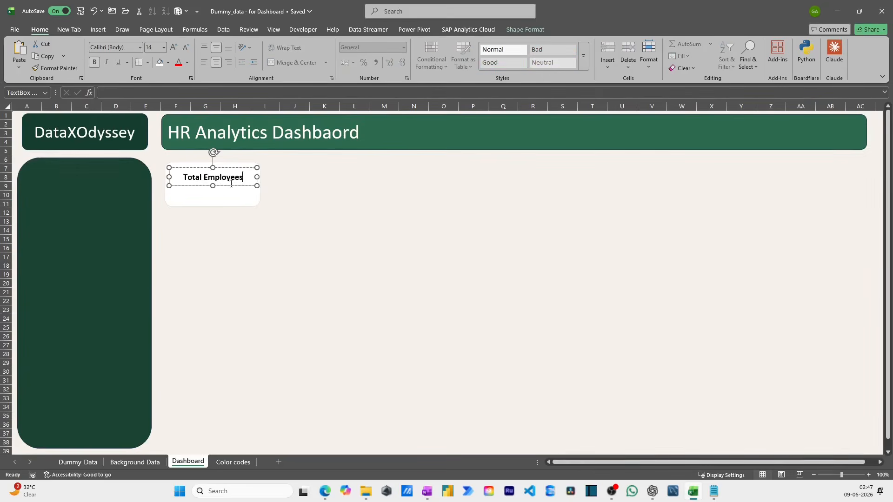
pyautogui.click(503, 29)
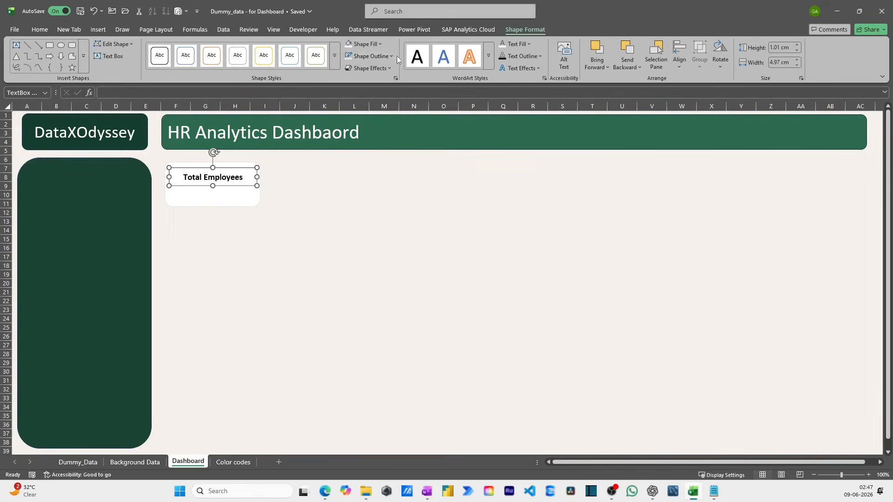
pyautogui.click(392, 56)
pyautogui.click(376, 262)
pyautogui.click(293, 221)
# - Move the "Total Employees" text box slightly up within the card and set its text to 16 pt
pyautogui.click(215, 185)
pyautogui.moveTo(219, 186); pyautogui.dragTo(215, 176)
pyautogui.click(195, 171)
pyautogui.hotkey('ctrl', 'a')
pyautogui.click(51, 30)
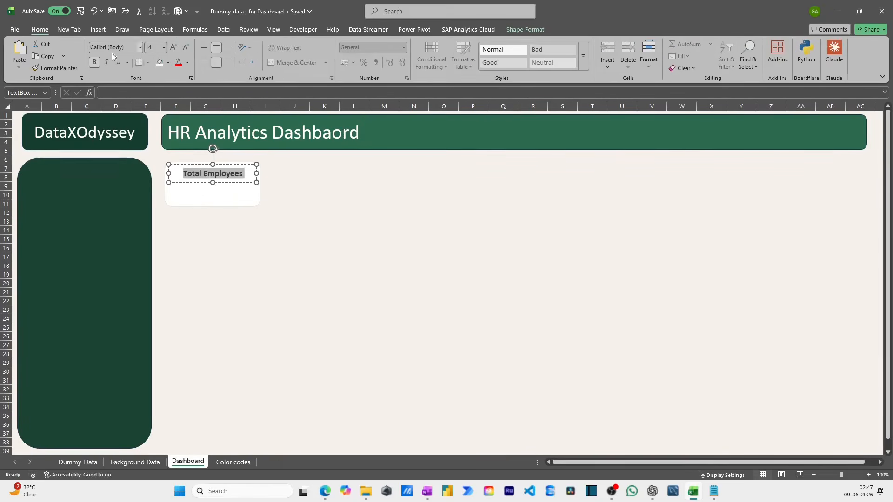
pyautogui.click(173, 47)
pyautogui.click(295, 186)
# - Nudge the "Total Employees" text box closer to the card's upper edge
pyautogui.click(222, 183)
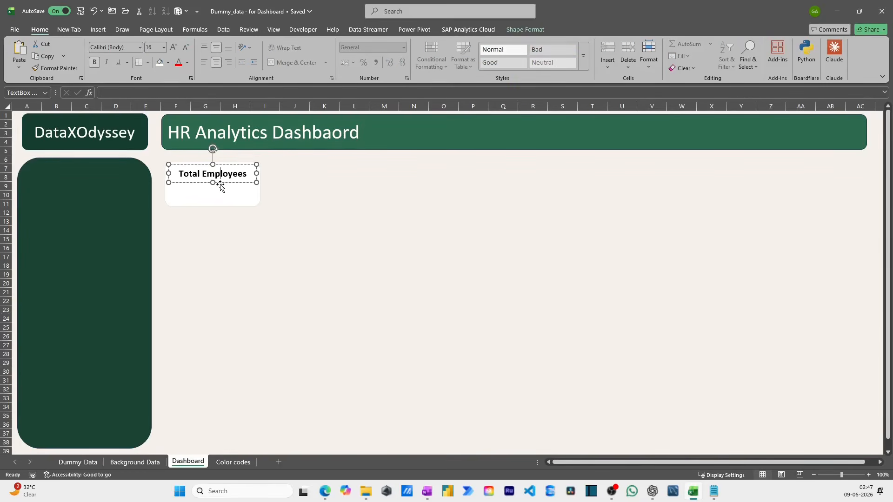
pyautogui.click(300, 193)
pyautogui.click(228, 166)
pyautogui.click(227, 166)
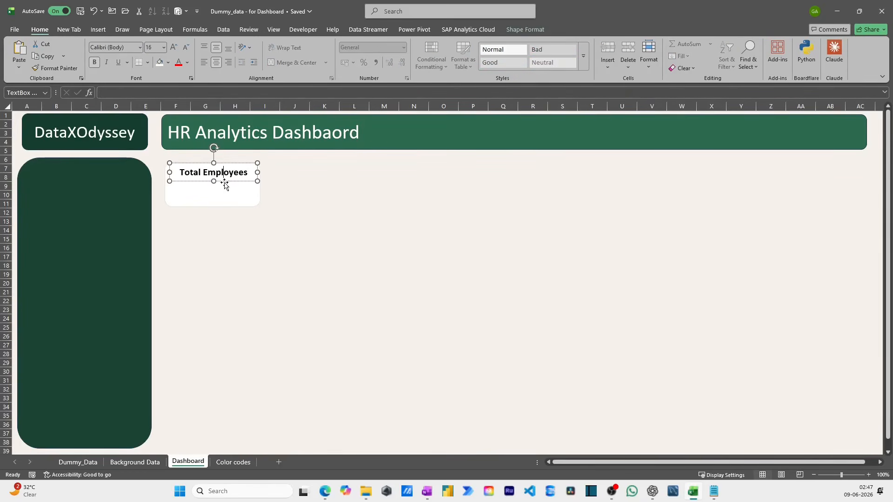
# - Duplicate the "Total Employees" text box, place the copy directly beneath it in the card and change its text to "Metric"
pyautogui.hotkey('ctrl', 'c')
pyautogui.click(294, 194)
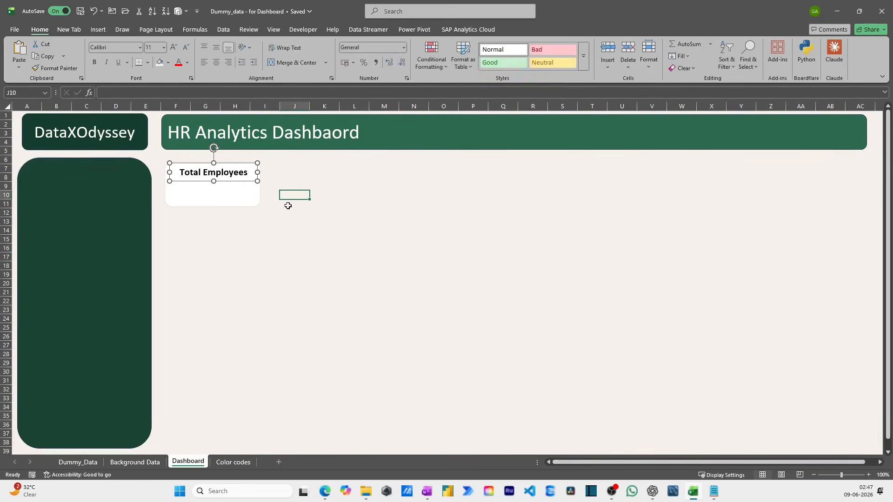
pyautogui.hotkey('ctrl', 'v')
pyautogui.moveTo(299, 208); pyautogui.dragTo(189, 202)
pyautogui.tripleClick(202, 194)
pyautogui.write('Me')
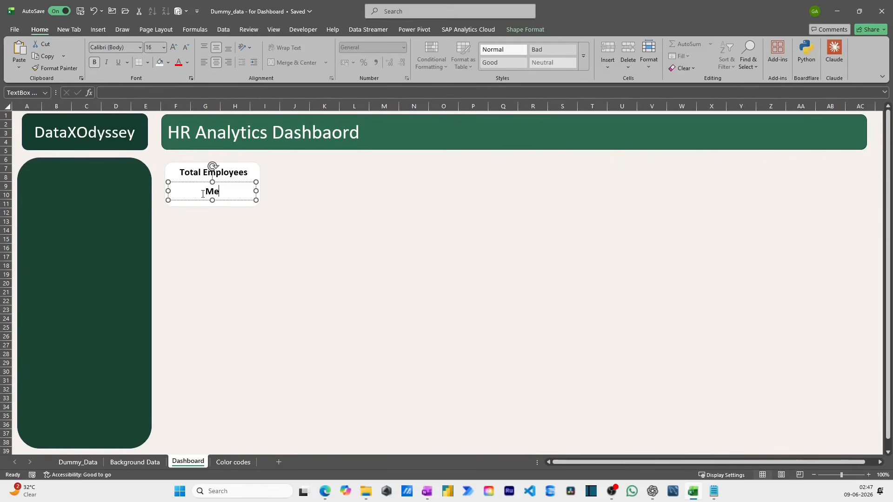
pyautogui.click(243, 221)
pyautogui.click(227, 192)
pyautogui.click(285, 193)
# - Group the white KPI card with its "Total Employees" and "Metric" text boxes
pyautogui.click(233, 172)
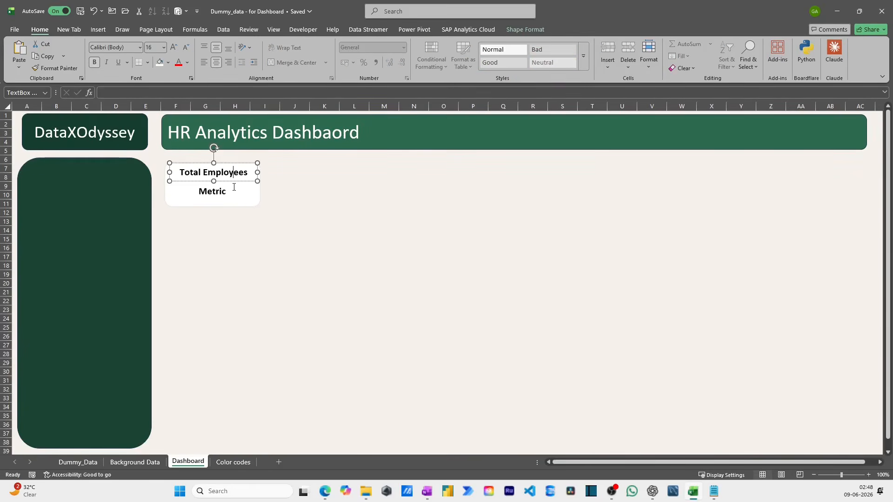
pyautogui.click(252, 194)
pyautogui.click(257, 176)
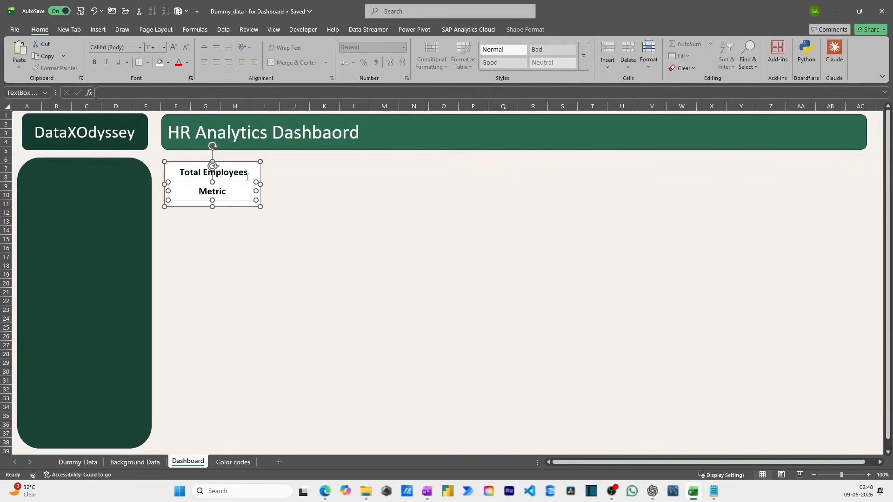
pyautogui.click(243, 170)
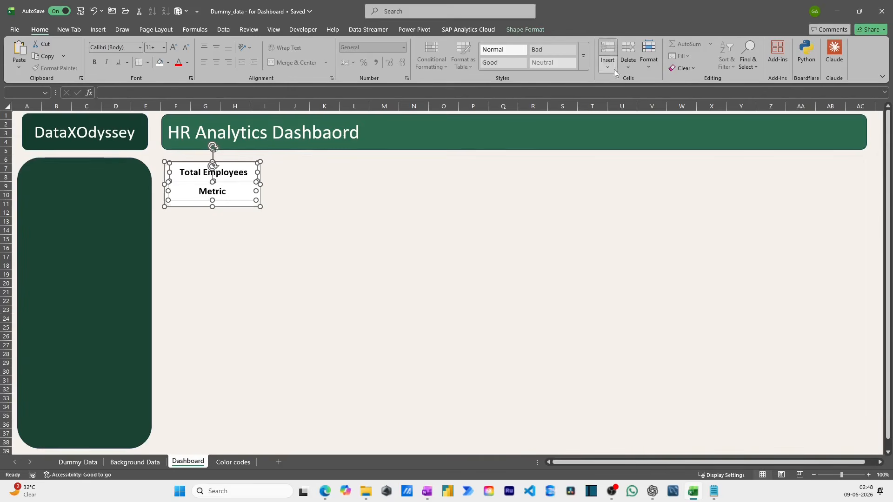
pyautogui.click(525, 29)
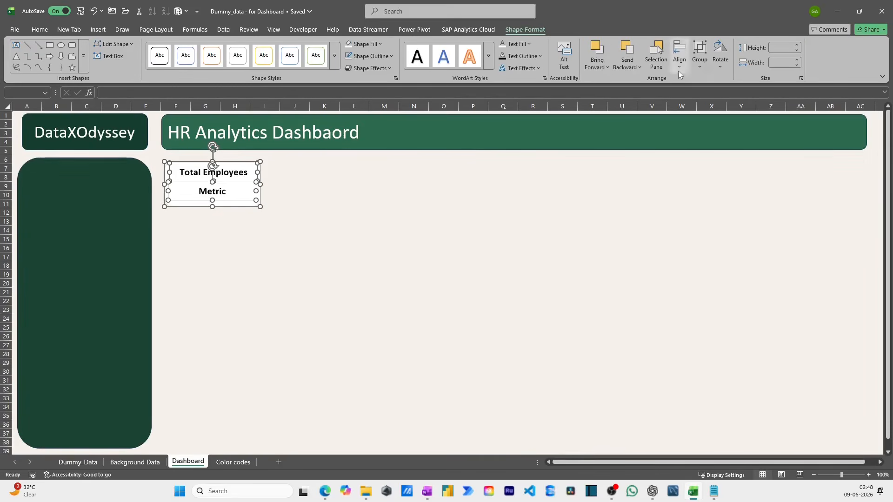
pyautogui.click(699, 72)
pyautogui.click(711, 82)
pyautogui.click(353, 229)
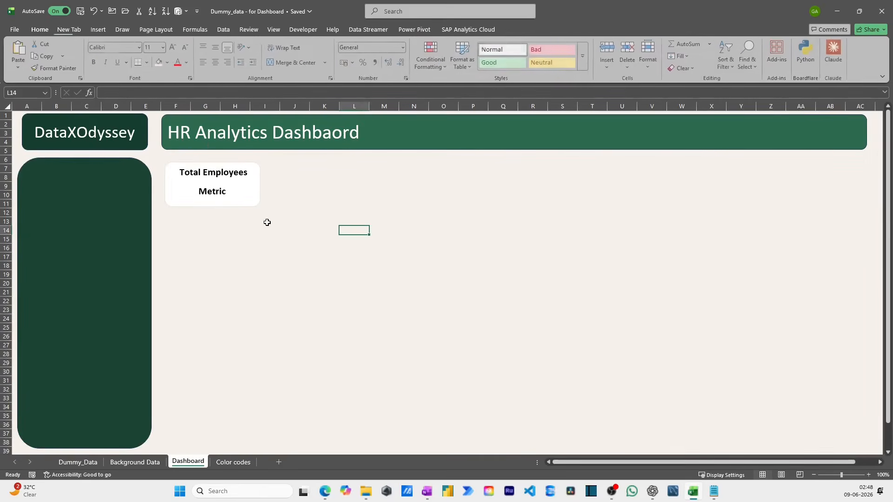
# - Copy the grouped KPI card and place two duplicates beside it in a row beneath the header bar
pyautogui.click(243, 205)
pyautogui.moveTo(245, 211)
pyautogui.mouseDown()
pyautogui.moveTo(302, 208)
pyautogui.moveTo(237, 207)
pyautogui.moveTo(244, 212)
pyautogui.mouseUp()
pyautogui.click(363, 188)
pyautogui.hotkey('ctrl', 'v')
pyautogui.moveTo(407, 232); pyautogui.dragTo(338, 211)
pyautogui.hotkey('ctrl', 'v')
pyautogui.moveTo(461, 255); pyautogui.dragTo(411, 214)
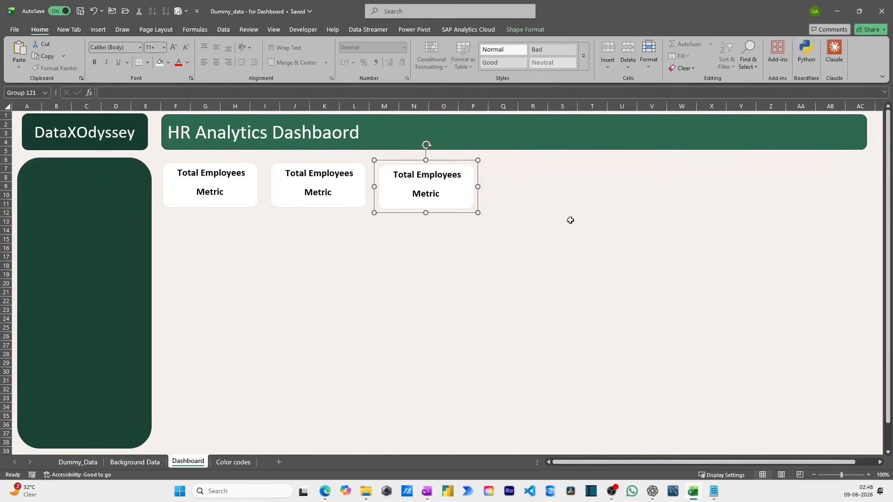
# - Add a fourth and a fifth copy of the KPI card to the row beneath the header bar
pyautogui.click(560, 237)
pyautogui.hotkey('ctrl', 'v')
pyautogui.moveTo(612, 261); pyautogui.dragTo(521, 212)
pyautogui.click(534, 249)
pyautogui.hotkey('ctrl', 'v')
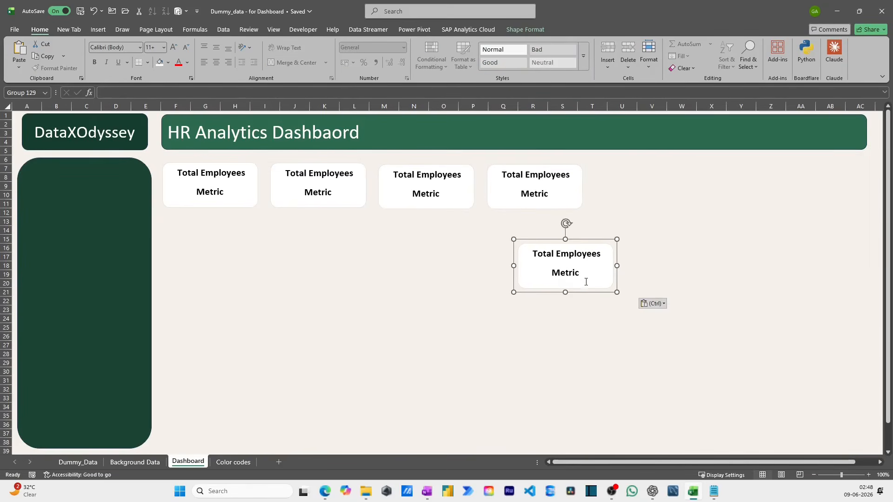
pyautogui.moveTo(588, 293); pyautogui.dragTo(670, 210)
# - Complete the KPI row with a sixth and a seventh card, ending at the header bar's right edge
pyautogui.click(564, 319)
pyautogui.hotkey('ctrl', 'v')
pyautogui.moveTo(619, 361); pyautogui.dragTo(683, 209)
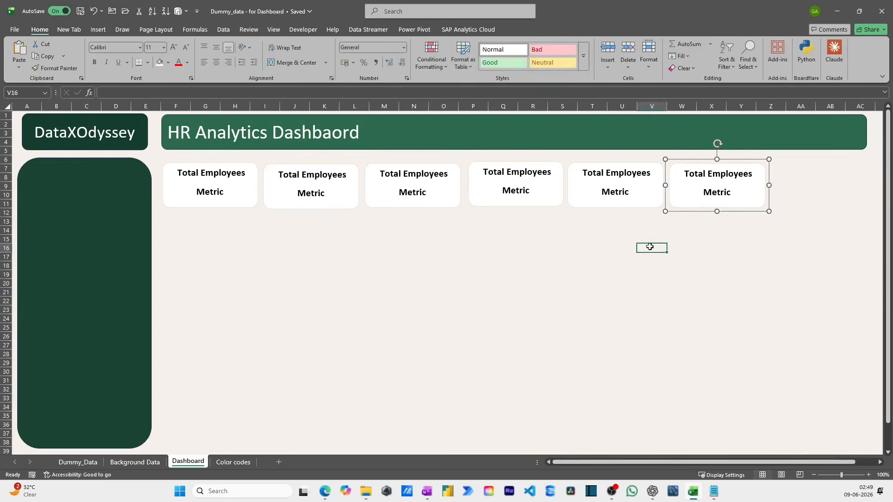
pyautogui.click(651, 246)
pyautogui.hotkey('ctrl', 'v')
pyautogui.moveTo(672, 278); pyautogui.dragTo(806, 208)
# - Select all seven KPI cards and align their tops
pyautogui.keyDown('shift'); pyautogui.click(710, 205); pyautogui.keyUp('shift')
pyautogui.keyDown('shift'); pyautogui.click(620, 199); pyautogui.keyUp('shift')
pyautogui.keyDown('shift'); pyautogui.click(506, 209); pyautogui.keyUp('shift')
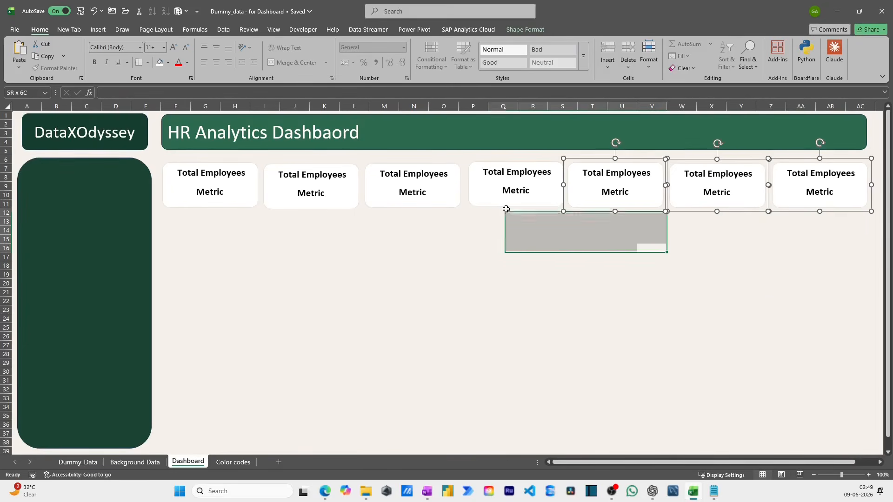
pyautogui.click(472, 207)
pyautogui.keyDown('shift'); pyautogui.click(442, 202); pyautogui.keyUp('shift')
pyautogui.keyDown('shift'); pyautogui.click(624, 204); pyautogui.keyUp('shift')
pyautogui.keyDown('shift'); pyautogui.click(740, 193); pyautogui.keyUp('shift')
pyautogui.keyDown('shift'); pyautogui.click(818, 194); pyautogui.keyUp('shift')
pyautogui.keyDown('shift'); pyautogui.click(342, 205); pyautogui.keyUp('shift')
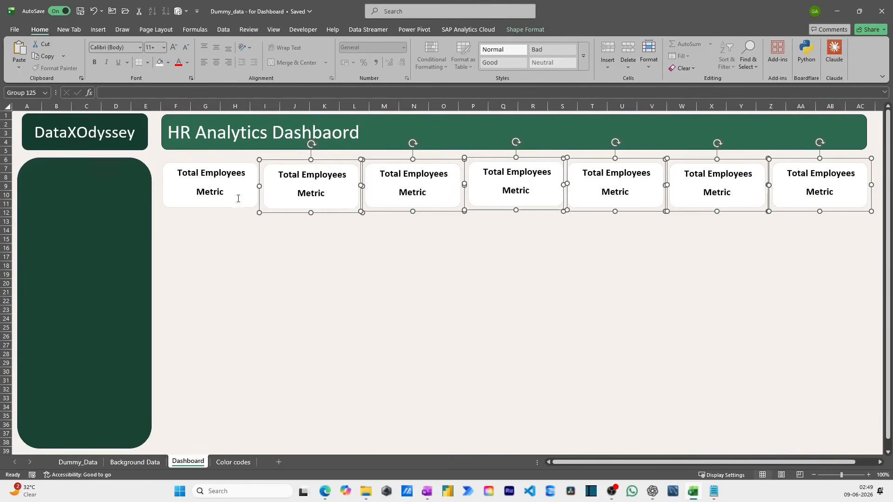
pyautogui.keyDown('shift'); pyautogui.click(241, 200); pyautogui.keyUp('shift')
pyautogui.click(521, 29)
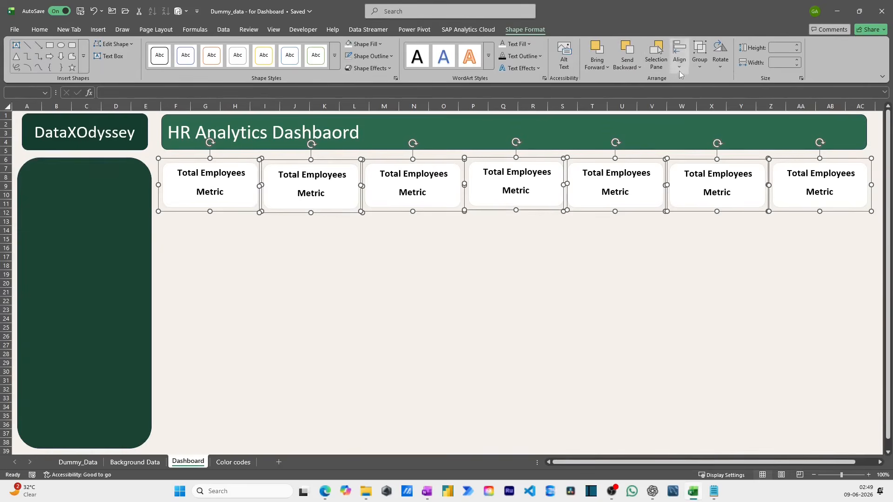
pyautogui.click(685, 70)
pyautogui.click(711, 124)
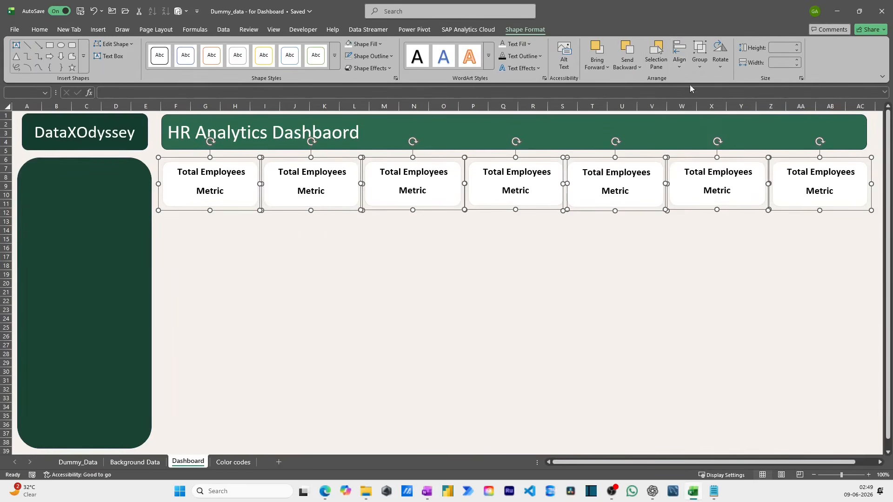
# - Distribute the seven KPI cards horizontally and reapply the top alignment
pyautogui.click(680, 60)
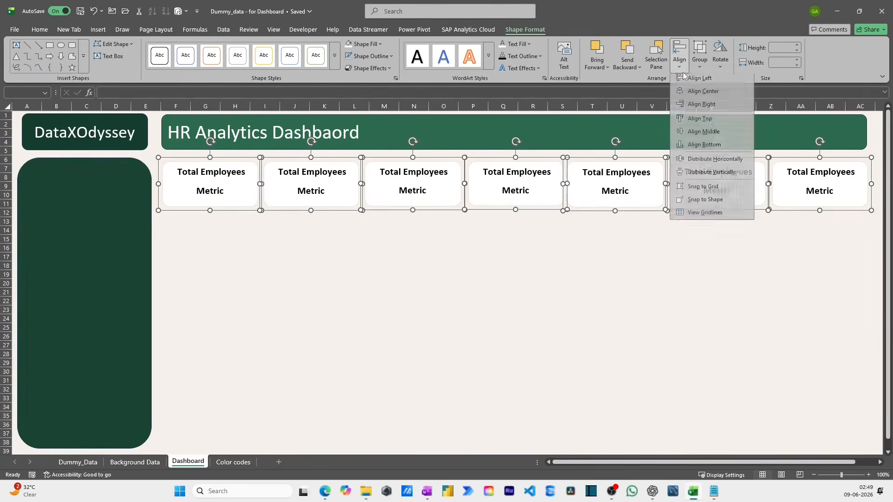
pyautogui.click(720, 164)
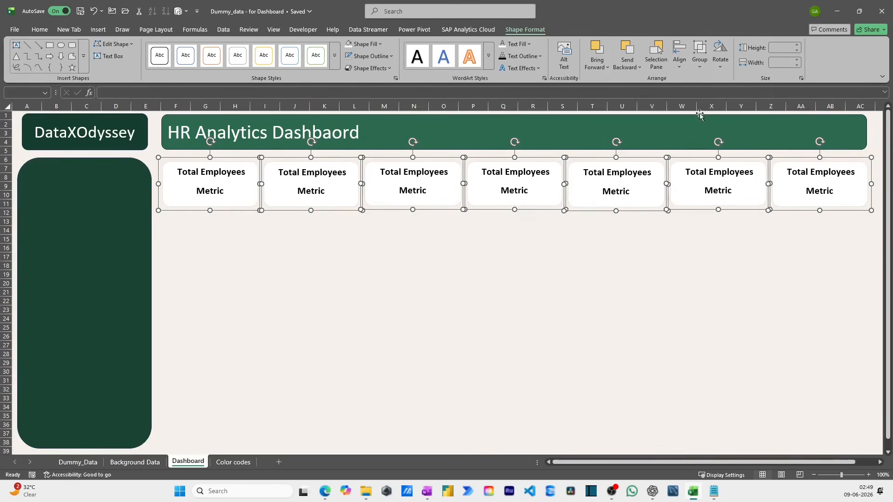
pyautogui.click(680, 59)
pyautogui.click(707, 121)
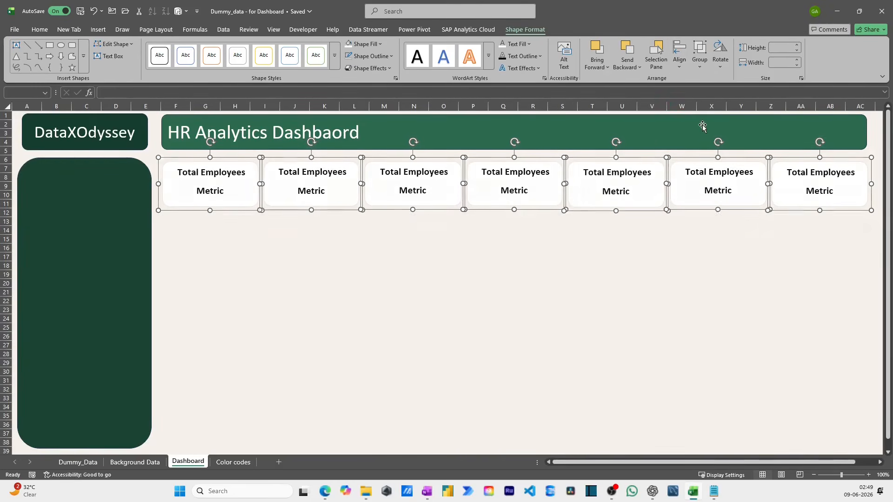
pyautogui.click(680, 60)
pyautogui.click(714, 160)
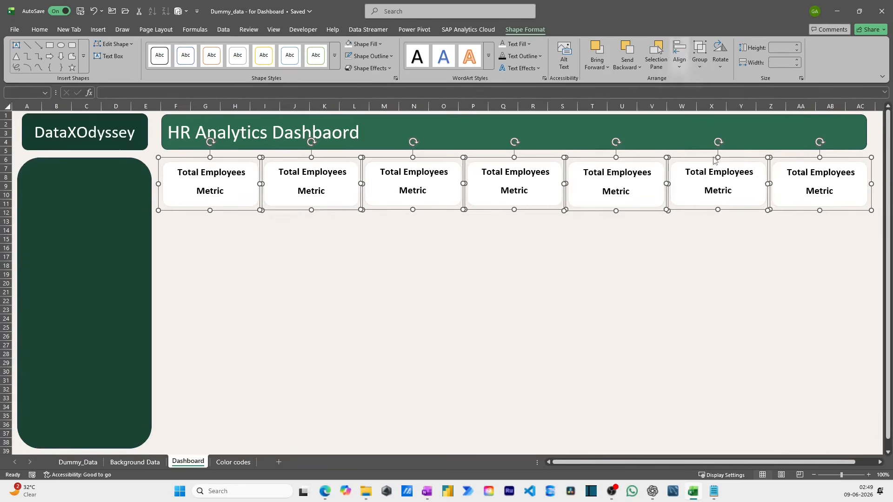
pyautogui.click(545, 271)
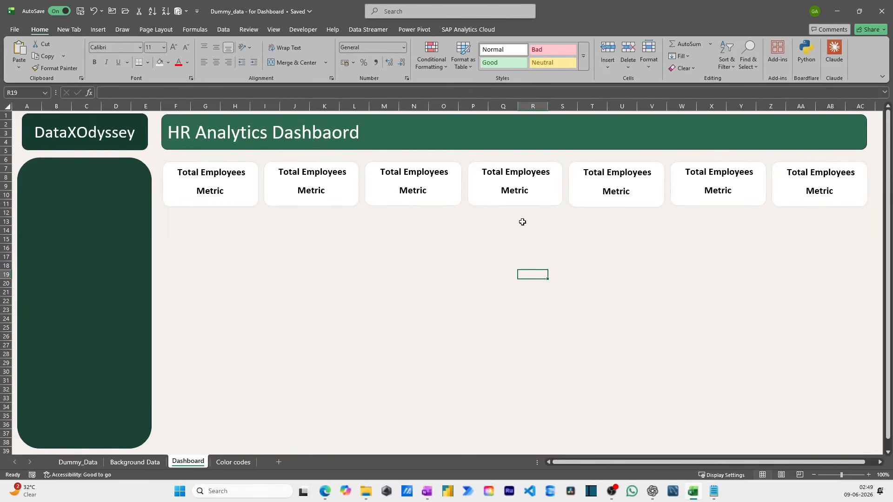
pyautogui.click(253, 223)
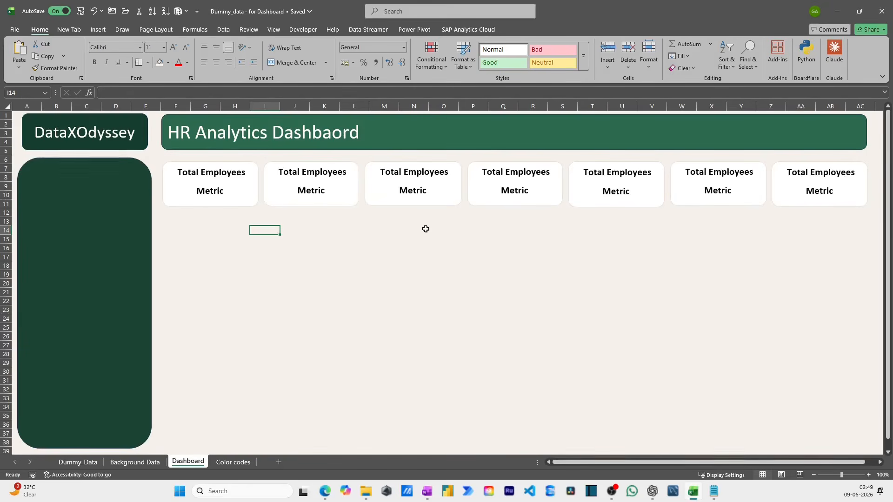
# - Create a PivotTable from the EmpData table at cell B3 of the existing Background Data sheet
pyautogui.click(137, 462)
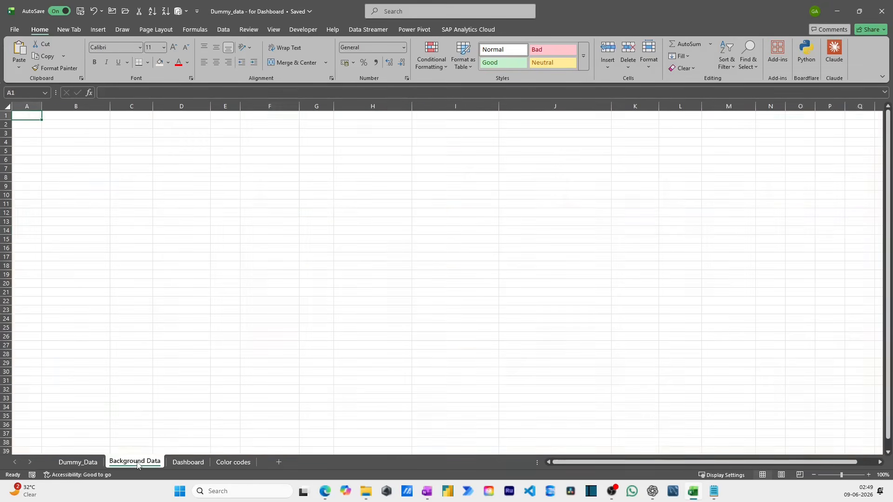
pyautogui.click(78, 462)
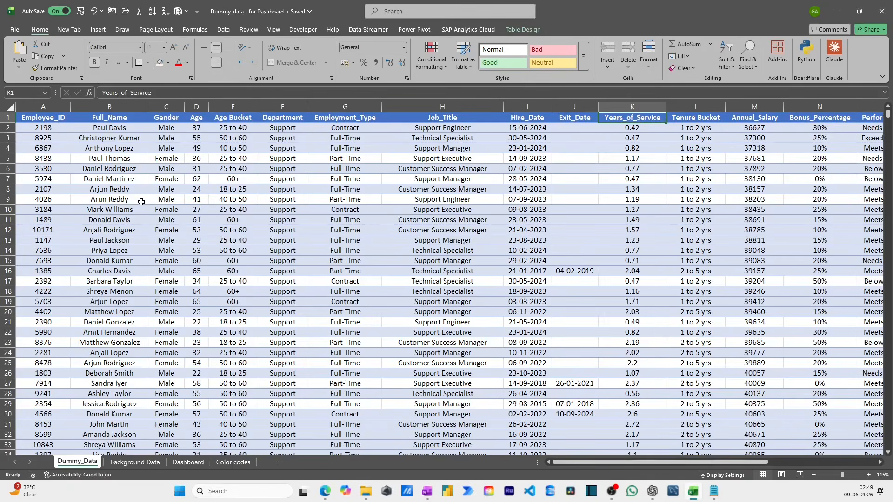
pyautogui.click(99, 30)
pyautogui.click(23, 53)
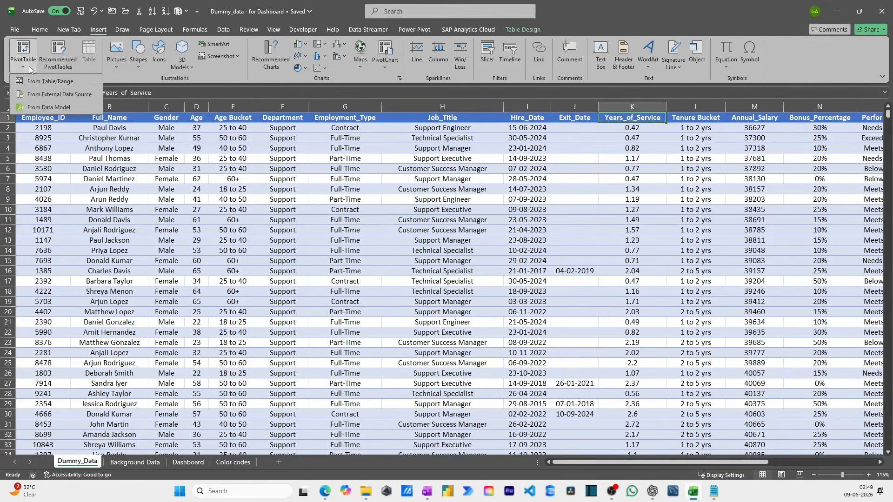
pyautogui.click(37, 81)
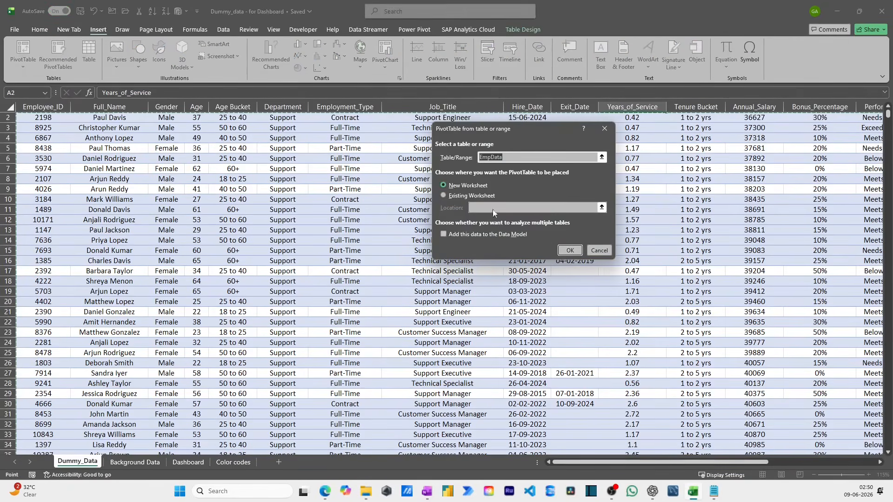
pyautogui.click(474, 195)
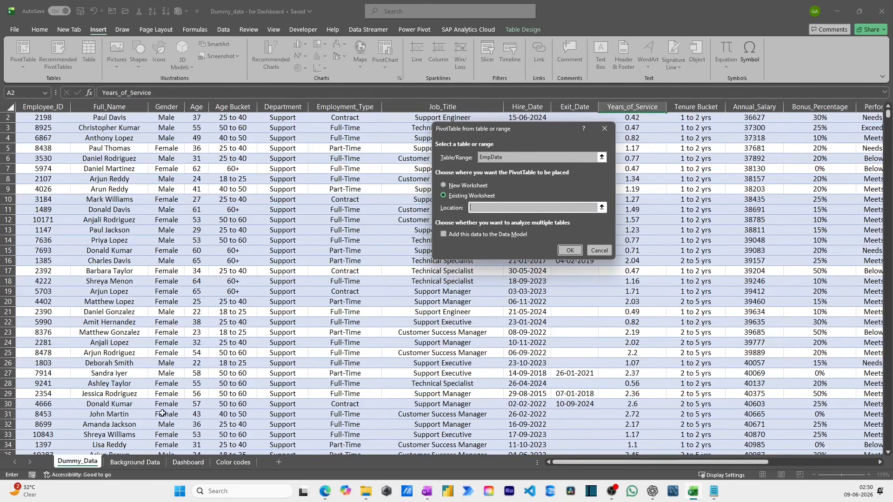
pyautogui.click(135, 462)
pyautogui.click(73, 134)
pyautogui.click(577, 253)
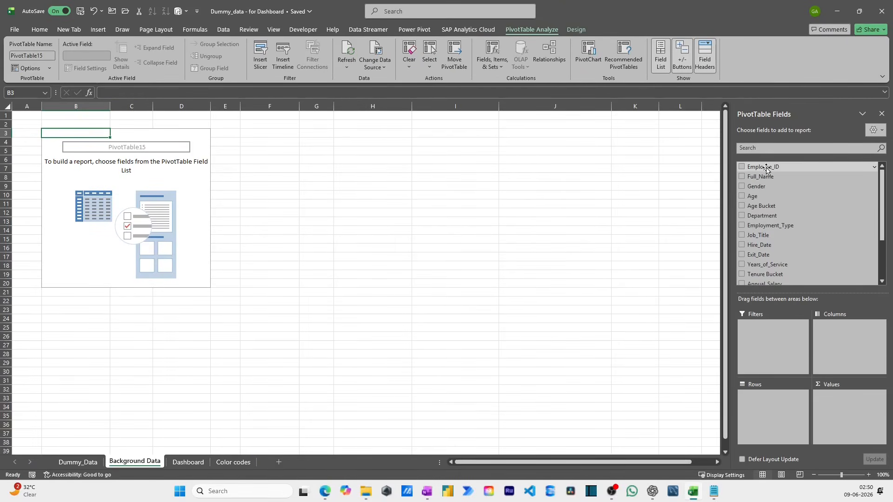
# - Add a count of Full_Name to the PivotTable values and check it against the Employee_ID column count in Dummy_Data
pyautogui.moveTo(767, 177); pyautogui.dragTo(784, 244)
pyautogui.moveTo(830, 388); pyautogui.dragTo(833, 403)
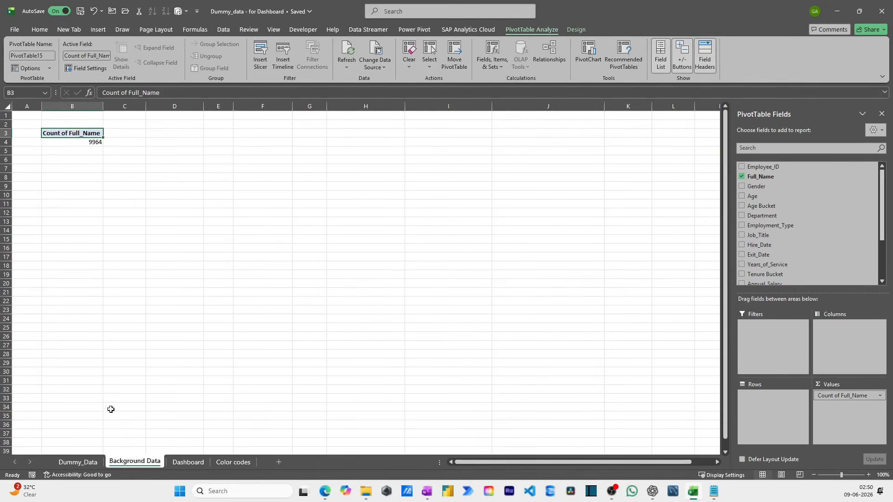
pyautogui.click(96, 462)
pyautogui.click(45, 107)
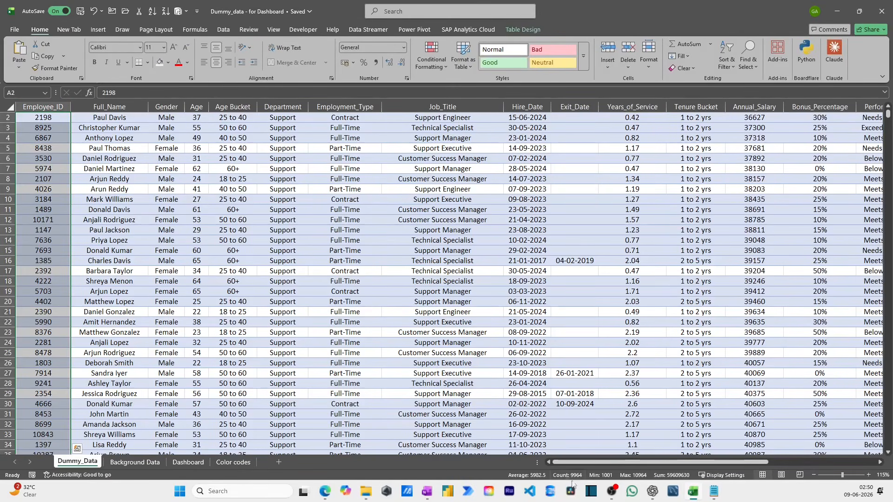
pyautogui.click(133, 463)
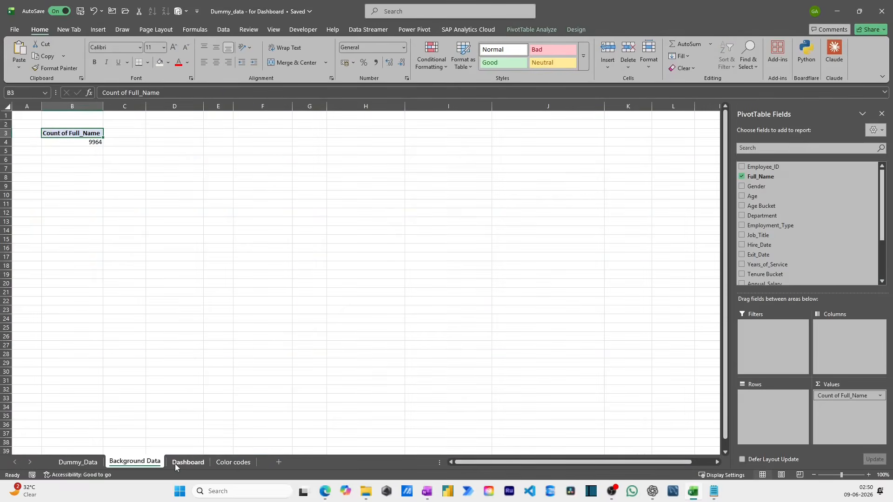
# - Rename the PivotTable's count header in B3 to "Total Employees"
pyautogui.click(85, 141)
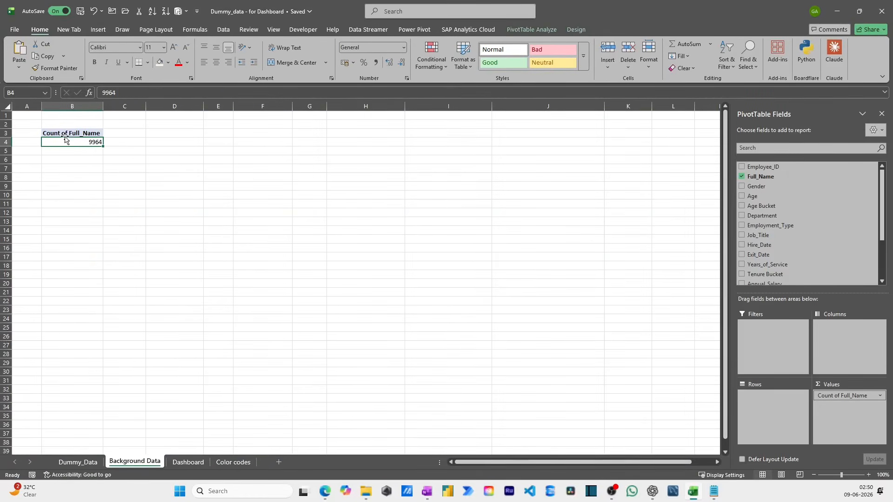
pyautogui.click(65, 134)
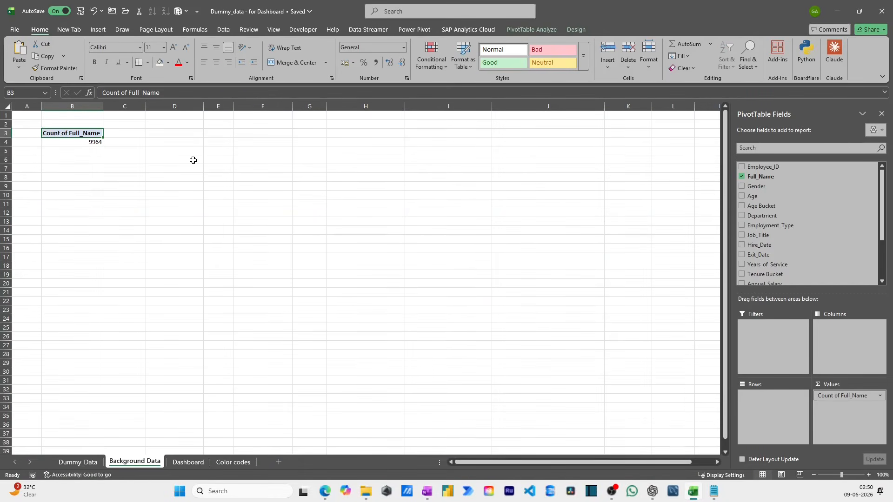
pyautogui.write('Total E')
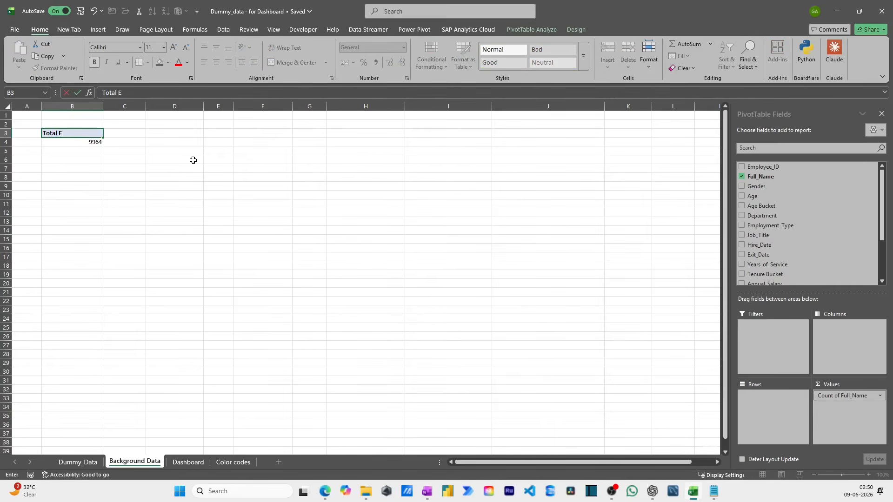
pyautogui.write('mployees')
pyautogui.press('Return')
# - Enter =COUNTA(EmpData[Employee_ID]) in cell C4, beside the PivotTable's employee count
pyautogui.press('Up')
pyautogui.press('Down')
pyautogui.press('Right')
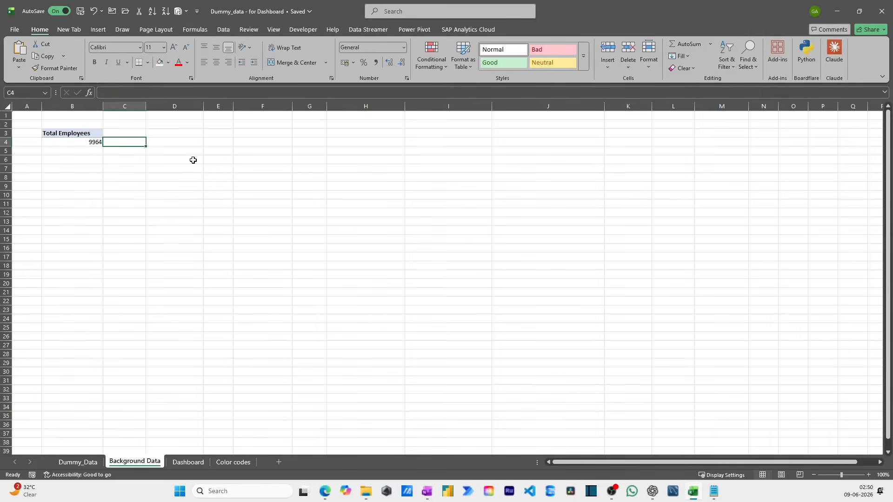
pyautogui.write('=counta')
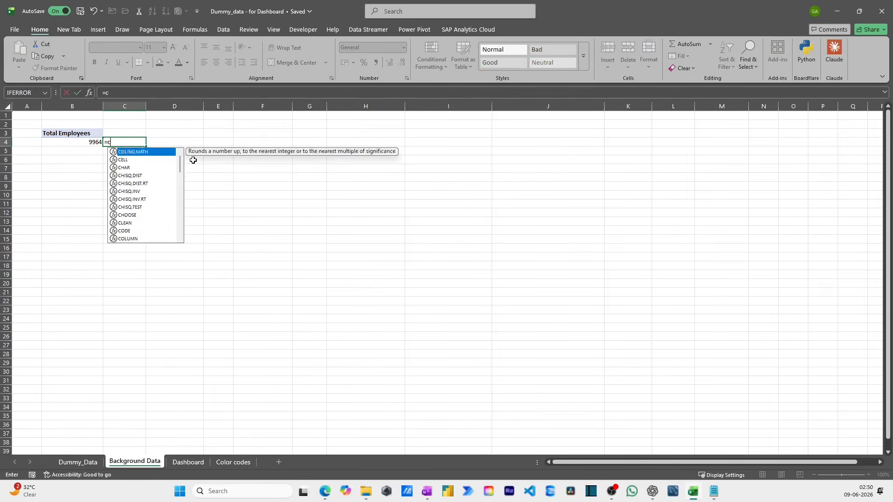
pyautogui.press('Tab')
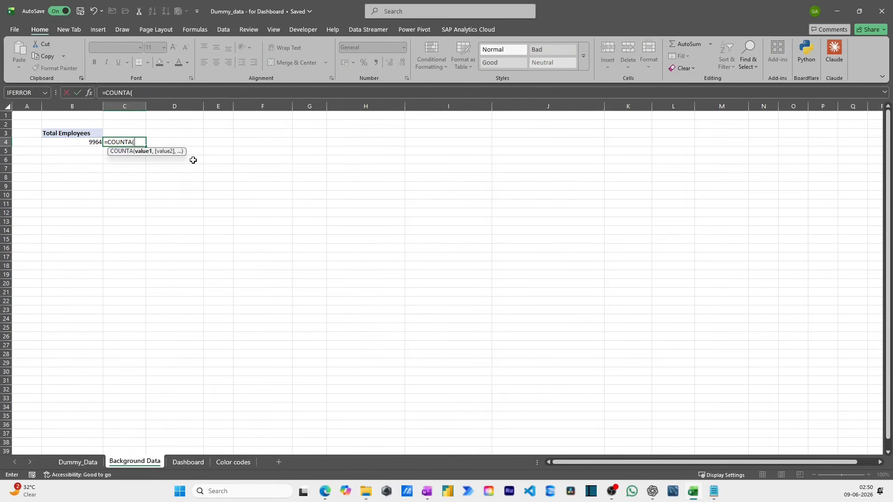
pyautogui.hotkey('ctrl', 'pageup')
pyautogui.hotkey('ctrl', 'shift', 'Down')
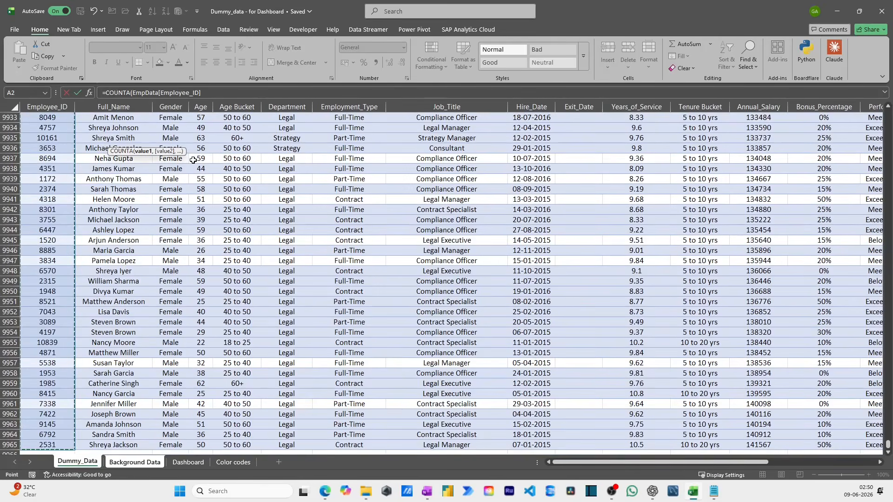
pyautogui.press('Return')
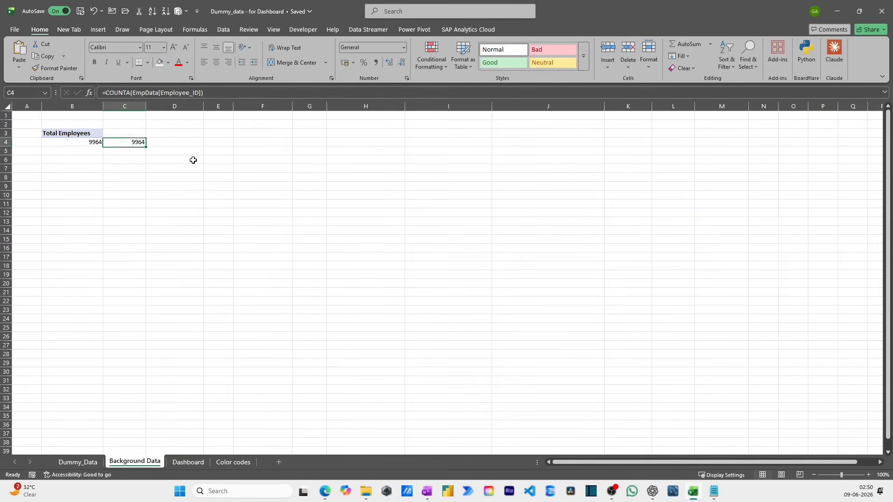
# - Delete the COUNTA formula from cell C4, beside the Total Employees PivotTable
pyautogui.press('Left')
pyautogui.press('Right')
pyautogui.press('Delete')
# - Copy the Total Employees PivotTable and paste the duplicate at cell D3
pyautogui.press('Left')
pyautogui.hotkey('shift', 'Up')
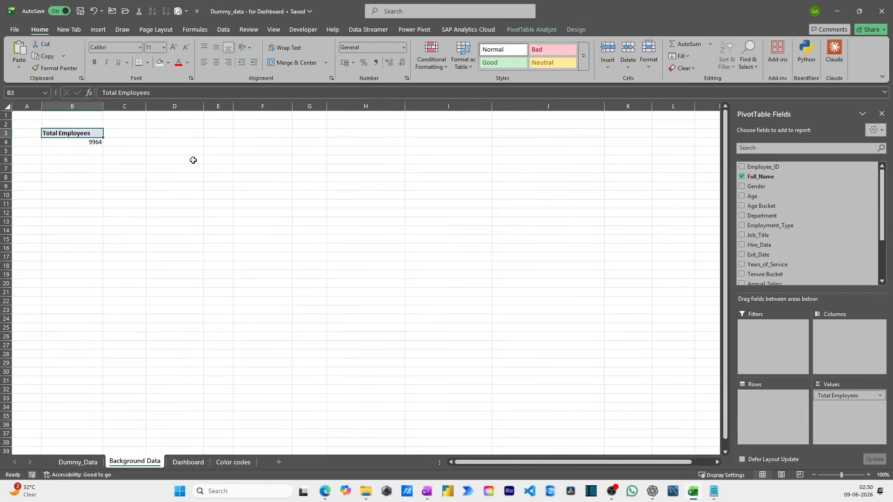
pyautogui.hotkey('ctrl', 'c')
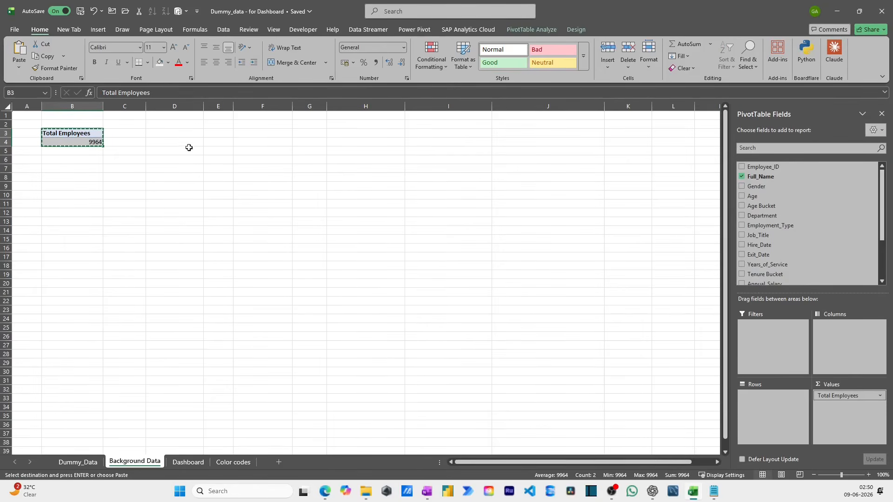
pyautogui.click(176, 134)
pyautogui.hotkey('ctrl', 'v')
pyautogui.press('Escape')
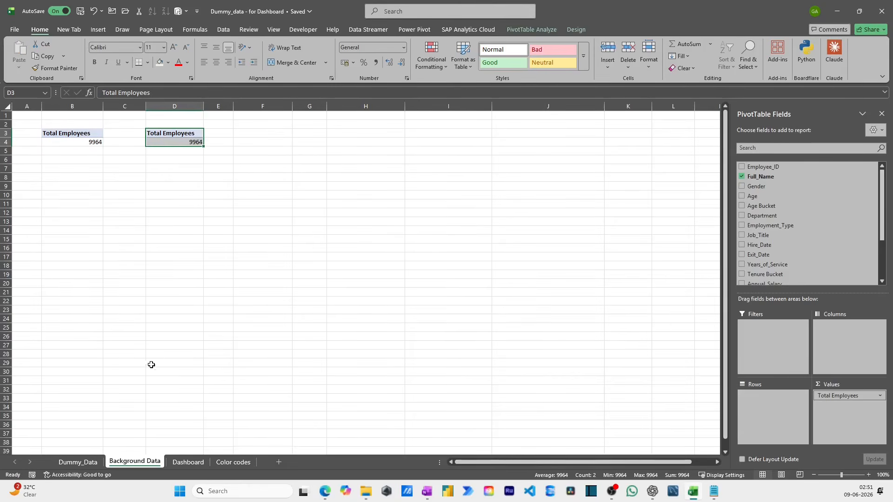
# - On the Dashboard sheet, retitle the second KPI card "Active Employees" and the third "Leavers"
pyautogui.click(188, 461)
pyautogui.click(306, 174)
pyautogui.tripleClick(307, 175)
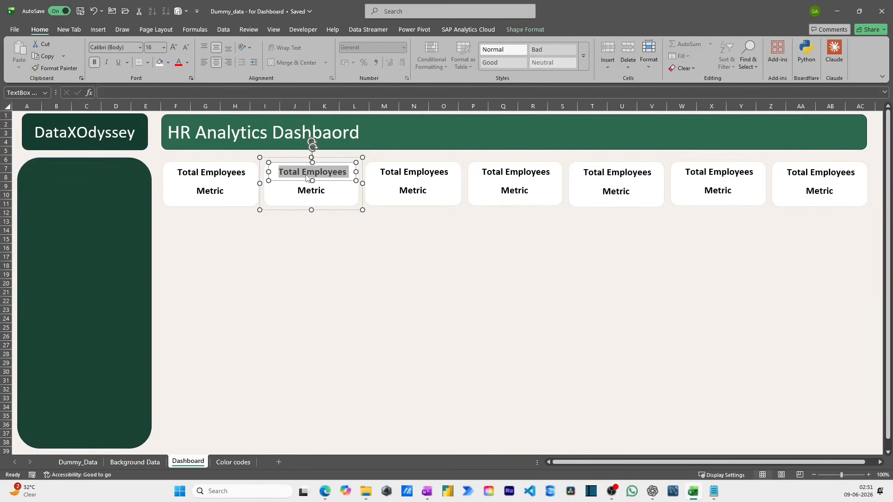
pyautogui.write('Active Employees')
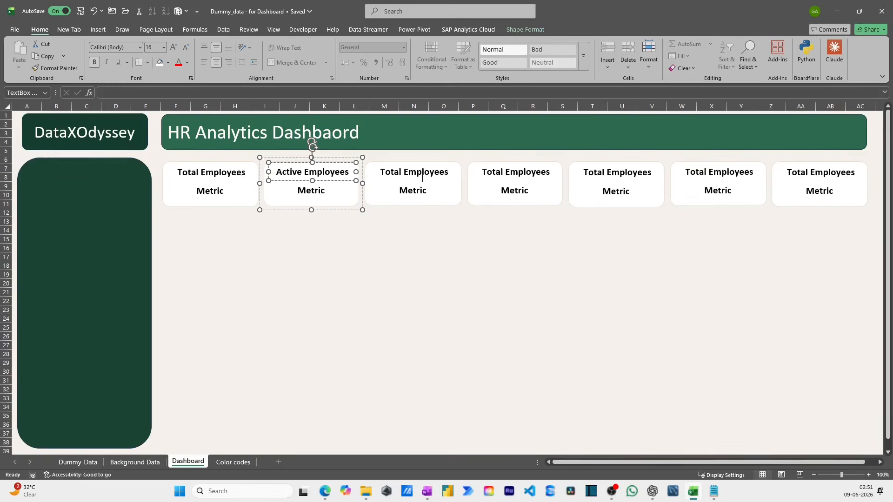
pyautogui.tripleClick(422, 179)
pyautogui.write('Leavers')
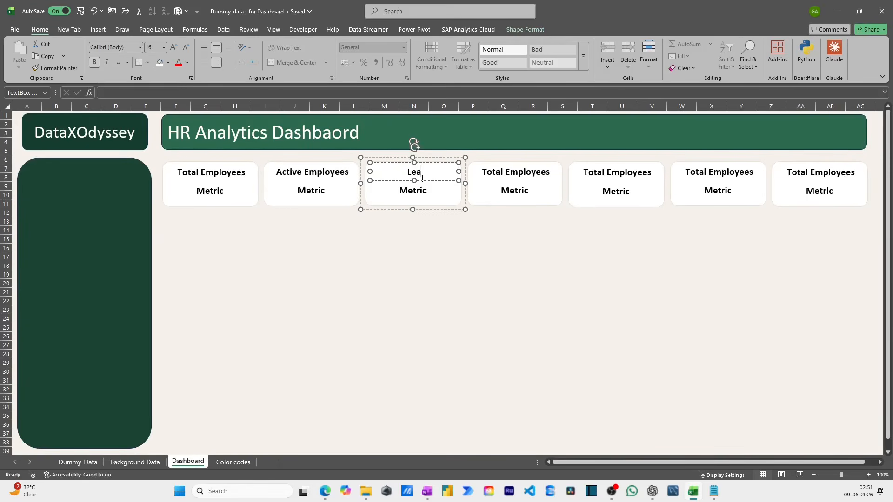
# - Retitle the fourth KPI card "Avg. Salary" and the fifth "Avg. Tenure"
pyautogui.click(520, 177)
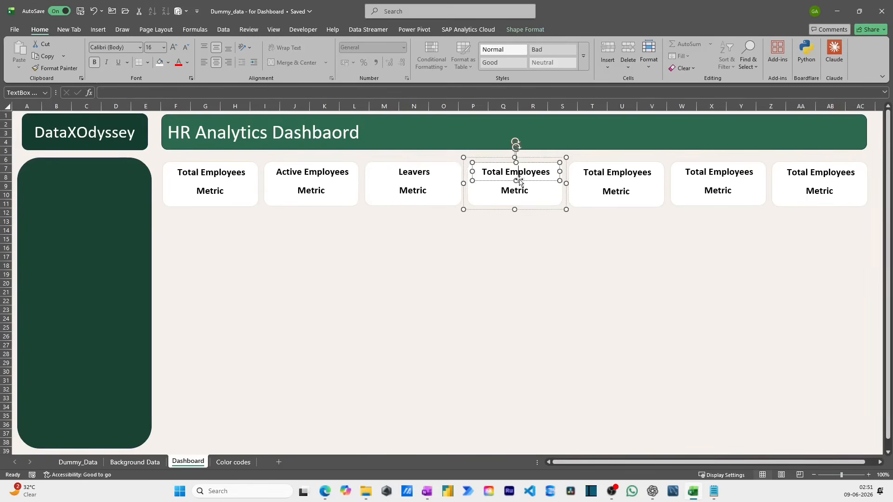
pyautogui.tripleClick(506, 175)
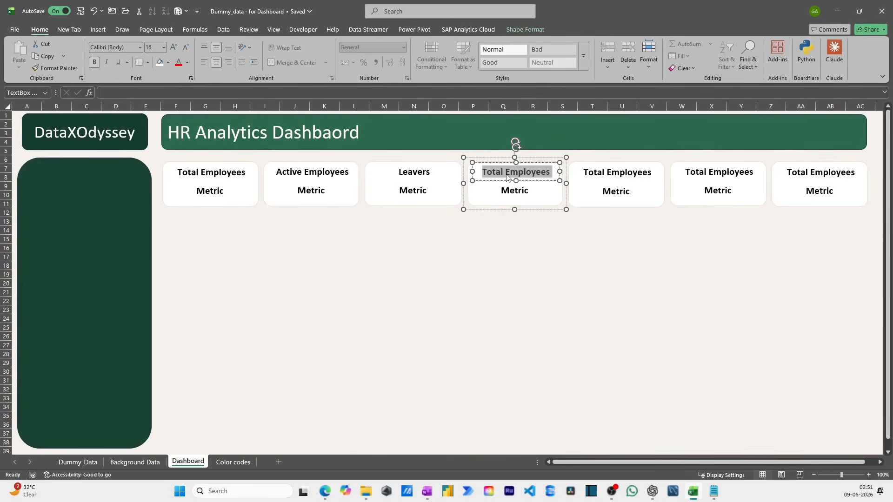
pyautogui.write('Avg. Salary')
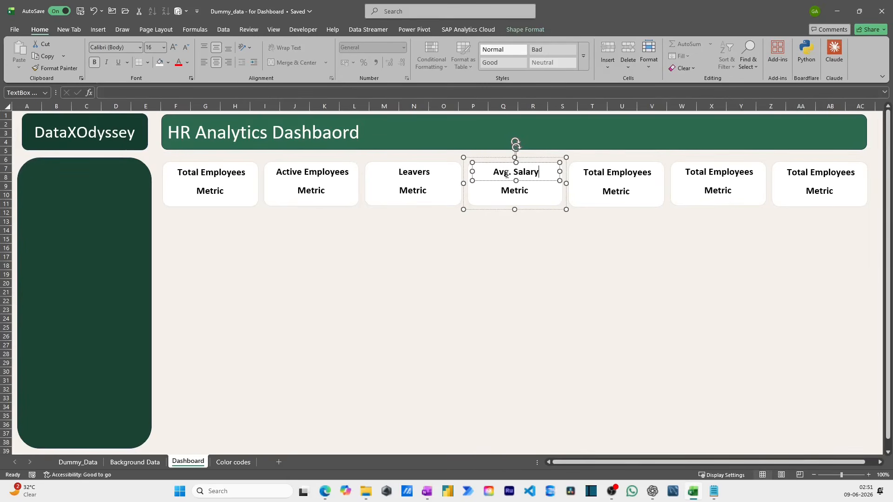
pyautogui.click(603, 173)
pyautogui.tripleClick(603, 173)
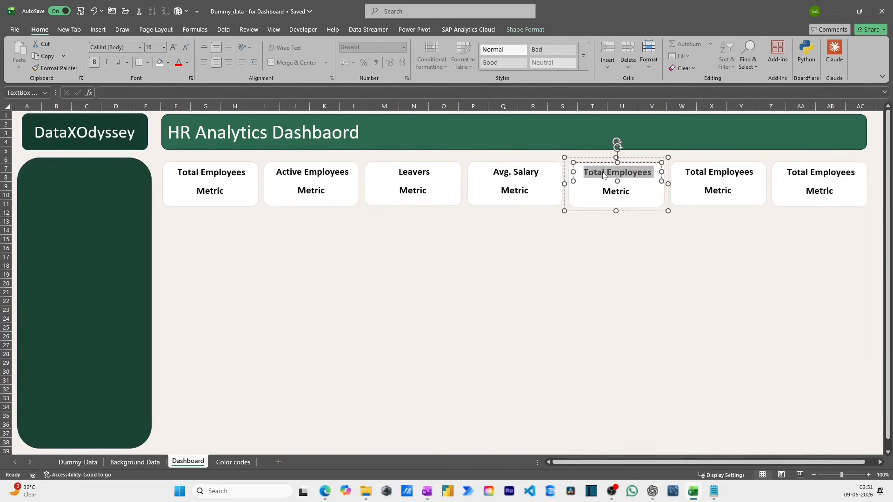
pyautogui.write('Avg. Tenure')
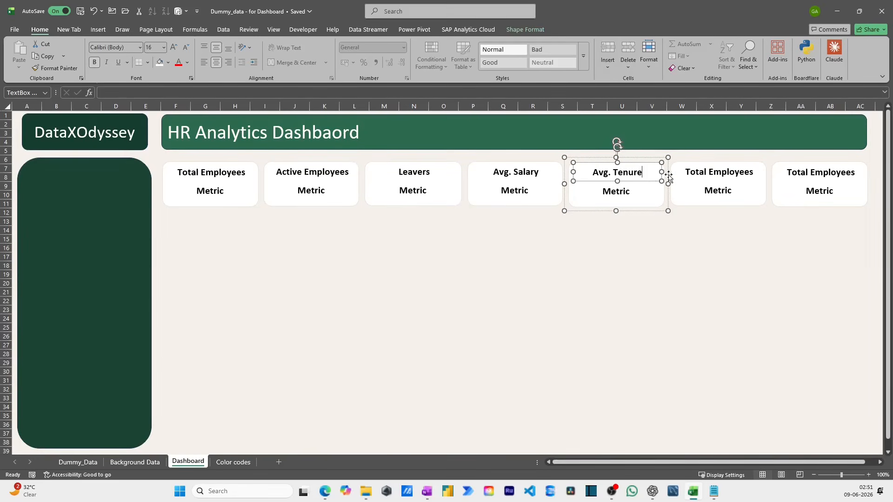
# - Retitle the sixth KPI card "Avg. Age"
pyautogui.click(693, 175)
pyautogui.tripleClick(694, 175)
pyautogui.write('Avg. Ae')
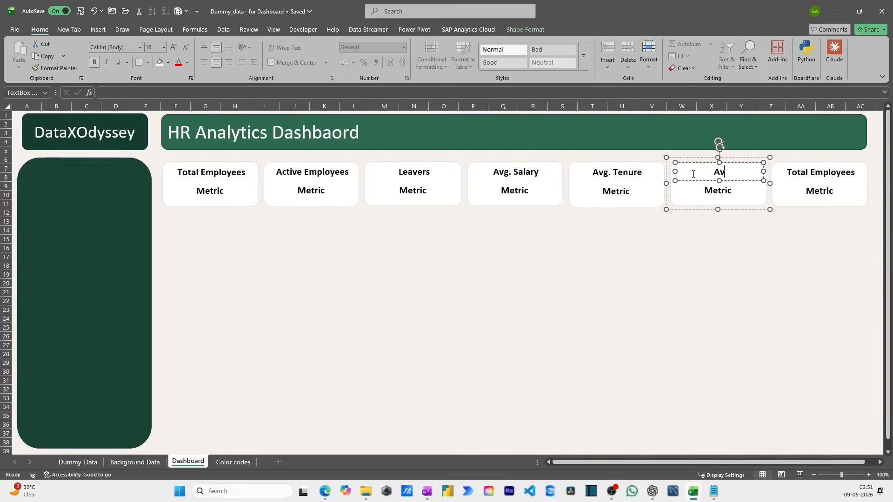
pyautogui.press('BackSpace')
pyautogui.write('ge')
pyautogui.click(532, 346)
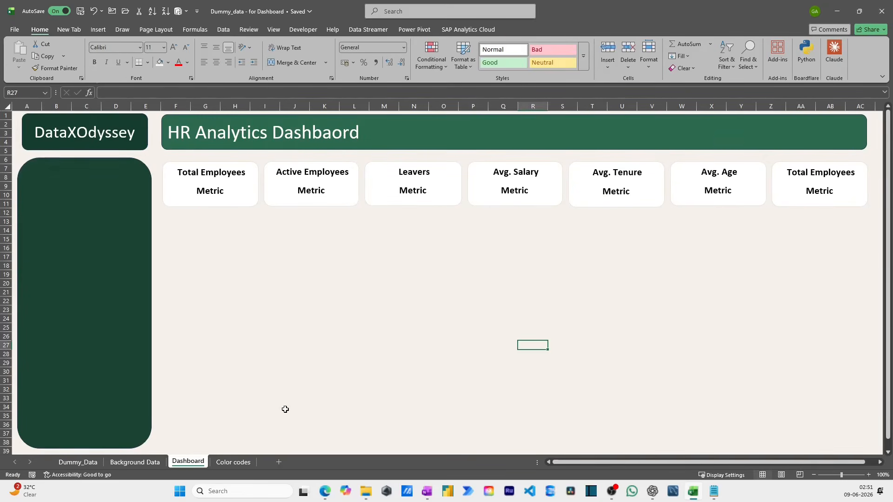
# - Review the column headers in the Dummy_Data table to find a field for the last KPI card
pyautogui.click(78, 462)
pyautogui.click(240, 210)
pyautogui.hotkey('ctrl', 'Up')
pyautogui.press('Right')
pyautogui.press('Right')
pyautogui.press('Right')
pyautogui.press('Right')
pyautogui.press('Right')
pyautogui.press('Right')
pyautogui.press('Right')
pyautogui.press('Right')
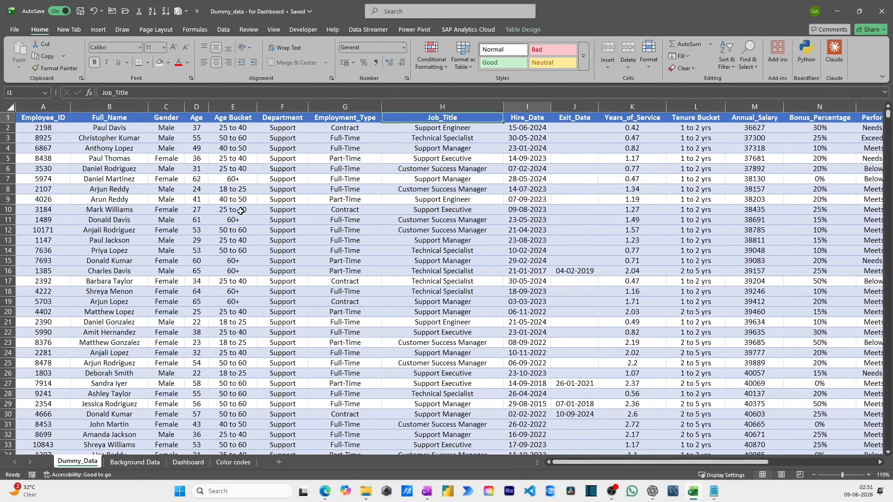
pyautogui.press('Right')
pyautogui.press('Right')
pyautogui.press('Right')
pyautogui.press('Right')
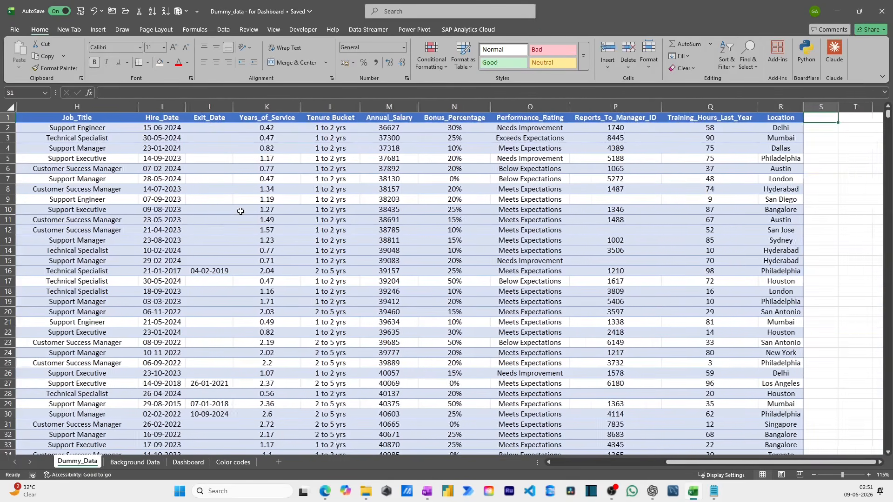
pyautogui.hotkey('ctrl', 'Home')
pyautogui.hotkey('ctrl', 'pagedown')
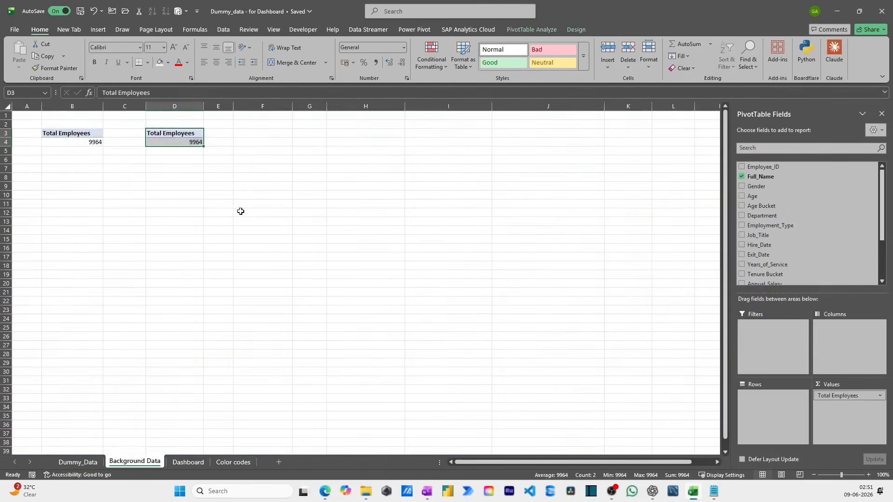
# - Retitle the seventh KPI card on the Dashboard sheet "Avg. Training Hours"
pyautogui.hotkey('ctrl', 'pagedown')
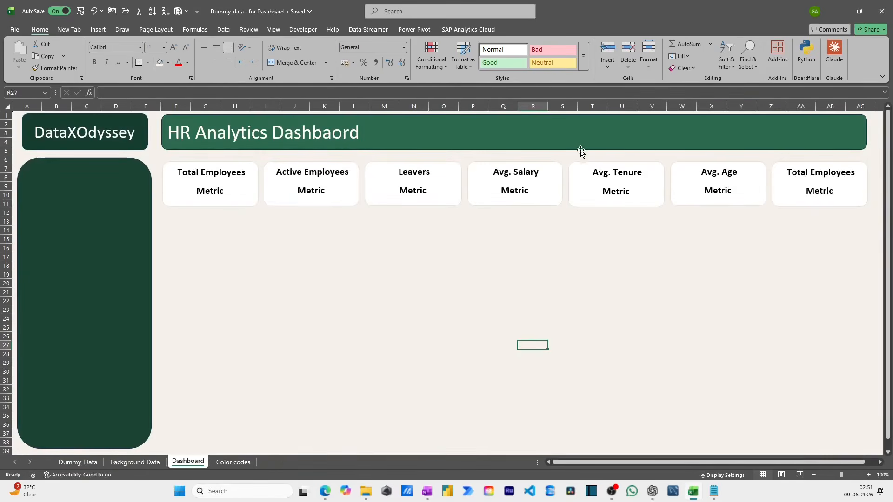
pyautogui.click(795, 172)
pyautogui.tripleClick(798, 173)
pyautogui.write('A')
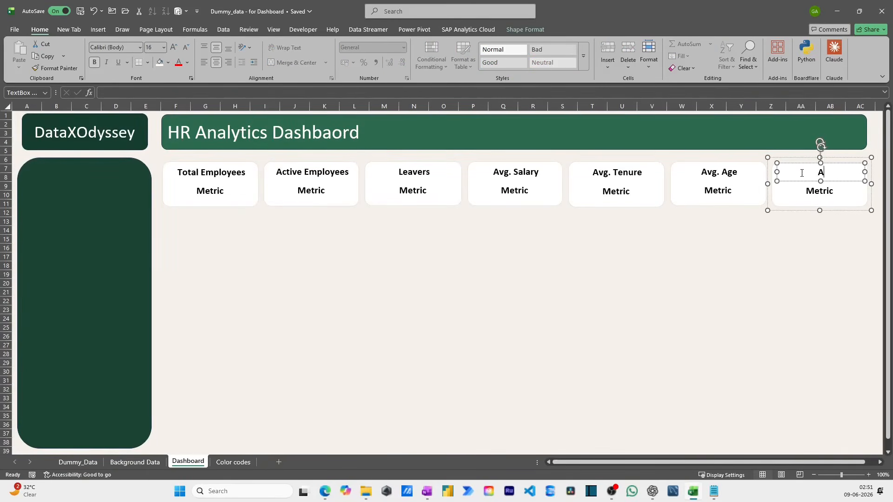
pyautogui.write('vg. Training Hours')
pyautogui.moveTo(777, 172); pyautogui.dragTo(774, 173)
pyautogui.click(760, 232)
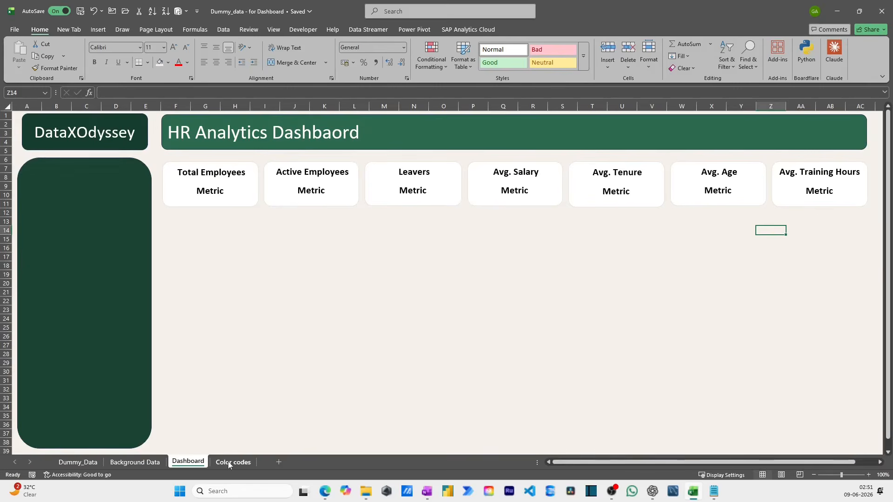
# - Replace the value in the Background Data PivotTable at D3 with a count of Exit_Date and rename its header "Leavers"
pyautogui.click(134, 462)
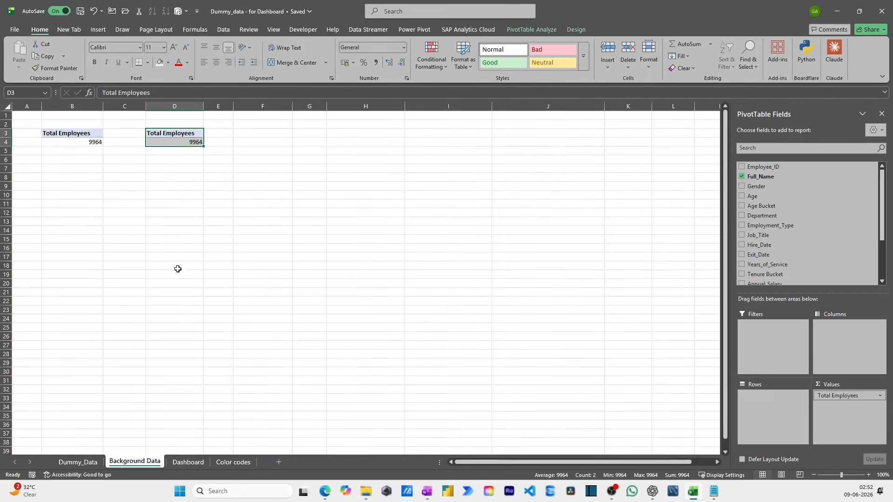
pyautogui.click(182, 135)
pyautogui.click(183, 142)
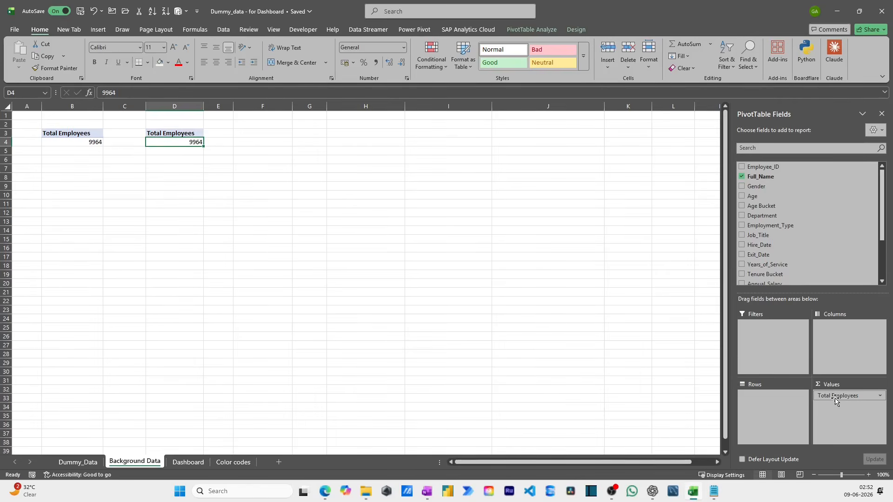
pyautogui.moveTo(835, 398); pyautogui.dragTo(791, 227)
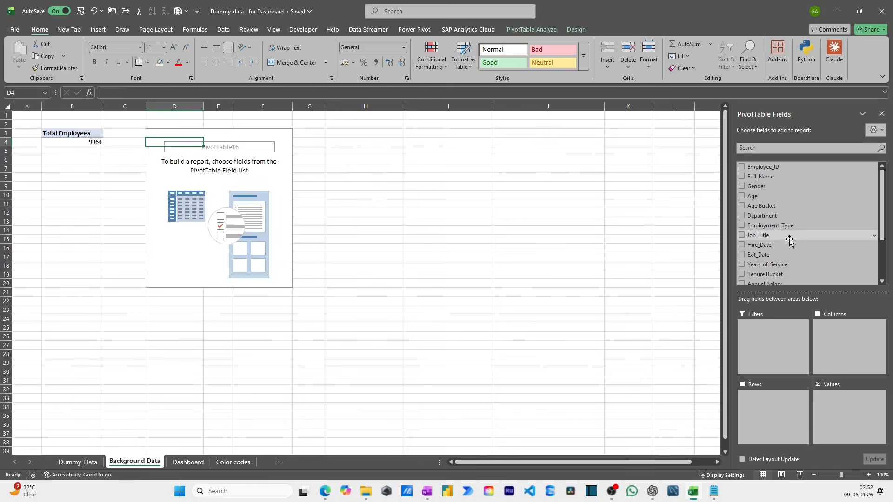
pyautogui.moveTo(807, 255); pyautogui.dragTo(843, 399)
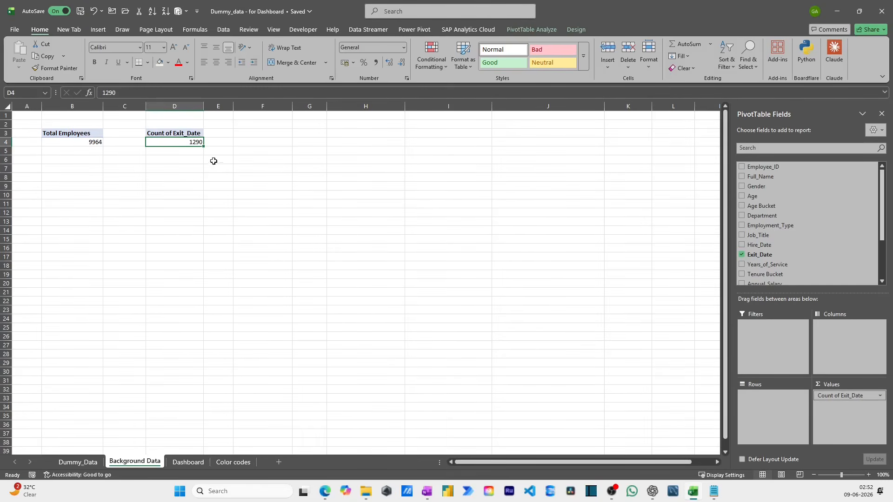
pyautogui.click(187, 134)
pyautogui.write('Leavers')
pyautogui.press('Return')
# - Copy the Leavers header cell to F3 and replace its text with "Active EMployees"
pyautogui.press('Up')
pyautogui.press('Right')
pyautogui.press('Right')
pyautogui.press('Left')
pyautogui.press('Left')
pyautogui.hotkey('ctrl', 'c')
pyautogui.press('Right')
pyautogui.press('Right')
pyautogui.hotkey('ctrl', 'v')
pyautogui.press('Escape')
pyautogui.write('A')
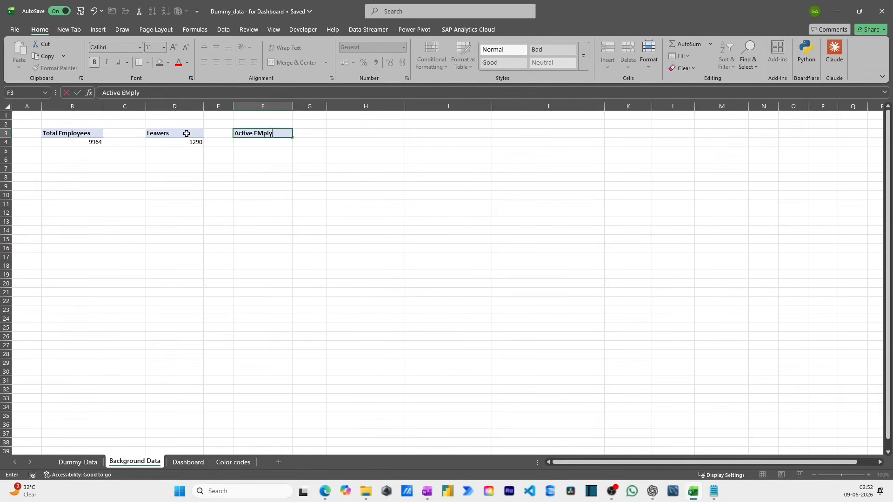
pyautogui.write('ctive EMployees')
pyautogui.press('Return')
# - Enter a formula in F4 that subtracts the Leavers PivotTable value from the Total Employees PivotTable value
pyautogui.write('=')
pyautogui.press('Left')
pyautogui.press('Left')
pyautogui.press('Left')
pyautogui.press('Left')
pyautogui.write('-')
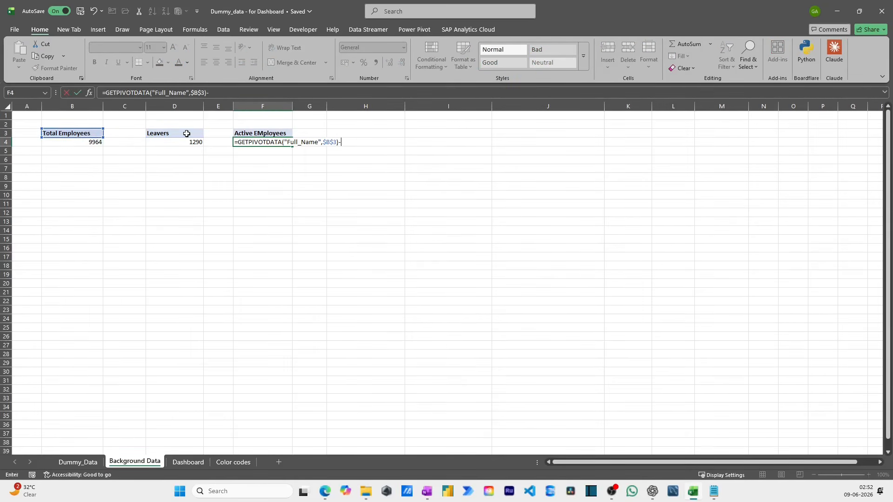
pyautogui.press('Left')
pyautogui.press('Left')
pyautogui.hotkey('ctrl', 'Return')
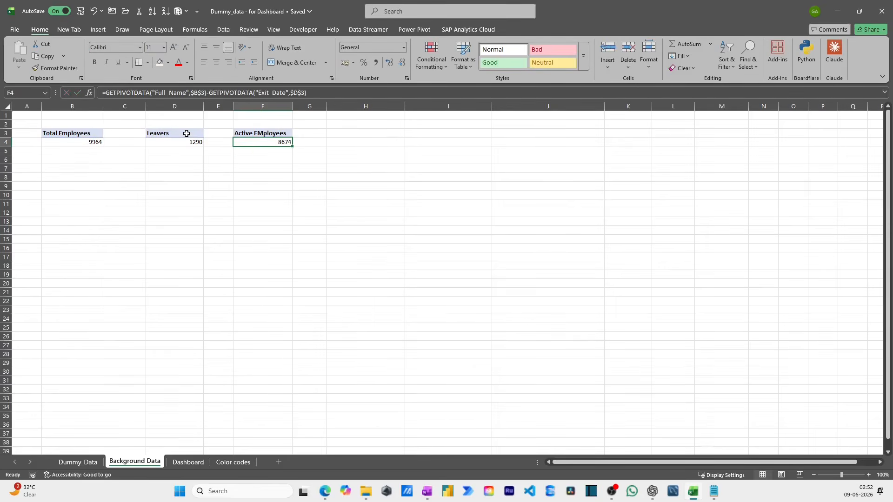
pyautogui.hotkey('shift', 'Left')
pyautogui.hotkey('shift', 'Left')
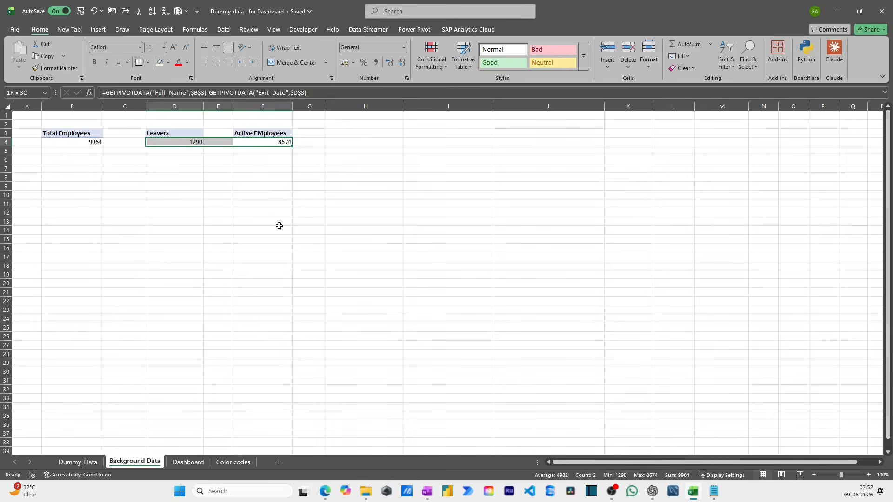
# - Copy the Leavers PivotTable from D3:D4 and paste the duplicate at cell H3
pyautogui.click(285, 186)
pyautogui.click(298, 135)
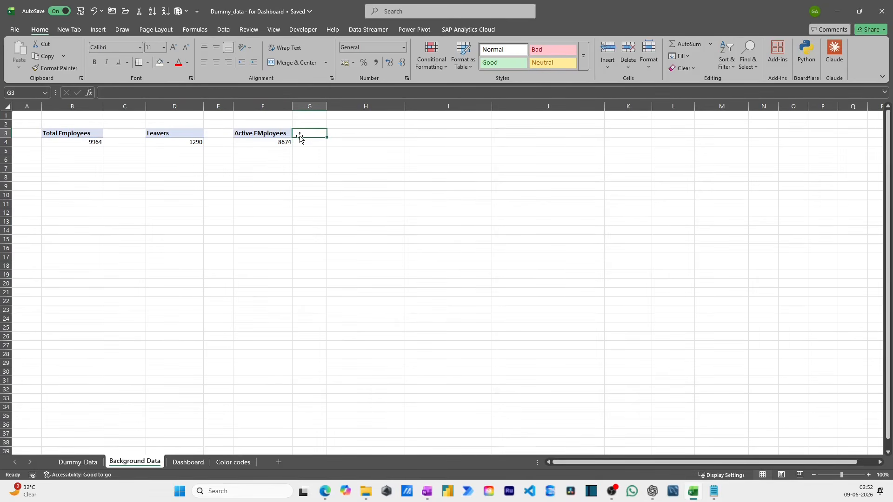
pyautogui.hotkey('ctrl', 'pagedown')
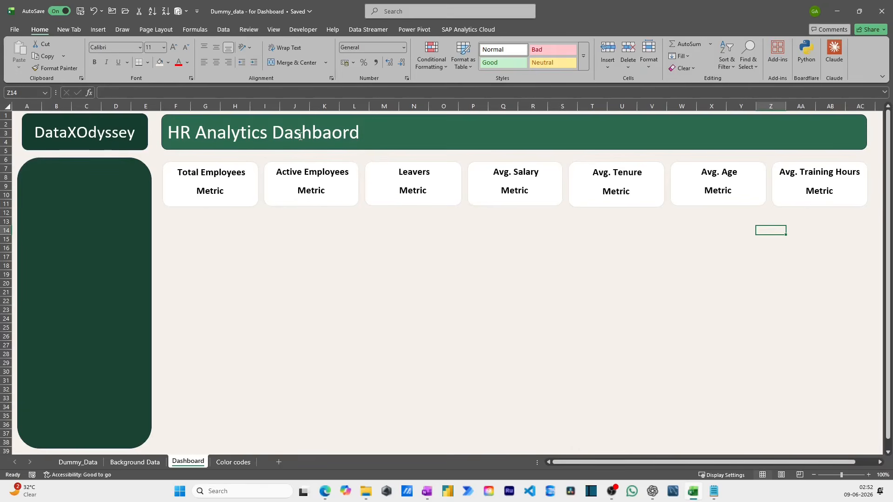
pyautogui.hotkey('ctrl', 'pageup')
pyautogui.press('Left')
pyautogui.press('Left')
pyautogui.press('Left')
pyautogui.hotkey('shift', 'Down')
pyautogui.hotkey('ctrl', 'c')
pyautogui.press('Right')
pyautogui.press('Right')
pyautogui.press('Right')
pyautogui.press('Right')
pyautogui.hotkey('ctrl', 'v')
pyautogui.press('Escape')
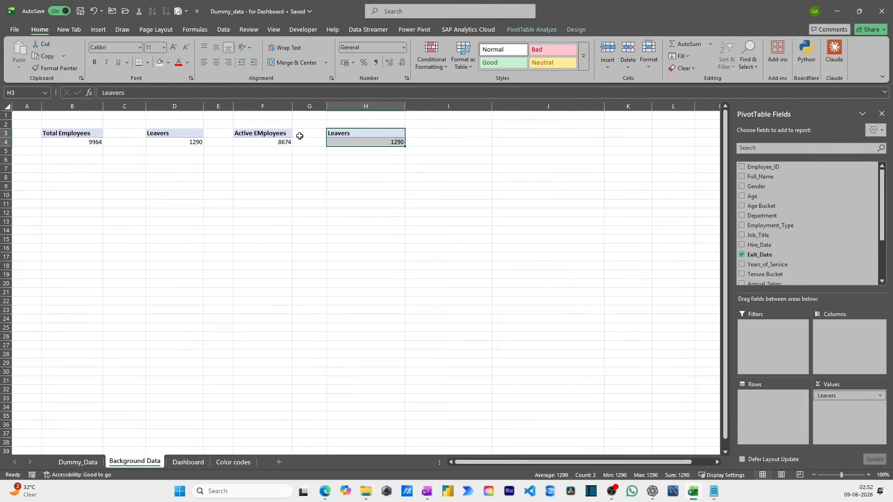
# - Replace Exit_Date with Annual_Salary in the values of the PivotTable at H3 and summarize it by Average
pyautogui.scroll(-2, 751, 253)
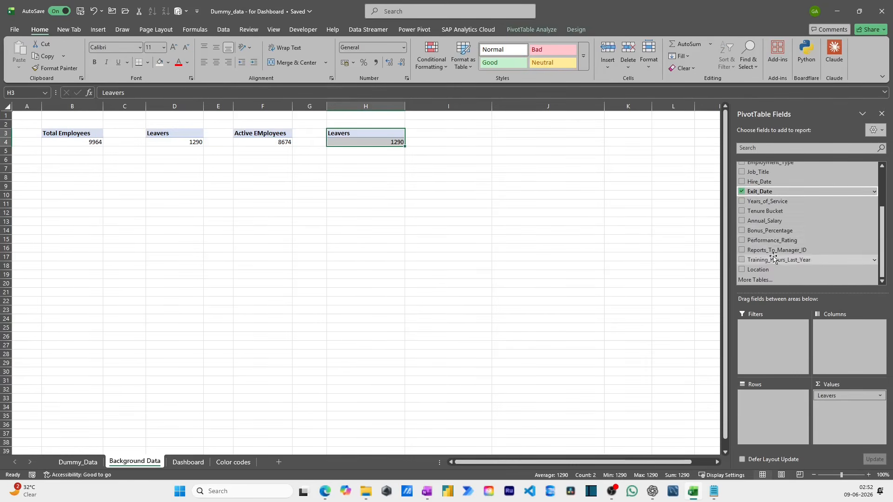
pyautogui.click(743, 191)
pyautogui.moveTo(766, 220); pyautogui.dragTo(847, 411)
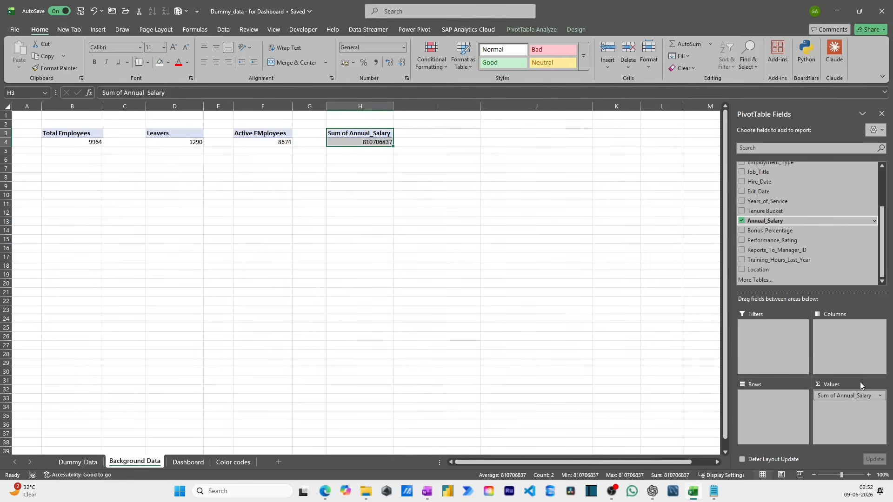
pyautogui.click(879, 395)
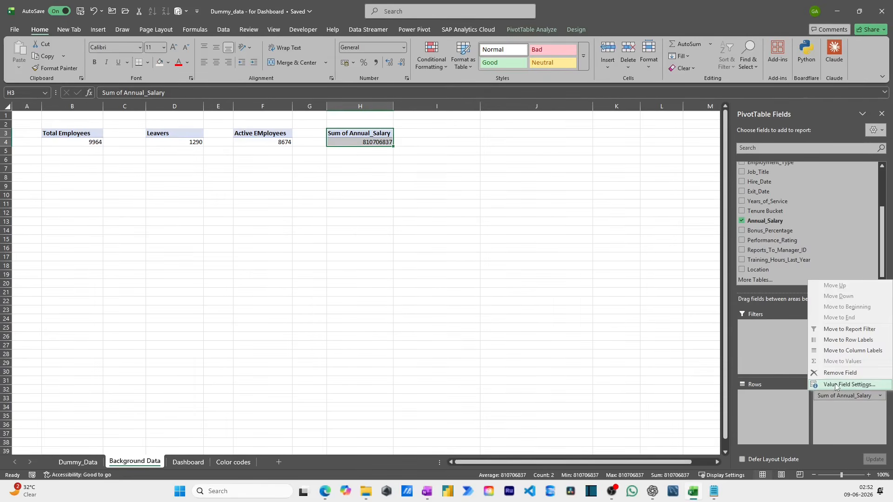
pyautogui.click(836, 384)
pyautogui.click(346, 161)
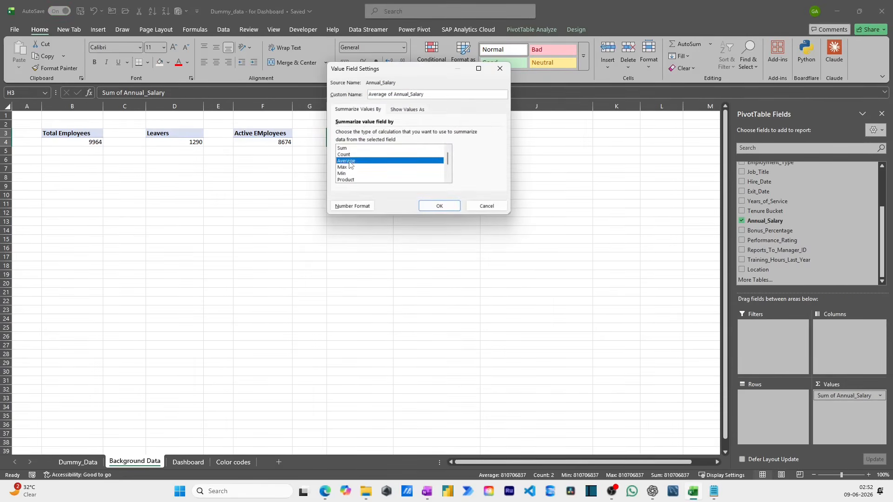
pyautogui.click(438, 205)
pyautogui.click(365, 135)
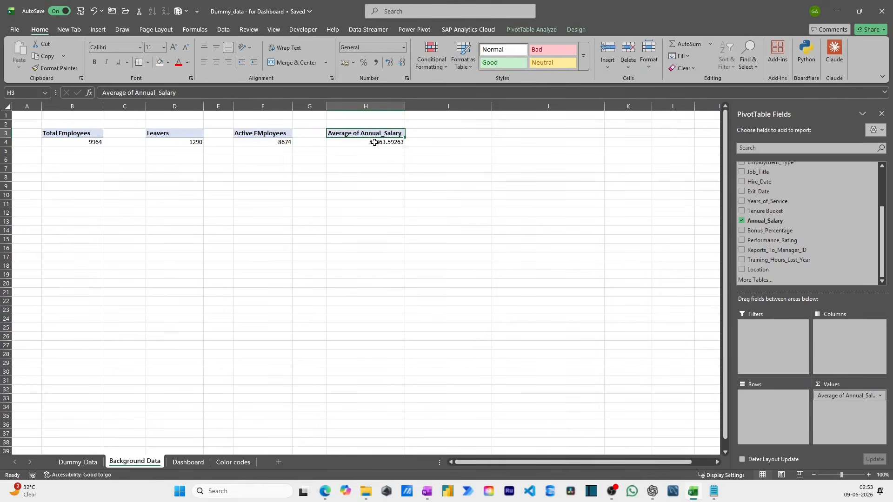
# - Rename the header of the average salary PivotTable in H3 as "Avg. Salary"
pyautogui.write('Avg. Salary')
pyautogui.press('Return')
pyautogui.press('Up')
pyautogui.press('Right')
# - Copy the Avg. Salary PivotTable from H3:H4 and paste the duplicate at cell J3
pyautogui.press('Left')
pyautogui.hotkey('shift', 'Down')
pyautogui.hotkey('ctrl', 'c')
pyautogui.press('Right')
pyautogui.press('Right')
pyautogui.hotkey('ctrl', 'v')
pyautogui.press('Escape')
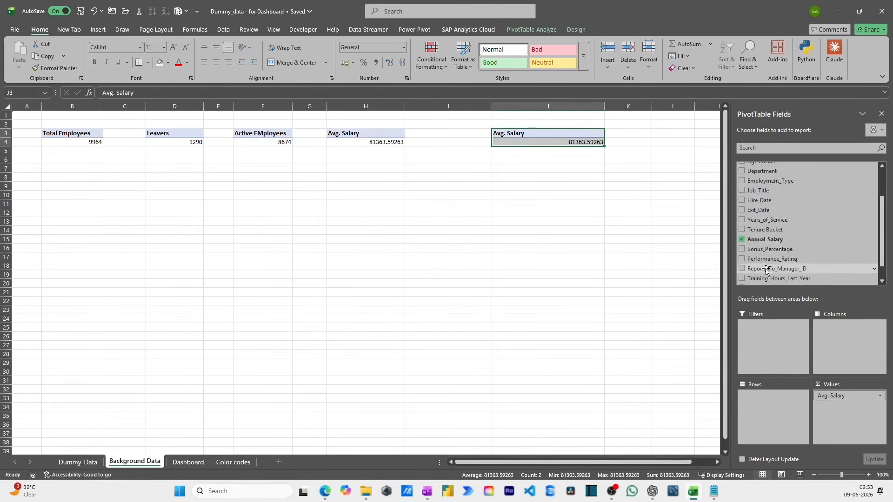
# - Replace Annual_Salary with Years_of_Service in the values of the PivotTable at J3
pyautogui.scroll(-2, 751, 247)
pyautogui.click(744, 239)
pyautogui.scroll(-1, 754, 233)
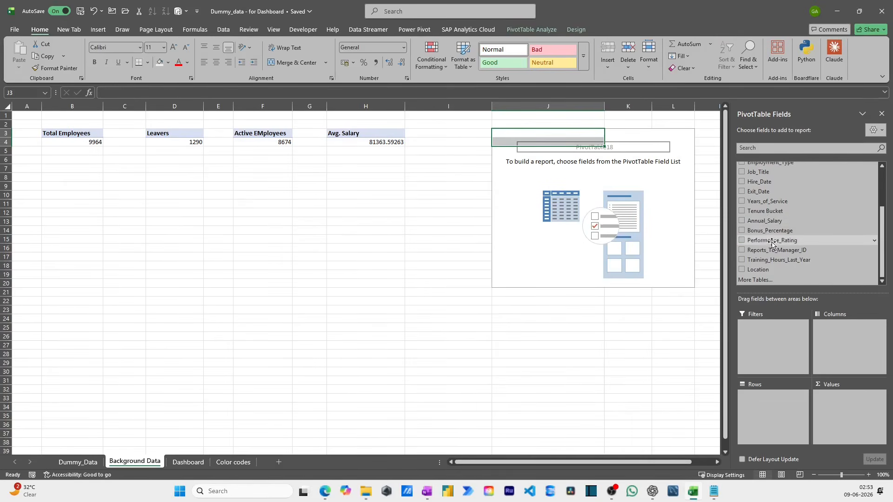
pyautogui.scroll(2, 771, 214)
pyautogui.scroll(-2, 778, 208)
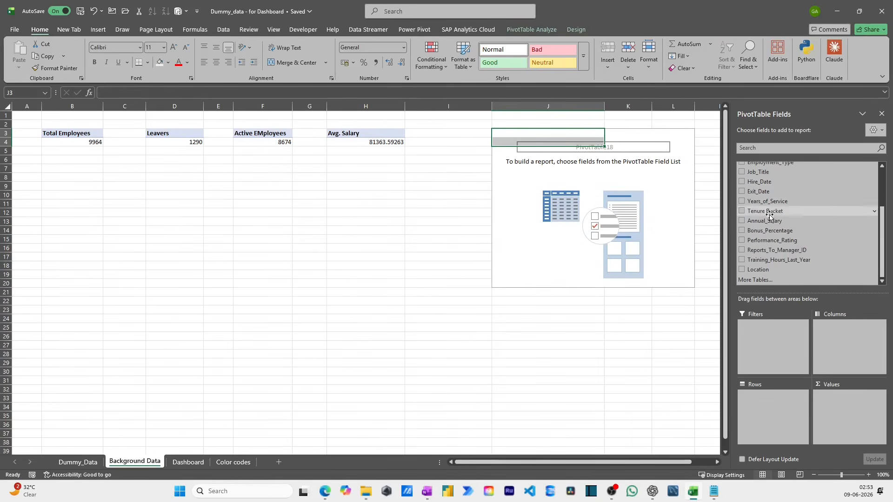
pyautogui.moveTo(777, 203); pyautogui.dragTo(835, 398)
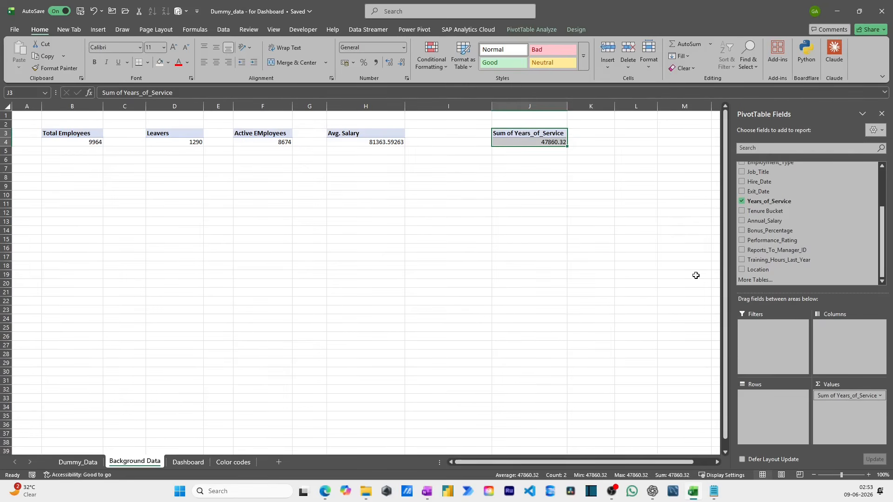
# - Summarize Years_of_Service by Average in the PivotTable at J3 and rename its header as "Avg. Tenure"
pyautogui.click(521, 134)
pyautogui.click(874, 396)
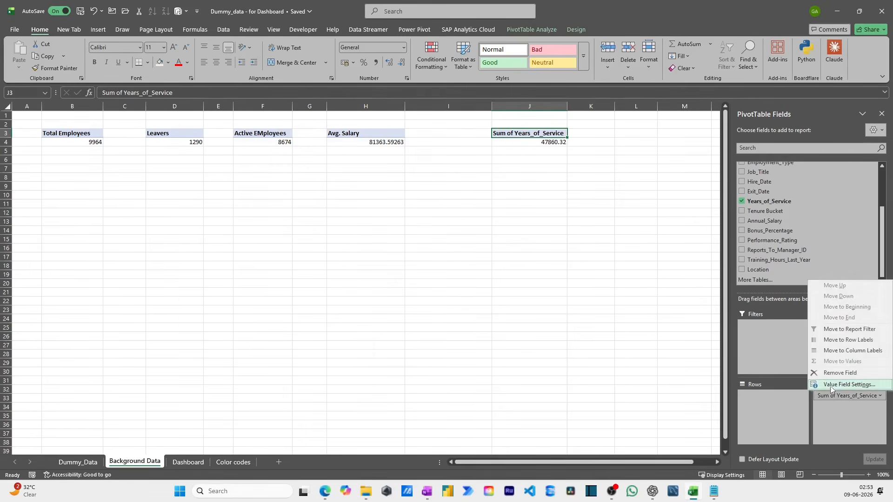
pyautogui.click(832, 389)
pyautogui.click(346, 161)
pyautogui.click(439, 205)
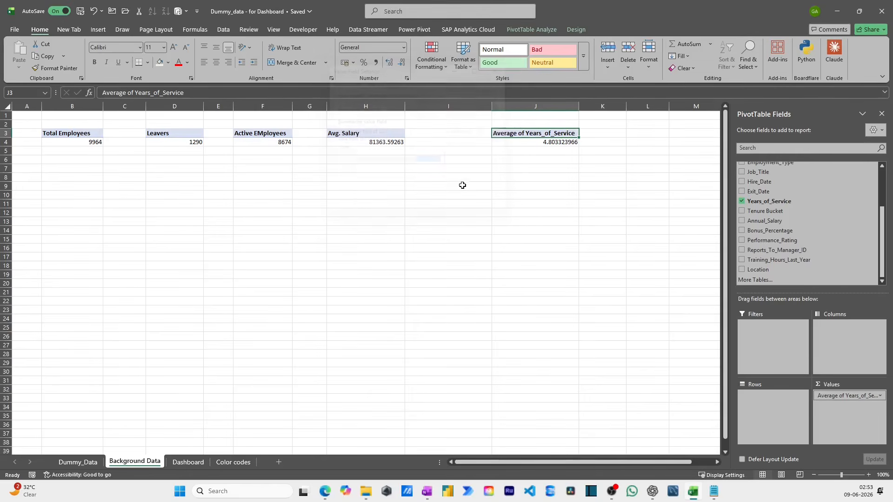
pyautogui.write('Avg. Tenure')
pyautogui.press('Return')
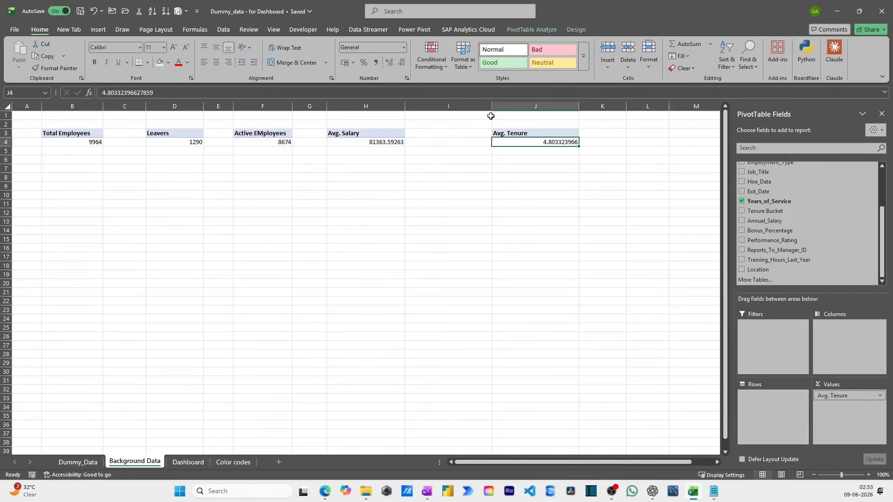
# - Narrow the empty spacer columns I, G, E and C between the KPI PivotTables
pyautogui.moveTo(492, 103); pyautogui.dragTo(433, 107)
pyautogui.moveTo(331, 105); pyautogui.dragTo(323, 106)
pyautogui.moveTo(233, 103); pyautogui.dragTo(222, 103)
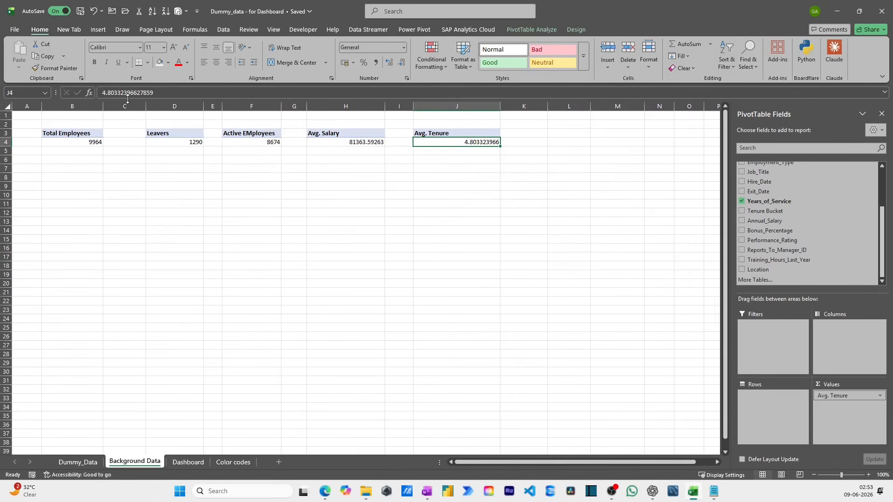
pyautogui.moveTo(146, 106); pyautogui.dragTo(123, 106)
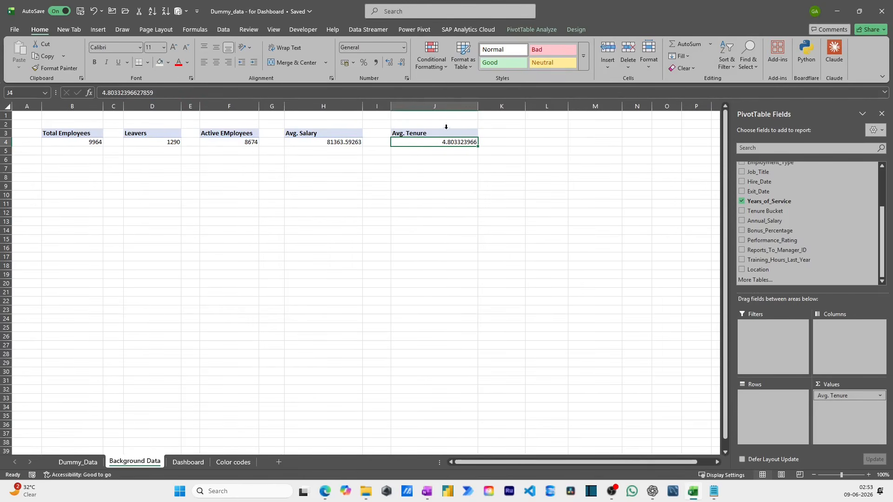
# - Copy the Avg. Tenure PivotTable from J3:J4 and place the duplicate at cell L3
pyautogui.moveTo(446, 133); pyautogui.dragTo(453, 139)
pyautogui.hotkey('ctrl', 'c')
pyautogui.click(523, 133)
pyautogui.hotkey('ctrl', 'v')
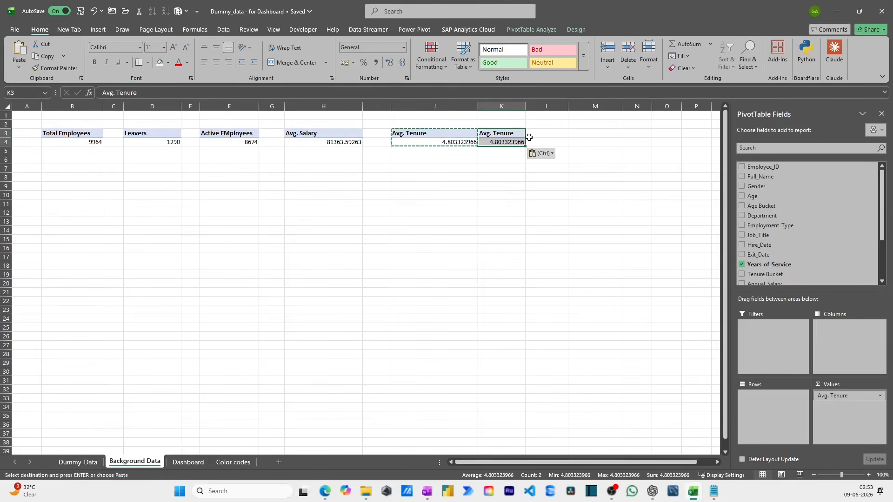
pyautogui.moveTo(535, 138); pyautogui.dragTo(576, 138)
# - Replace Years_of_Service with Age in the values of the PivotTable at L3 and summarize it by Average
pyautogui.click(742, 265)
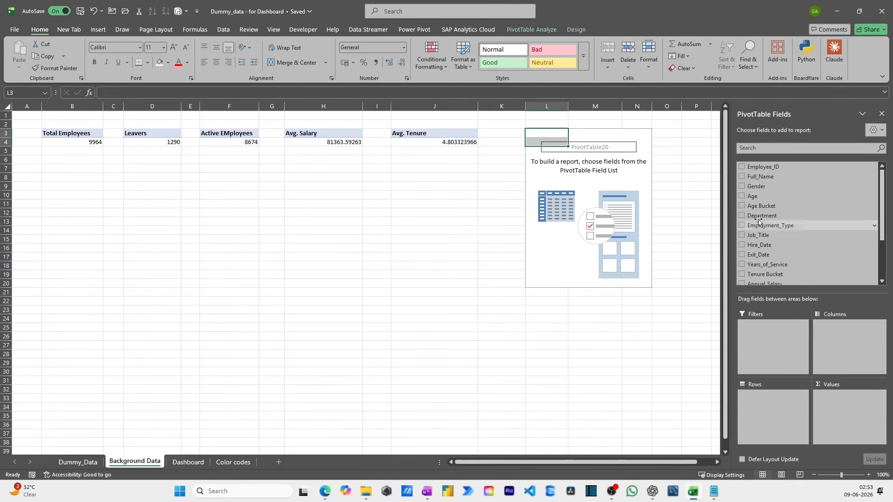
pyautogui.moveTo(761, 197); pyautogui.dragTo(855, 406)
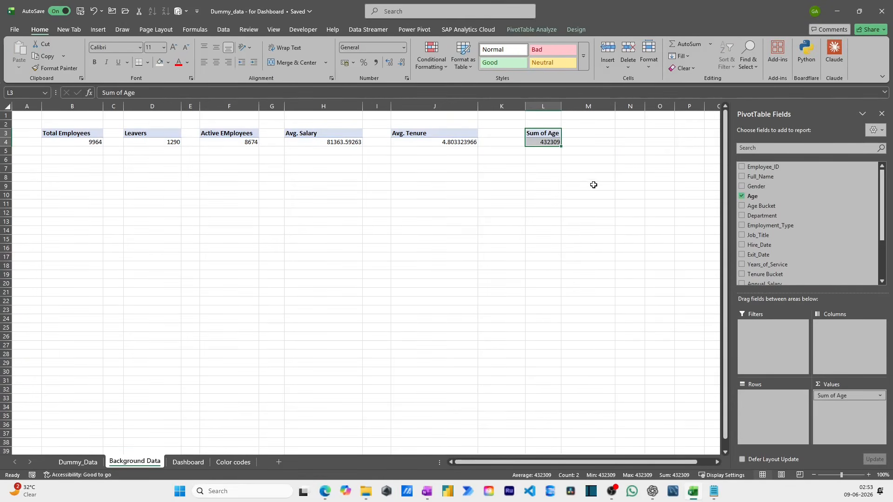
pyautogui.click(876, 394)
pyautogui.click(833, 386)
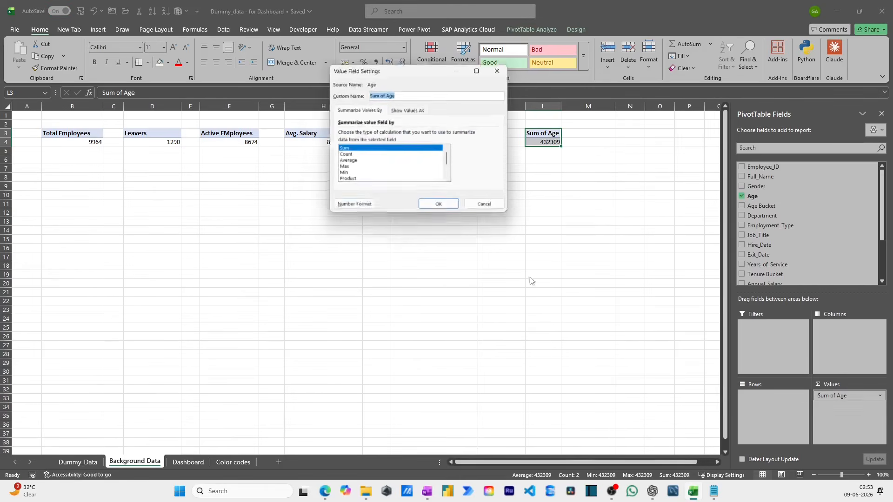
pyautogui.click(345, 161)
pyautogui.click(441, 207)
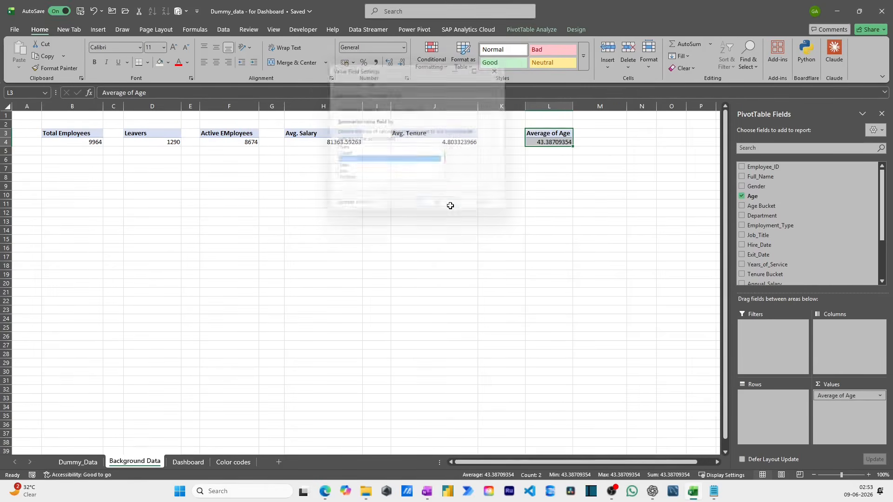
# - Rename the header of the average age PivotTable in L3 as "Avg. Age"
pyautogui.write('A')
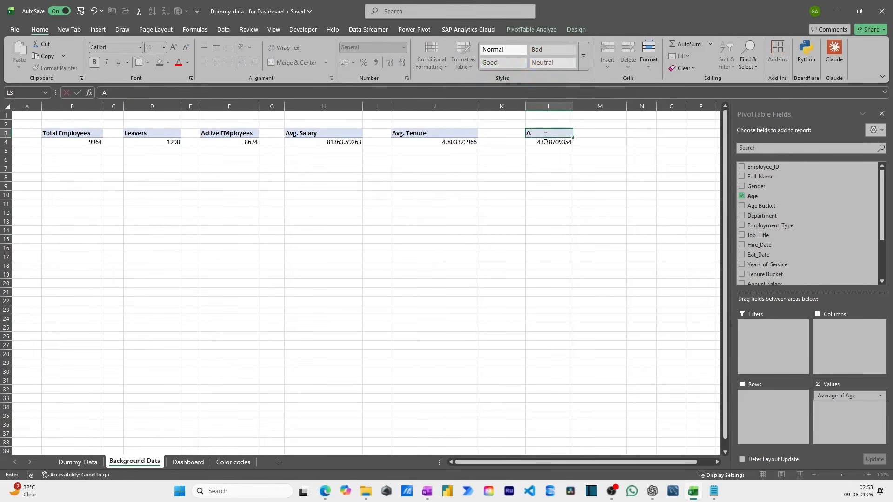
pyautogui.write('vg. Age')
pyautogui.press('Return')
# - Copy the Avg. Age PivotTable from L3:L4 to cell N3 and narrow the empty column M between them
pyautogui.press('Up')
pyautogui.hotkey('shift', 'Down')
pyautogui.hotkey('ctrl', 'c')
pyautogui.press('Right')
pyautogui.press('Right')
pyautogui.press('Return')
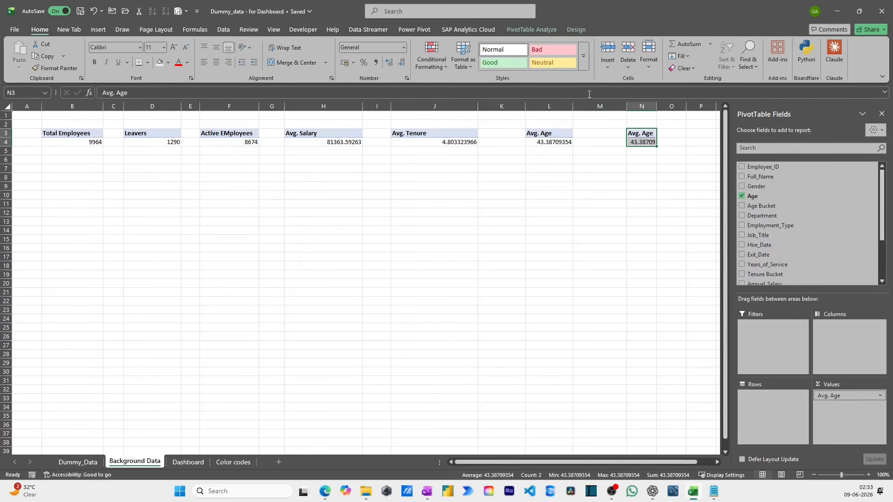
pyautogui.moveTo(627, 112); pyautogui.dragTo(598, 112)
# - Replace Age with Training_Hours_Last_Year in the values of the PivotTable at N3
pyautogui.scroll(-3, 811, 256)
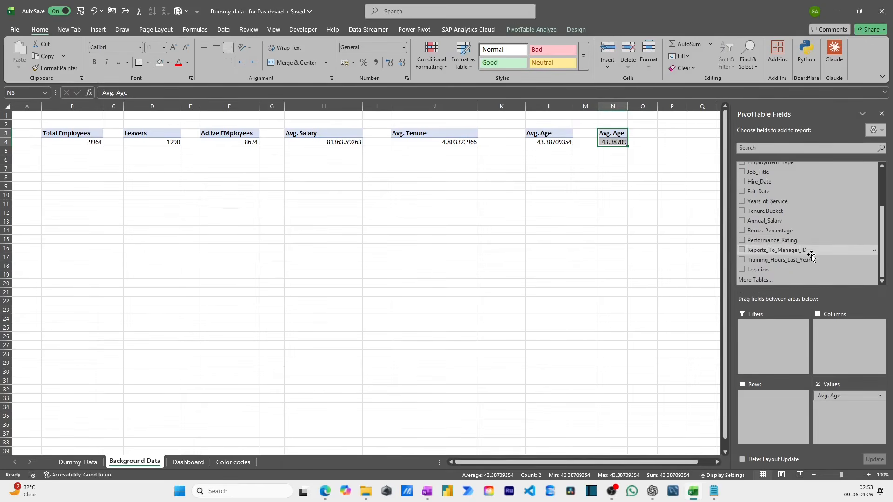
pyautogui.scroll(5, 811, 255)
pyautogui.click(762, 195)
pyautogui.scroll(-3, 774, 225)
pyautogui.moveTo(781, 259); pyautogui.dragTo(834, 394)
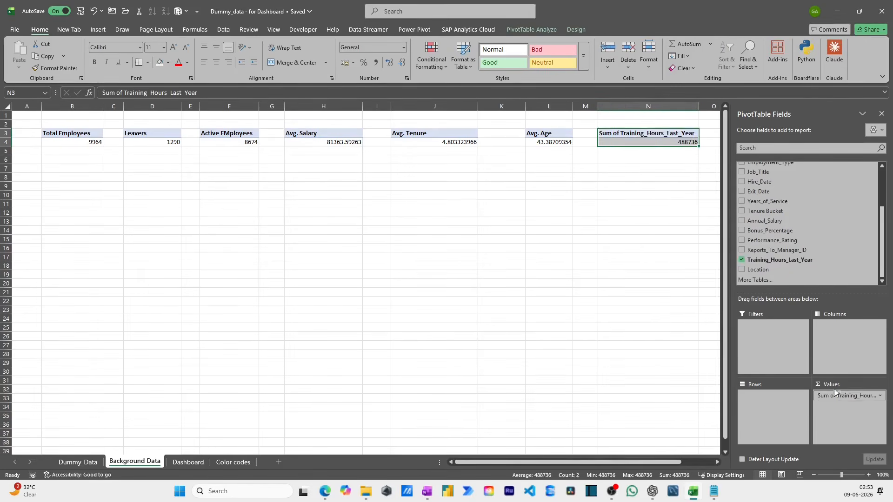
# - Summarize Training_Hours_Last_Year by Average in the PivotTable at N3 and rename its header as "Avg. Training Hours"
pyautogui.click(871, 398)
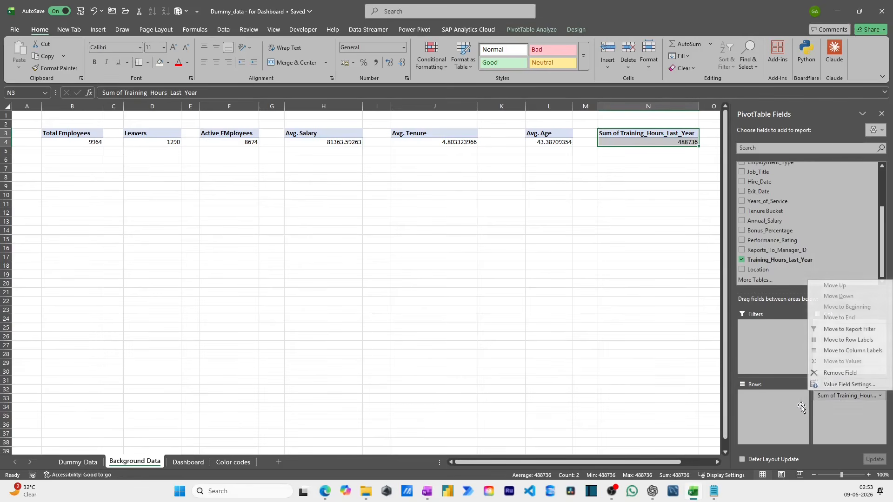
pyautogui.click(837, 385)
pyautogui.click(362, 161)
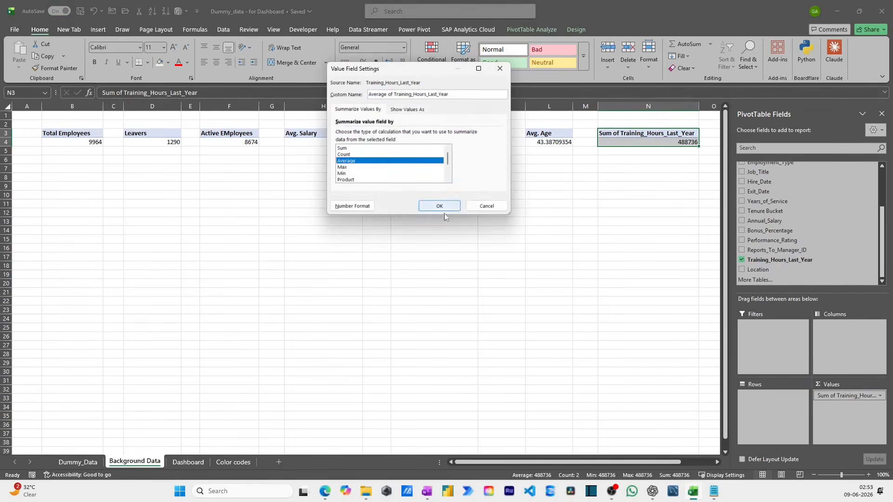
pyautogui.click(439, 206)
pyautogui.press('F2')
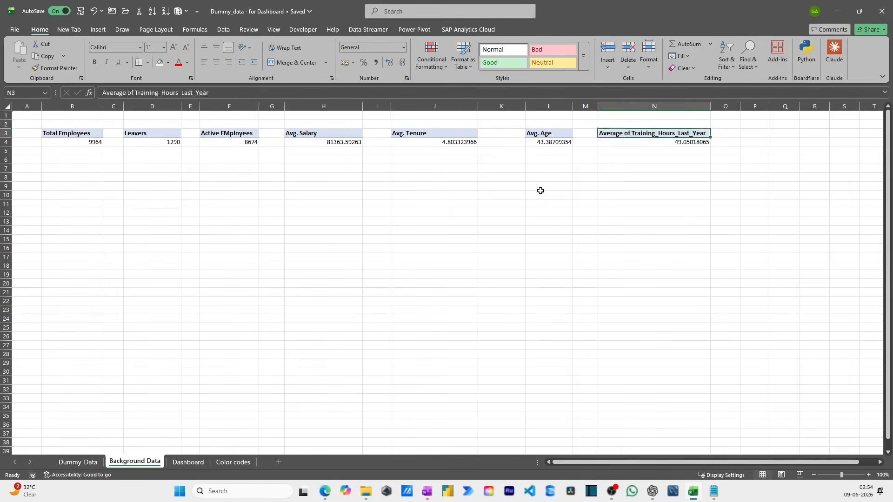
pyautogui.hotkey('shift', 'Home')
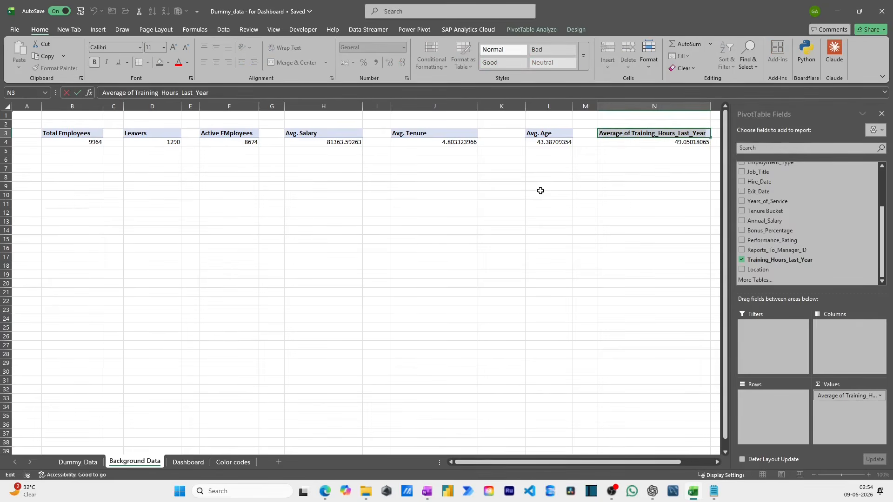
pyautogui.write('Avg. Trainin')
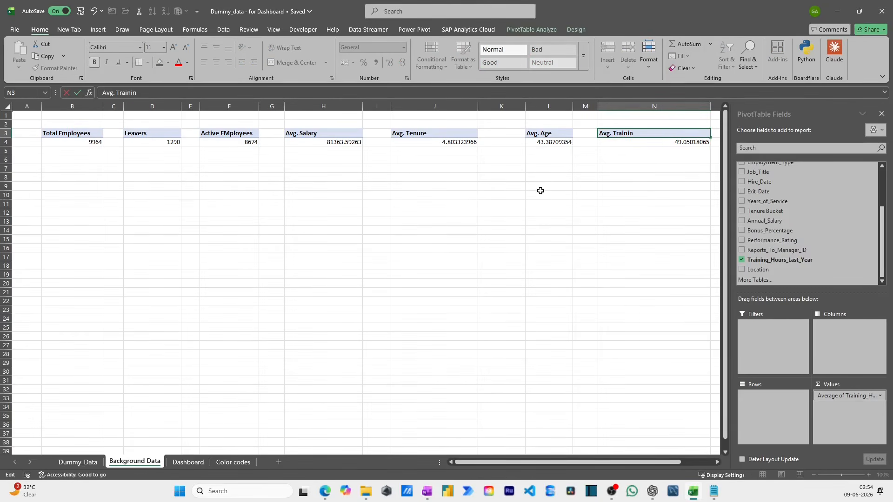
pyautogui.write('g Hours')
pyautogui.press('Return')
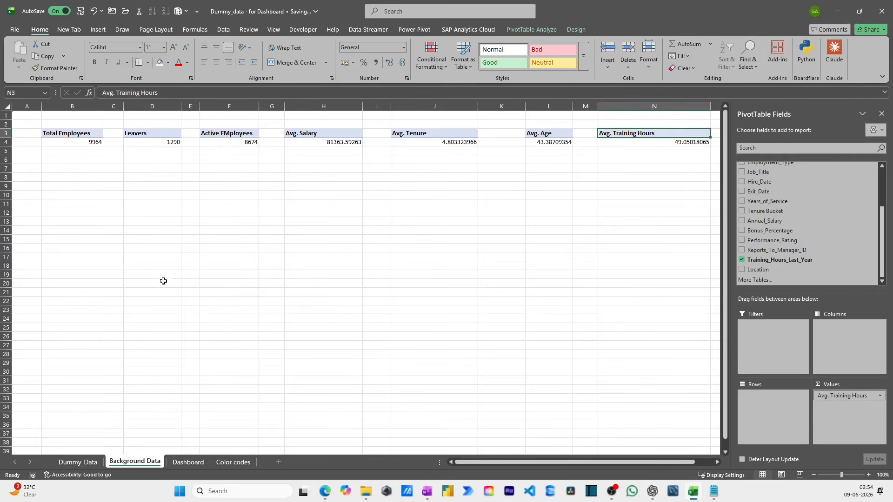
# - Copy the Total Employees PivotTable from B3:B4 and paste the duplicate at cell B11
pyautogui.moveTo(79, 135); pyautogui.dragTo(81, 141)
pyautogui.hotkey('ctrl', 'c')
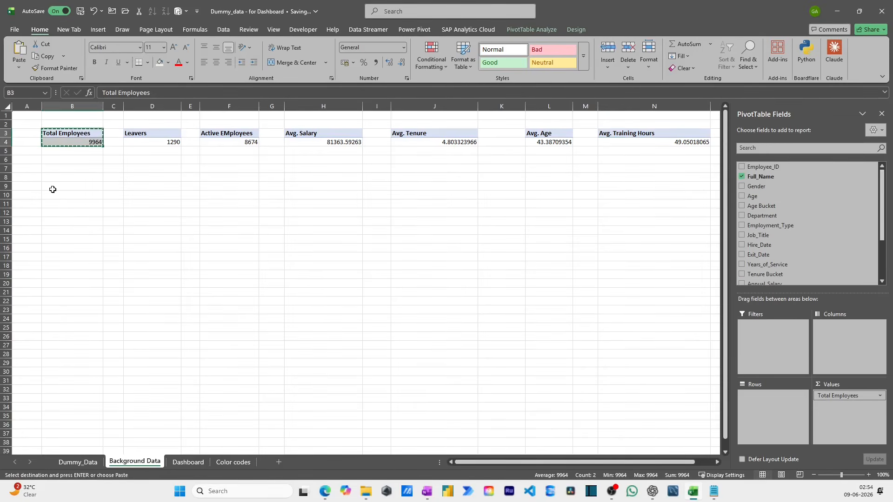
pyautogui.click(61, 203)
pyautogui.press('Return')
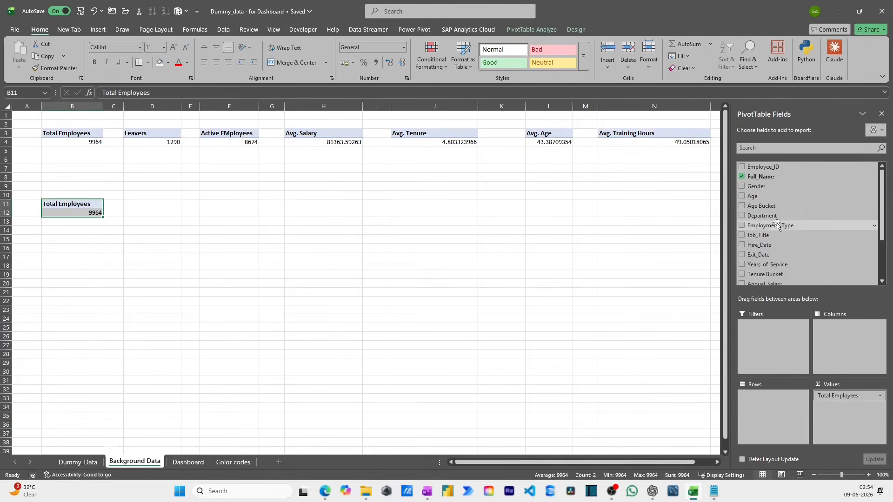
# - Add Department to the rows of the PivotTable at B11 and rename its row label header as "Department"
pyautogui.moveTo(760, 216); pyautogui.dragTo(786, 410)
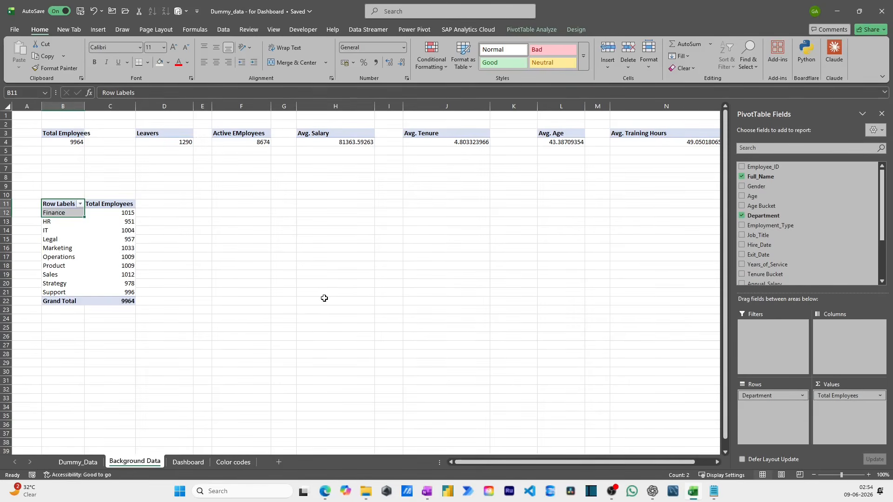
pyautogui.click(107, 221)
pyautogui.click(65, 204)
pyautogui.write('De')
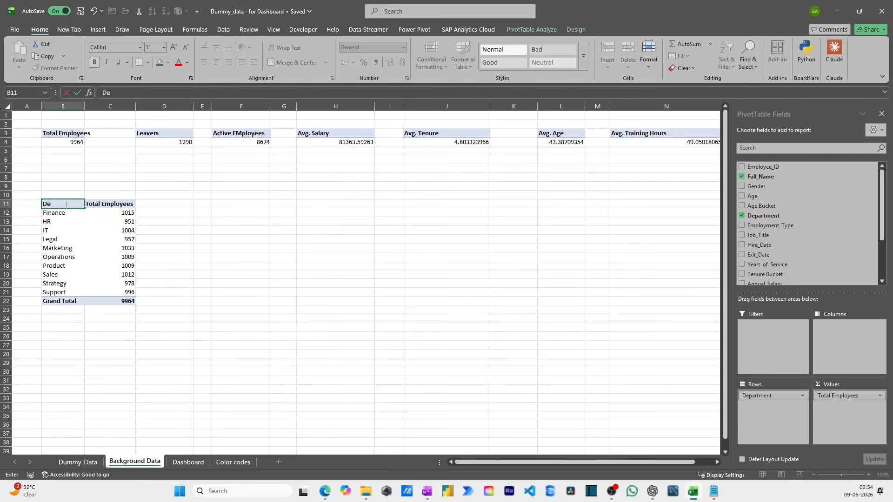
pyautogui.write('partment')
pyautogui.press('Return')
pyautogui.press('Up')
pyautogui.press('Right')
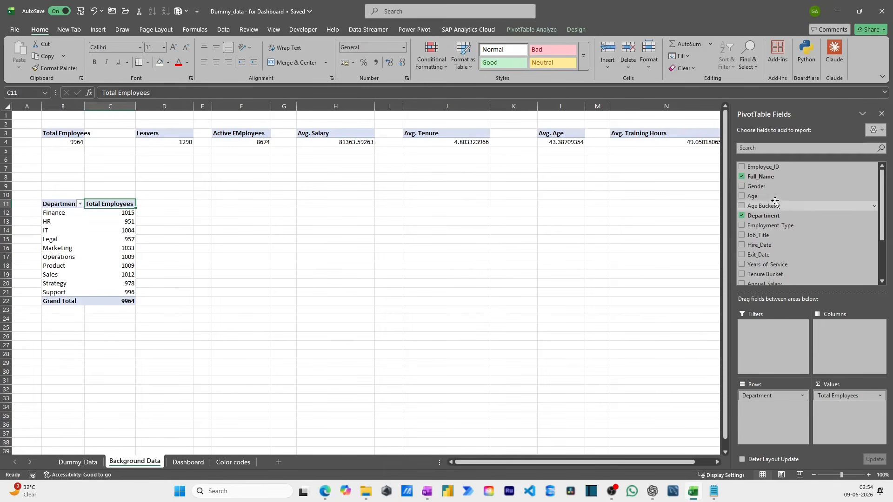
# - Copy the Department PivotTable from B11:C22 and paste the duplicate at cell E11
pyautogui.moveTo(56, 207); pyautogui.dragTo(117, 301)
pyautogui.hotkey('ctrl', 'c')
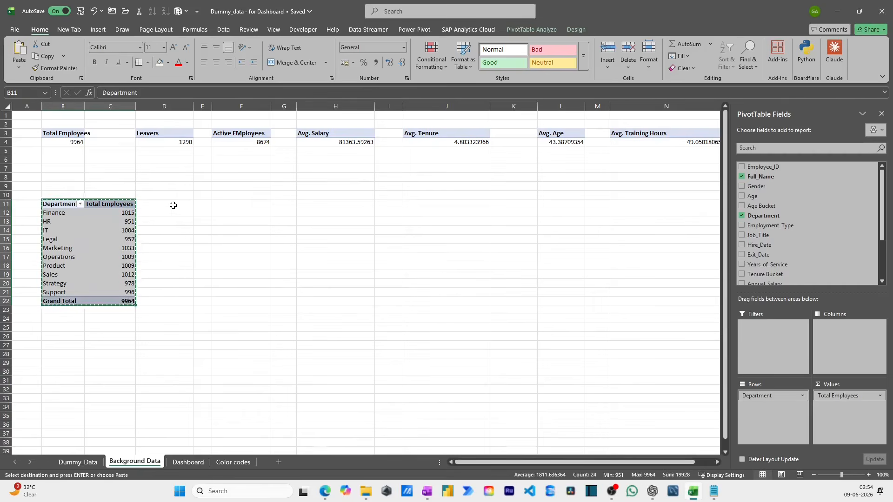
pyautogui.click(195, 201)
pyautogui.hotkey('ctrl', 'v')
pyautogui.press('Escape')
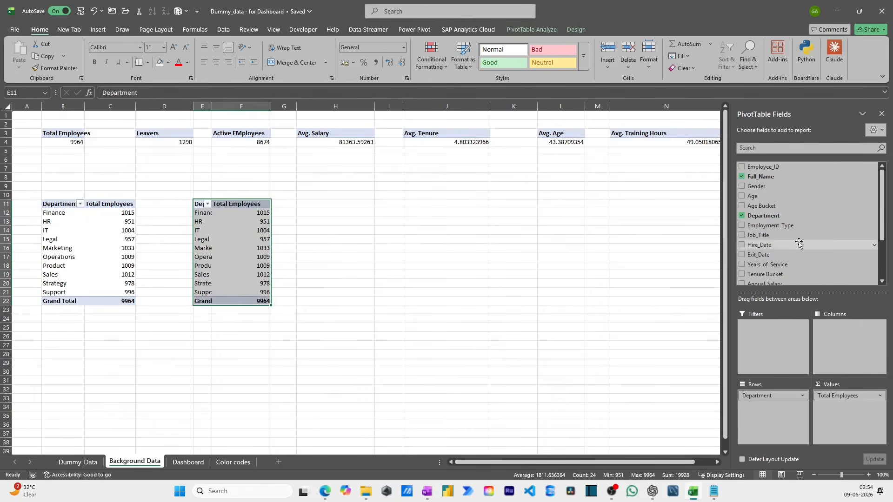
# - Replace Department with Gender in the rows of the PivotTable at E11 and rename its row label header as "Gender"
pyautogui.click(742, 215)
pyautogui.moveTo(753, 191); pyautogui.dragTo(790, 419)
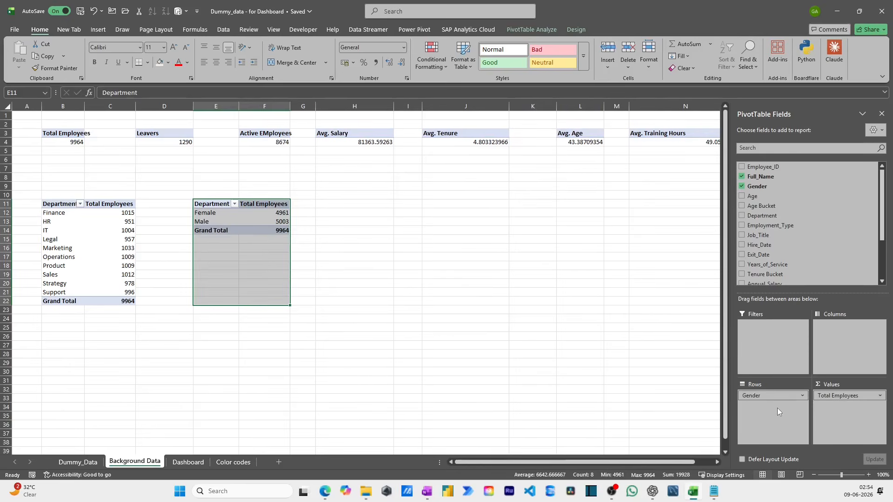
pyautogui.click(277, 225)
pyautogui.click(214, 205)
pyautogui.write('Gen')
pyautogui.press('Escape')
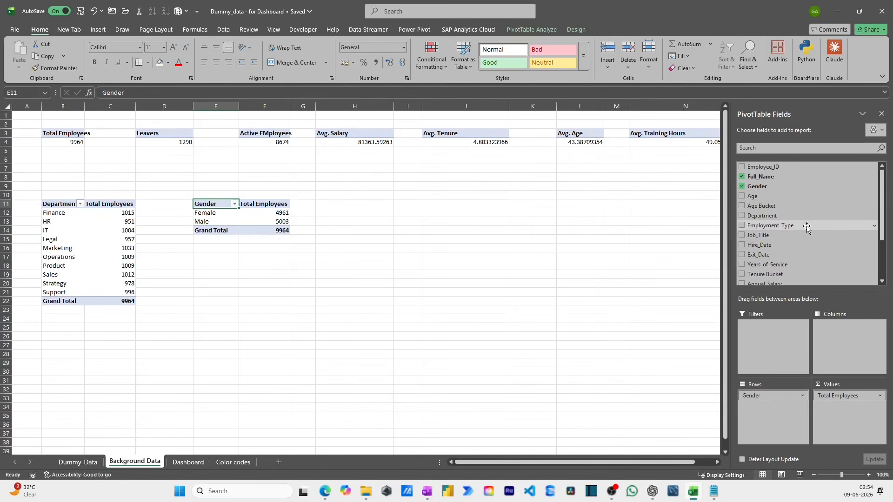
# - Copy the Department PivotTable from B11:C22 and paste the duplicate below it at cell B26
pyautogui.scroll(-2, 807, 228)
pyautogui.scroll(-1, 807, 227)
pyautogui.moveTo(65, 205); pyautogui.dragTo(118, 305)
pyautogui.hotkey('ctrl', 'c')
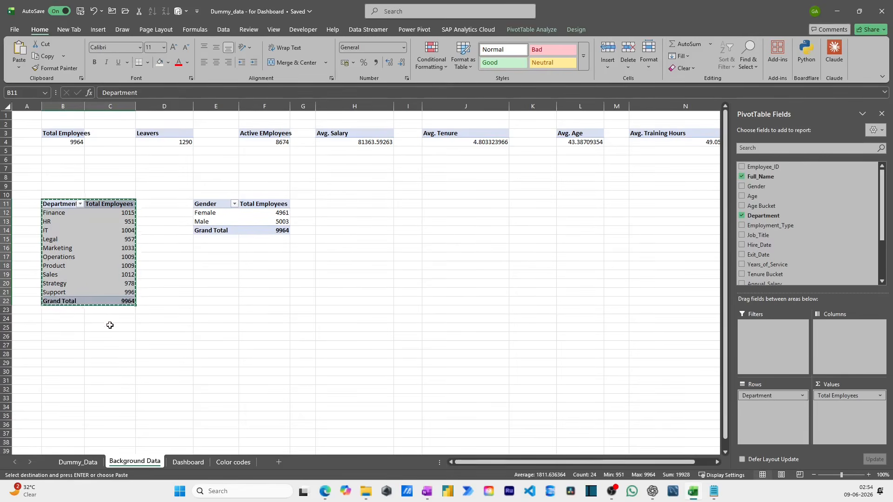
pyautogui.click(72, 320)
pyautogui.click(72, 336)
pyautogui.hotkey('ctrl', 'v')
pyautogui.press('Escape')
pyautogui.scroll(-3, 790, 241)
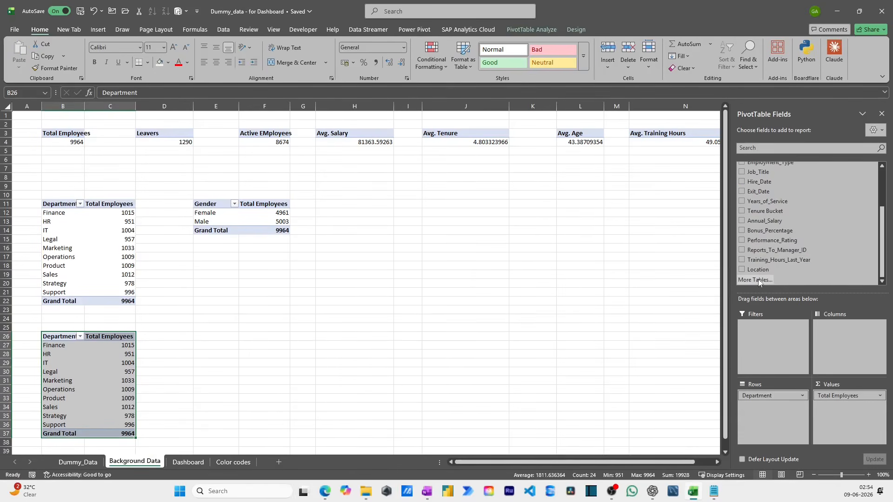
# - Replace Department with Location in the rows of the PivotTable at B26
pyautogui.click(758, 269)
pyautogui.moveTo(772, 396); pyautogui.dragTo(197, 282)
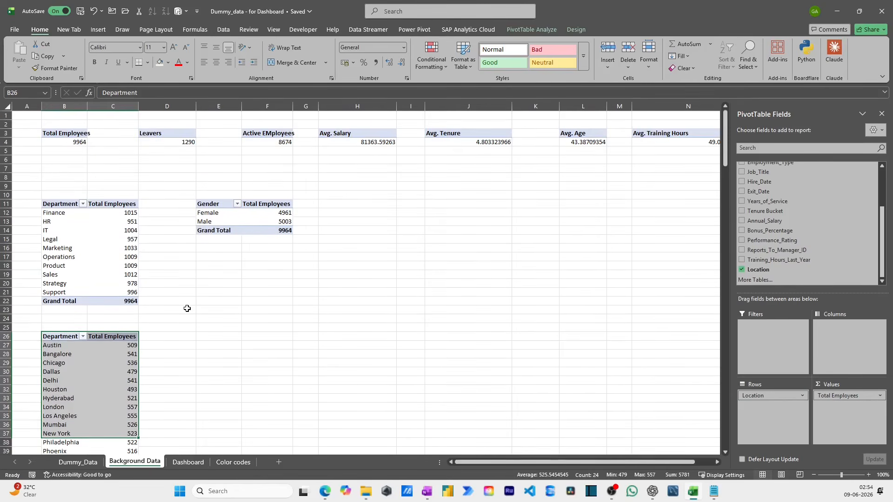
pyautogui.click(57, 336)
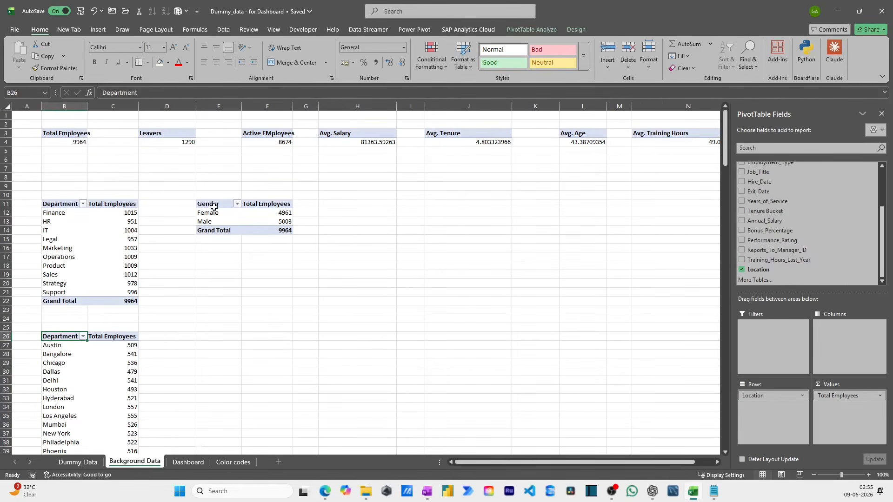
# - Copy the Gender PivotTable from E11:F14 and paste the duplicate at cell E18
pyautogui.moveTo(214, 207); pyautogui.dragTo(284, 231)
pyautogui.hotkey('ctrl', 'c')
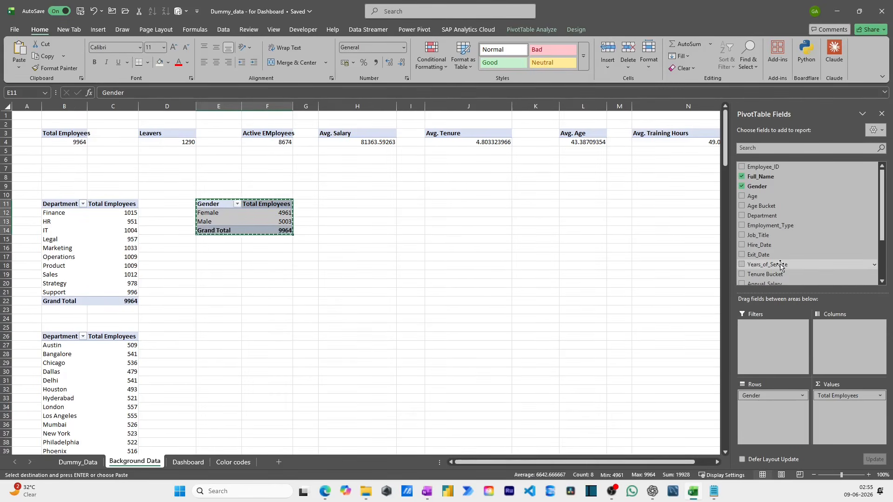
pyautogui.click(213, 264)
pyautogui.hotkey('ctrl', 'v')
pyautogui.press('Escape')
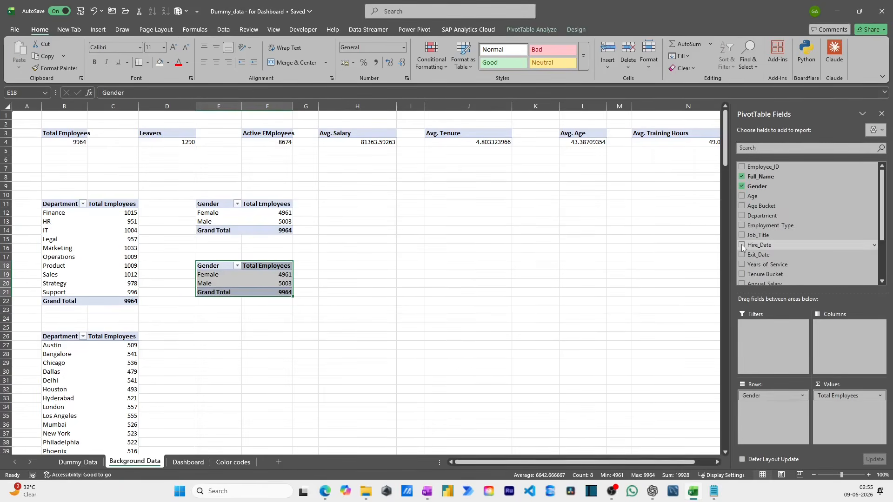
# - Replace Gender with Hire_Date, grouped by years, quarters and months, in the rows of the PivotTable at E18
pyautogui.moveTo(741, 244); pyautogui.dragTo(768, 313)
pyautogui.moveTo(741, 254); pyautogui.dragTo(742, 246)
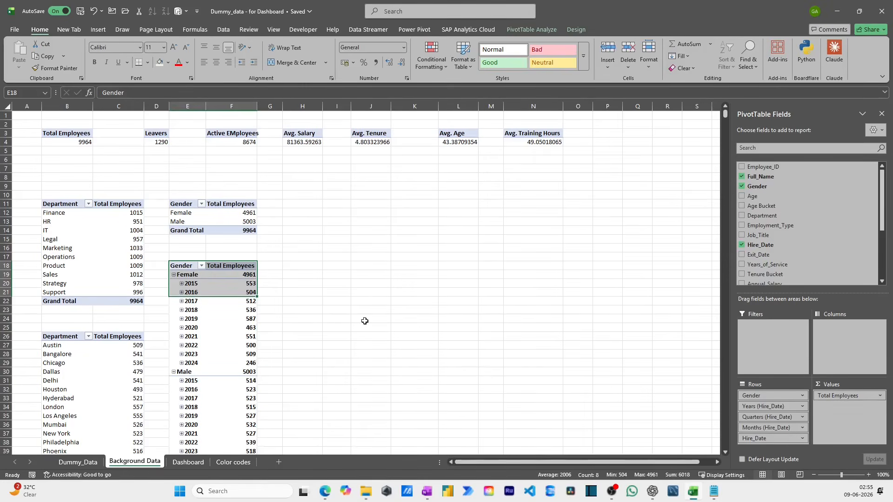
pyautogui.scroll(-2, 365, 320)
pyautogui.scroll(3, 365, 320)
pyautogui.click(187, 264)
pyautogui.moveTo(770, 395); pyautogui.dragTo(765, 277)
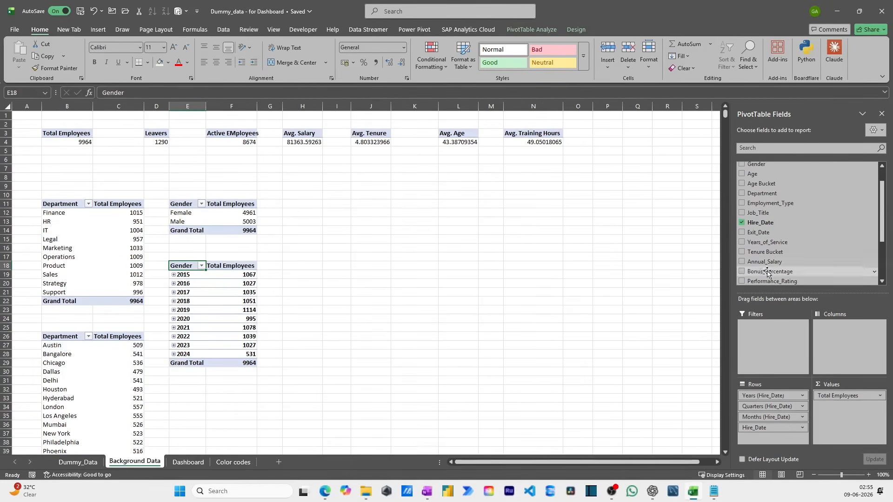
# - Rename the row label header of the PivotTable at E18 as "Hire Date"
pyautogui.hotkey('shift', 'Down')
pyautogui.hotkey('shift', 'Down')
pyautogui.hotkey('shift', 'Down')
pyautogui.hotkey('shift', 'Down')
pyautogui.hotkey('shift', 'Down')
pyautogui.hotkey('shift', 'Down')
pyautogui.hotkey('shift', 'Down')
pyautogui.hotkey('shift', 'Down')
pyautogui.hotkey('shift', 'Down')
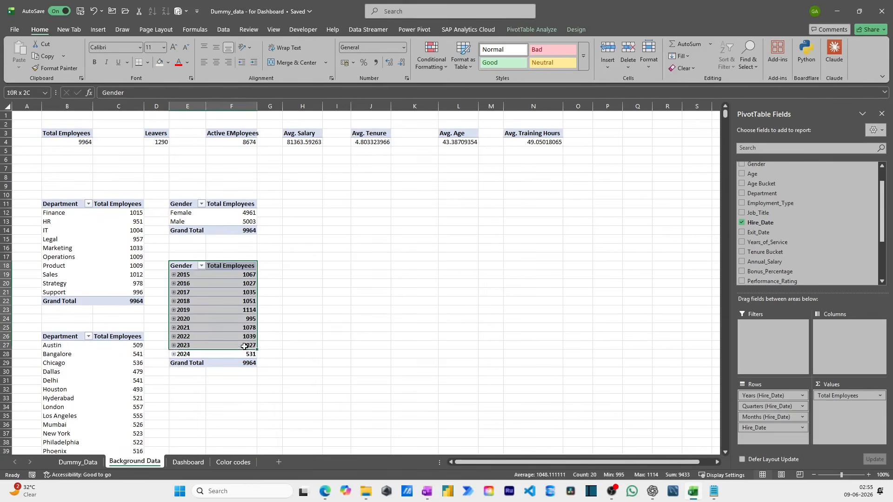
pyautogui.click(188, 268)
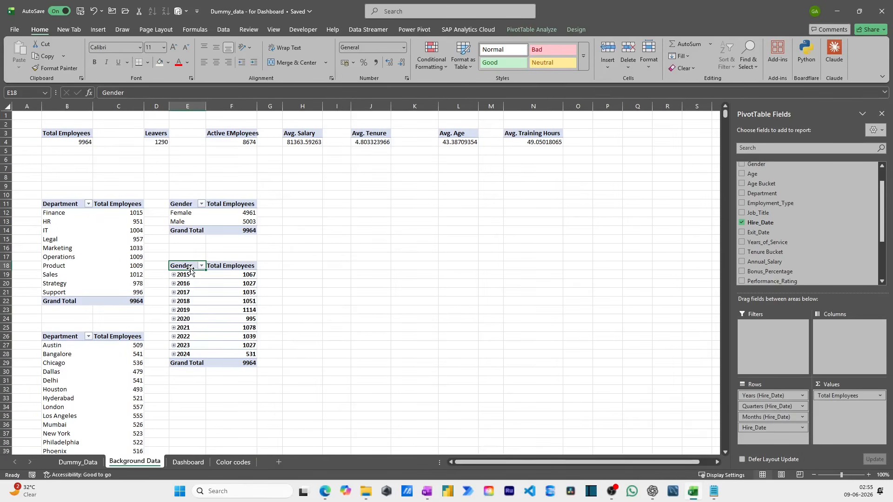
pyautogui.write('Hir')
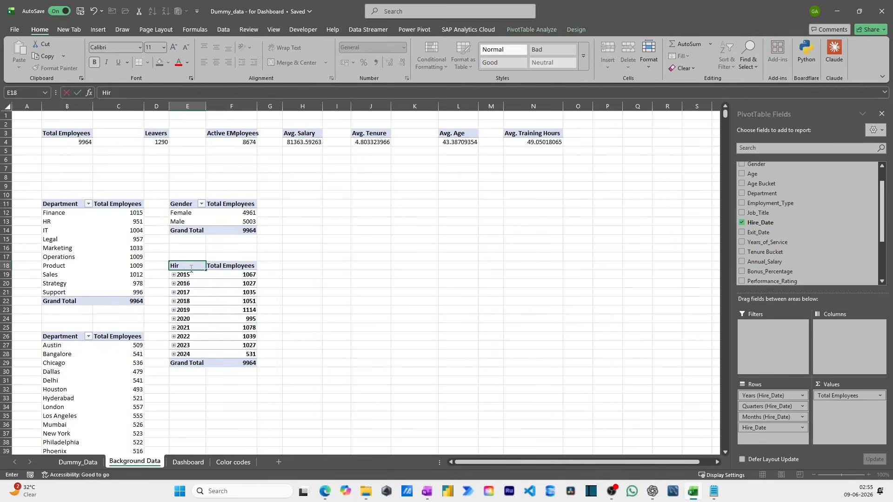
pyautogui.write('e Date')
pyautogui.press('Return')
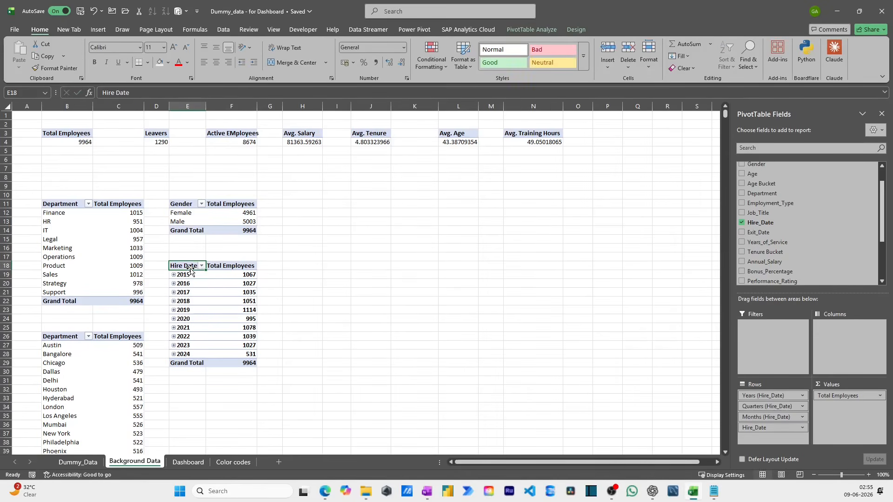
# - Move the Hire Date PivotTable from E18:F29 to cell H11, beside the Gender PivotTable
pyautogui.moveTo(189, 269); pyautogui.dragTo(230, 349)
pyautogui.hotkey('ctrl', 'x')
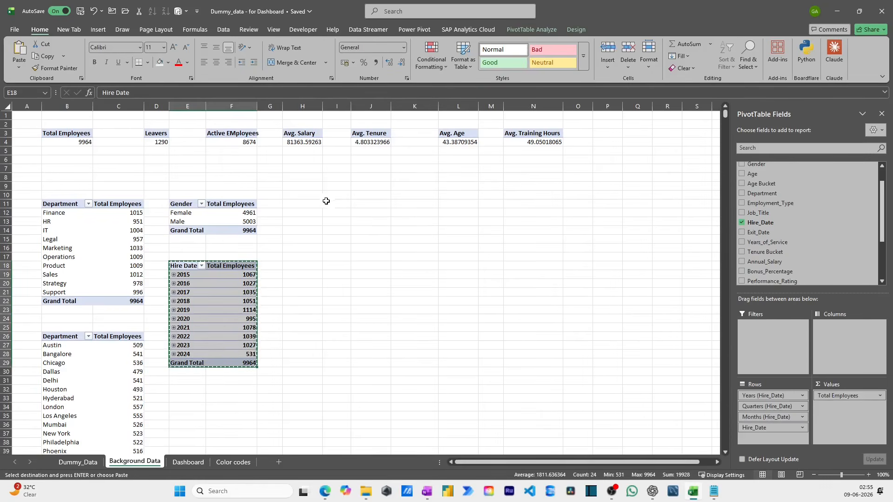
pyautogui.click(295, 205)
pyautogui.hotkey('ctrl', 'v')
pyautogui.click(411, 221)
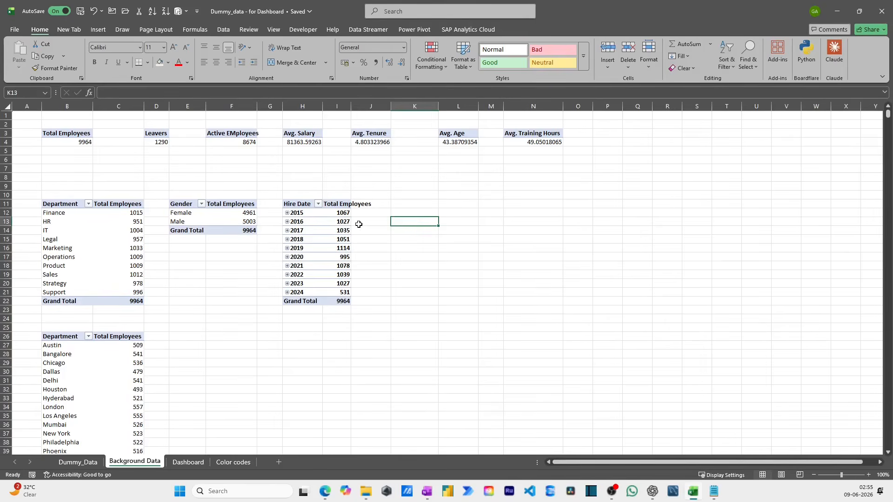
pyautogui.click(307, 230)
pyautogui.scroll(-2, 790, 246)
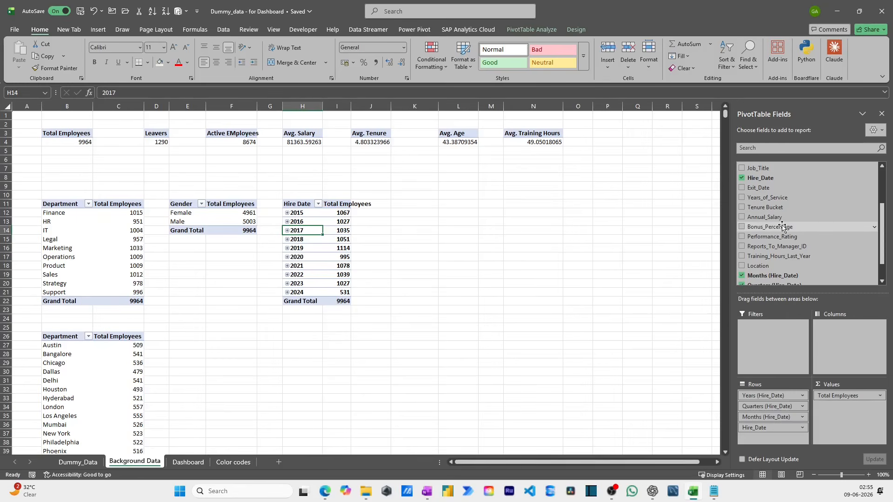
pyautogui.scroll(3, 782, 227)
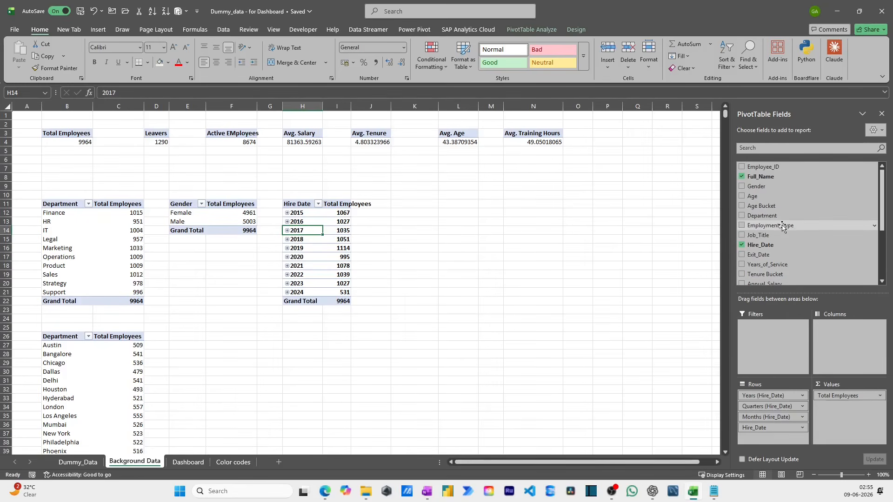
pyautogui.scroll(-3, 782, 227)
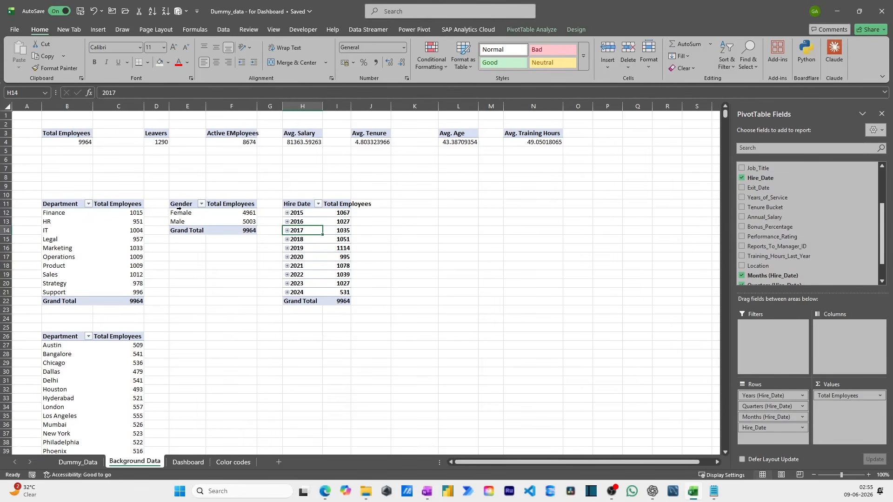
pyautogui.moveTo(185, 212); pyautogui.dragTo(245, 213)
pyautogui.click(294, 205)
# - Copy the Department PivotTable from B11:C22 and paste the duplicate at cell K11
pyautogui.moveTo(73, 204); pyautogui.dragTo(139, 301)
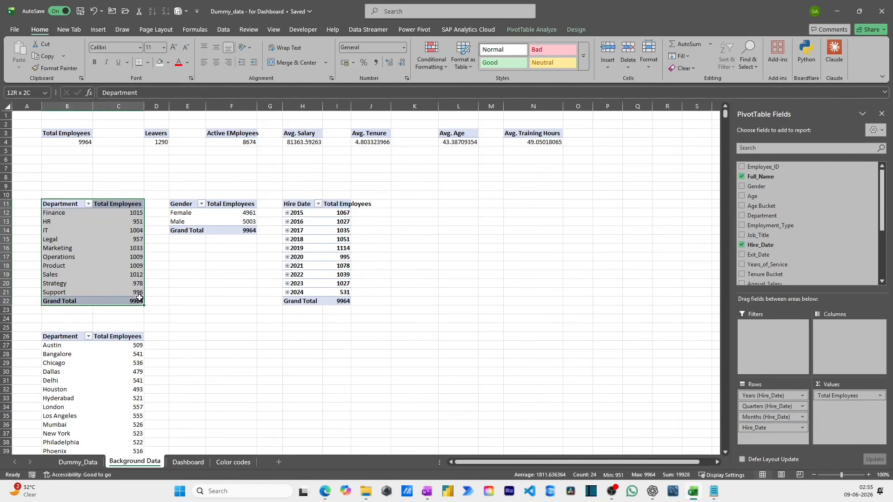
pyautogui.hotkey('ctrl', 'c')
pyautogui.click(409, 203)
pyautogui.hotkey('ctrl', 'v')
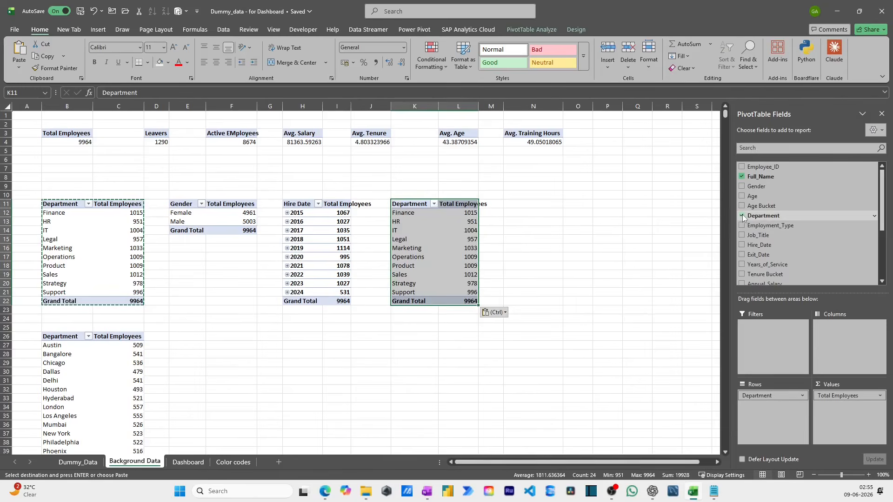
# - Replace Total Employees with Annual_Salary in the values of the PivotTable at K11, with Department in the rows
pyautogui.click(742, 215)
pyautogui.scroll(-2, 770, 232)
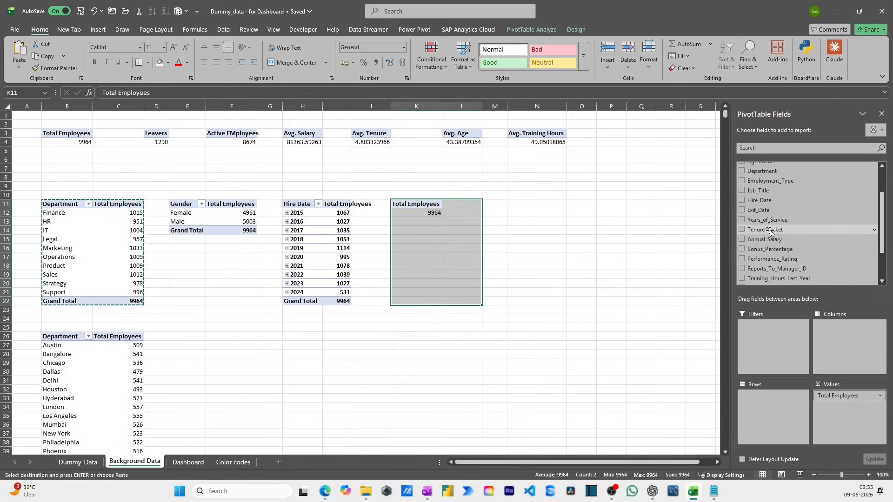
pyautogui.moveTo(765, 239); pyautogui.dragTo(772, 405)
pyautogui.scroll(1, 781, 240)
pyautogui.scroll(2, 781, 241)
# - Summarize the Annual_Salary values of the PivotTable at K11 by Average
pyautogui.click(877, 395)
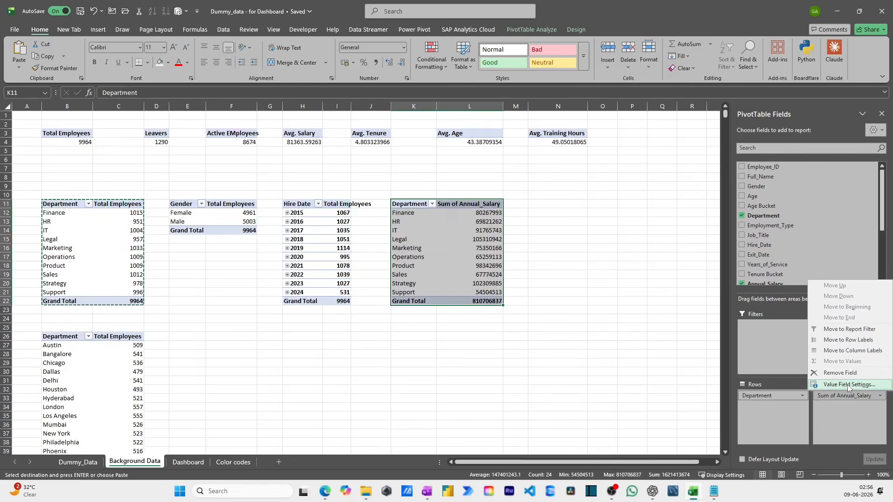
pyautogui.click(847, 385)
pyautogui.click(352, 162)
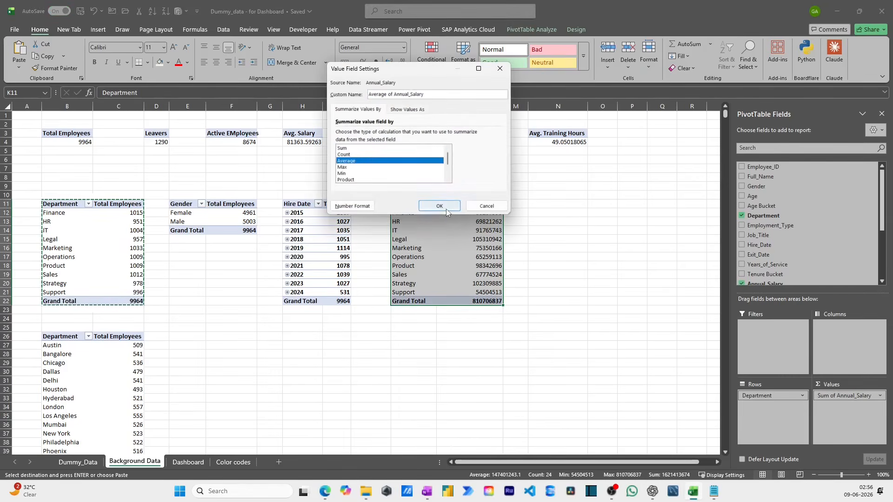
pyautogui.click(446, 209)
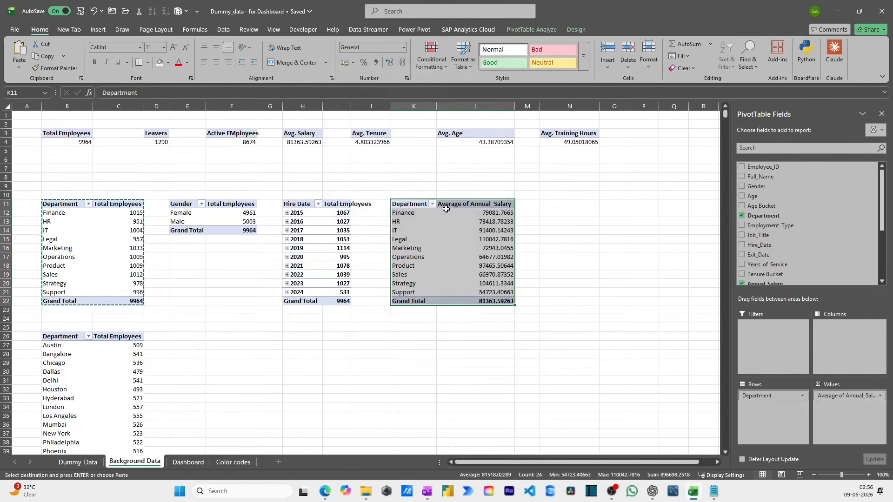
pyautogui.click(488, 222)
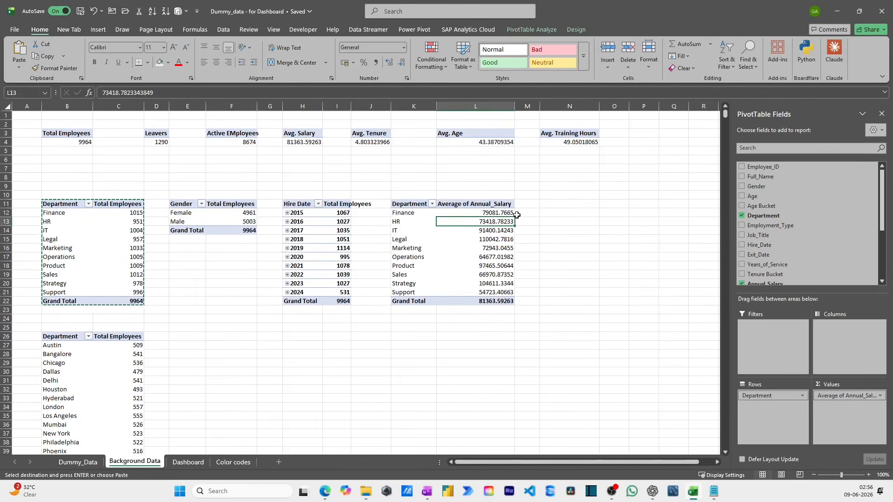
# - Rename the row label header of the PivotTable at B26 as "Location"
pyautogui.click(75, 339)
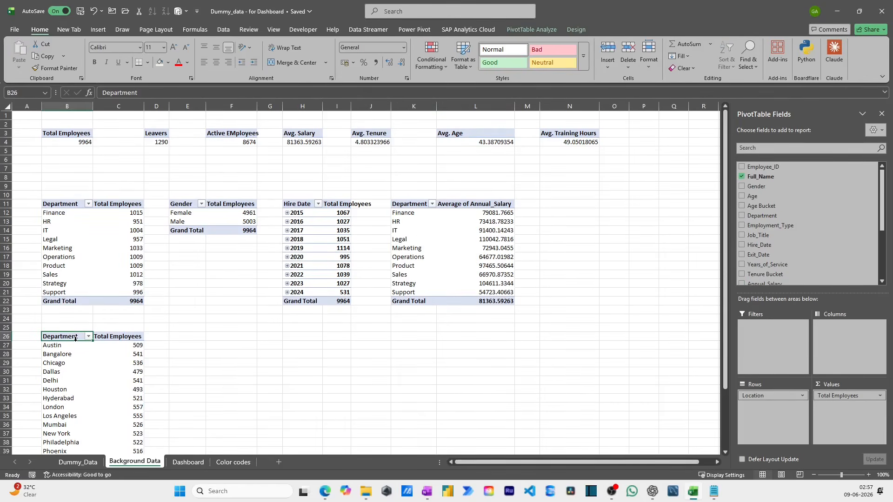
pyautogui.write('Location')
pyautogui.press('Return')
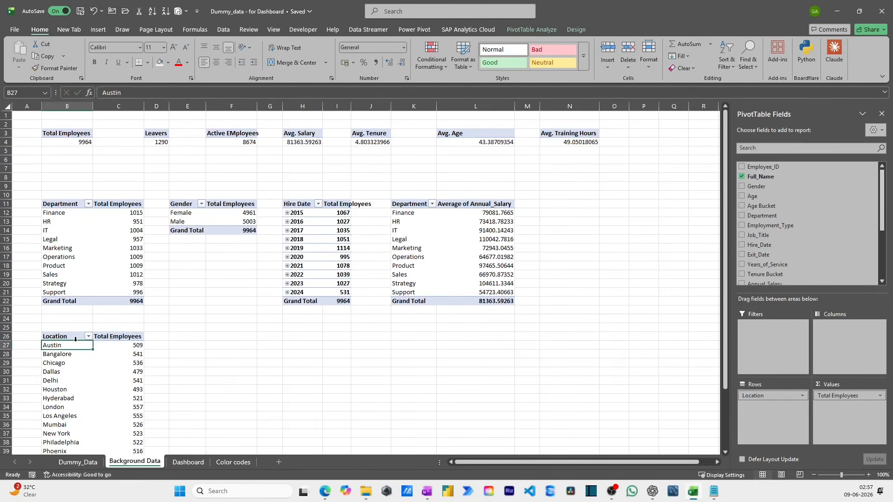
pyautogui.scroll(-4, 107, 316)
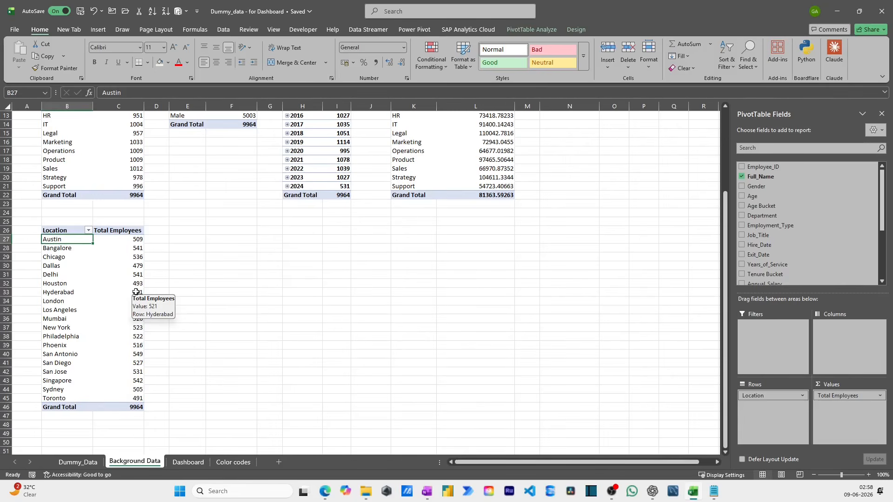
# - Enter a formula in cell E27 that references the first location in B27
pyautogui.press('Up')
pyautogui.press('Right')
pyautogui.press('Down')
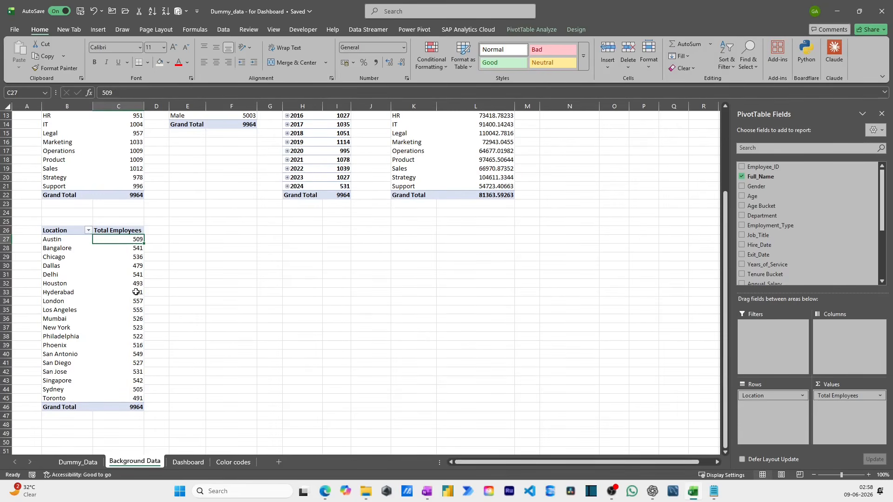
pyautogui.press('Up')
pyautogui.press('Right')
pyautogui.press('Right')
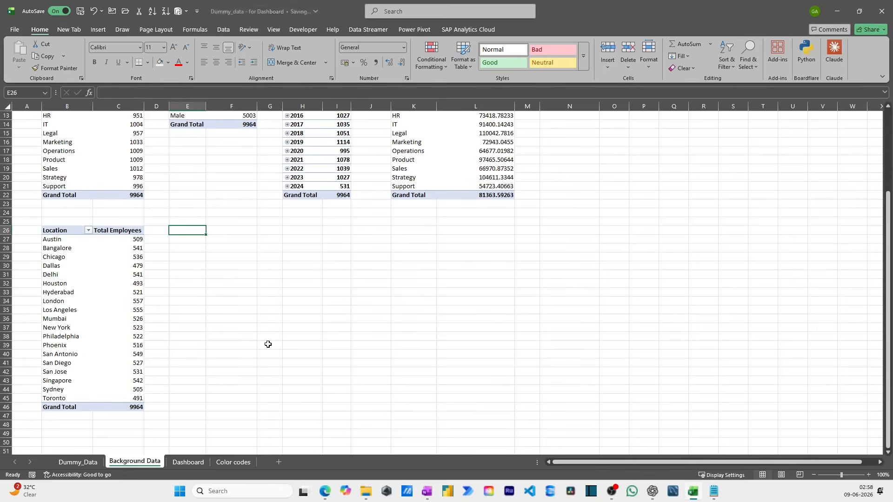
pyautogui.write('=')
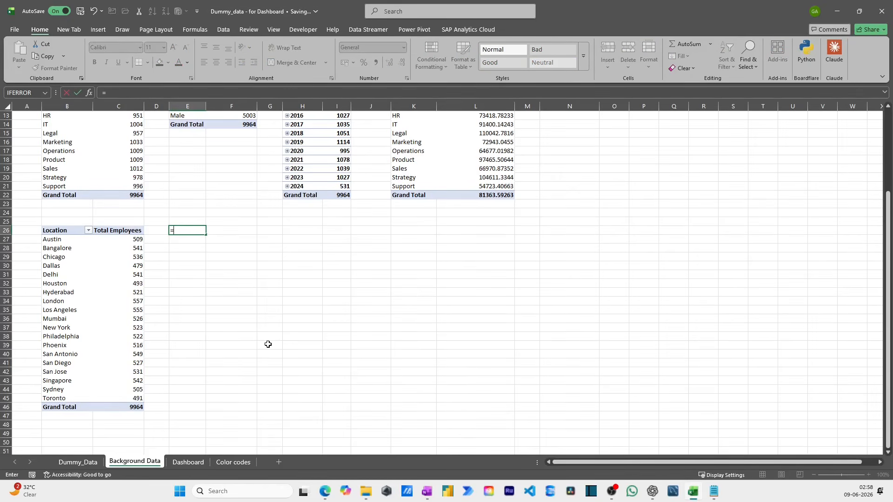
pyautogui.press('Escape')
pyautogui.press('Down')
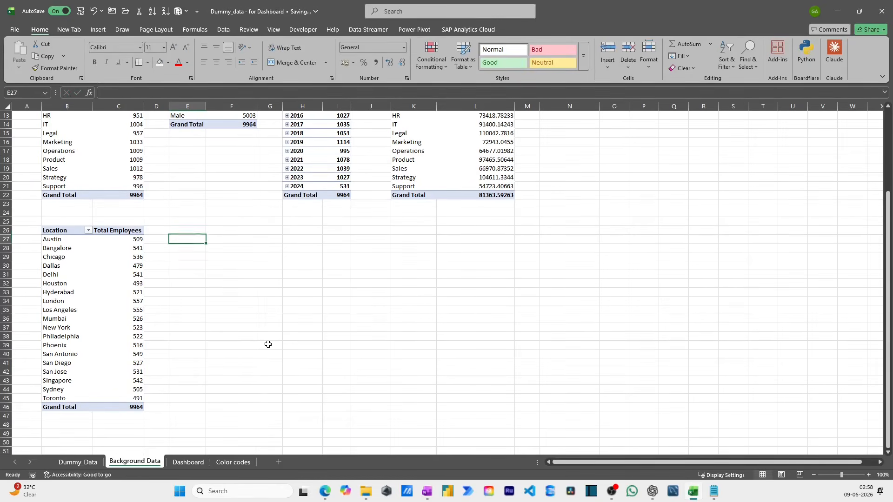
pyautogui.write('=')
pyautogui.press('Left')
pyautogui.press('Left')
pyautogui.press('Left')
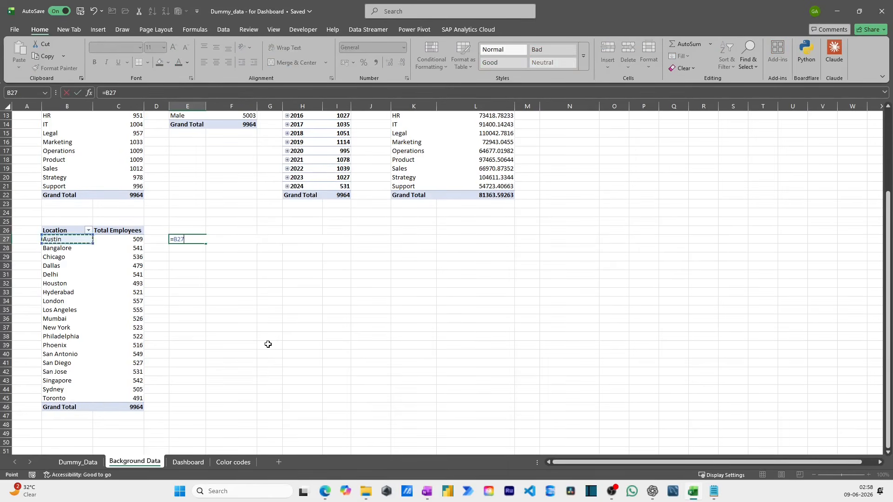
pyautogui.press('Return')
# - Fill the location reference from E27 down through E46
pyautogui.press('Up')
pyautogui.hotkey('shift', 'Down')
pyautogui.hotkey('shift', 'Down')
pyautogui.hotkey('shift', 'Down')
pyautogui.hotkey('shift', 'Down')
pyautogui.hotkey('shift', 'Down')
pyautogui.hotkey('shift', 'Down')
pyautogui.hotkey('shift', 'Down')
pyautogui.hotkey('shift', 'Down')
pyautogui.hotkey('shift', 'Down')
pyautogui.hotkey('shift', 'Down')
pyautogui.hotkey('shift', 'Down')
pyautogui.hotkey('shift', 'Down')
pyautogui.hotkey('shift', 'Down')
pyautogui.hotkey('shift', 'Down')
pyautogui.hotkey('shift', 'Down')
pyautogui.hotkey('shift', 'Down')
pyautogui.hotkey('shift', 'Down')
pyautogui.hotkey('shift', 'Down')
pyautogui.hotkey('shift', 'Down')
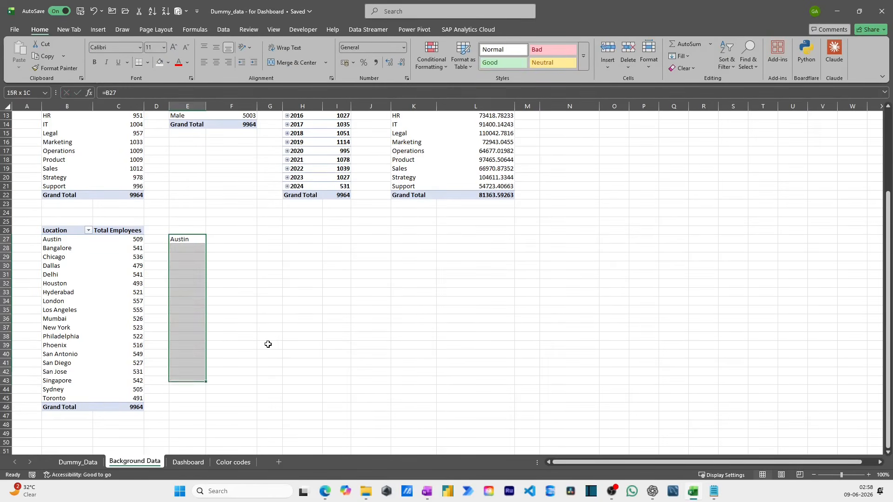
pyautogui.hotkey('ctrl', 'd')
# - In F27, enter a VLOOKUP of E27 in the absolute range $B$27:$C$45, returning column 2 with exact match 0
pyautogui.press('Right')
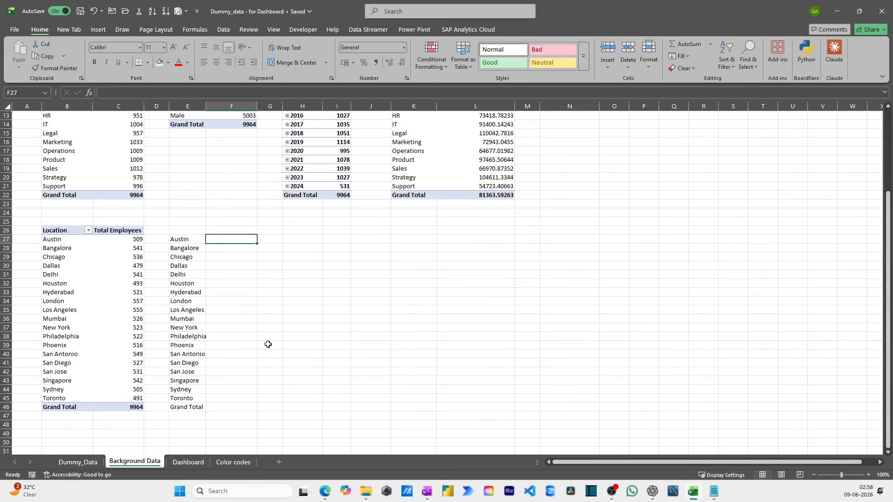
pyautogui.write('=vlo')
pyautogui.press('Tab')
pyautogui.press('Left')
pyautogui.write(',')
pyautogui.press('Left')
pyautogui.press('Left')
pyautogui.press('Left')
pyautogui.hotkey('shift', 'Left')
pyautogui.hotkey('shift', 'Down')
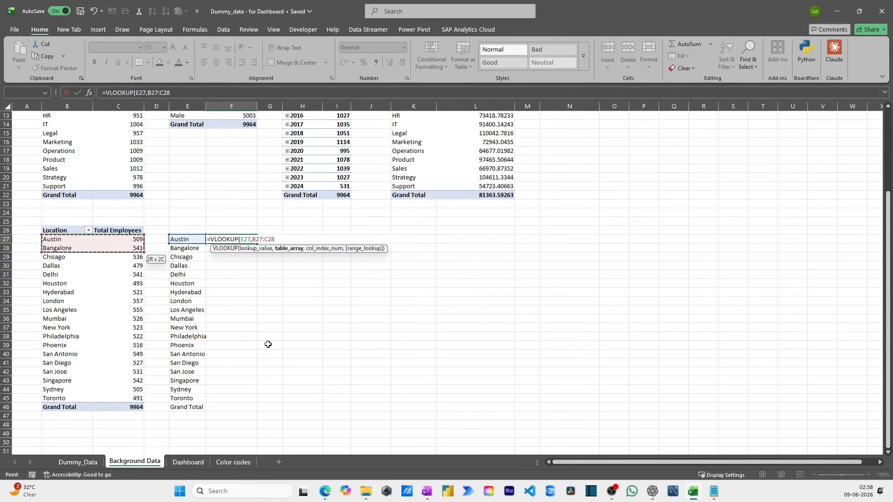
pyautogui.hotkey('ctrl', 'shift', 'Down')
pyautogui.hotkey('shift', 'Up')
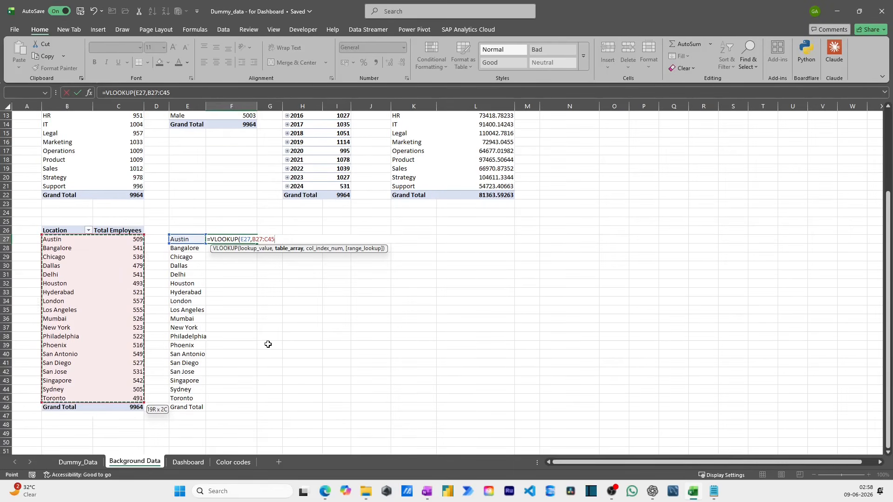
pyautogui.press('F4')
pyautogui.write(',2,0')
pyautogui.hotkey('ctrl', 'Return')
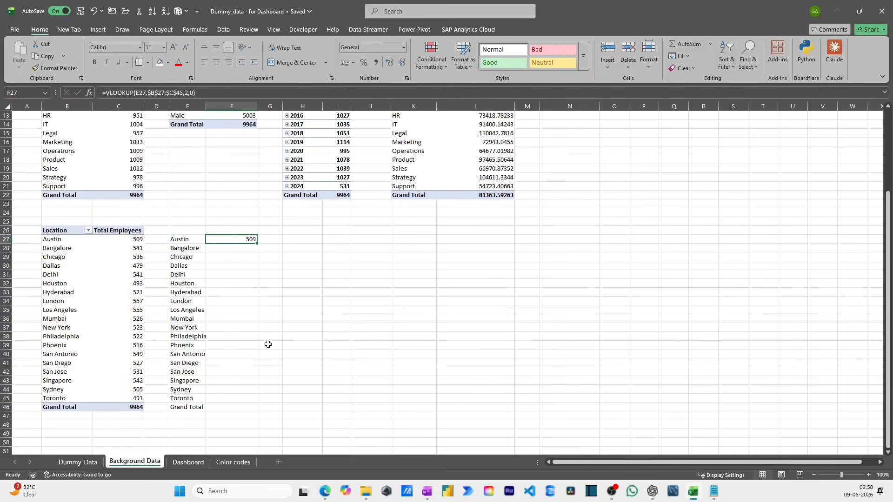
# - Wrap the VLOOKUP in F27 in IFERROR with an empty string "" as the error value
pyautogui.click(106, 89)
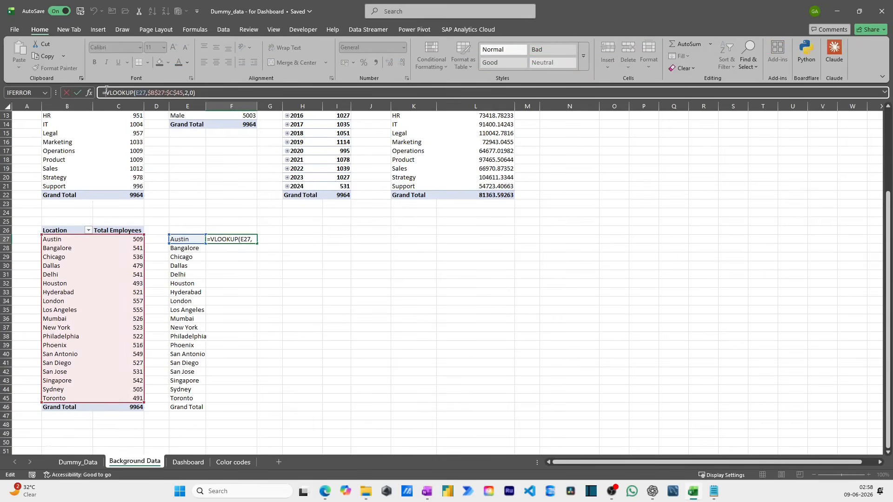
pyautogui.write('IFERROR(')
pyautogui.press('End')
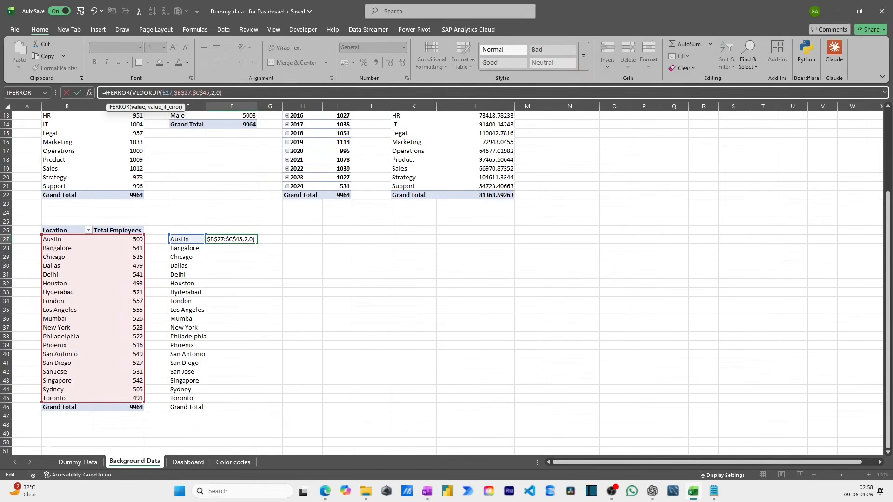
pyautogui.write(',"")')
pyautogui.press('Return')
# - Fill the F27 lookup formula down through F46, alongside the location list
pyautogui.press('Up')
pyautogui.press('Left')
pyautogui.hotkey('ctrl', 'Down')
pyautogui.press('Right')
pyautogui.hotkey('ctrl', 'shift', 'Up')
pyautogui.hotkey('ctrl', 'd')
# - Clear the Grand Total row in E46:F46 of the helper list
pyautogui.press('Left')
pyautogui.hotkey('shift', 'Right')
pyautogui.press('Delete')
# - Enter the heading "Top 5 Location by Headcount" in cell H26
pyautogui.hotkey('ctrl', 'Up')
pyautogui.hotkey('ctrl', 'Up')
pyautogui.press('Right')
pyautogui.press('Right')
pyautogui.press('Right')
pyautogui.press('Up')
pyautogui.write('T')
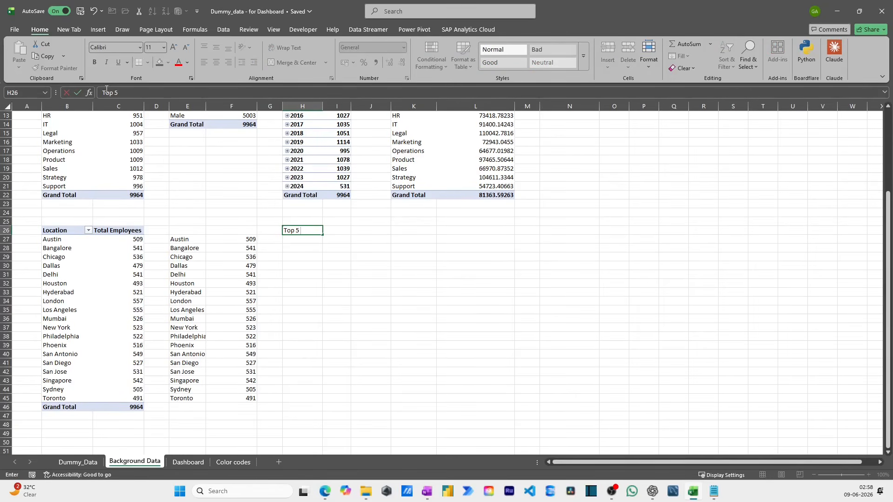
pyautogui.write('op 5 Location by Headcount')
pyautogui.press('Return')
# - Copy the H26 heading to K26 and change it to "Bottom 5 Location by Headcount"
pyautogui.press('Up')
pyautogui.hotkey('ctrl', 'c')
pyautogui.press('Right')
pyautogui.press('Right')
pyautogui.press('Right')
pyautogui.hotkey('ctrl', 'v')
pyautogui.press('F2')
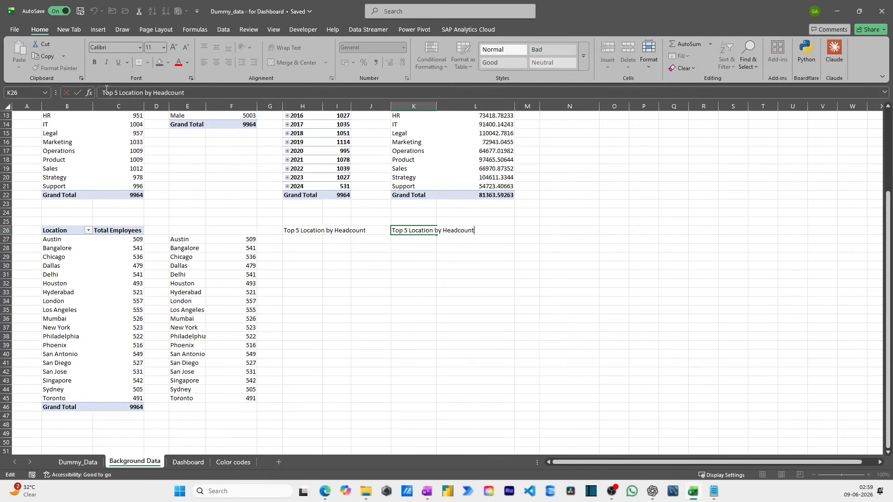
pyautogui.press('Home')
pyautogui.hotkey('ctrl', 'shift', 'Right')
pyautogui.write('Bottom')
pyautogui.press('Return')
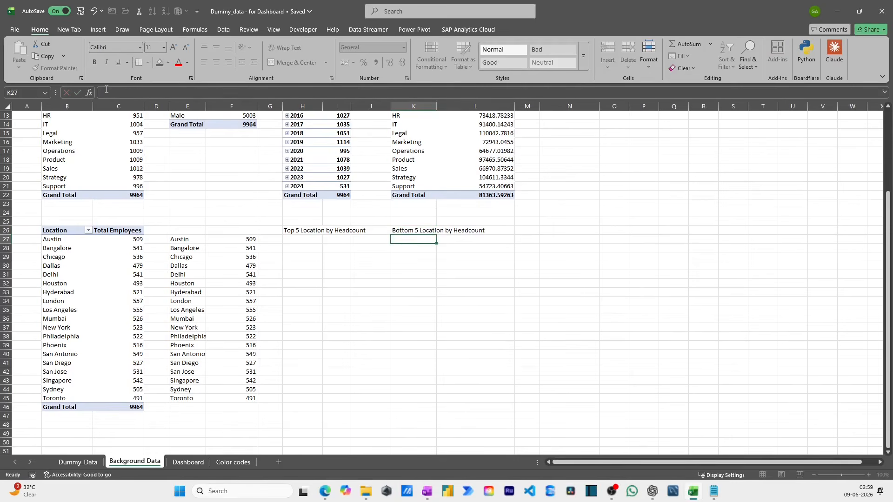
# - In H27, begin an INDEX formula whose array is a SORT of E27:F45 by column 2 in descending order (-1)
pyautogui.press('Left')
pyautogui.press('Left')
pyautogui.press('Left')
pyautogui.write('=')
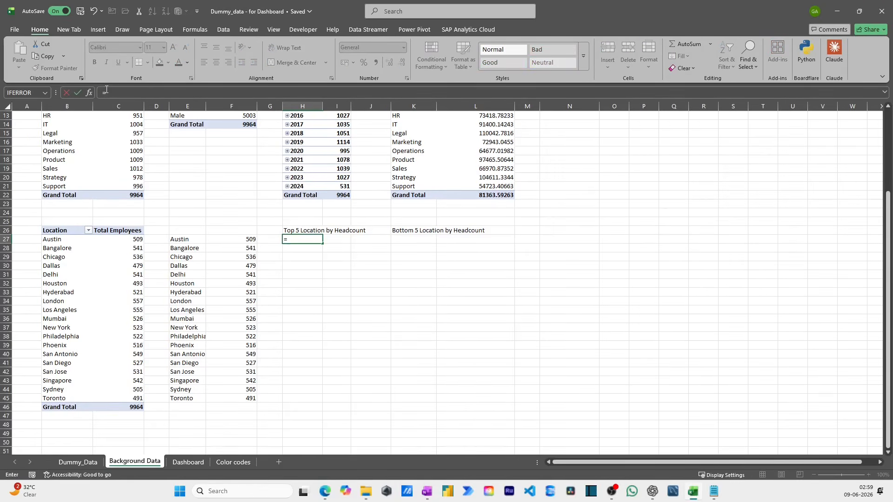
pyautogui.write('inde')
pyautogui.press('Tab')
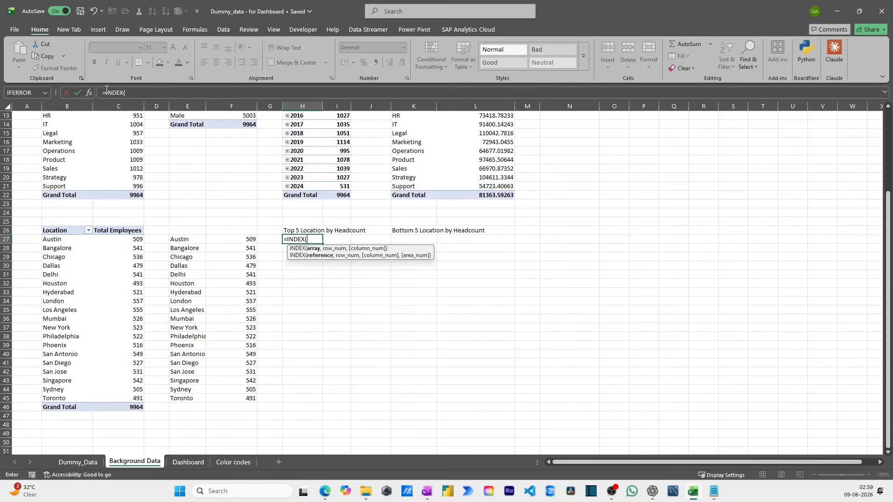
pyautogui.write('sort')
pyautogui.press('Tab')
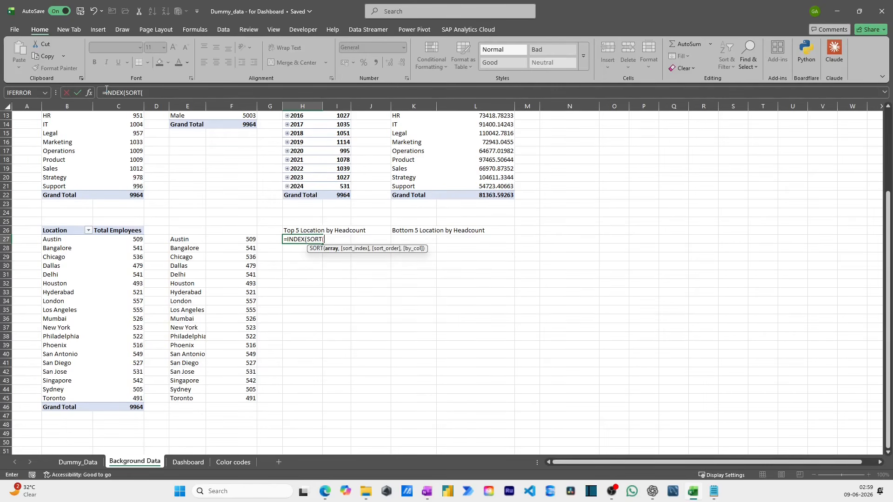
pyautogui.press('Left')
pyautogui.press('Left')
pyautogui.press('Left')
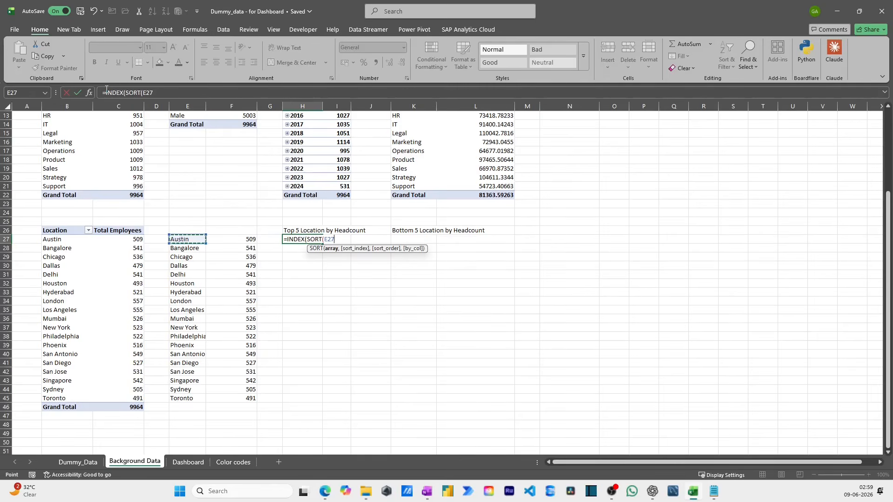
pyautogui.hotkey('shift', 'Right')
pyautogui.hotkey('ctrl', 'shift', 'Down')
pyautogui.write(',')
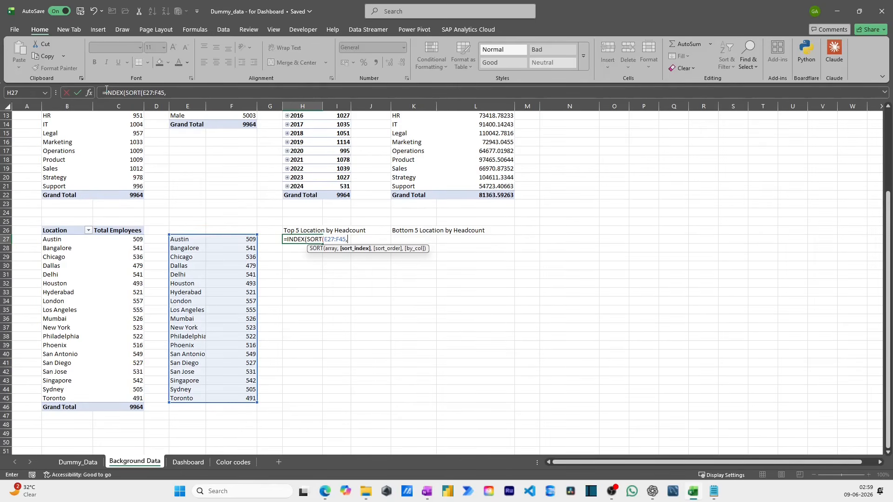
pyautogui.write('2,')
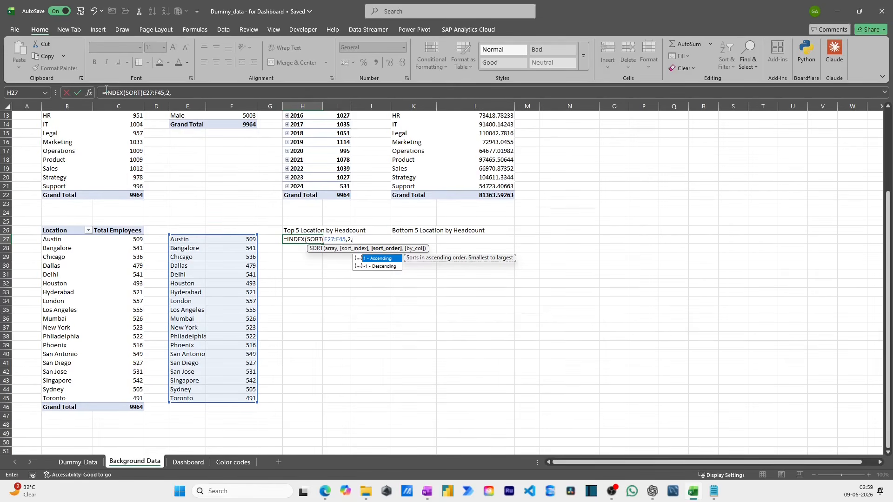
pyautogui.write('-1')
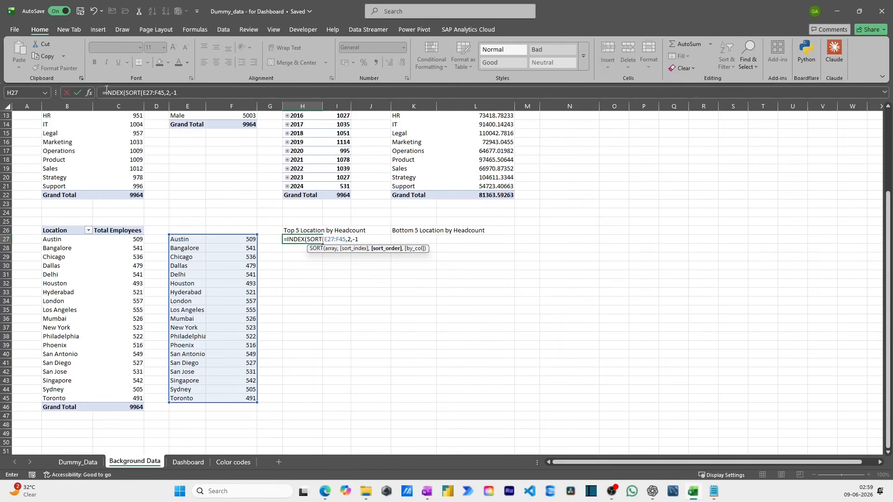
pyautogui.write('),s')
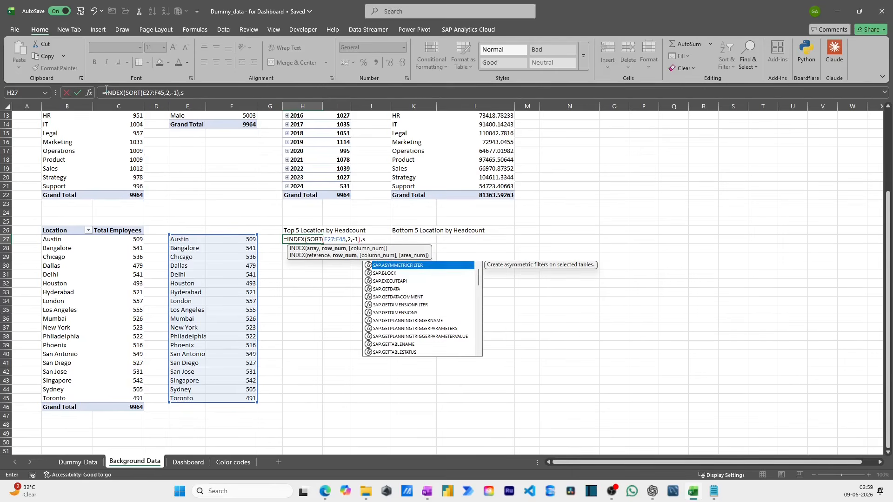
pyautogui.write('equ')
# - Complete the INDEX formula in H27 with SEQUENCE(5) as the row numbers and {1,2} as the column numbers
pyautogui.press('Tab')
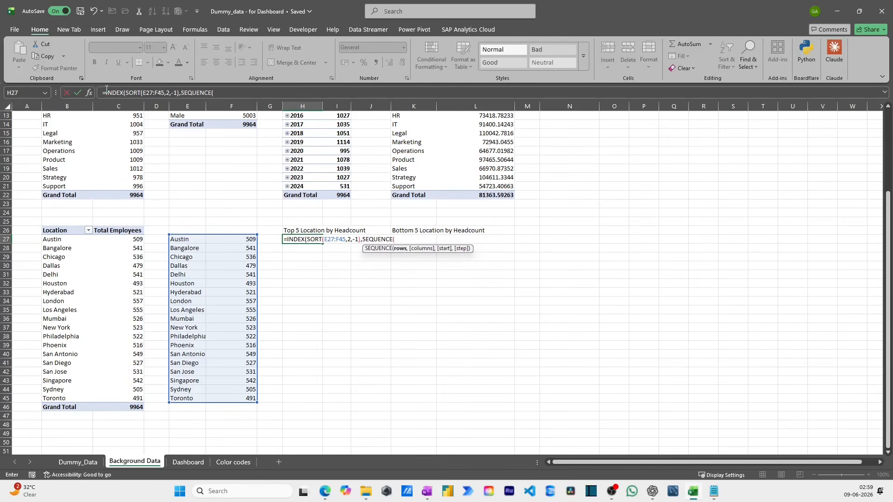
pyautogui.write('5),{1,2')
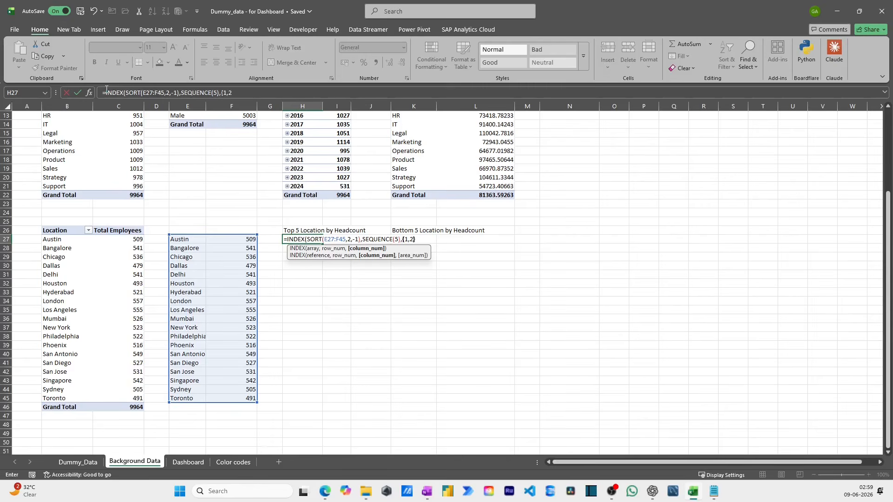
pyautogui.hotkey('ctrl', 'Return')
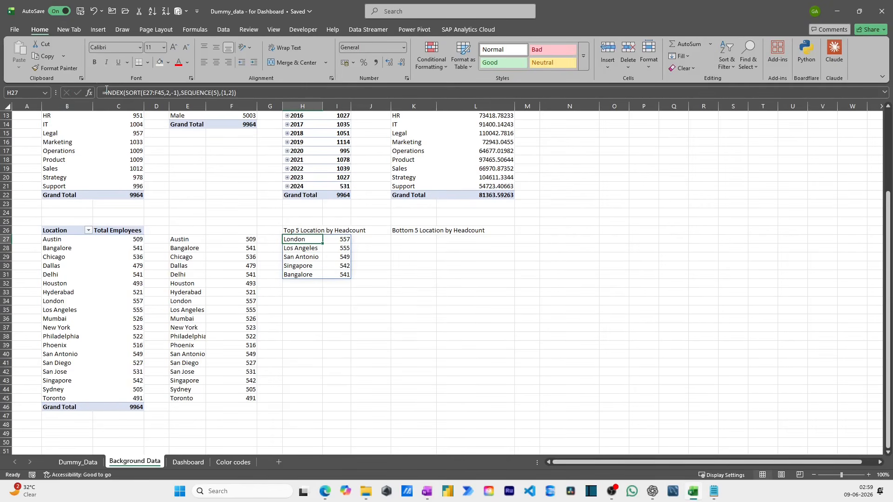
# - Reuse the H27 formula in K27 with the sort order changed to ascending (1) for the bottom five locations
pyautogui.click(259, 92)
pyautogui.click(422, 242)
pyautogui.press('F2')
pyautogui.hotkey('ctrl', 'v')
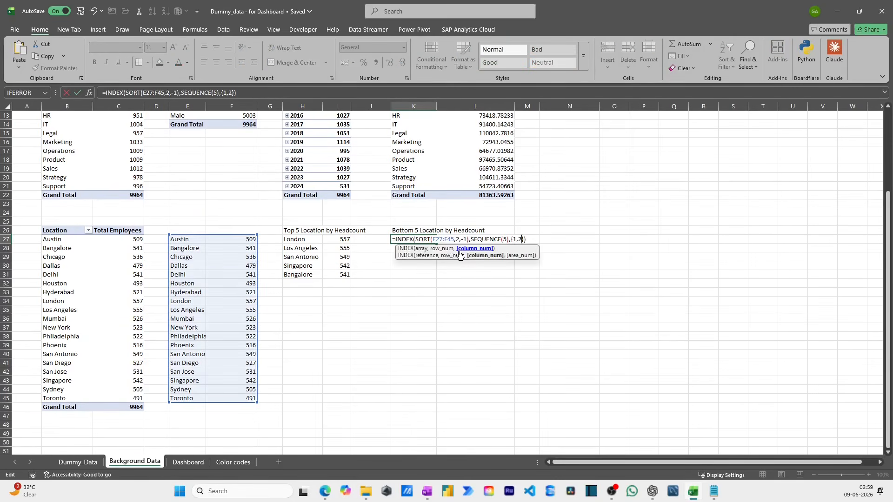
pyautogui.press('Left')
pyautogui.press('Left')
pyautogui.press('Left')
pyautogui.press('Left')
pyautogui.press('Left')
pyautogui.press('Left')
pyautogui.press('Left')
pyautogui.press('Left')
pyautogui.press('Left')
pyautogui.press('Left')
pyautogui.press('Left')
pyautogui.press('Left')
pyautogui.press('Left')
pyautogui.press('Left')
pyautogui.press('Left')
pyautogui.press('Left')
pyautogui.press('Left')
pyautogui.press('Left')
pyautogui.press('Left')
pyautogui.press('Left')
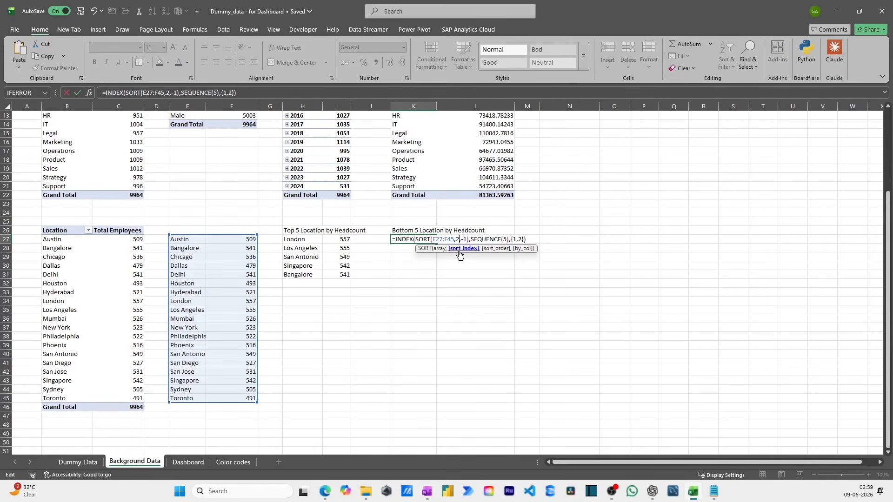
pyautogui.press('BackSpace')
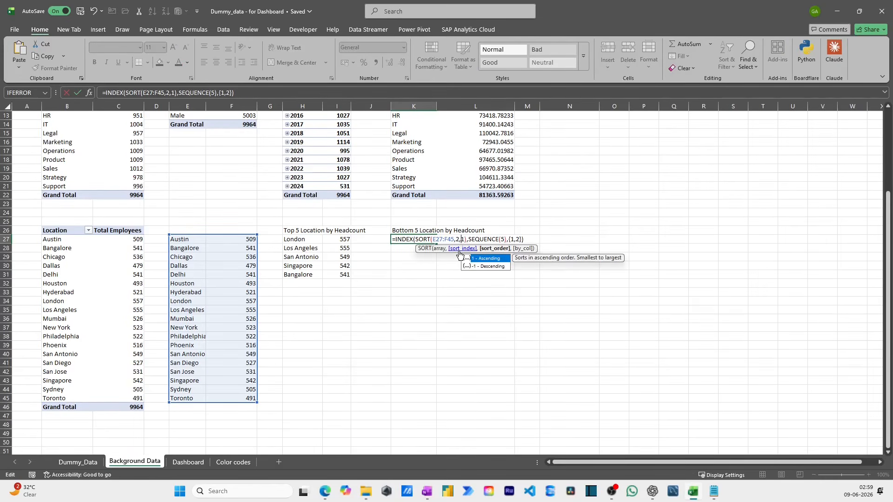
pyautogui.press('Return')
pyautogui.press('Up')
pyautogui.press('Left')
pyautogui.press('Left')
pyautogui.press('Up')
pyautogui.press('Left')
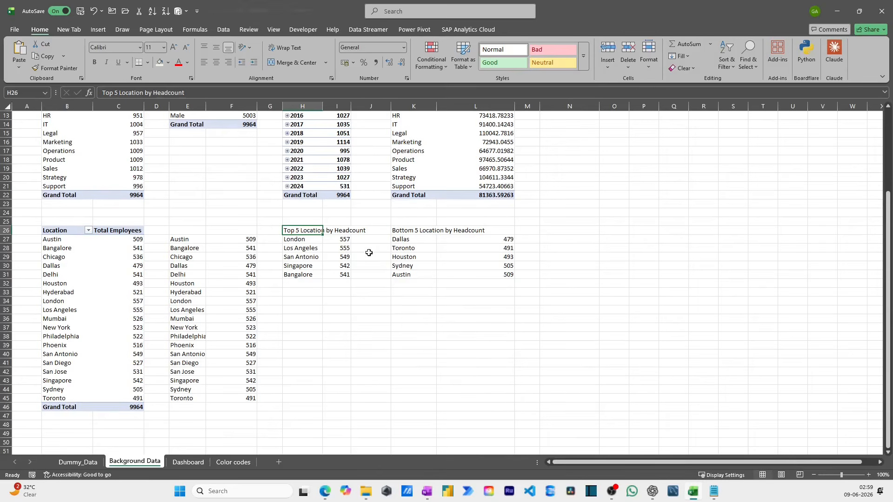
pyautogui.scroll(4, 363, 259)
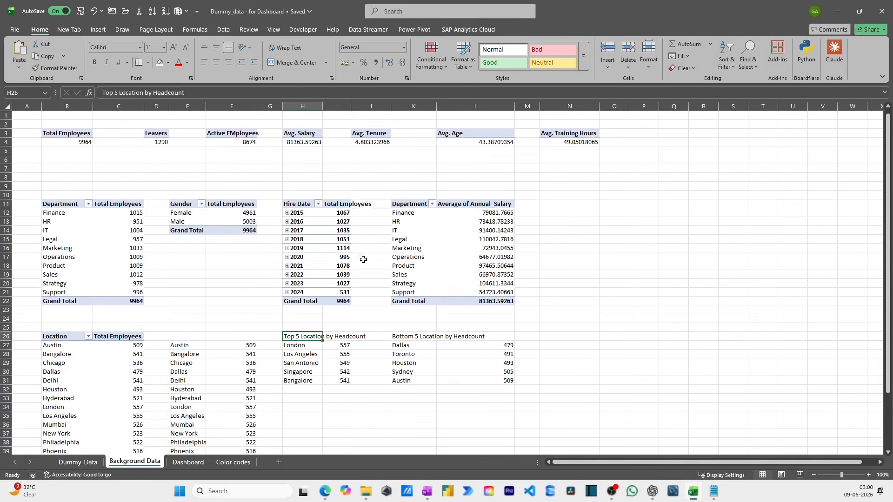
# - On the Dashboard sheet, start a formula for the Total Employees card's Metric text box that references cell B4 of Background Data
pyautogui.click(189, 462)
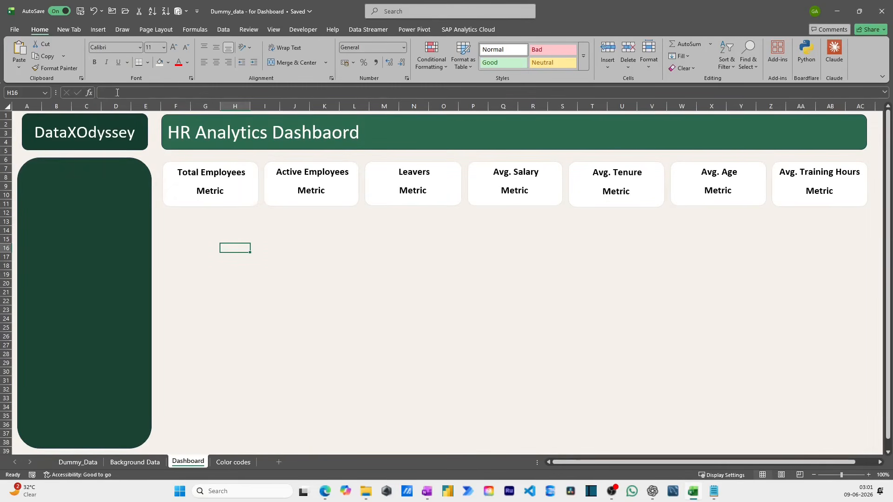
pyautogui.click(215, 190)
pyautogui.click(129, 92)
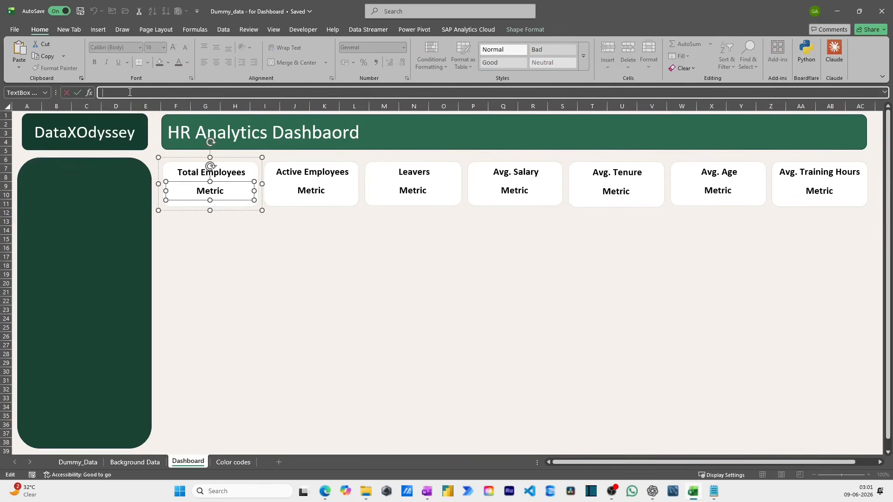
pyautogui.write('=')
pyautogui.click(135, 462)
pyautogui.click(74, 146)
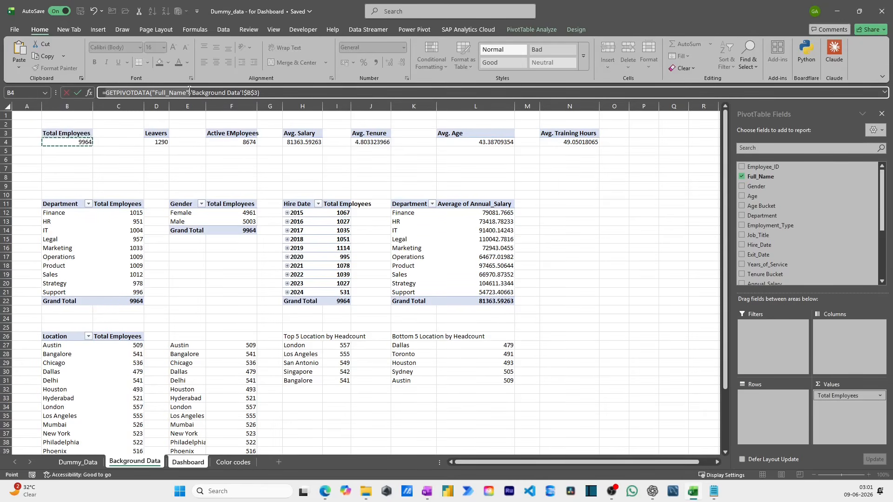
# - Strip the GETPIVOTDATA wrapper from the Total Employees card's formula so that it reads ='Background Data'!$B$4
pyautogui.moveTo(190, 93); pyautogui.dragTo(105, 92)
pyautogui.press('BackSpace')
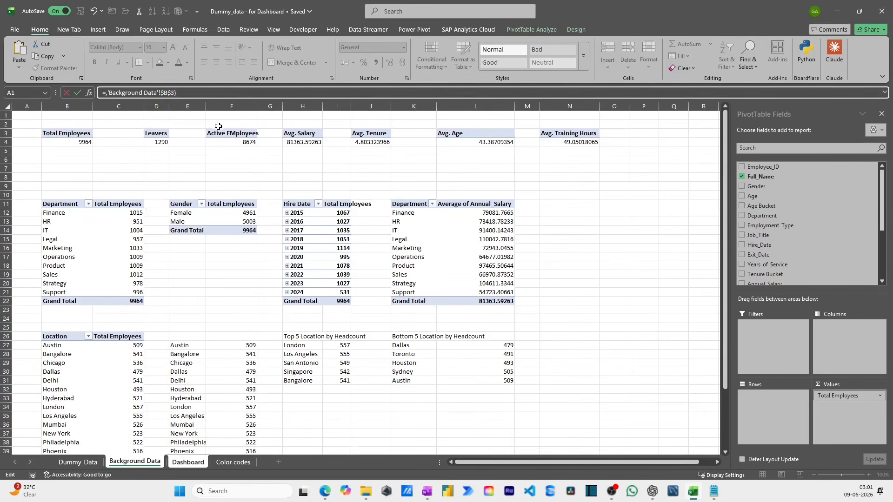
pyautogui.press('BackSpace')
pyautogui.click(191, 93)
pyautogui.press('BackSpace')
pyautogui.press('Return')
pyautogui.click(179, 93)
pyautogui.press('BackSpace')
pyautogui.write('4')
pyautogui.press('Return')
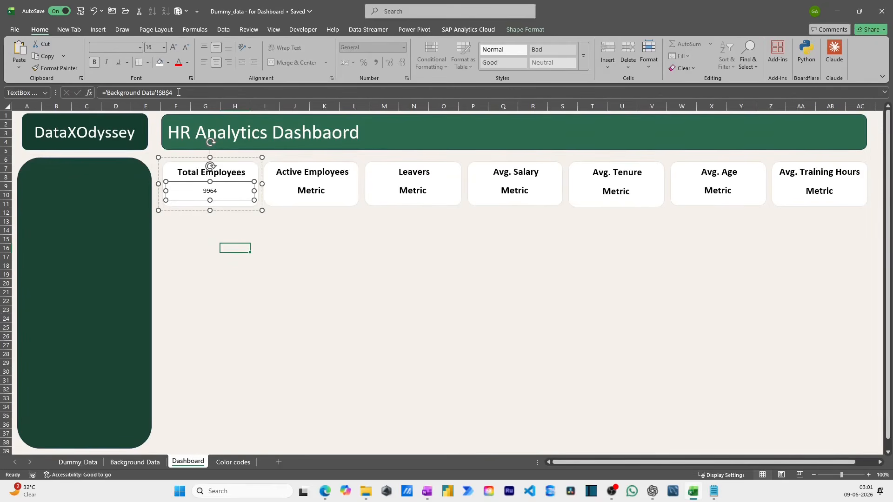
pyautogui.click(293, 292)
pyautogui.click(233, 463)
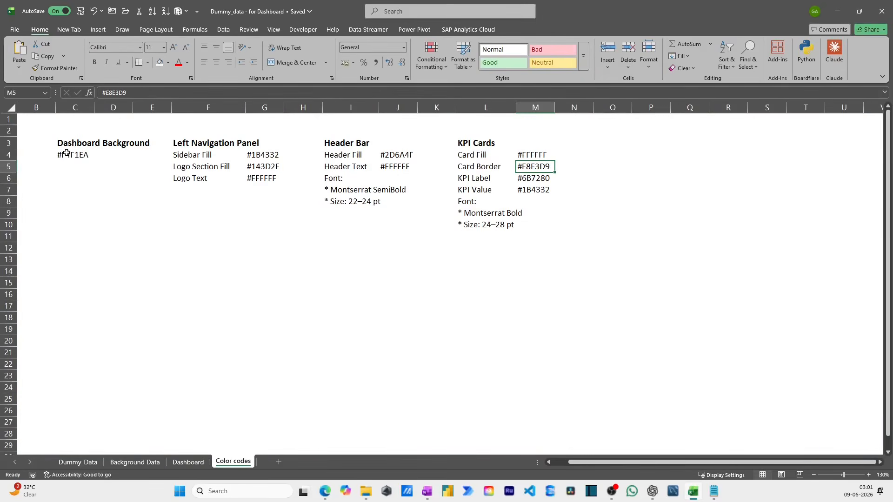
pyautogui.click(188, 461)
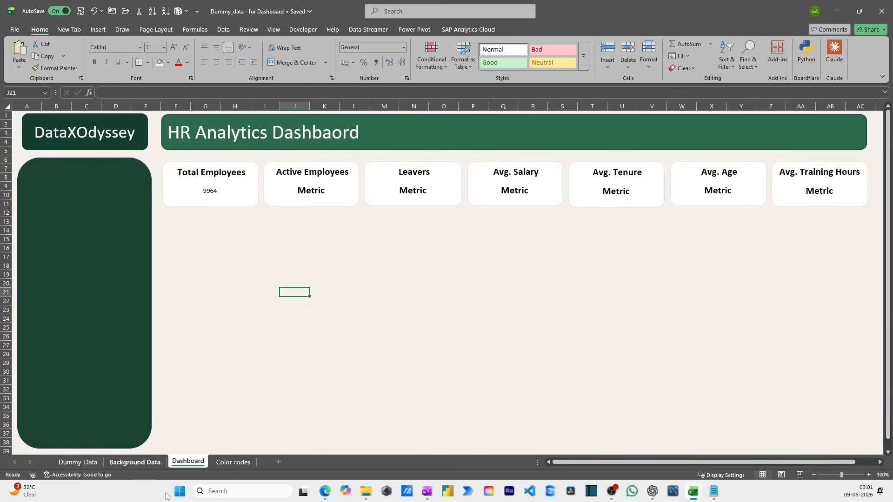
pyautogui.click(135, 462)
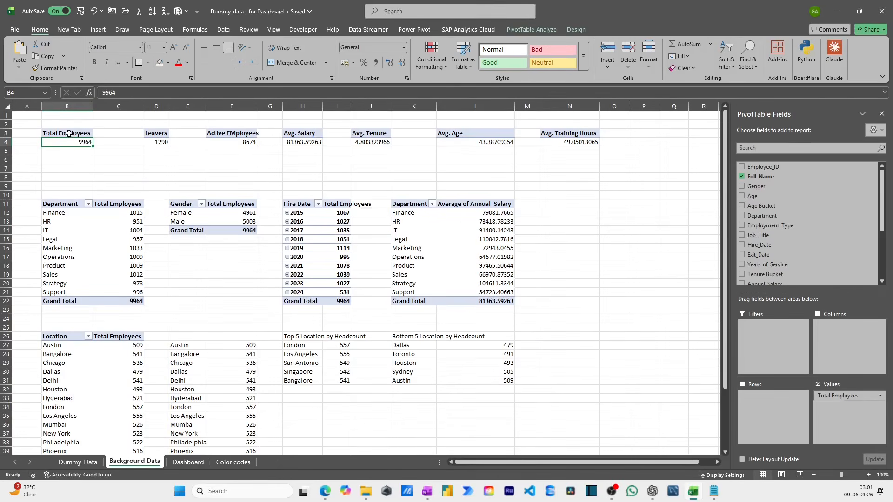
pyautogui.click(77, 130)
pyautogui.click(187, 461)
# - Make the Total Employees card's value bold and enlarge it to 18 pt
pyautogui.click(231, 199)
pyautogui.click(212, 193)
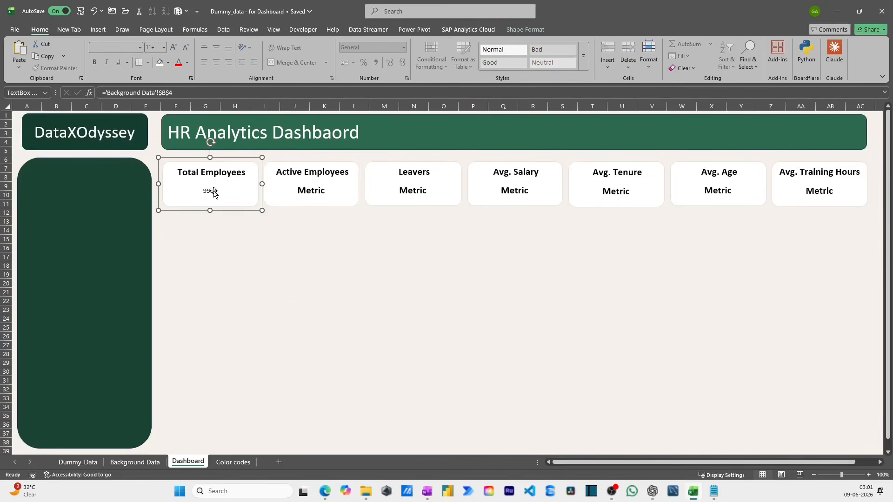
pyautogui.click(94, 65)
pyautogui.click(173, 48)
pyautogui.click(173, 48)
pyautogui.click(173, 48)
pyautogui.click(173, 48)
pyautogui.click(173, 48)
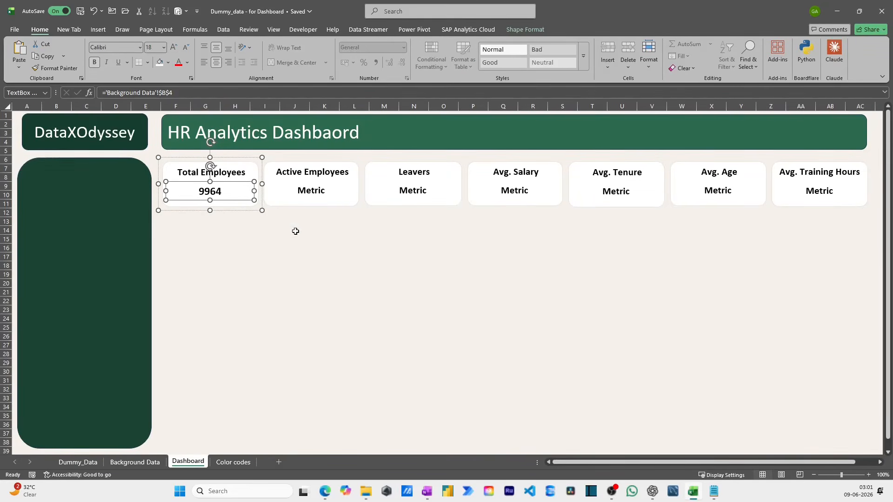
# - Copy the cell reference formula from the Total Employees card's value for reuse in the other KPI cards
pyautogui.click(296, 204)
pyautogui.click(308, 189)
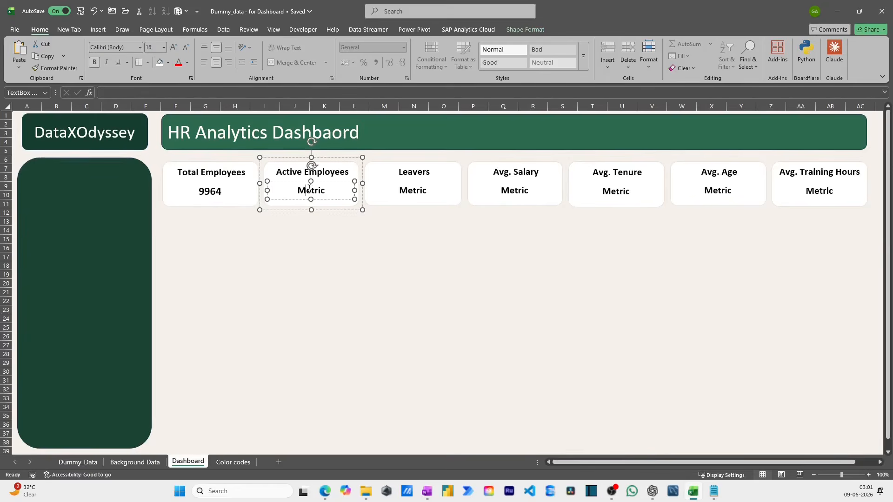
pyautogui.click(145, 93)
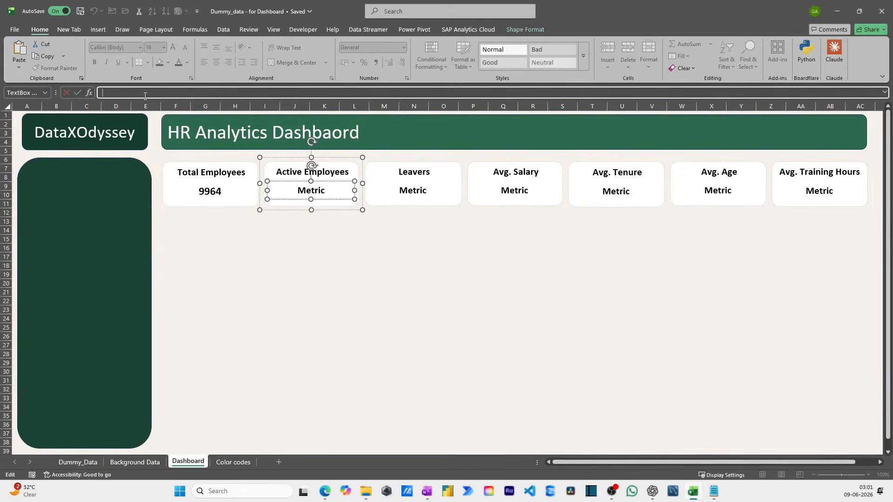
pyautogui.click(208, 192)
pyautogui.click(208, 192)
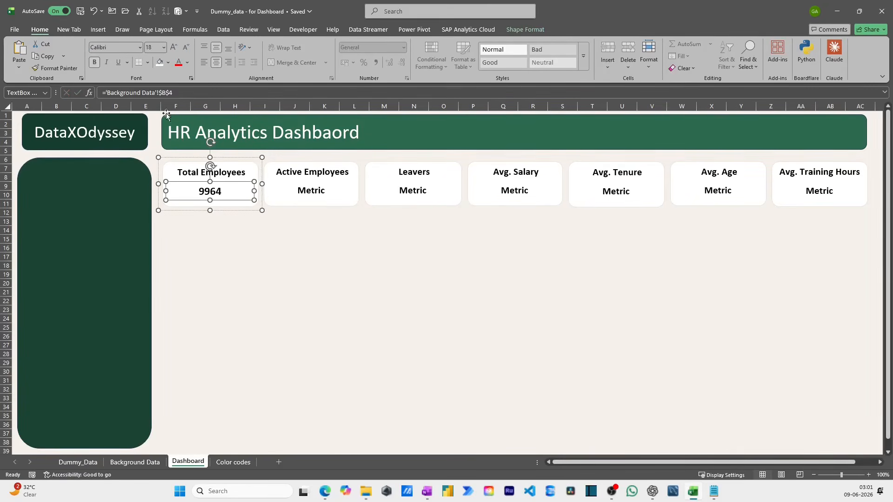
pyautogui.click(201, 94)
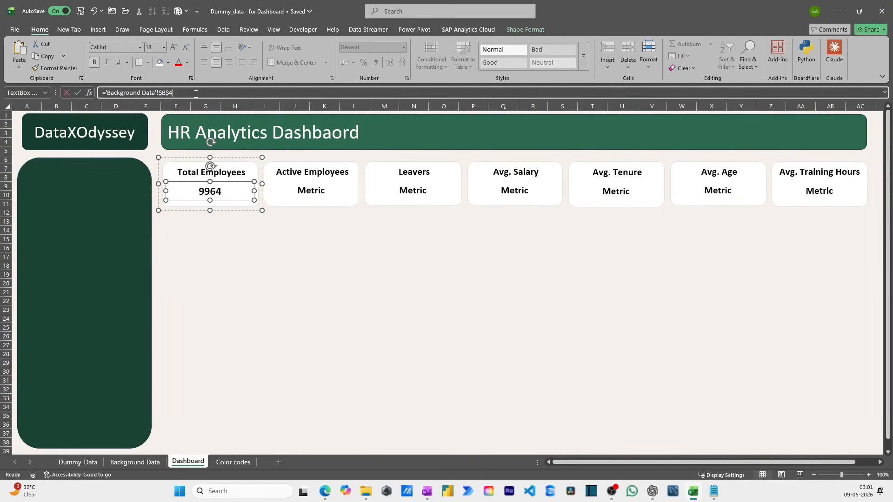
# - Link the Active Employees card's Metric text box to 'Background Data'!$D$4 using the copied reference
pyautogui.doubleClick(299, 186)
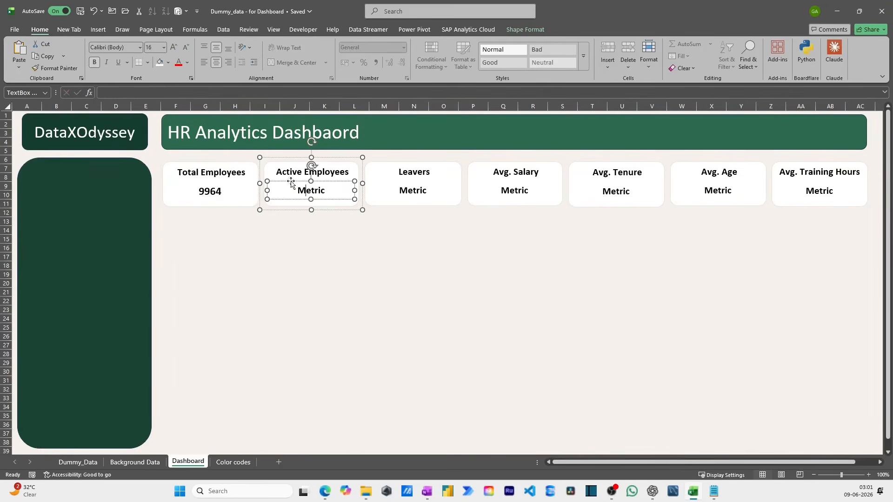
pyautogui.click(233, 462)
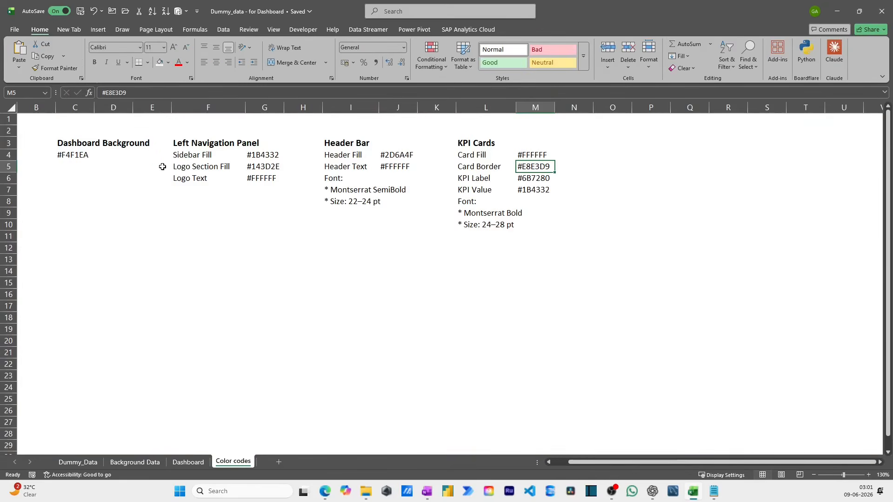
pyautogui.click(188, 461)
pyautogui.click(135, 462)
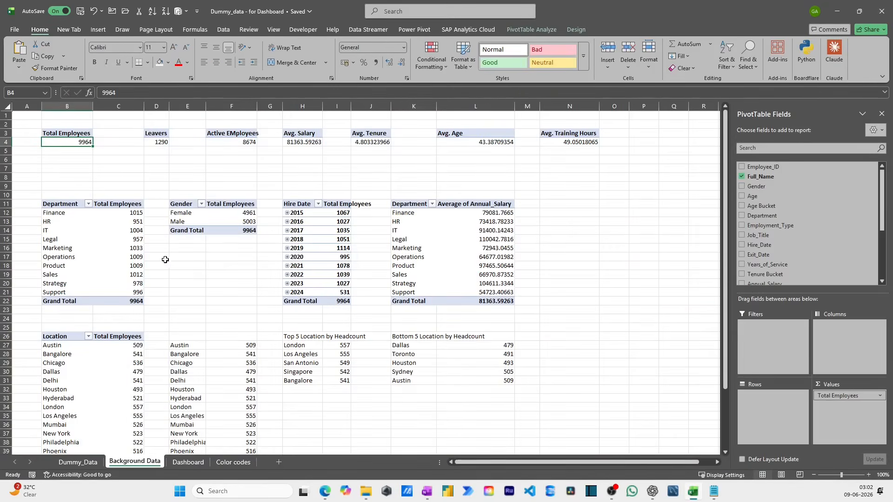
pyautogui.click(120, 134)
pyautogui.click(161, 135)
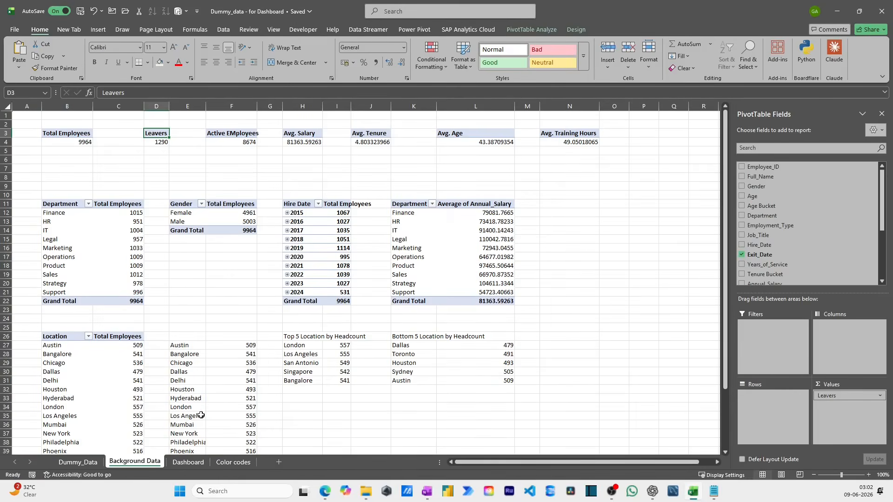
pyautogui.click(179, 464)
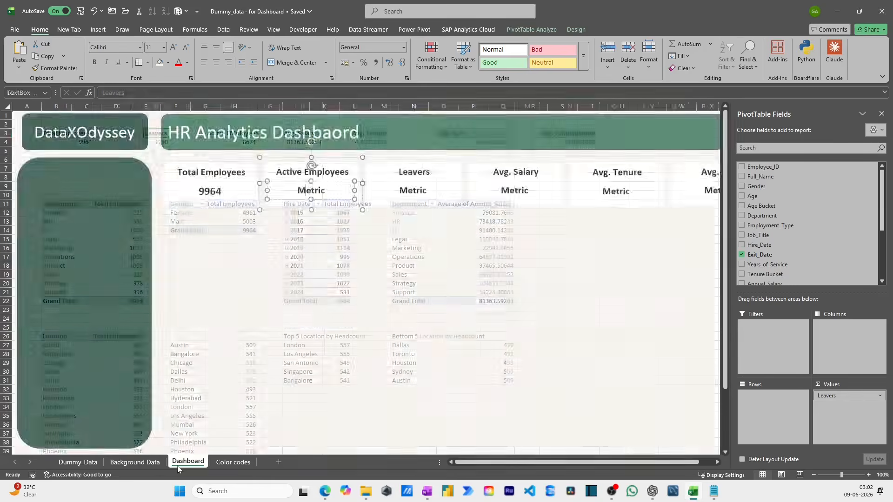
pyautogui.click(108, 91)
pyautogui.write("='Background Data'!$B$4")
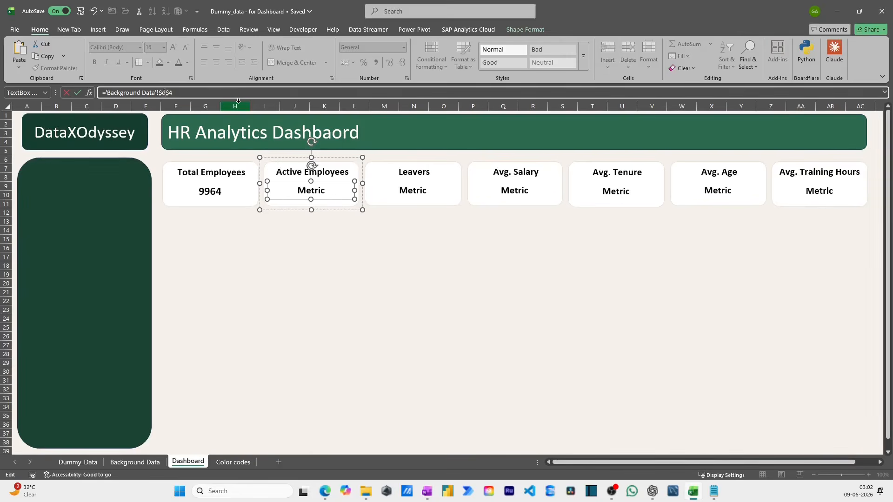
pyautogui.press('Return')
# - Link the Leavers card's Metric text box to 'Background Data'!$F$4 using the copied reference
pyautogui.click(421, 192)
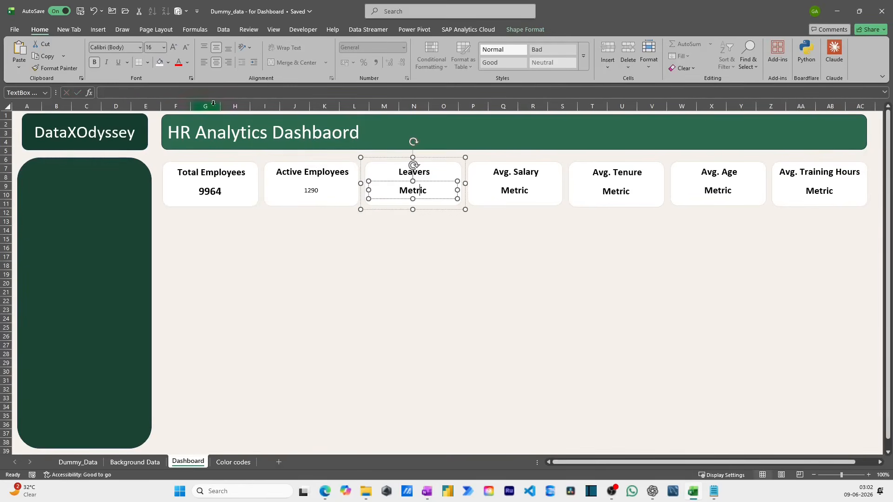
pyautogui.click(157, 95)
pyautogui.write("='Background Data'!$B$4")
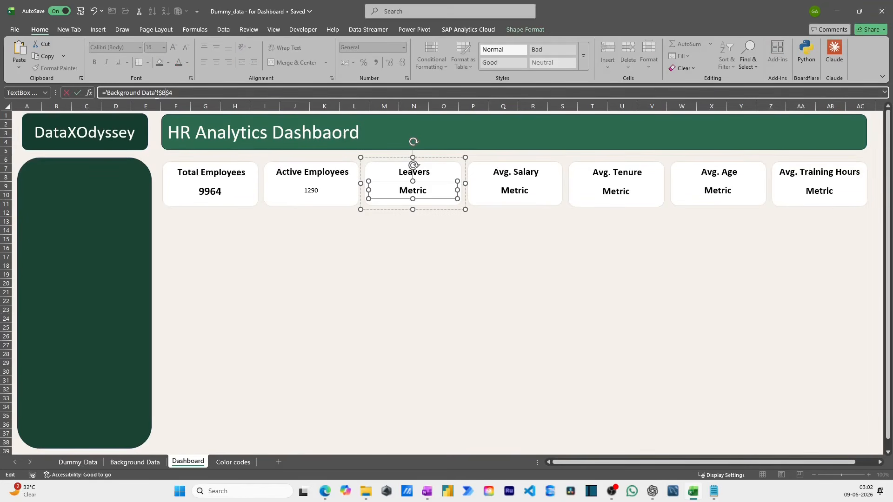
pyautogui.press('Return')
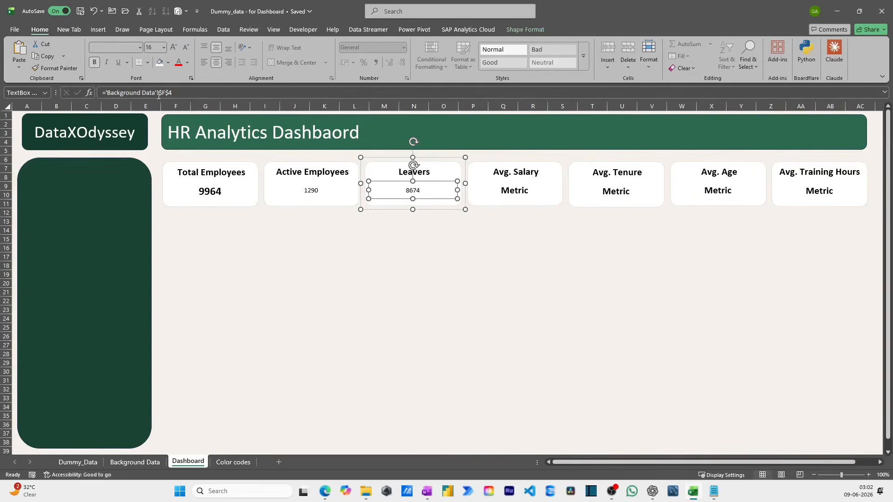
# - Change the Active Employees card's value reference to 'Background Data'!$F$4
pyautogui.click(479, 304)
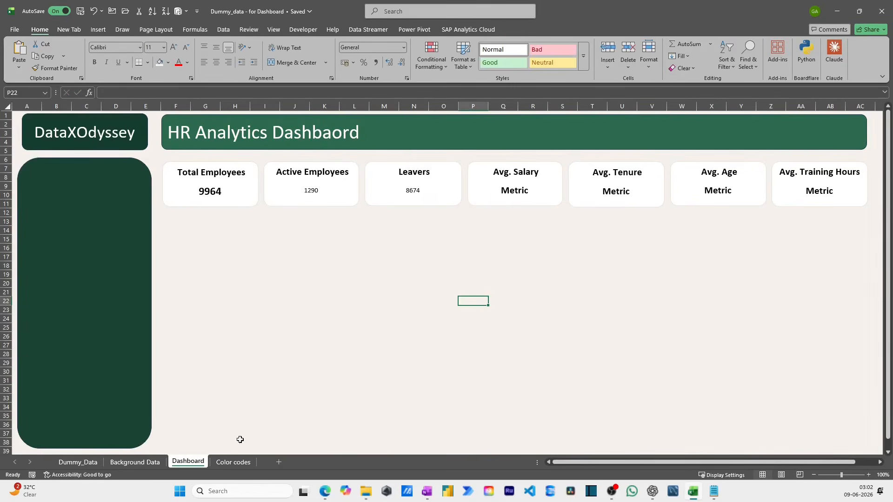
pyautogui.click(340, 191)
pyautogui.click(311, 191)
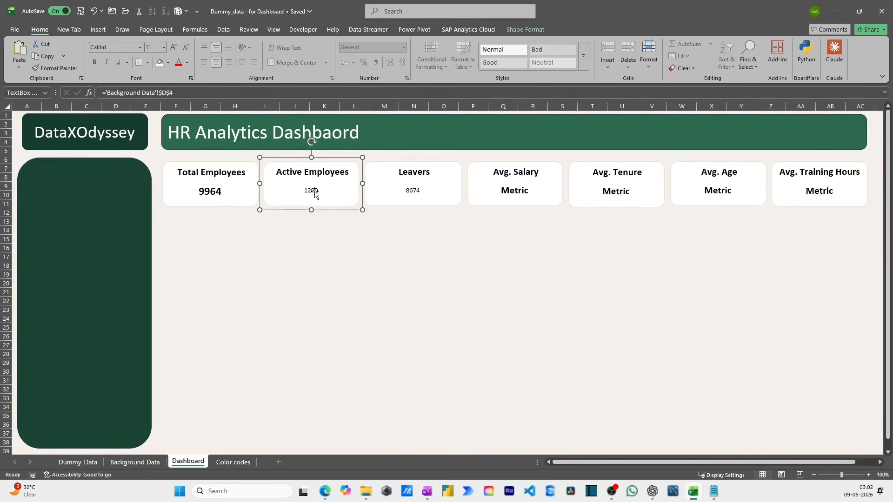
pyautogui.click(187, 94)
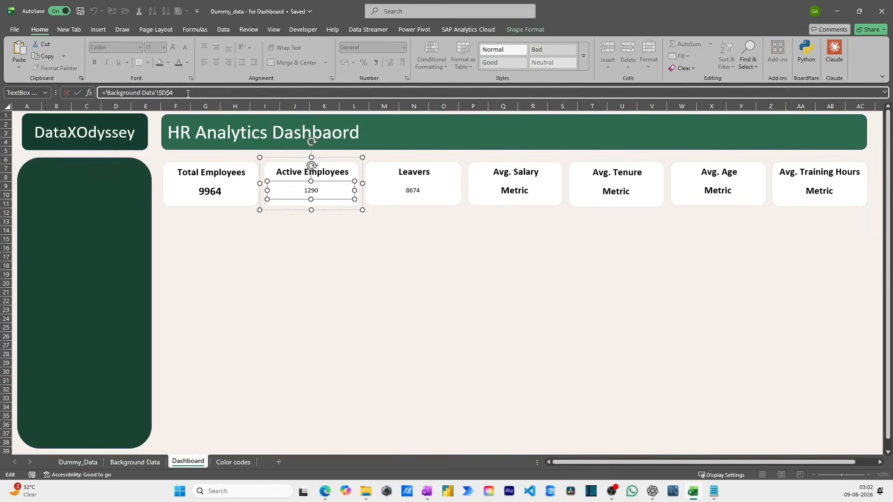
pyautogui.press('Return')
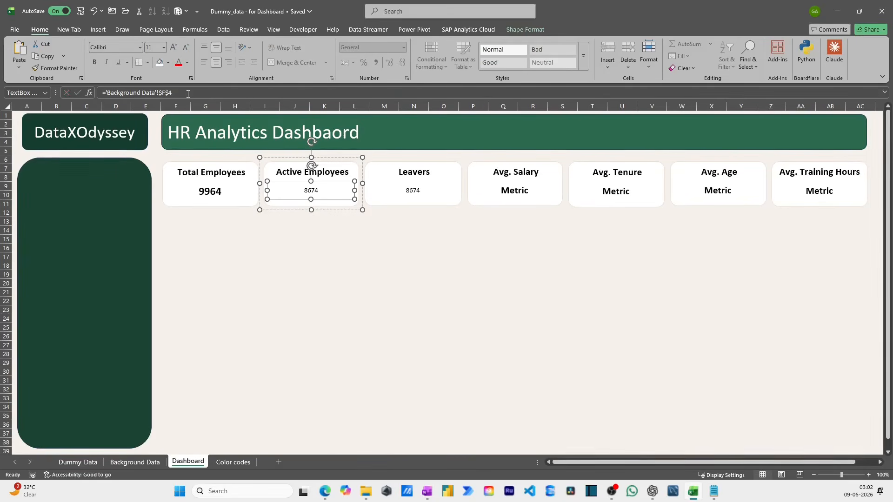
# - Change the Leavers card's value reference to 'Background Data'!$D$4
pyautogui.click(405, 192)
pyautogui.click(415, 193)
pyautogui.click(184, 93)
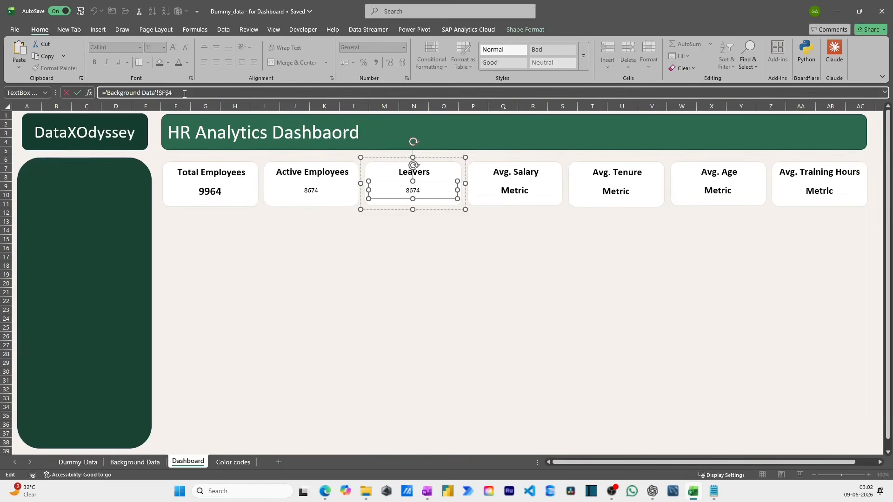
pyautogui.press('Return')
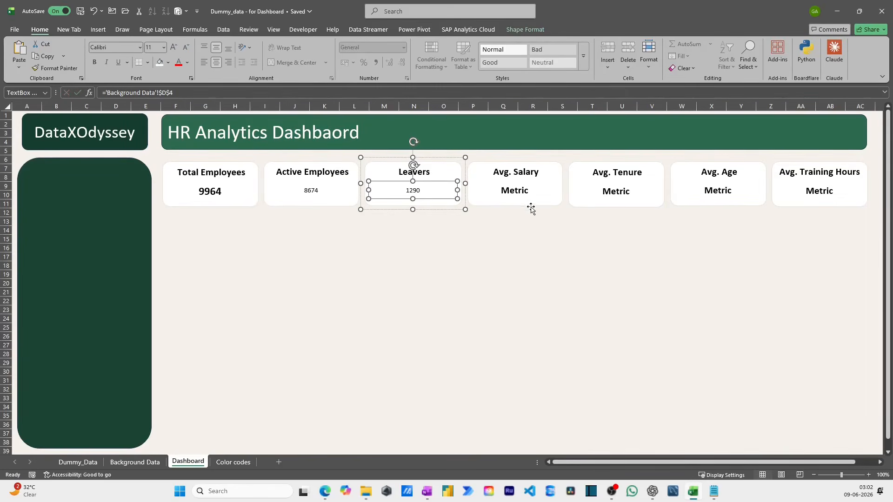
# - Find the Avg. Salary cell on Background Data and link the Avg. Salary card's Metric text box to 'Background Data'!$H$4
pyautogui.click(527, 191)
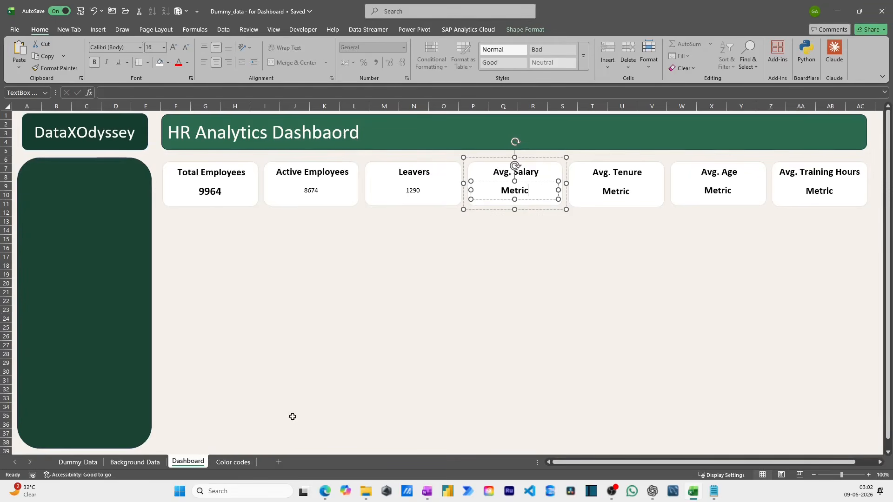
pyautogui.click(135, 462)
pyautogui.click(306, 138)
pyautogui.click(188, 462)
pyautogui.click(113, 88)
pyautogui.write("='Background Data'!$H$4")
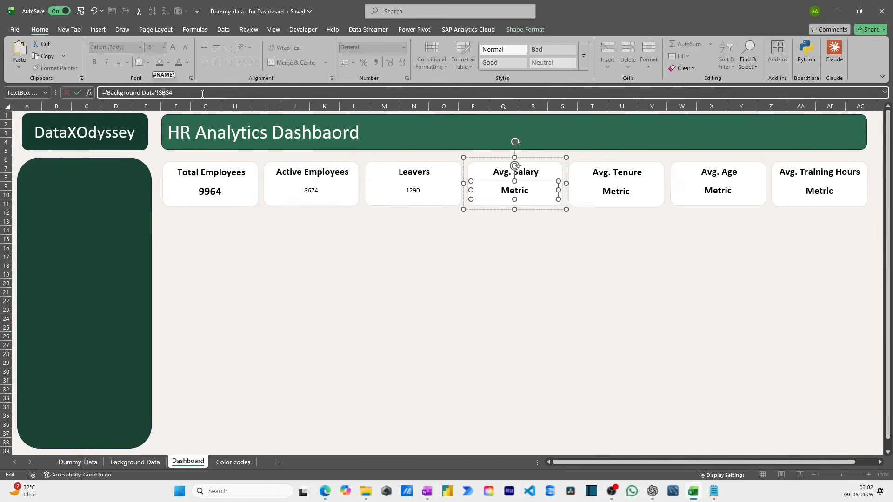
pyautogui.press('Return')
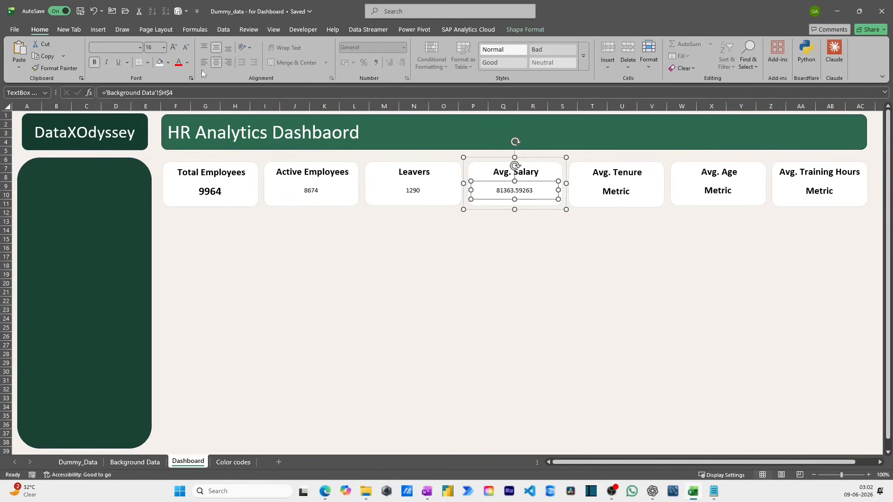
# - Link the Avg. Tenure card's Metric text box to 'Background Data'!$J$4 using the copied reference
pyautogui.click(618, 193)
pyautogui.click(152, 92)
pyautogui.write("='Background Data'!$B$4")
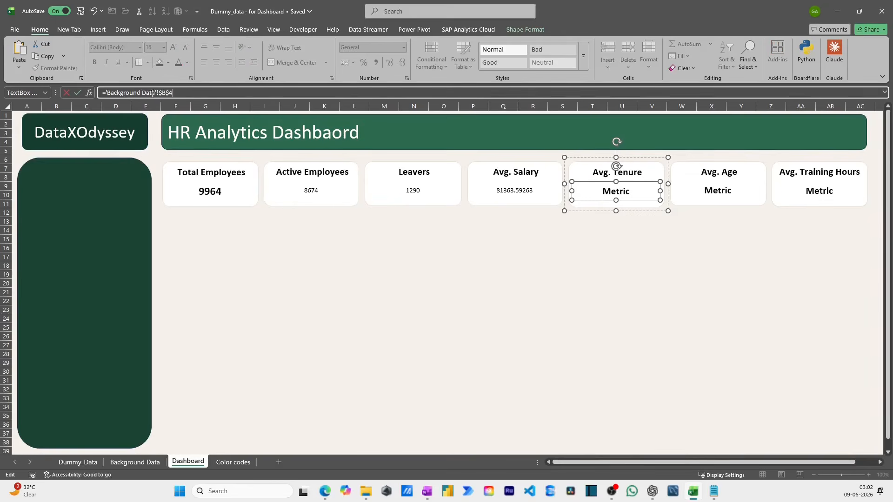
pyautogui.press('BackSpace')
pyautogui.write('J')
pyautogui.press('Return')
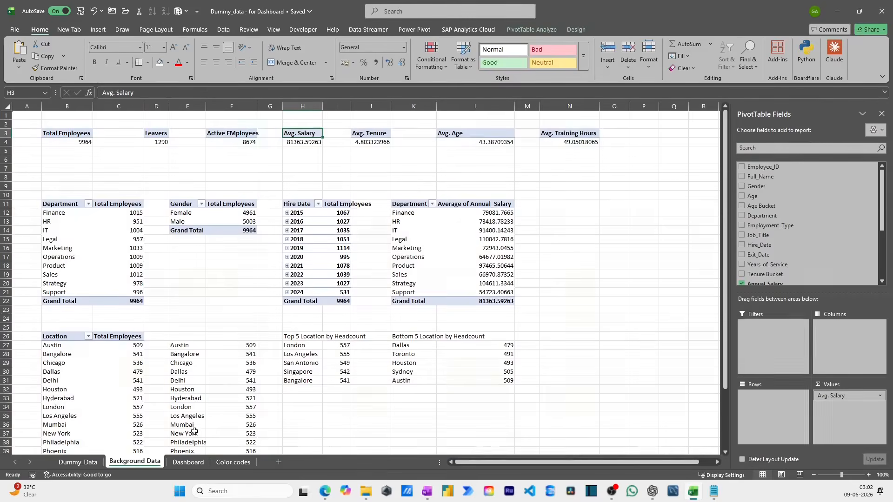
# - Find the Avg. Age cell on Background Data and link the Avg. Age card's Metric text box to 'Background Data'!$L$4
pyautogui.click(135, 462)
pyautogui.click(379, 142)
pyautogui.click(486, 142)
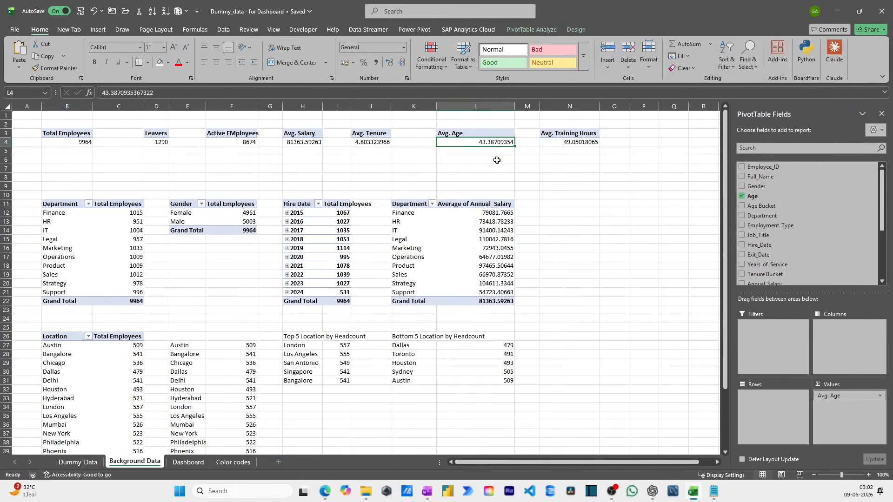
pyautogui.click(188, 462)
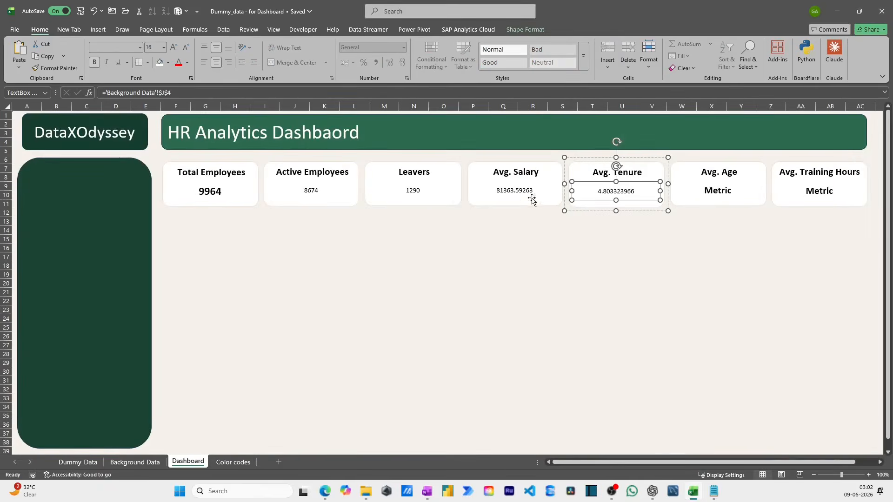
pyautogui.click(722, 190)
pyautogui.click(153, 93)
pyautogui.write("='Background Data'!$B$4")
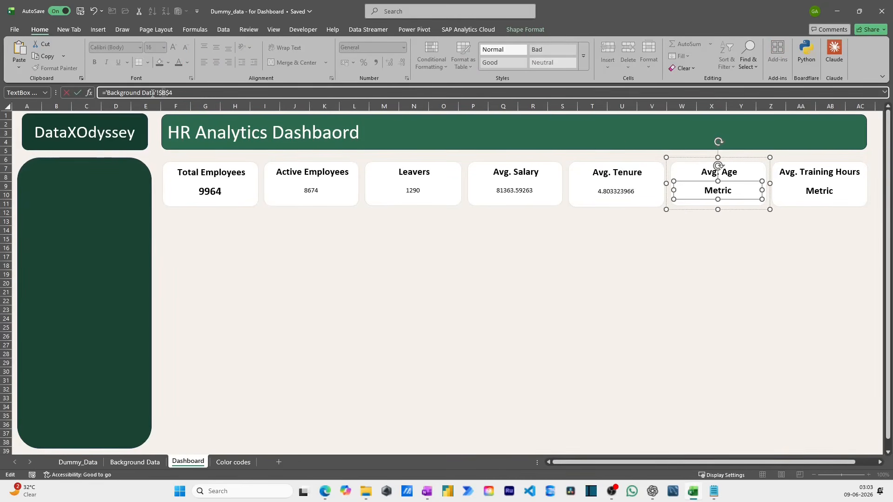
pyautogui.press('Return')
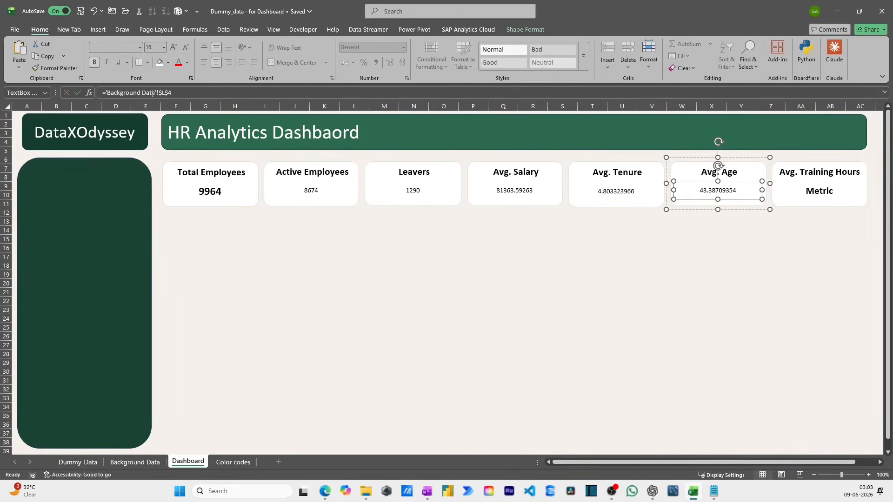
# - Link the Avg. Training Hours card's Metric text box to 'Background Data'!$M$4 using the copied reference
pyautogui.click(814, 191)
pyautogui.click(227, 96)
pyautogui.write("='Background Data'!$B$4")
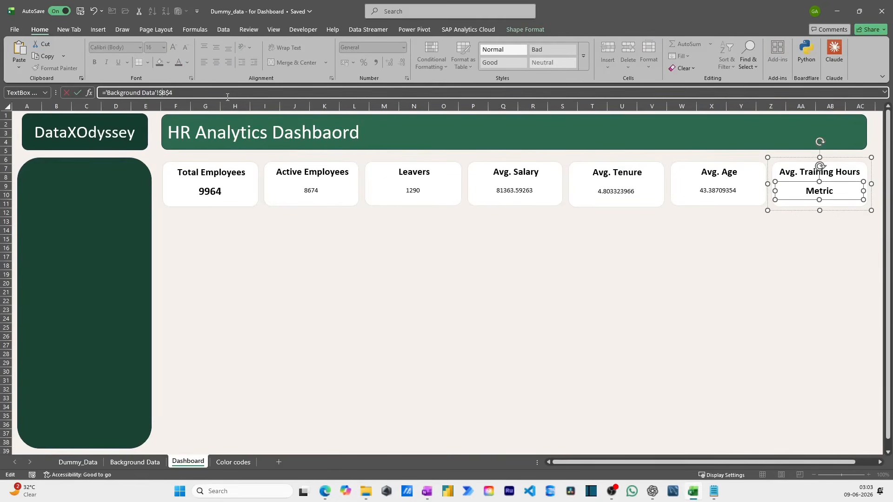
pyautogui.press('Left')
pyautogui.press('Left')
pyautogui.press('Left')
pyautogui.press('BackSpace')
pyautogui.write('M')
pyautogui.press('Return')
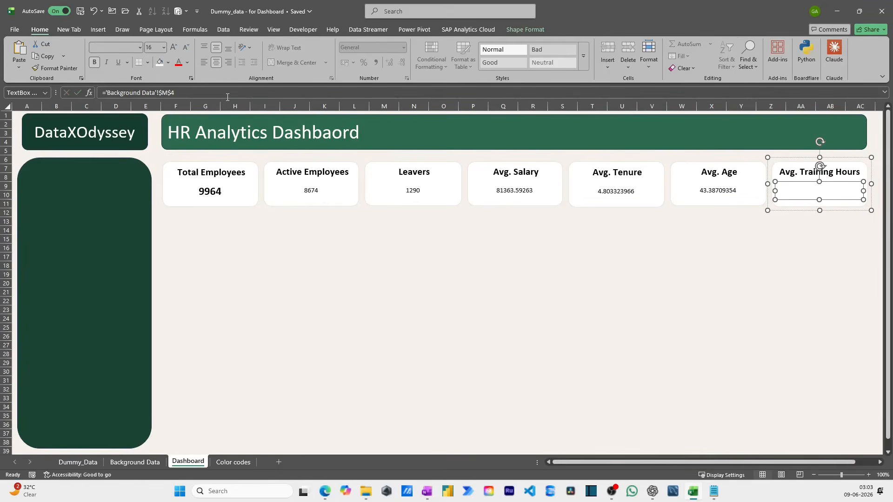
# - Check the Avg. Training Hours cell on Background Data and change the card's value reference to 'Background Data'!$N$4
pyautogui.click(135, 462)
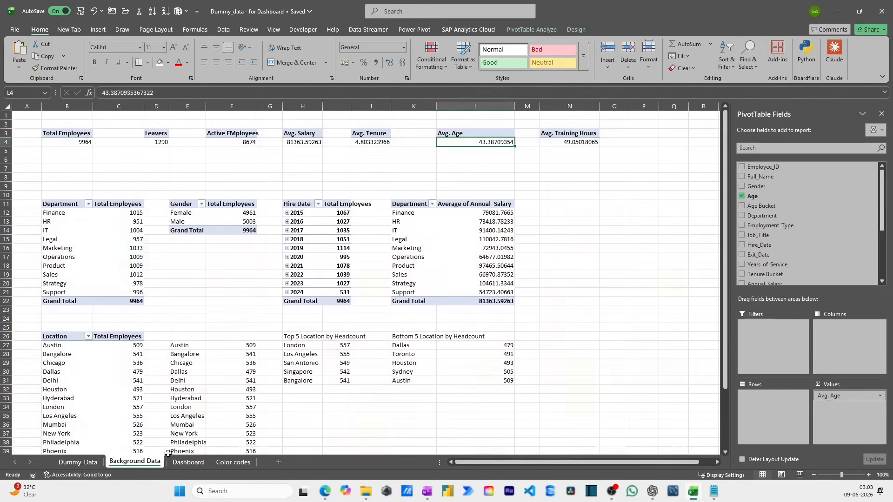
pyautogui.click(188, 462)
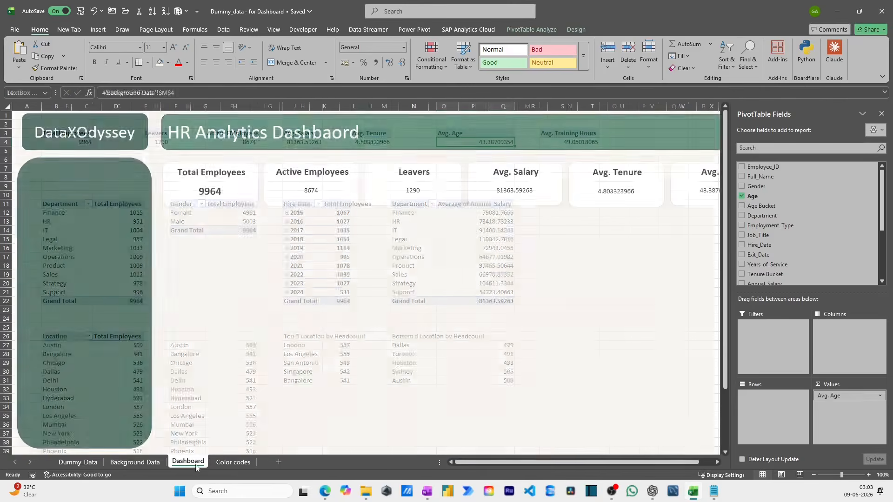
pyautogui.click(182, 94)
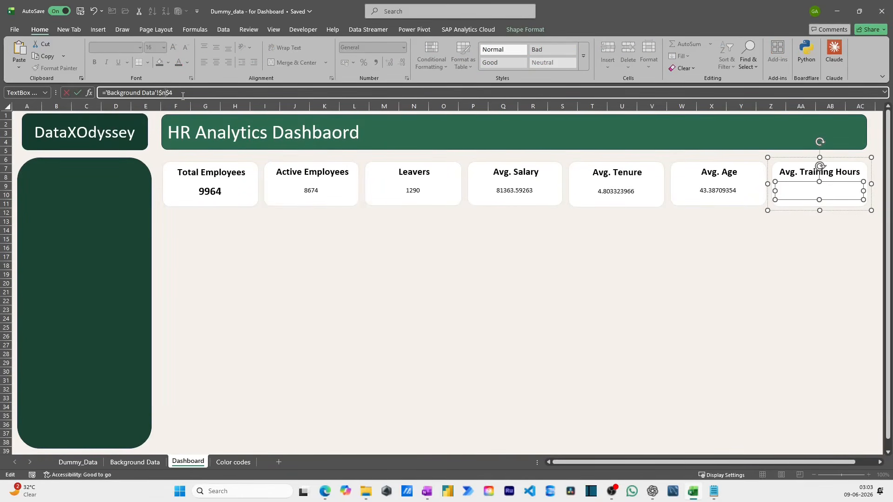
pyautogui.press('BackSpace')
pyautogui.press('BackSpace')
pyautogui.press('BackSpace')
pyautogui.write('N$4')
pyautogui.press('Return')
pyautogui.click(494, 239)
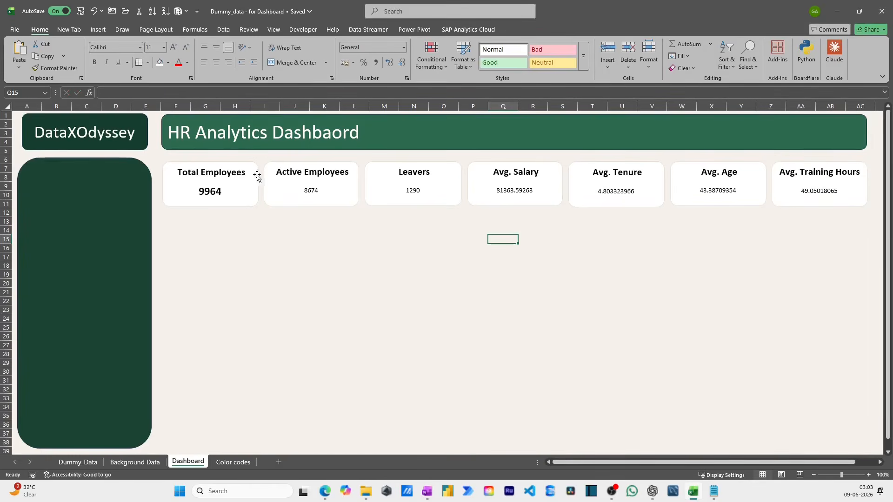
# - Copy the Total Employees value's formatting to the values of the other six KPI cards with Format Painter
pyautogui.click(219, 193)
pyautogui.click(207, 197)
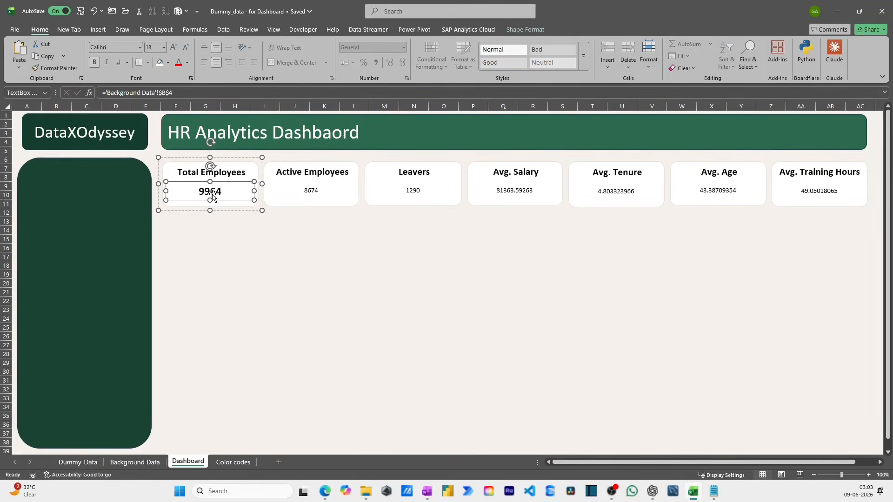
pyautogui.click(55, 68)
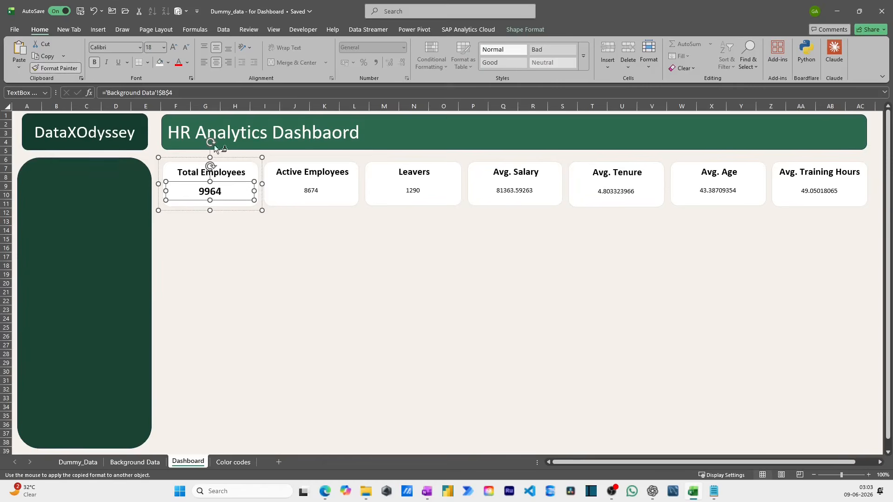
pyautogui.click(308, 193)
pyautogui.click(407, 194)
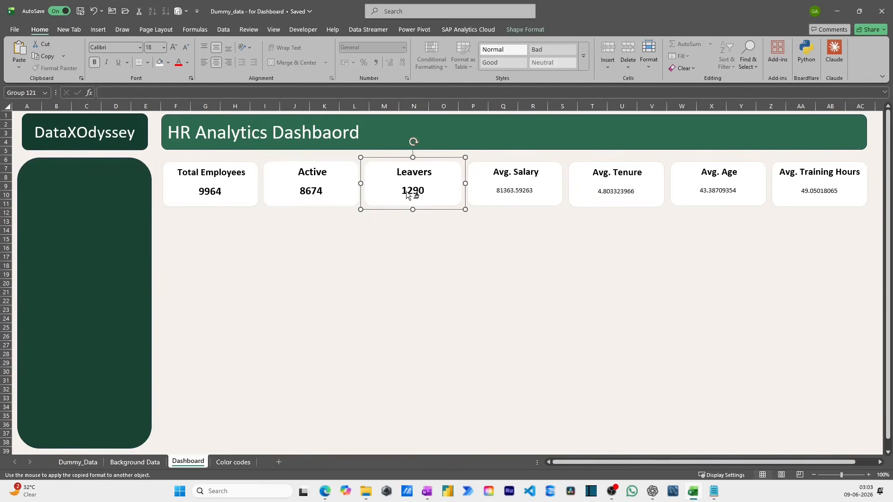
pyautogui.click(513, 195)
pyautogui.click(615, 195)
pyautogui.click(716, 194)
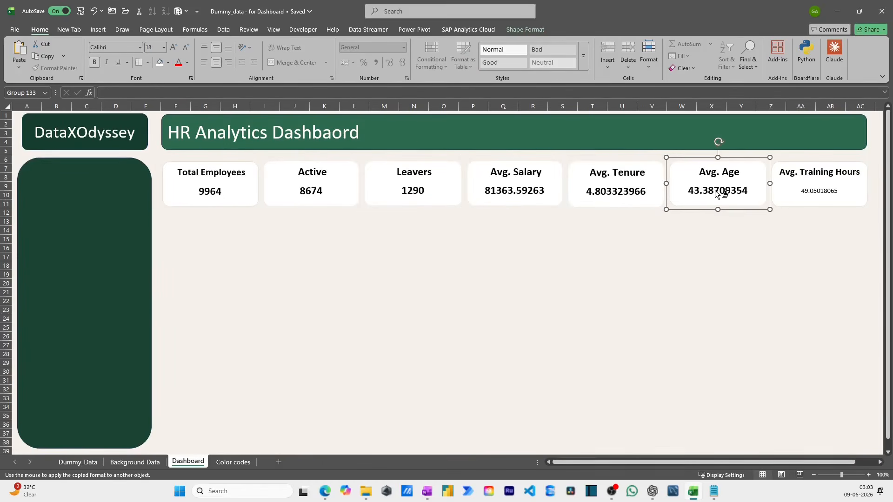
pyautogui.click(797, 192)
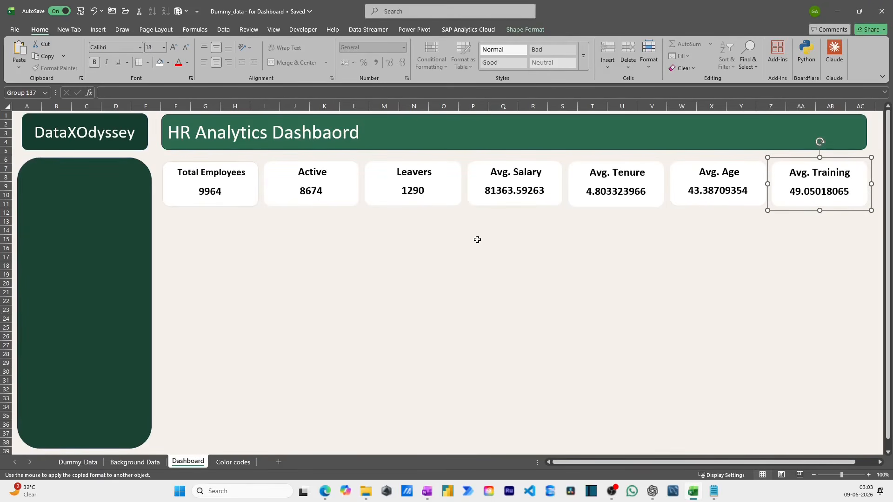
# - Reduce the Avg. Salary value in H4 of Background Data to no decimal places
pyautogui.click(234, 462)
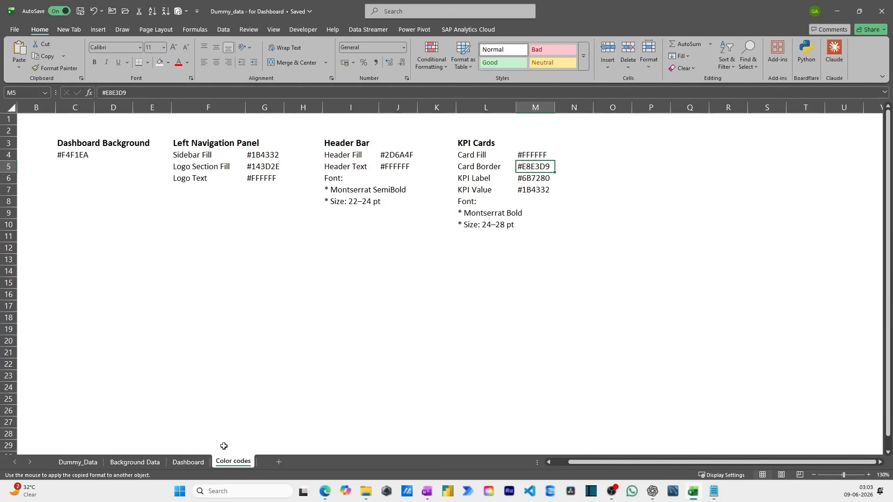
pyautogui.click(188, 463)
pyautogui.click(135, 462)
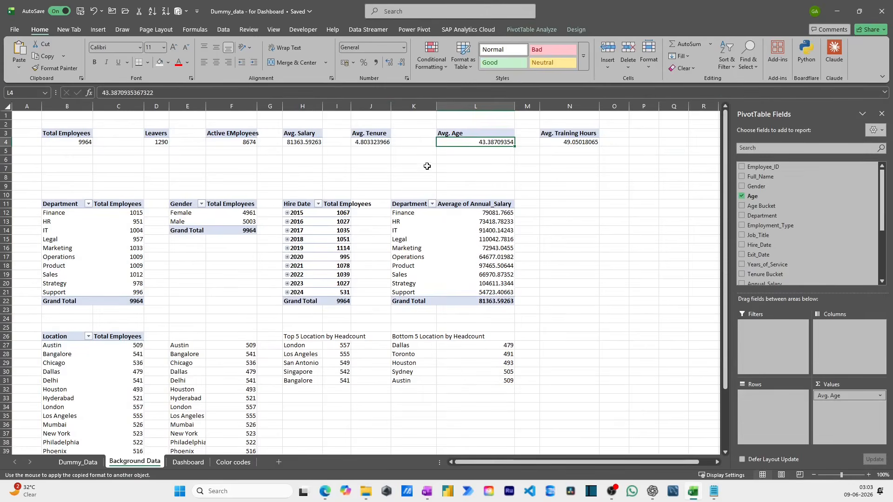
pyautogui.click(307, 143)
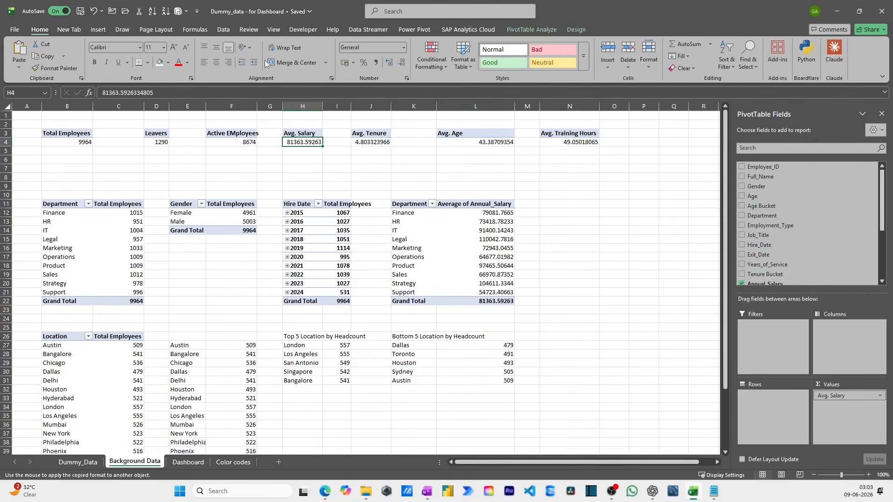
pyautogui.click(254, 64)
pyautogui.click(254, 63)
pyautogui.click(254, 64)
pyautogui.click(254, 63)
pyautogui.click(399, 66)
pyautogui.click(400, 67)
pyautogui.click(401, 68)
# - Reduce the Avg. Tenure value on Background Data to one decimal place
pyautogui.click(385, 141)
pyautogui.click(402, 68)
pyautogui.click(402, 67)
pyautogui.click(402, 67)
pyautogui.click(402, 68)
pyautogui.click(402, 68)
pyautogui.click(402, 67)
pyautogui.click(402, 67)
# - Reduce the Avg. Age value in L4 to no decimal places
pyautogui.click(485, 140)
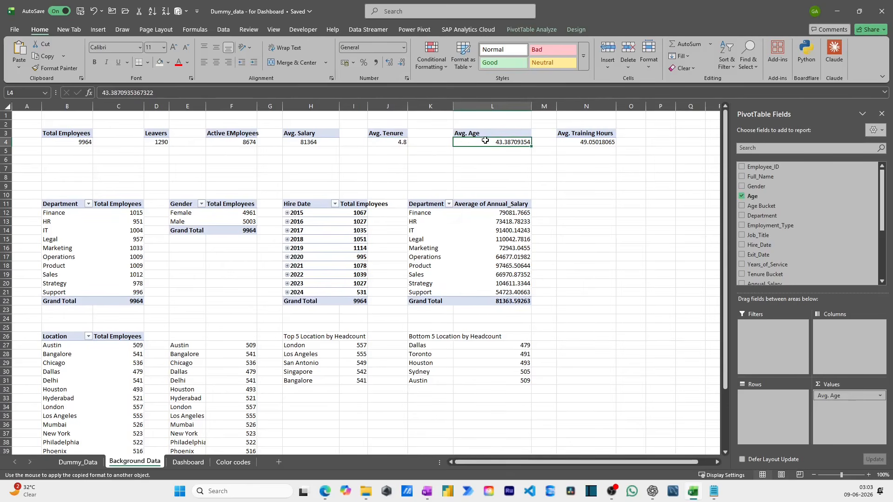
pyautogui.click(402, 66)
pyautogui.click(402, 66)
pyautogui.click(401, 66)
pyautogui.click(402, 66)
pyautogui.click(402, 66)
# - Reduce the Avg. Training Hours value in N4 to no decimal places
pyautogui.click(402, 66)
pyautogui.click(402, 66)
pyautogui.click(401, 67)
pyautogui.click(593, 143)
pyautogui.click(401, 66)
pyautogui.click(402, 66)
pyautogui.click(402, 66)
pyautogui.click(402, 66)
pyautogui.click(402, 66)
pyautogui.click(402, 66)
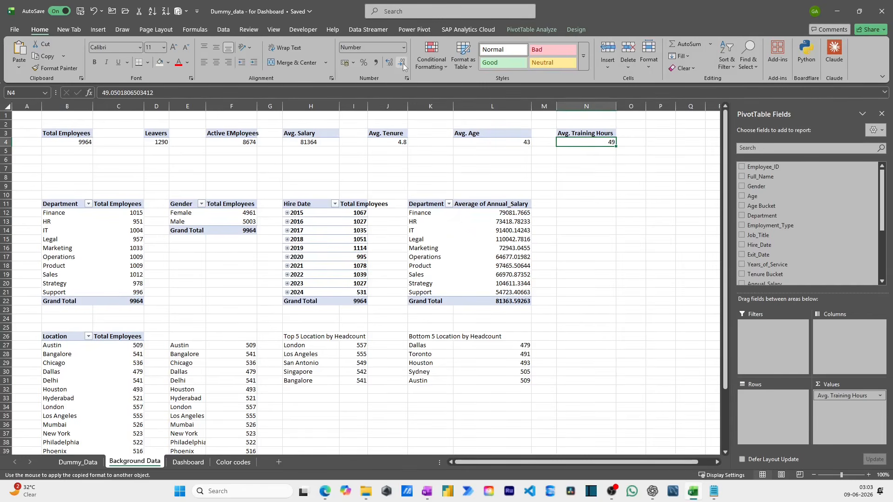
pyautogui.click(404, 167)
pyautogui.click(175, 464)
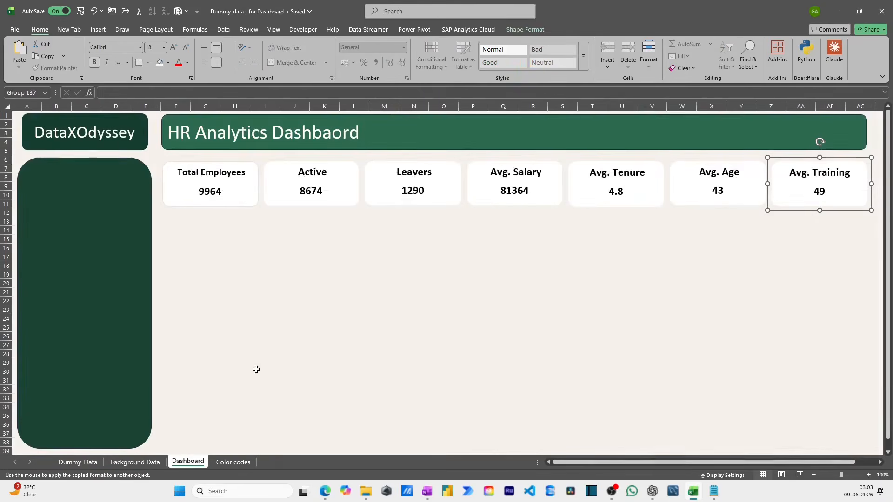
pyautogui.click(513, 241)
pyautogui.click(569, 246)
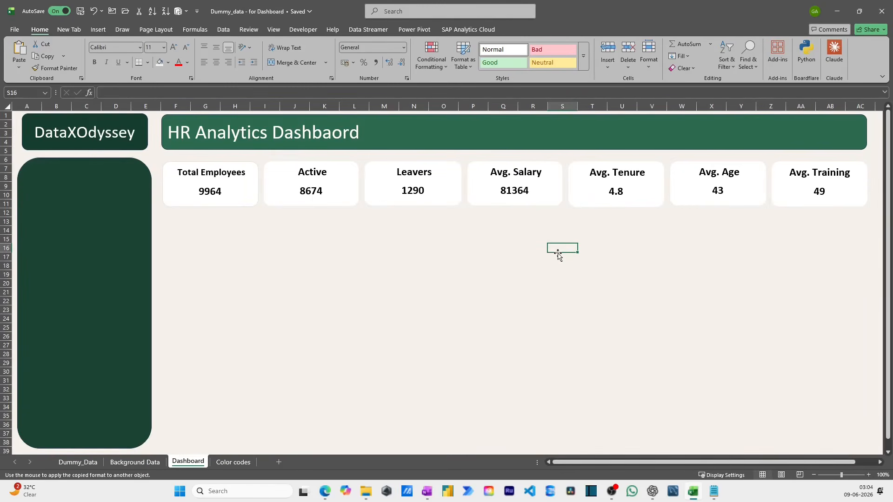
pyautogui.click(475, 239)
pyautogui.click(394, 236)
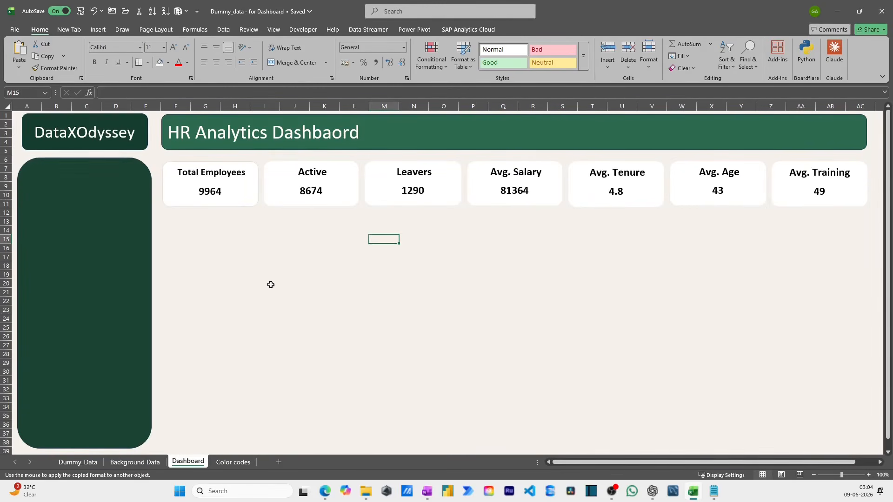
# - Insert a clustered column PivotChart from the Department and Total Employees pivot table in B11:C22 on Background Data
pyautogui.click(157, 463)
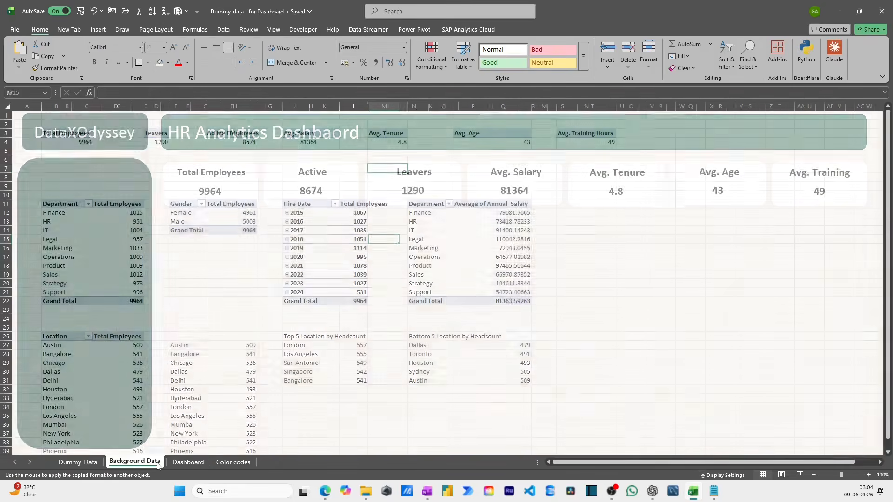
pyautogui.moveTo(72, 206); pyautogui.dragTo(135, 303)
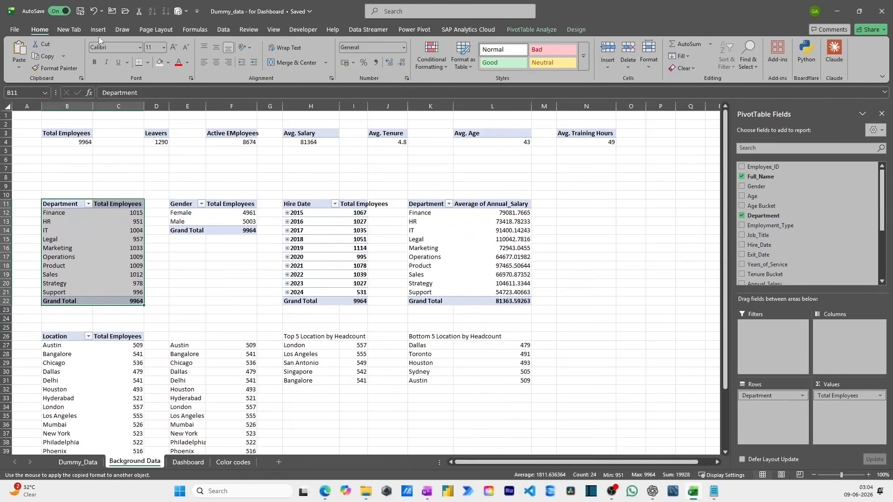
pyautogui.click(104, 30)
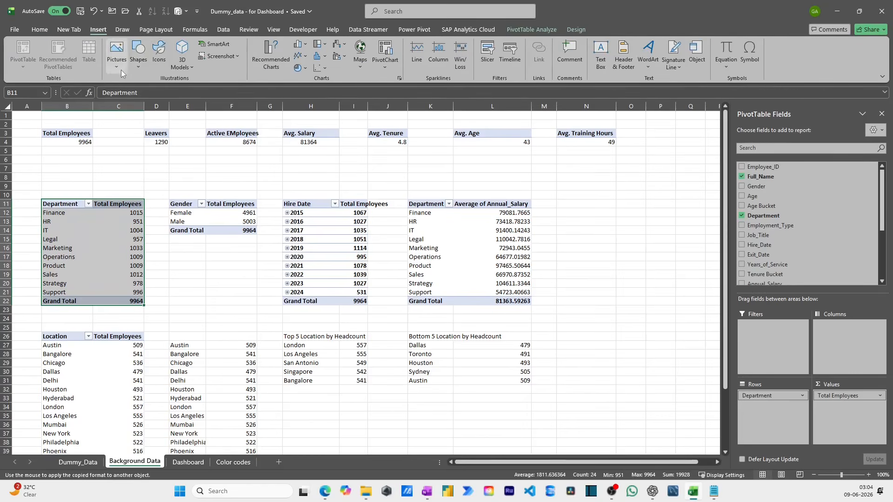
pyautogui.click(270, 60)
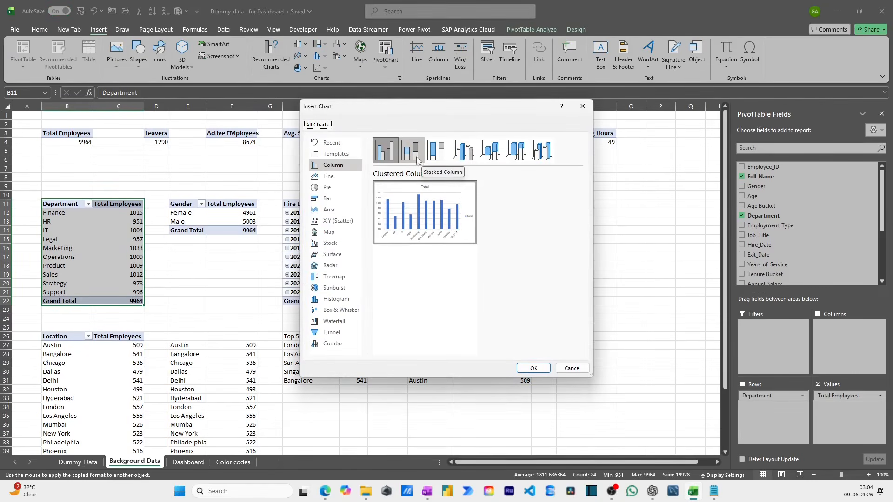
pyautogui.click(533, 369)
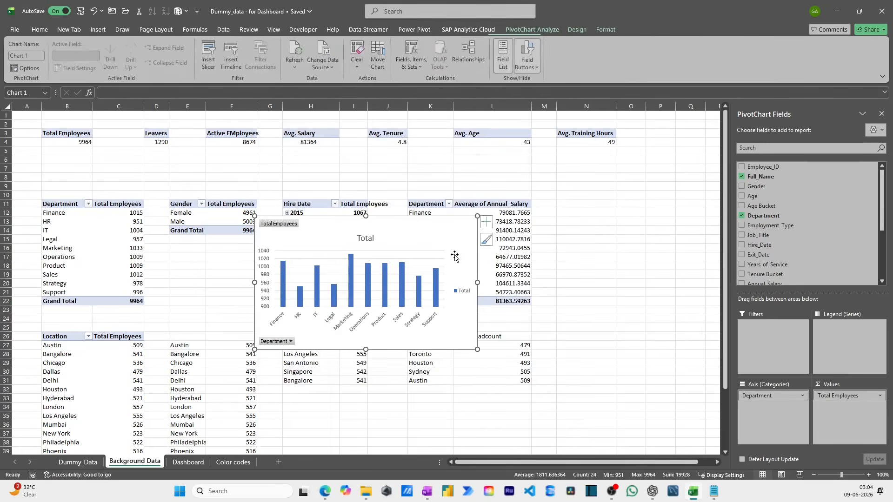
# - Move the department headcount chart to the Dashboard sheet and place it directly beneath the first KPI cards
pyautogui.moveTo(388, 217); pyautogui.dragTo(316, 175)
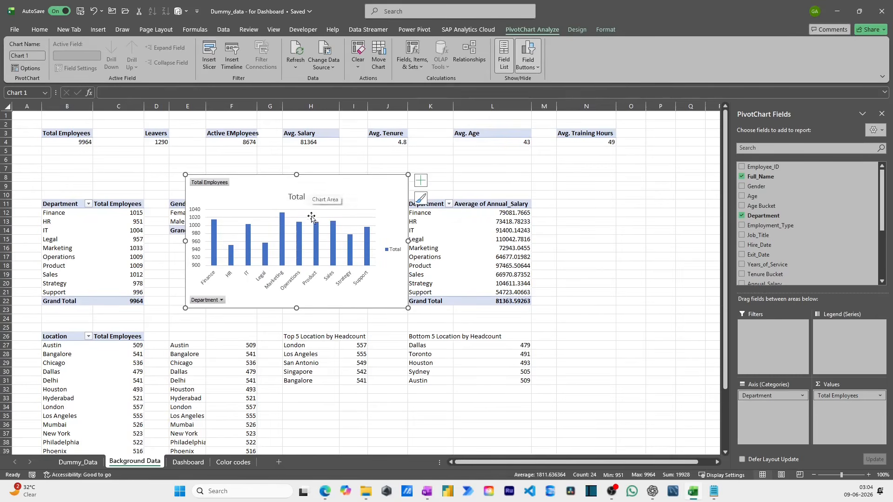
pyautogui.press('Delete')
pyautogui.click(188, 462)
pyautogui.click(238, 240)
pyautogui.hotkey('ctrl', 'v')
pyautogui.moveTo(362, 367); pyautogui.dragTo(307, 348)
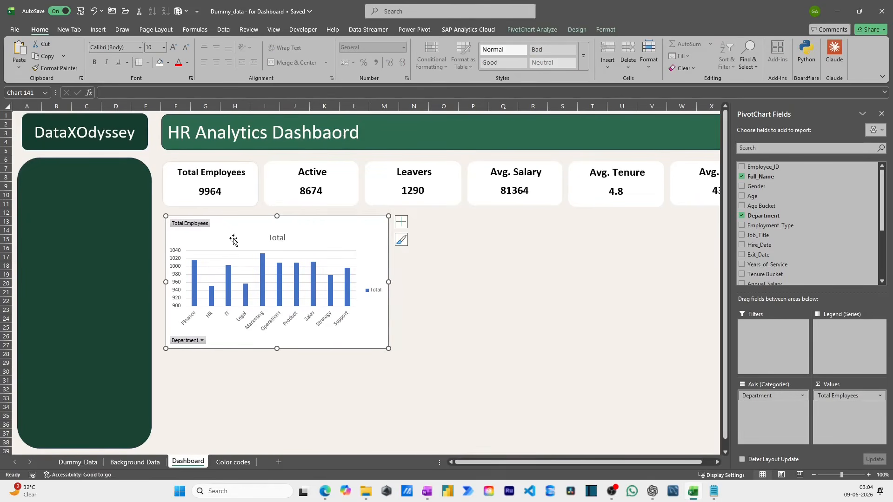
# - Hide all field buttons on the department chart and remove its vertical value axis
pyautogui.rightClick(203, 227)
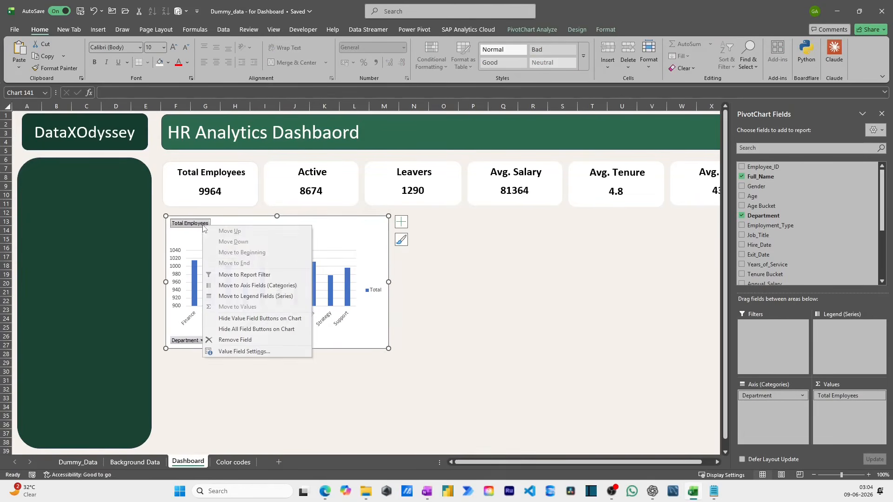
pyautogui.click(259, 330)
pyautogui.click(174, 263)
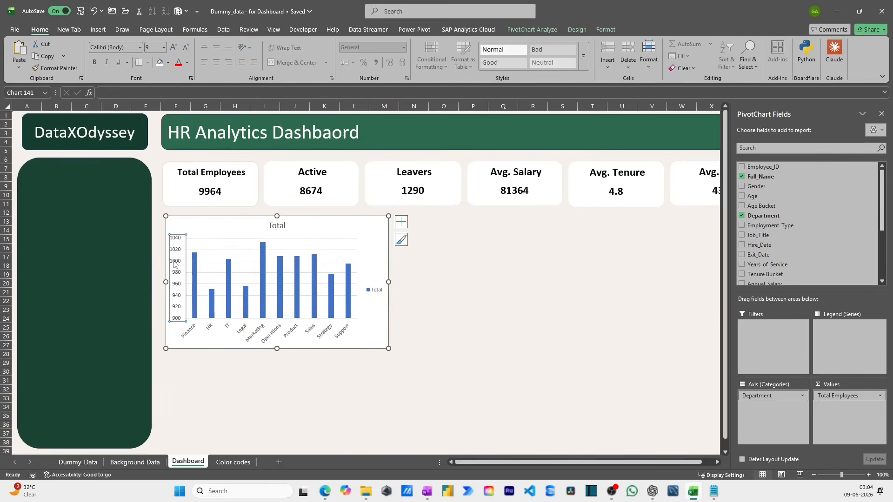
# - Delete the gridlines and the legend from the department chart
pyautogui.click(194, 261)
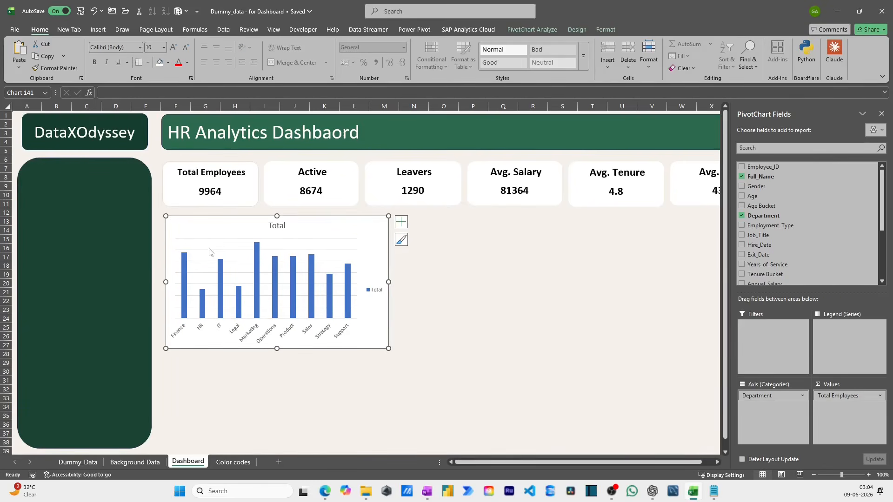
pyautogui.press('Delete')
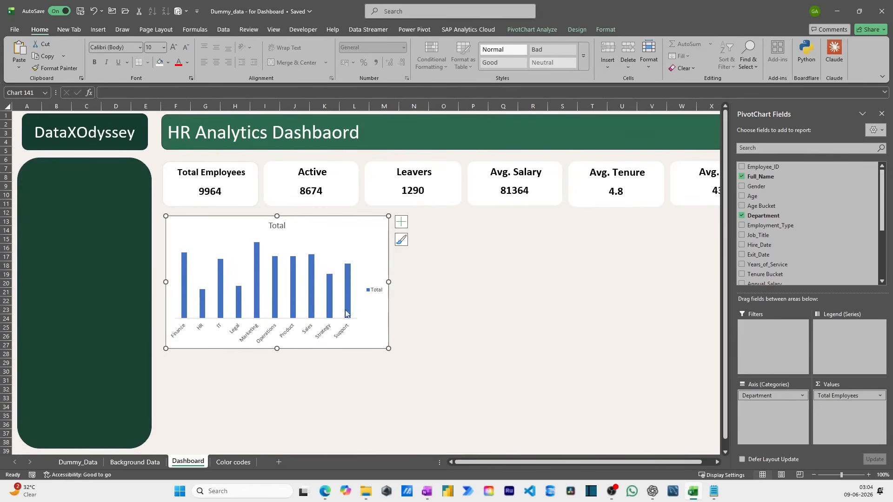
pyautogui.click(371, 290)
pyautogui.press('Delete')
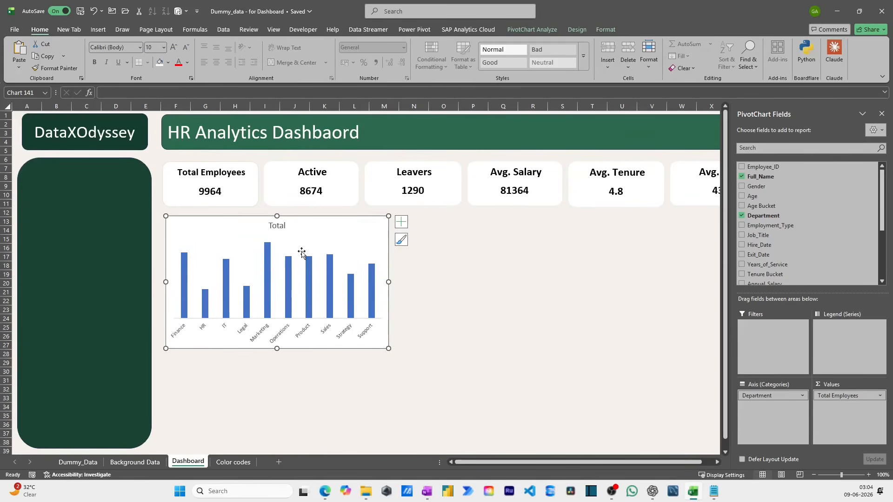
# - Change the department chart's title to "Headcount by Department"
pyautogui.click(280, 228)
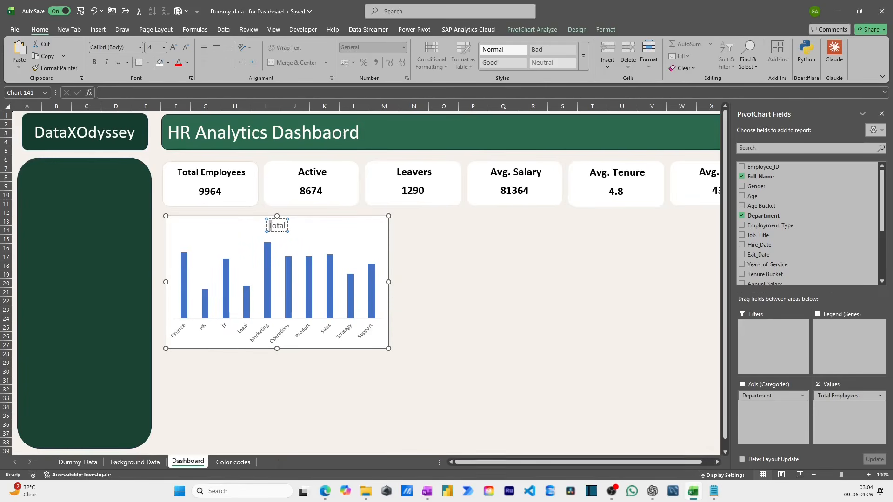
pyautogui.write('Headc')
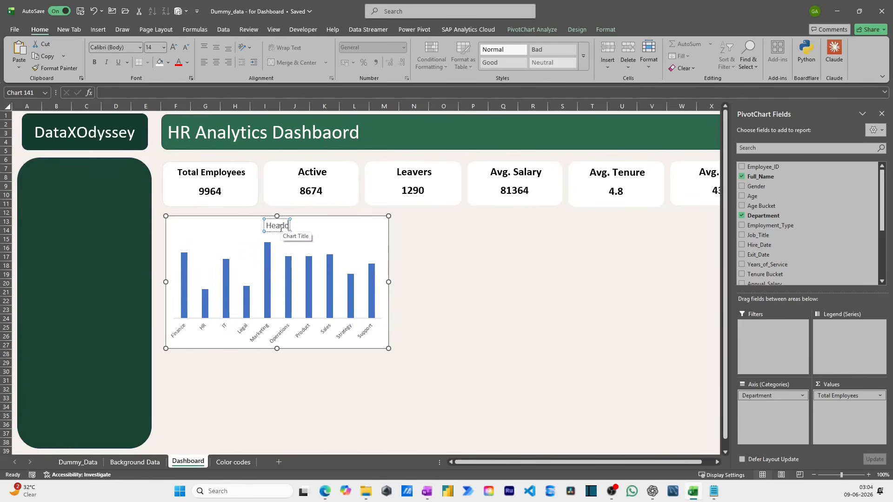
pyautogui.write('ount by Departmne')
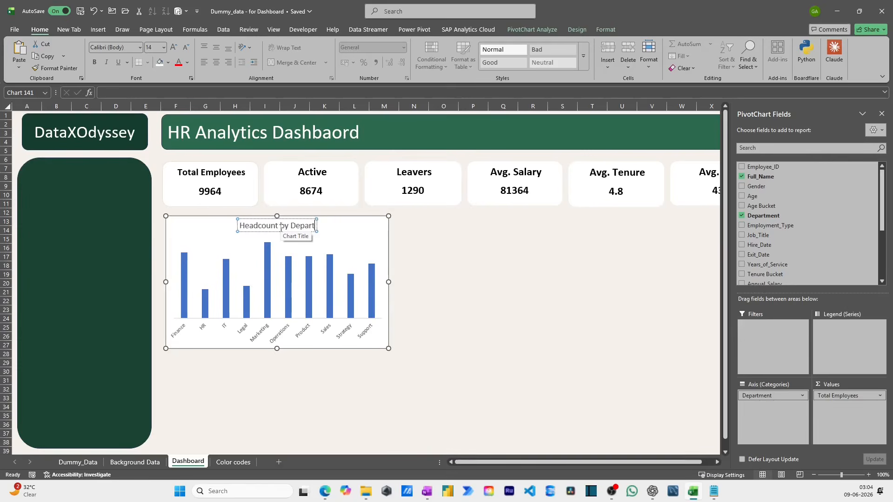
pyautogui.press('BackSpace')
pyautogui.press('BackSpace')
pyautogui.press('BackSpace')
pyautogui.write('ment')
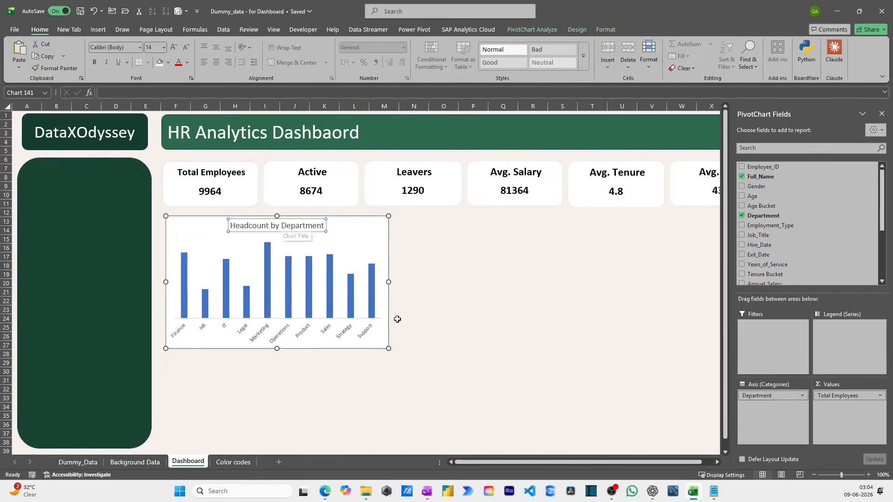
# - Widen the department chart to about nine columns, reduce its height slightly, and close the PivotChart field list
pyautogui.moveTo(388, 282); pyautogui.dragTo(440, 282)
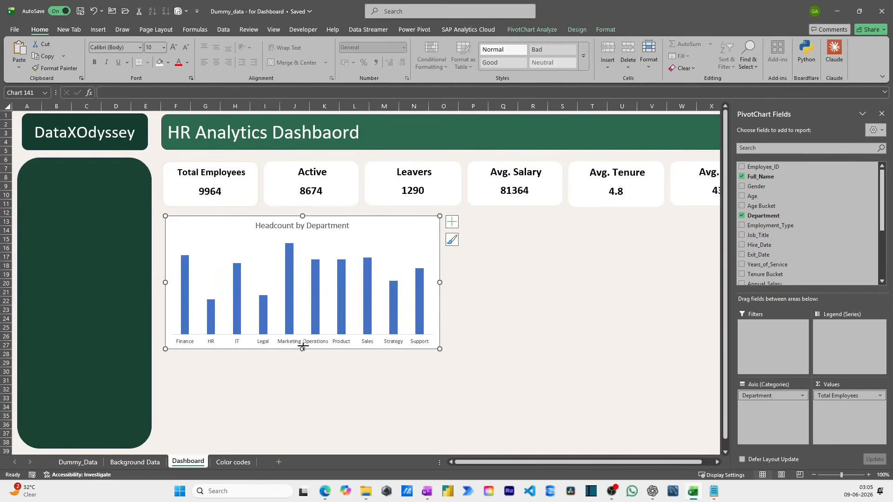
pyautogui.moveTo(303, 348); pyautogui.dragTo(303, 326)
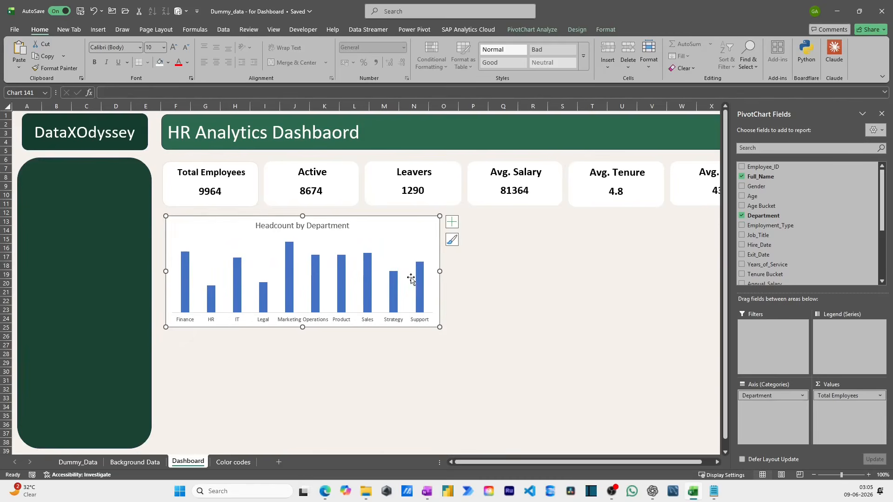
pyautogui.moveTo(439, 272)
pyautogui.mouseDown()
pyautogui.moveTo(431, 272)
pyautogui.moveTo(442, 272)
pyautogui.mouseUp()
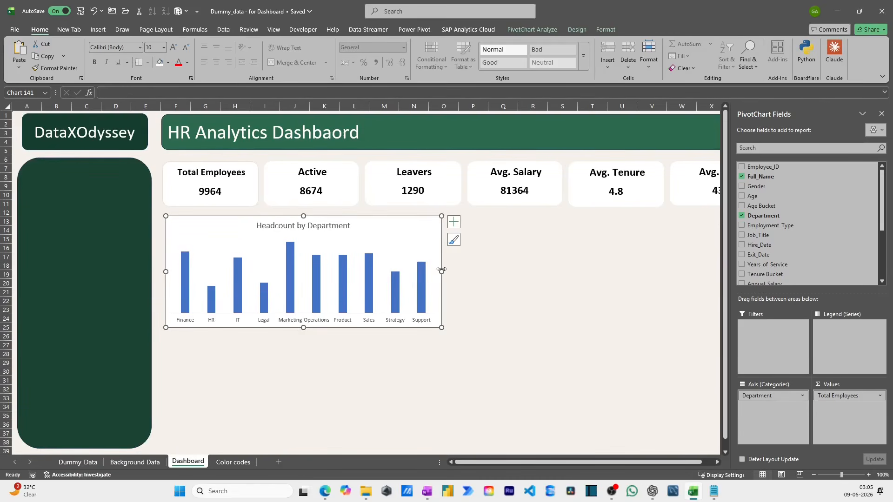
pyautogui.click(881, 114)
pyautogui.click(500, 288)
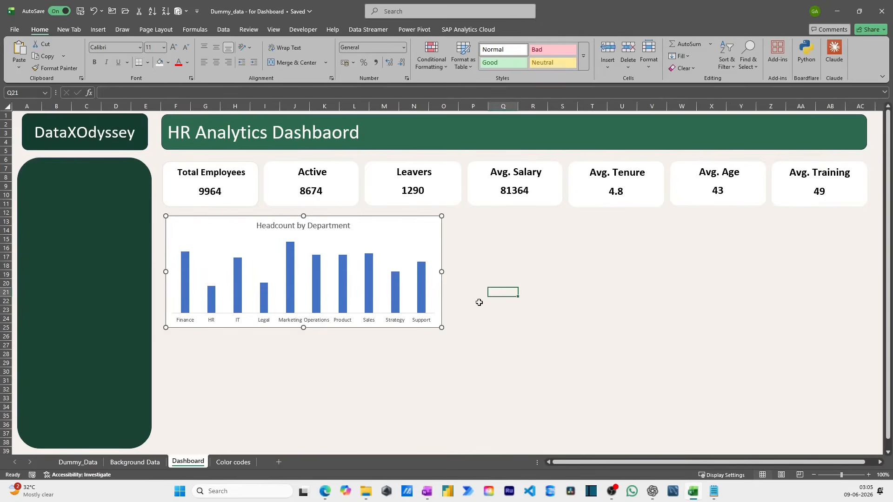
# - Add data labels to the department chart's columns and nudge the chart up closer to the KPI cards
pyautogui.click(396, 322)
pyautogui.click(397, 328)
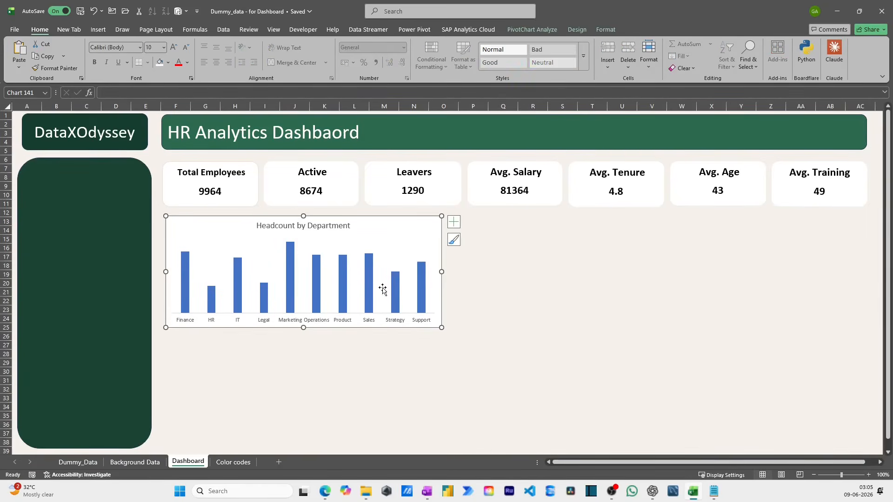
pyautogui.rightClick(367, 267)
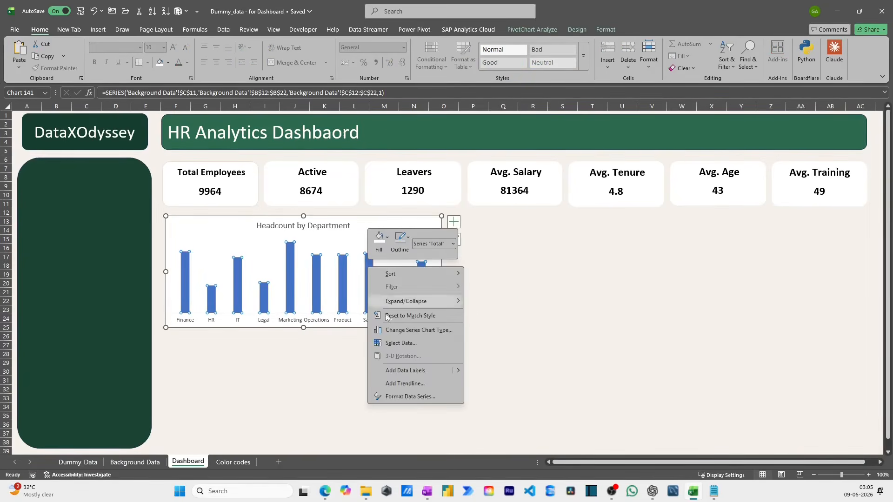
pyautogui.click(401, 374)
pyautogui.click(411, 363)
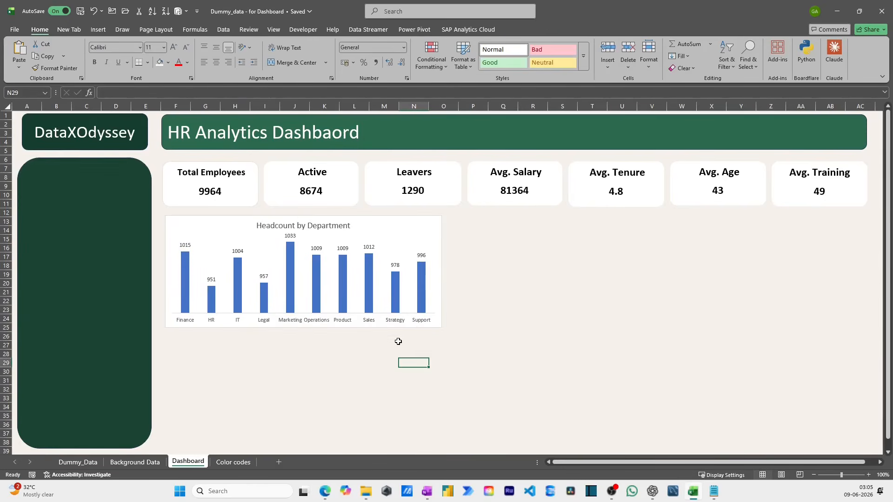
pyautogui.click(392, 328)
pyautogui.moveTo(391, 327); pyautogui.dragTo(393, 325)
pyautogui.click(470, 317)
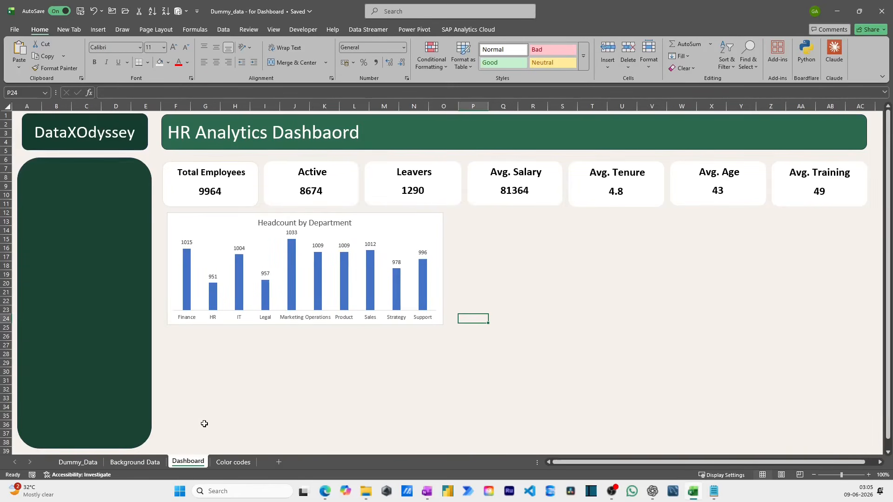
# - Insert a 2-D pie PivotChart from the Gender and Total Employees pivot table in E11:F14 on Background Data
pyautogui.click(228, 462)
pyautogui.click(135, 462)
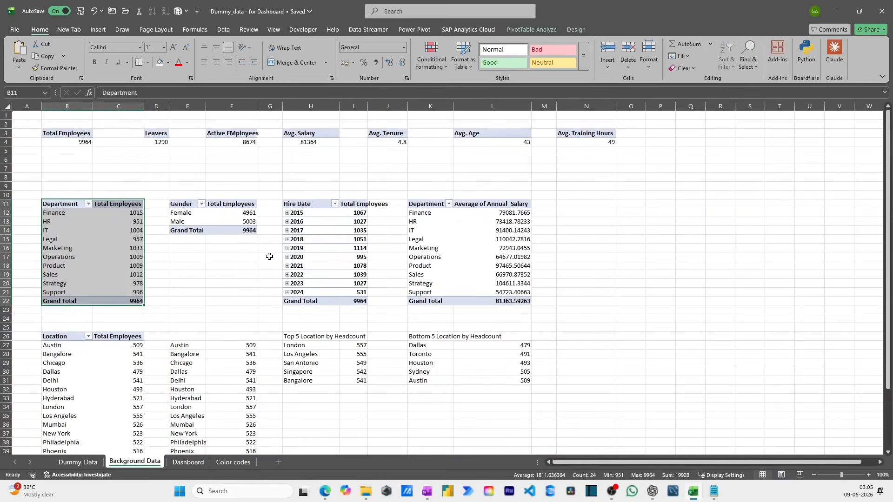
pyautogui.moveTo(191, 202); pyautogui.dragTo(246, 230)
pyautogui.click(98, 32)
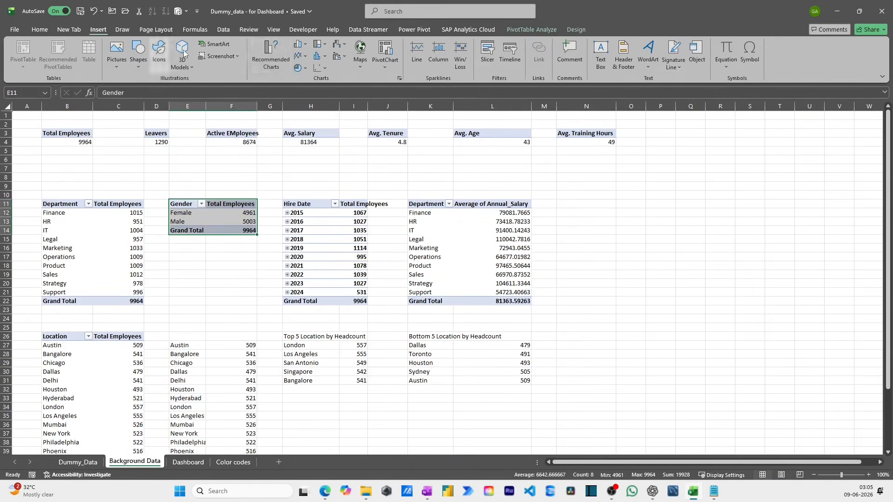
pyautogui.click(303, 69)
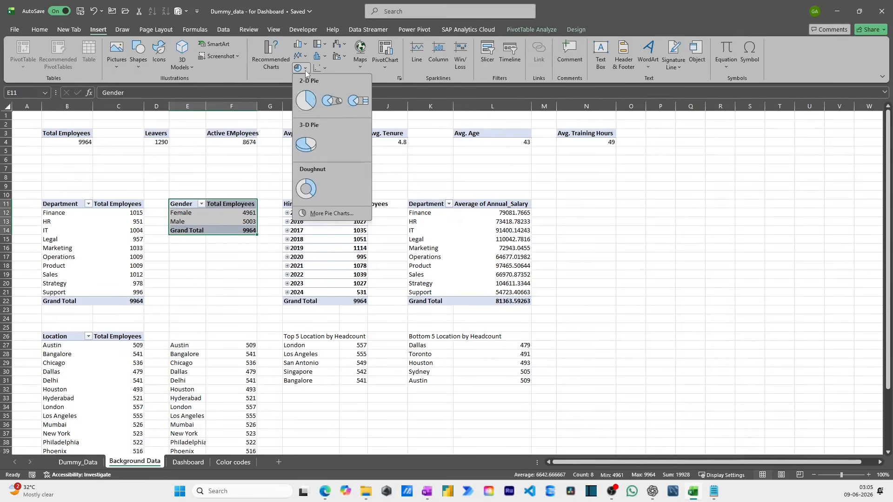
pyautogui.click(306, 100)
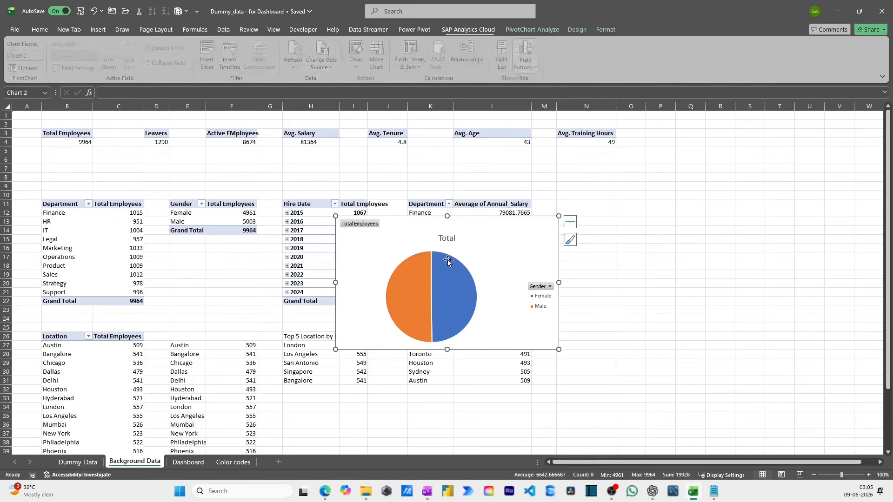
# - Move the gender pie chart to the Dashboard sheet and place it just right of the department headcount chart
pyautogui.click(463, 218)
pyautogui.hotkey('ctrl', 'x')
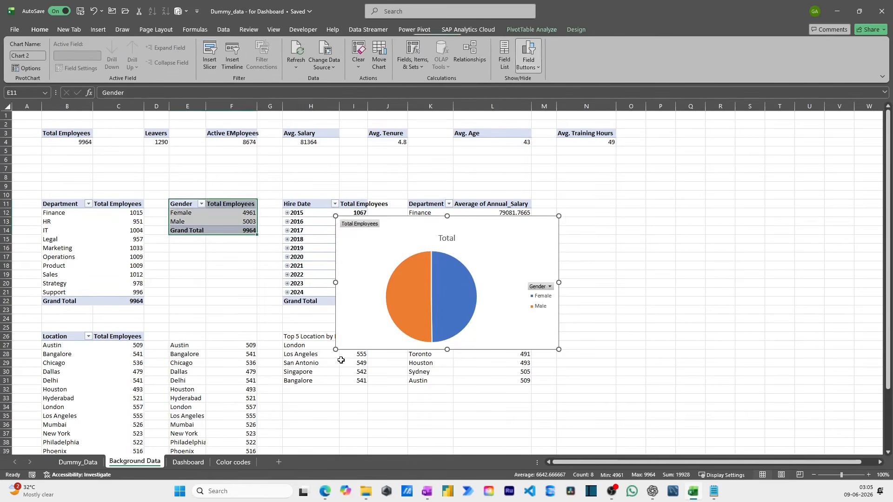
pyautogui.click(183, 463)
pyautogui.hotkey('ctrl', 'v')
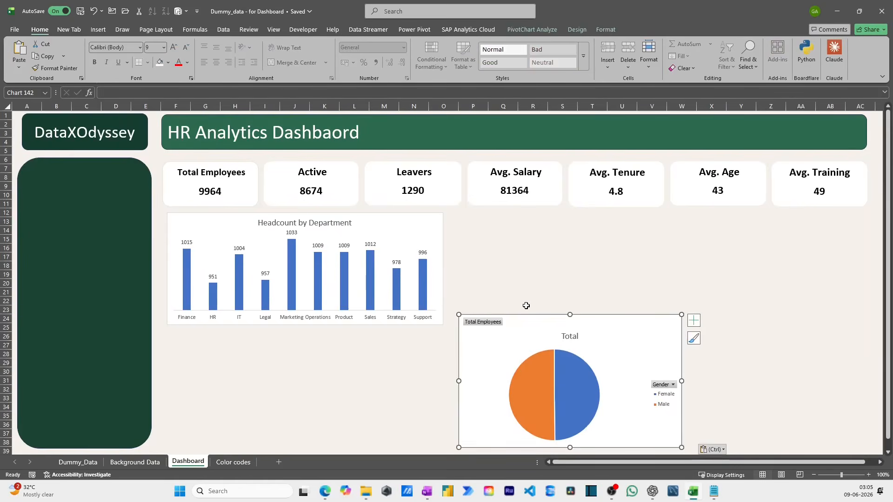
pyautogui.moveTo(524, 316); pyautogui.dragTo(516, 215)
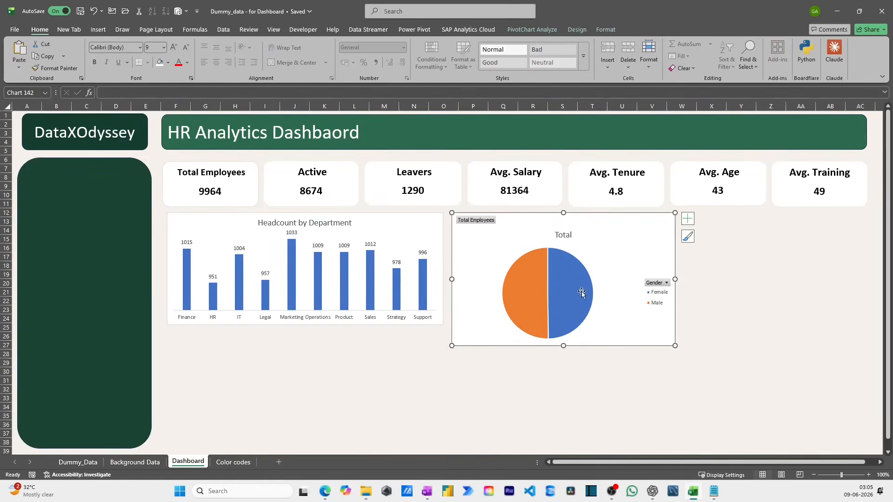
# - Shrink the gender pie chart to about four columns wide and match the department chart's bottom edge
pyautogui.moveTo(564, 346); pyautogui.dragTo(565, 321)
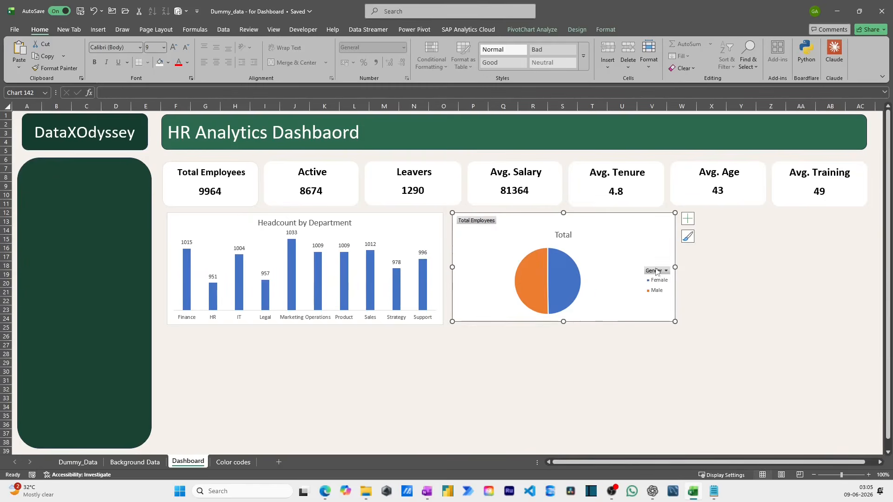
pyautogui.moveTo(674, 267); pyautogui.dragTo(567, 267)
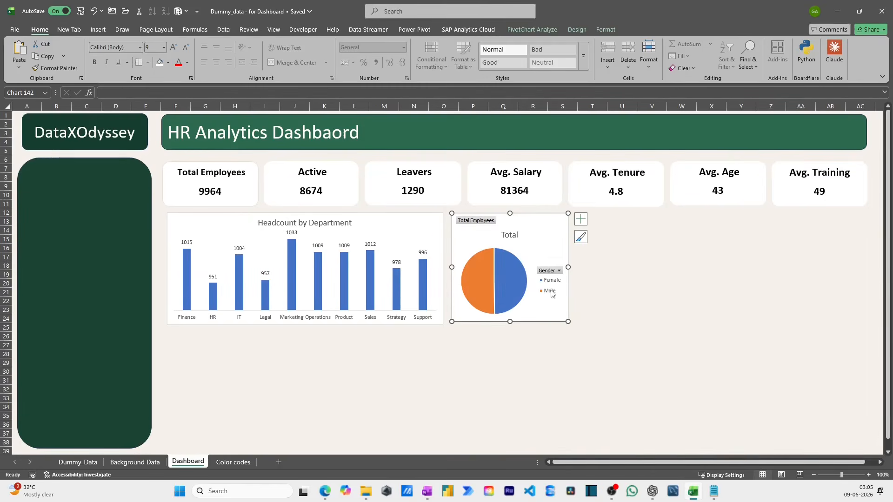
pyautogui.moveTo(511, 322); pyautogui.dragTo(510, 323)
# - Hide all field buttons on the gender pie chart and add data labels to its slices
pyautogui.rightClick(485, 231)
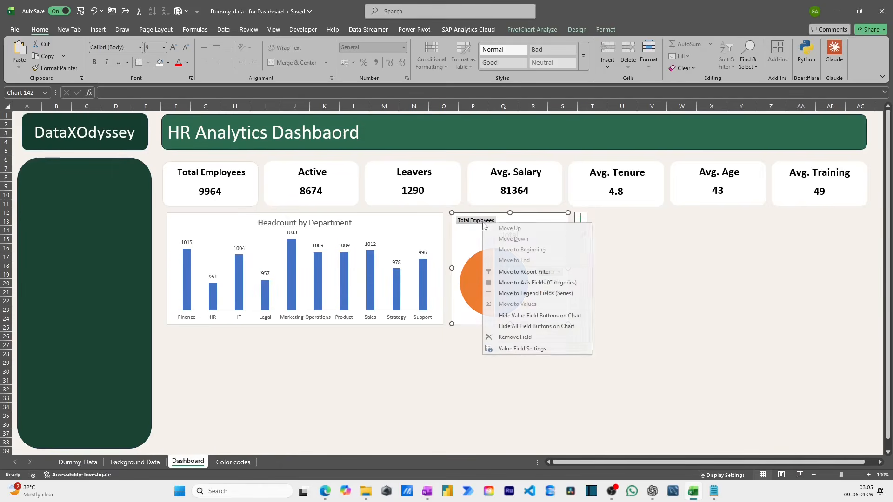
pyautogui.click(524, 322)
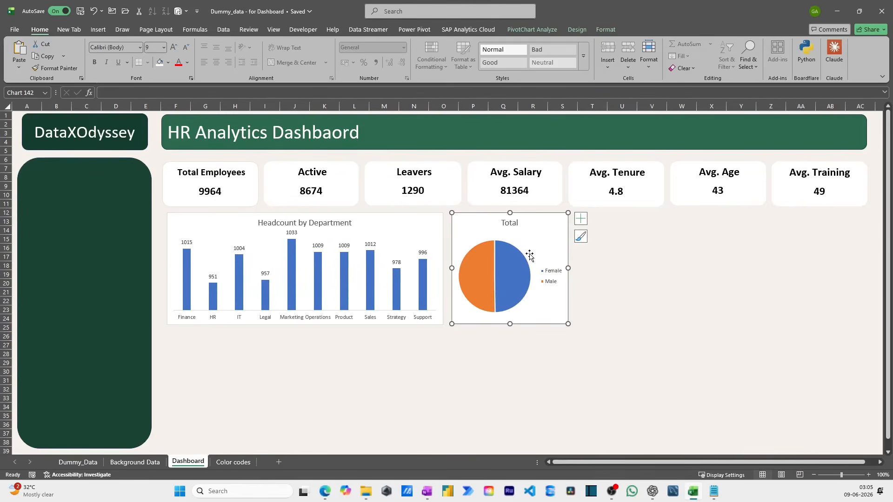
pyautogui.rightClick(515, 267)
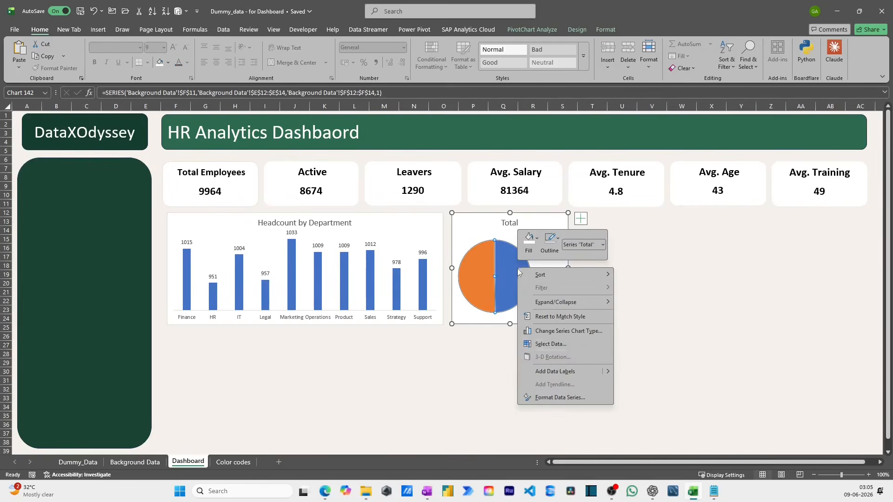
pyautogui.click(559, 373)
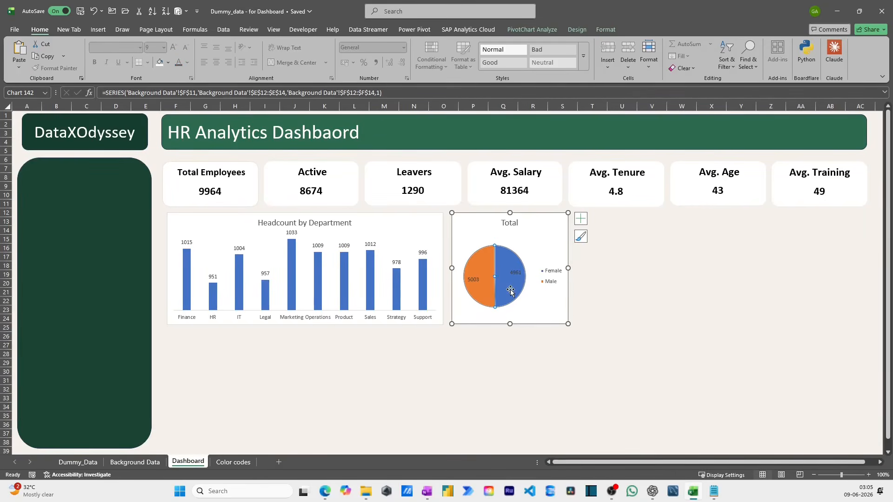
# - Apply the quick layout with a title, a legend above the pie and percentage labels to the gender chart
pyautogui.click(577, 29)
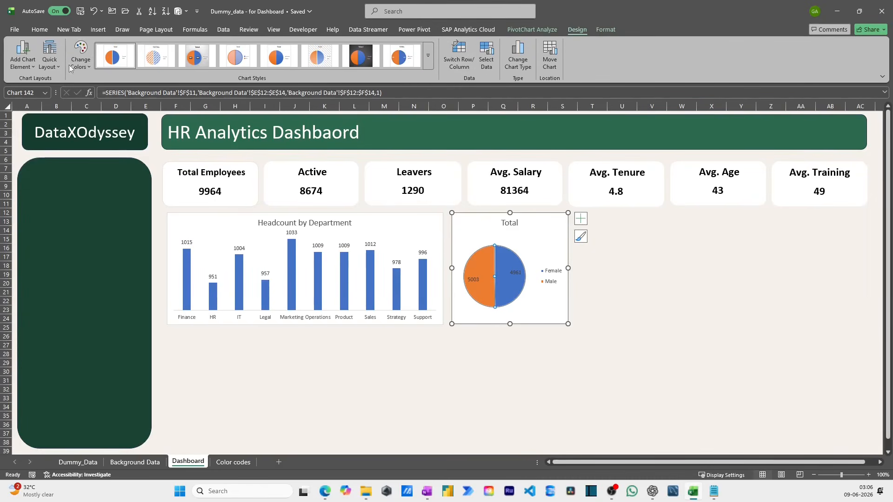
pyautogui.click(22, 63)
pyautogui.click(51, 62)
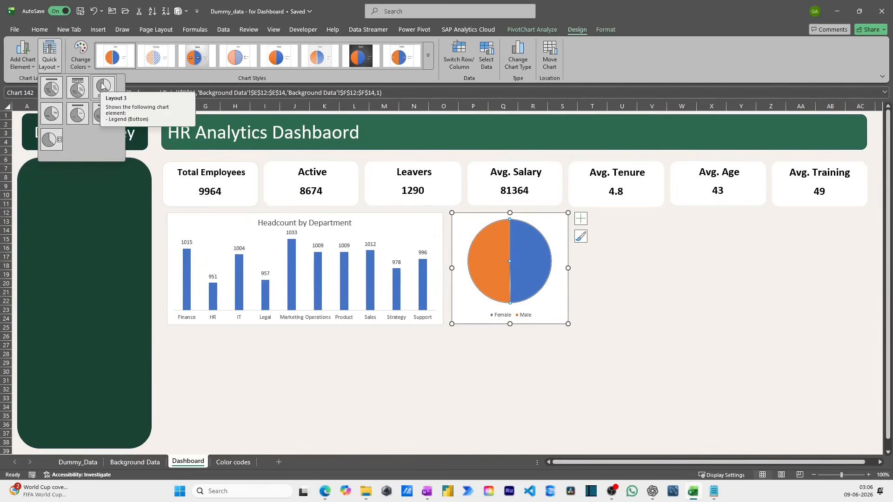
pyautogui.click(89, 90)
# - Delete the gender pie chart's title and nudge the chart slightly closer to the department chart
pyautogui.click(519, 222)
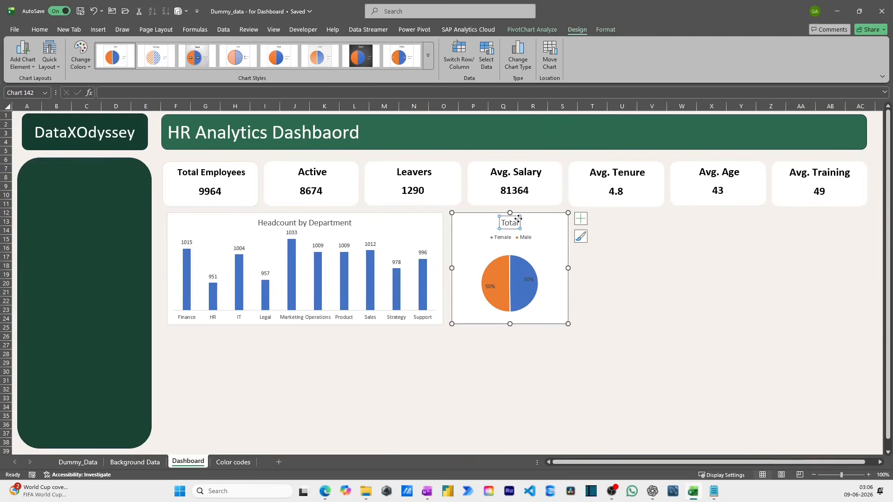
pyautogui.press('Delete')
pyautogui.click(604, 275)
pyautogui.click(545, 242)
pyautogui.click(591, 265)
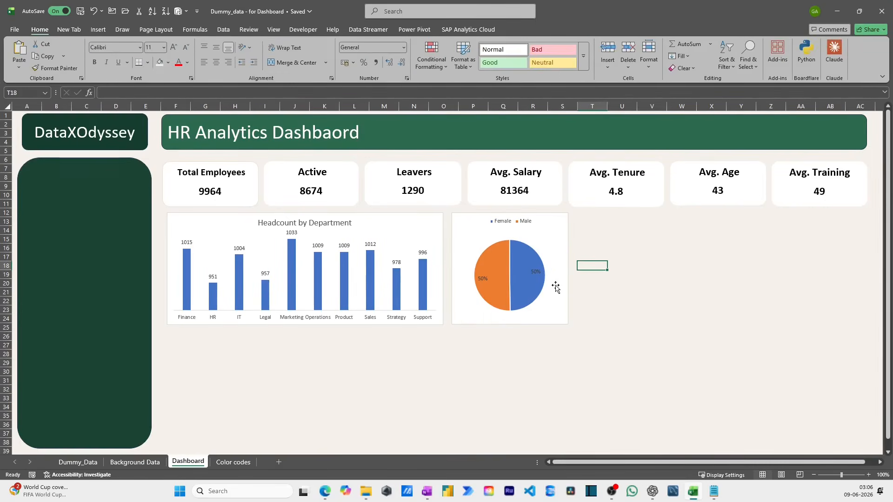
pyautogui.moveTo(548, 303); pyautogui.dragTo(545, 301)
pyautogui.click(614, 292)
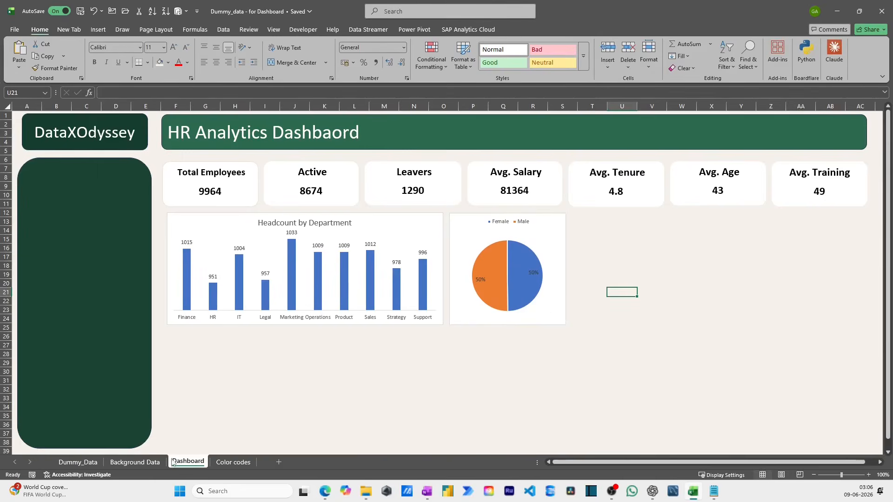
# - Copy the Department and Average of Annual_Salary pivot table from K11:L22 on Background Data to V16 on Dashboard
pyautogui.click(143, 463)
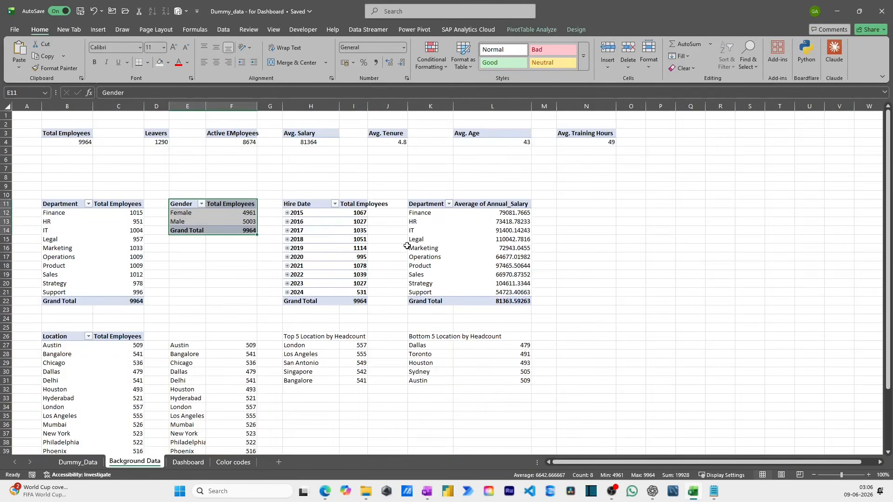
pyautogui.click(430, 240)
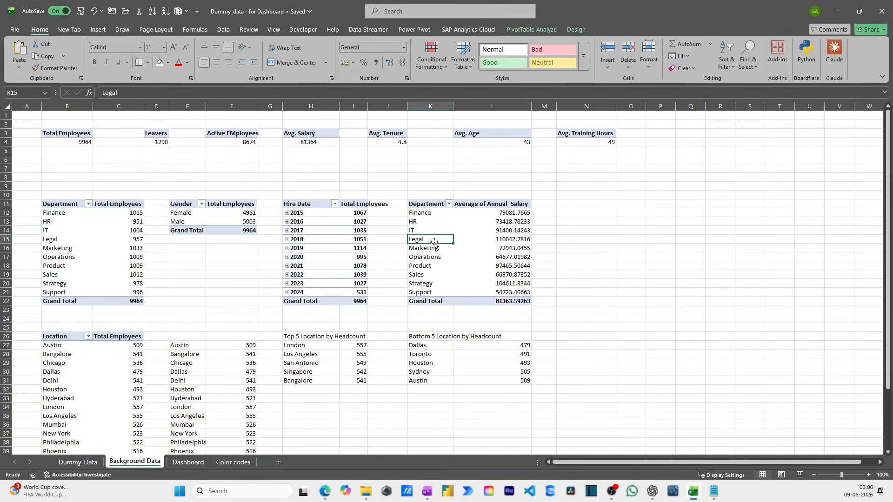
pyautogui.click(430, 206)
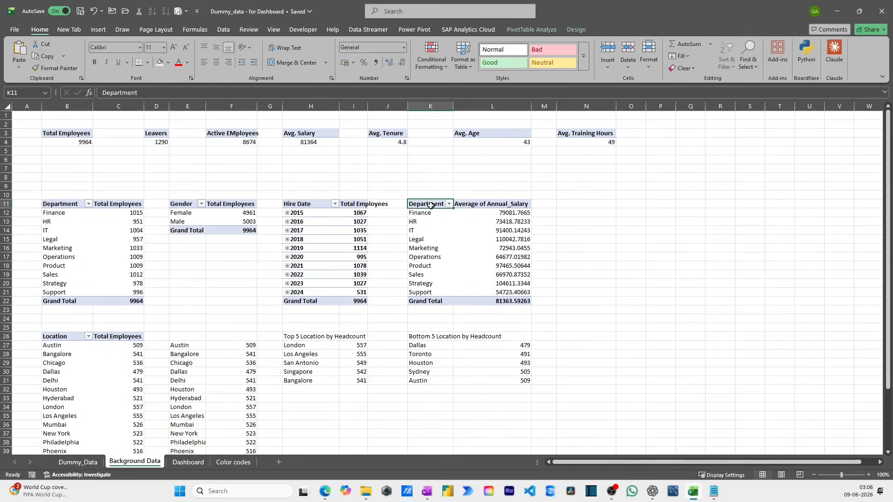
pyautogui.moveTo(430, 205); pyautogui.dragTo(465, 301)
pyautogui.hotkey('ctrl', 'c')
pyautogui.click(188, 462)
pyautogui.click(646, 248)
pyautogui.hotkey('ctrl', 'v')
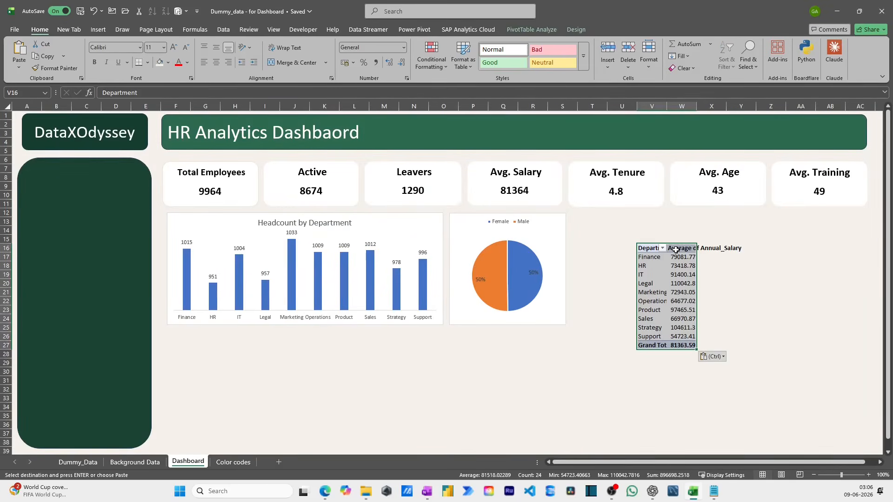
# - Rename the salary column header in W16 to Avg. Salary and show its values without decimals
pyautogui.click(676, 250)
pyautogui.write('Avg. Sa')
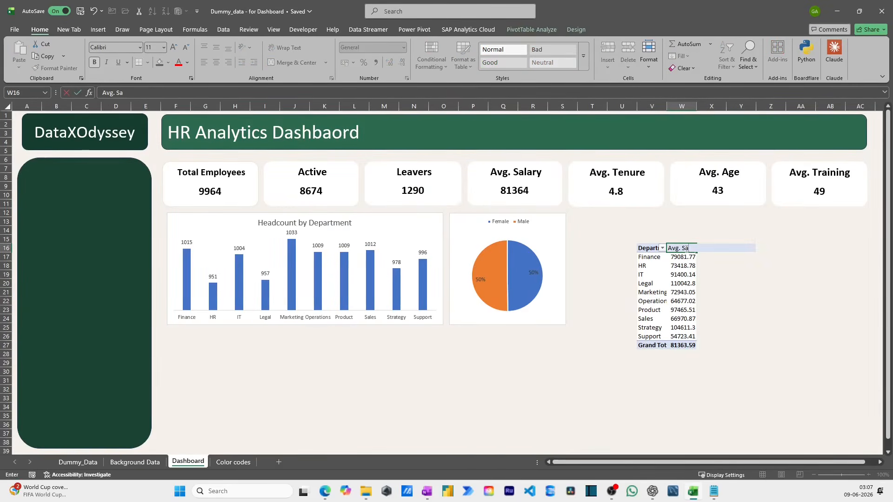
pyautogui.write('lary')
pyautogui.press('Return')
pyautogui.moveTo(682, 256); pyautogui.dragTo(686, 344)
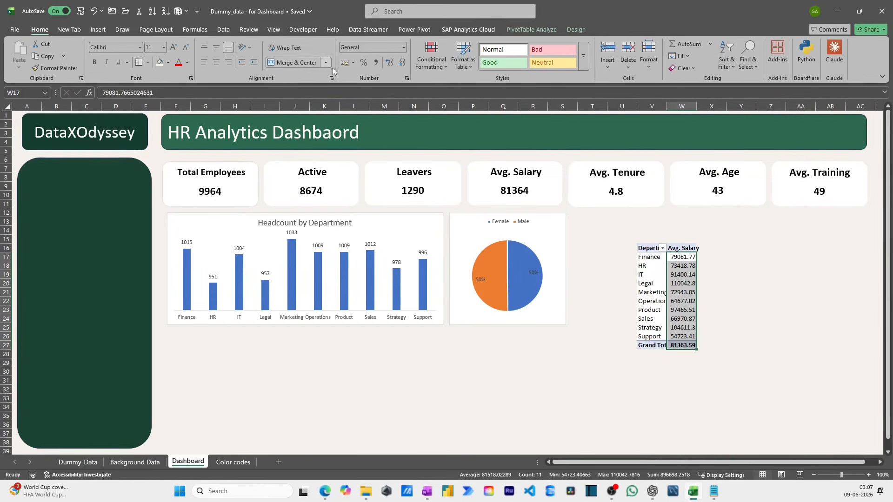
pyautogui.click(401, 62)
pyautogui.click(402, 64)
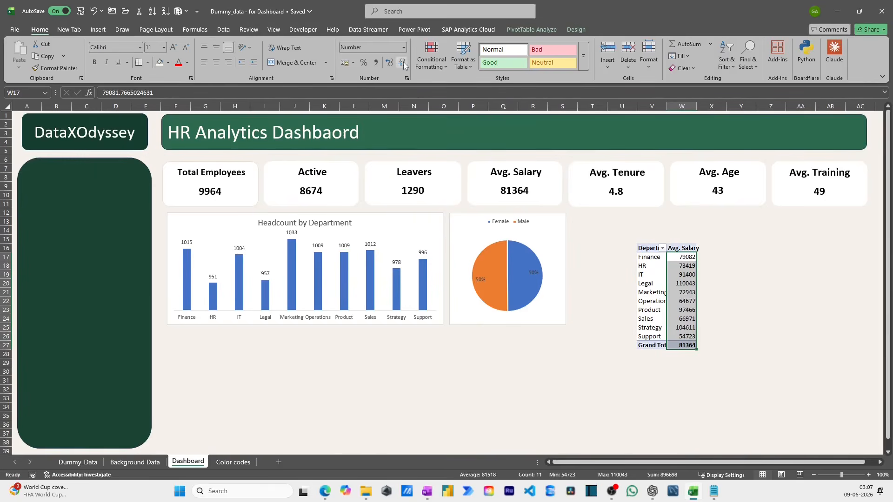
# - Set the KPI cards, both charts, the title and logo banners and the side panel to not move or size with cells
pyautogui.click(648, 239)
pyautogui.click(651, 249)
pyautogui.moveTo(572, 230); pyautogui.dragTo(593, 230)
pyautogui.click(560, 204)
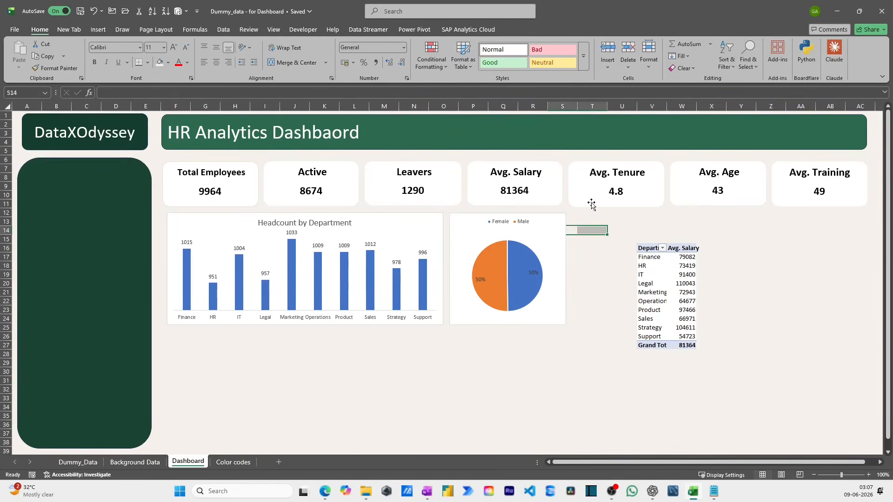
pyautogui.click(590, 205)
pyautogui.keyDown('ctrl'); pyautogui.click(543, 202); pyautogui.keyUp('ctrl')
pyautogui.keyDown('ctrl'); pyautogui.click(436, 195); pyautogui.keyUp('ctrl')
pyautogui.keyDown('ctrl'); pyautogui.click(325, 199); pyautogui.keyUp('ctrl')
pyautogui.keyDown('ctrl'); pyautogui.click(229, 193); pyautogui.keyUp('ctrl')
pyautogui.keyDown('ctrl'); pyautogui.click(252, 225); pyautogui.keyUp('ctrl')
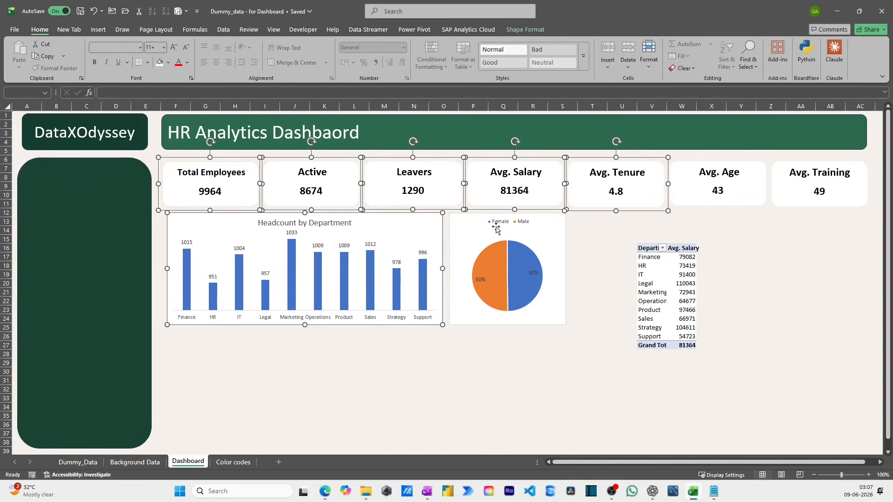
pyautogui.keyDown('ctrl'); pyautogui.click(704, 198); pyautogui.keyUp('ctrl')
pyautogui.keyDown('ctrl'); pyautogui.click(557, 248); pyautogui.keyUp('ctrl')
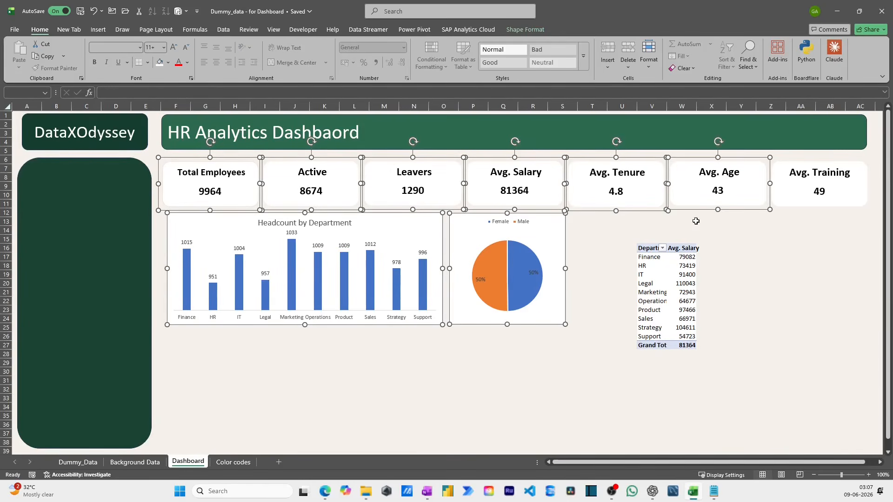
pyautogui.keyDown('ctrl'); pyautogui.click(777, 206); pyautogui.keyUp('ctrl')
pyautogui.keyDown('ctrl'); pyautogui.click(754, 148); pyautogui.keyUp('ctrl')
pyautogui.keyDown('ctrl'); pyautogui.click(116, 139); pyautogui.keyUp('ctrl')
pyautogui.keyDown('ctrl'); pyautogui.click(149, 210); pyautogui.keyUp('ctrl')
pyautogui.rightClick(149, 210)
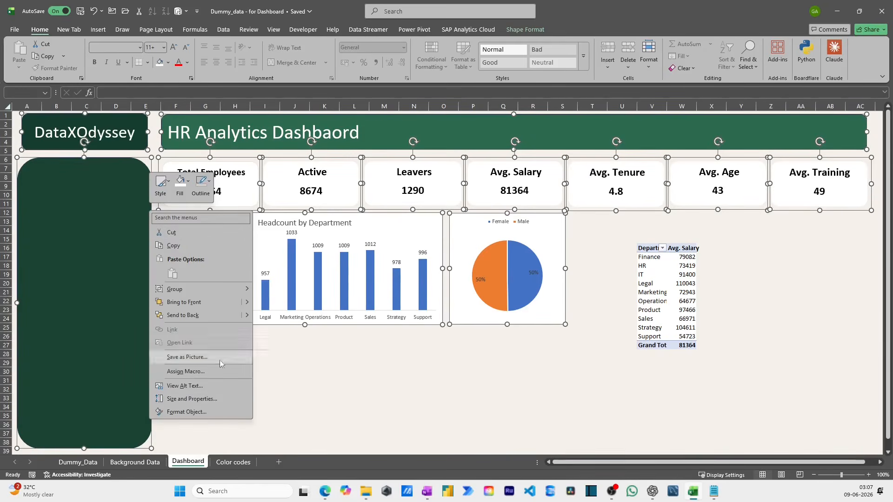
pyautogui.click(192, 398)
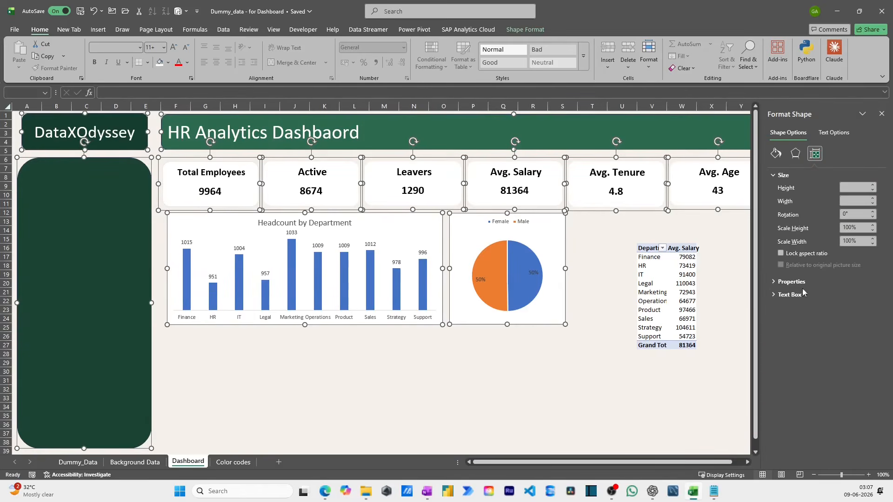
pyautogui.click(778, 282)
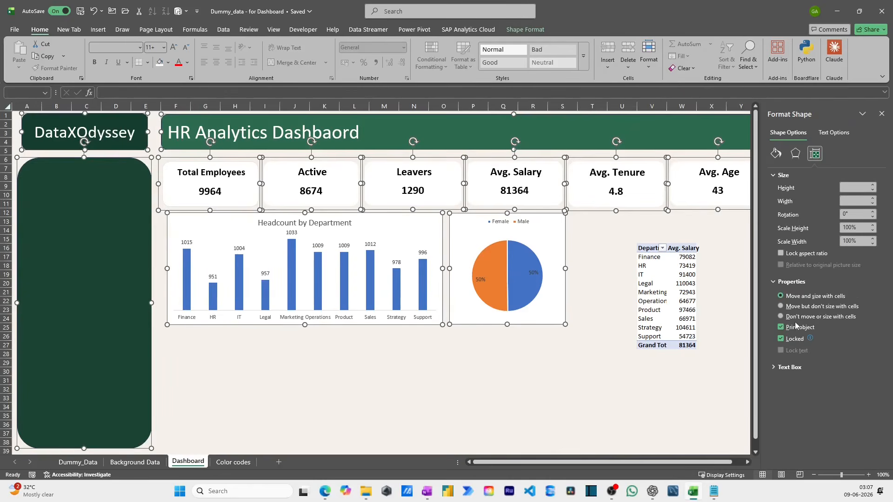
pyautogui.click(881, 114)
# - Autofit columns V and W to the Department and Avg. Salary headers
pyautogui.click(677, 251)
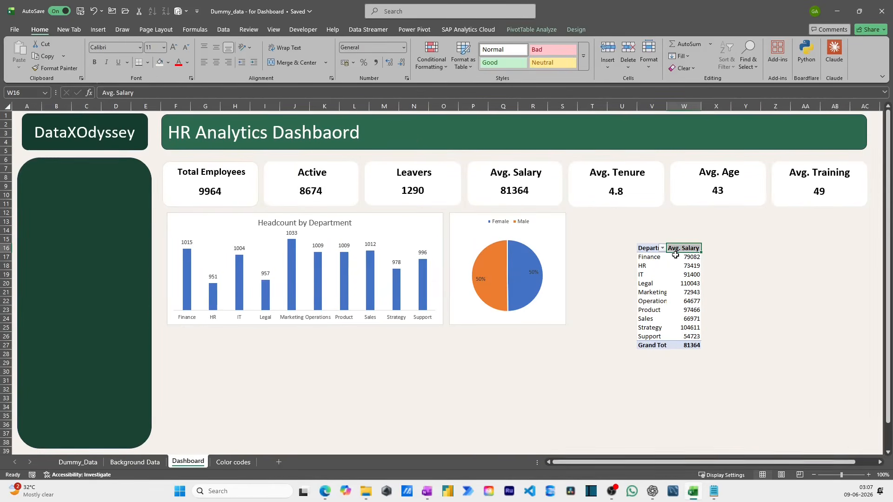
pyautogui.press('Left')
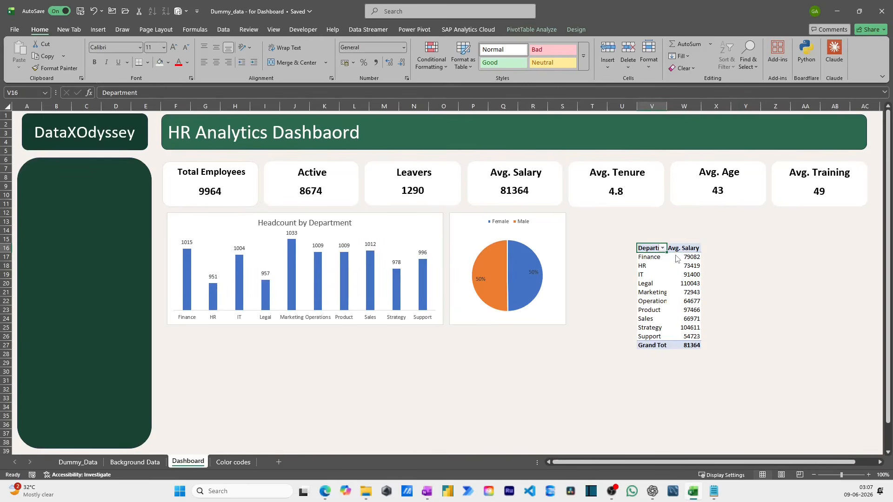
pyautogui.hotkey('alt', 'h')
pyautogui.press('o')
pyautogui.press('i')
# - Center the Avg. Salary header and values in W16:W27 horizontally and align them to the middle vertically
pyautogui.press('Right')
pyautogui.press('Left')
pyautogui.hotkey('shift', 'Right')
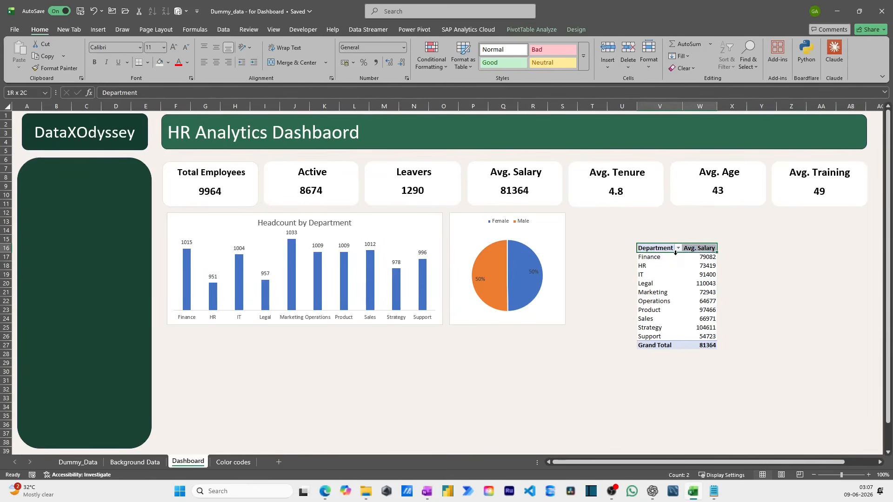
pyautogui.hotkey('ctrl', 'shift', 'Down')
pyautogui.moveTo(697, 249); pyautogui.dragTo(700, 345)
pyautogui.click(217, 48)
pyautogui.click(216, 62)
pyautogui.click(811, 282)
# - Move the Department and Avg. Salary pivot table from V16 to T13, beside the gender pie chart
pyautogui.moveTo(650, 252); pyautogui.dragTo(695, 345)
pyautogui.hotkey('ctrl', 'c')
pyautogui.click(592, 223)
pyautogui.hotkey('ctrl', 'v')
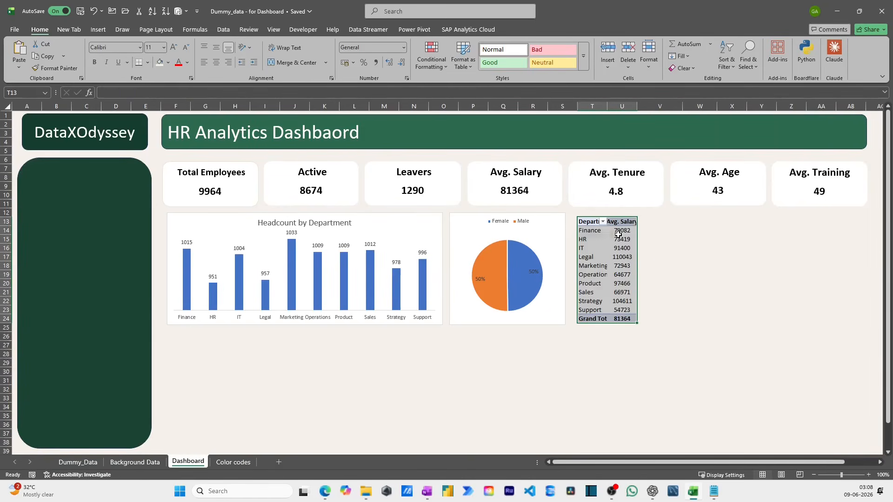
# - Autofit columns T and U to the contents of the moved average salary table
pyautogui.click(600, 223)
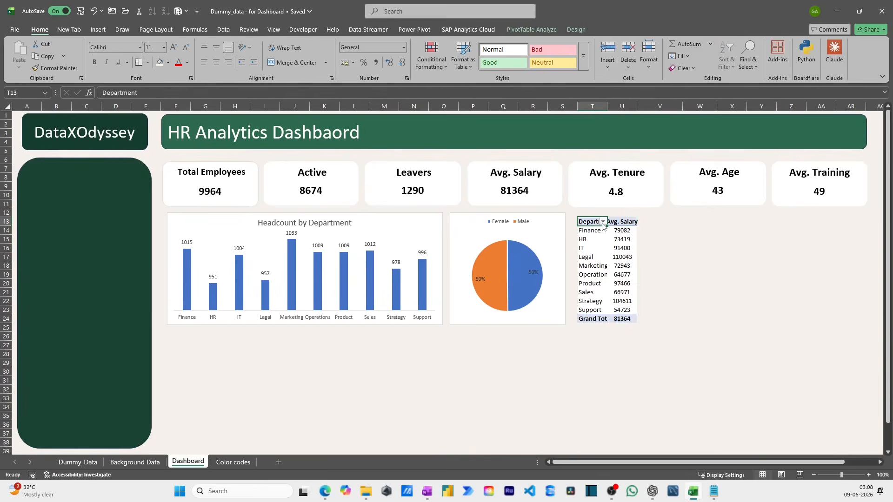
pyautogui.hotkey('alt', 'h')
pyautogui.press('o')
pyautogui.press('i')
pyautogui.press('Right')
pyautogui.hotkey('ctrl', 'shift', 'Down')
pyautogui.hotkey('alt', 'h')
pyautogui.press('o')
pyautogui.press('i')
pyautogui.click(758, 227)
pyautogui.click(732, 250)
# - Insert a basic 2-D line pivot chart from the Hire Date table in H11:I22 on Background Data
pyautogui.click(135, 463)
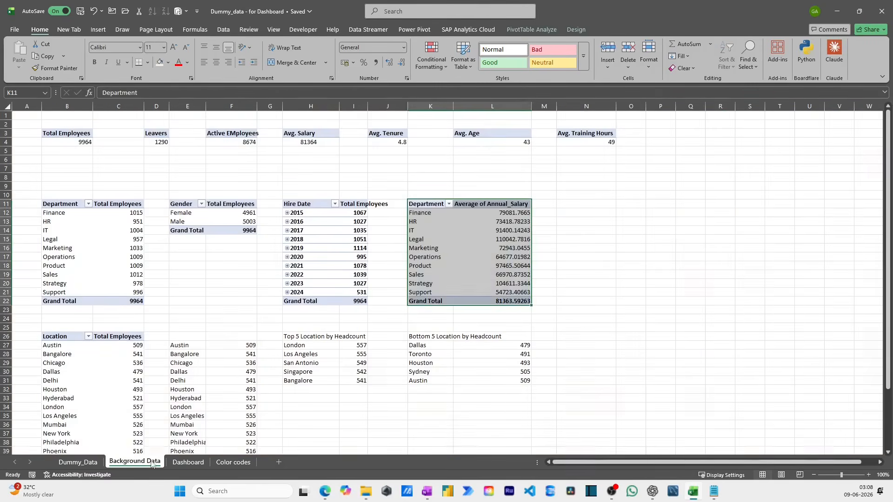
pyautogui.click(403, 329)
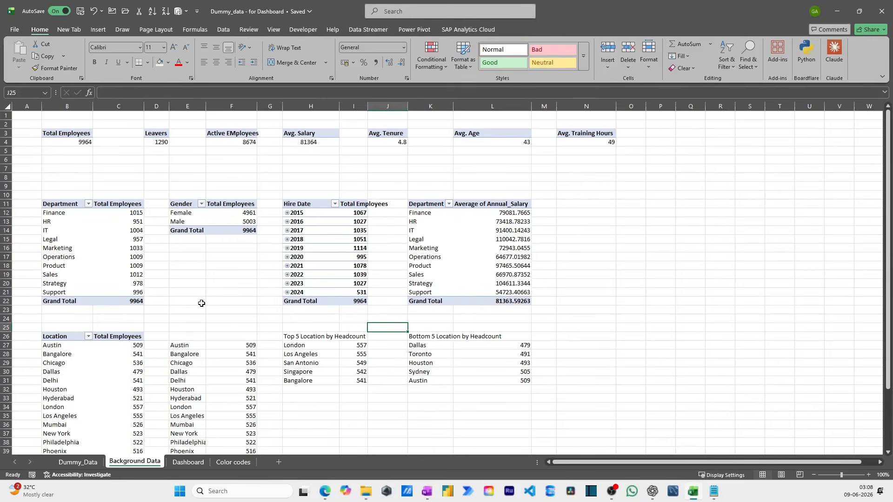
pyautogui.click(311, 206)
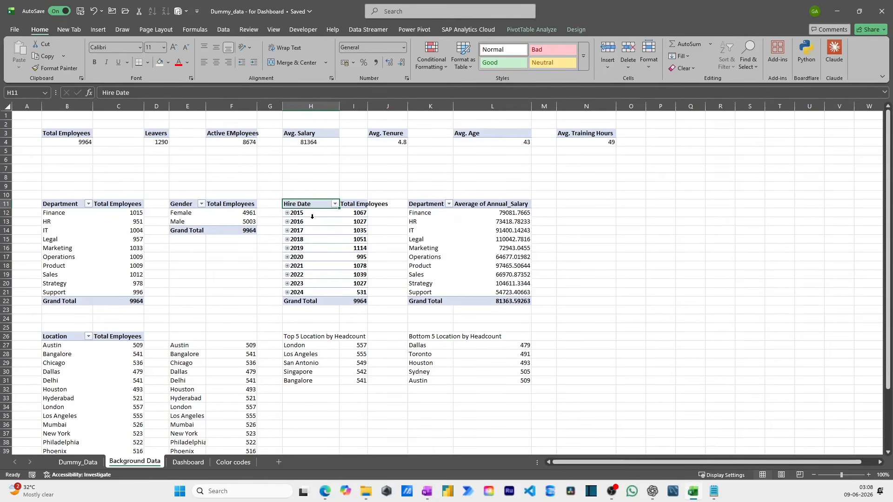
pyautogui.moveTo(308, 204); pyautogui.dragTo(349, 300)
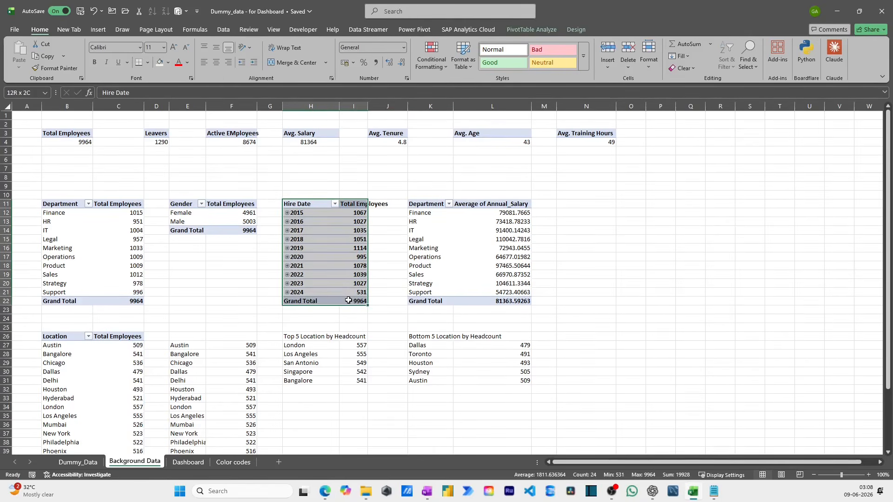
pyautogui.click(98, 29)
pyautogui.click(300, 56)
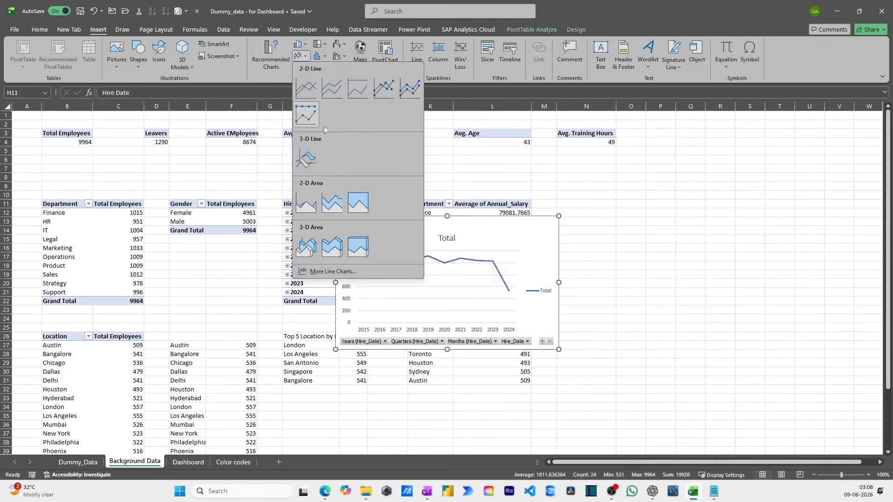
pyautogui.click(306, 97)
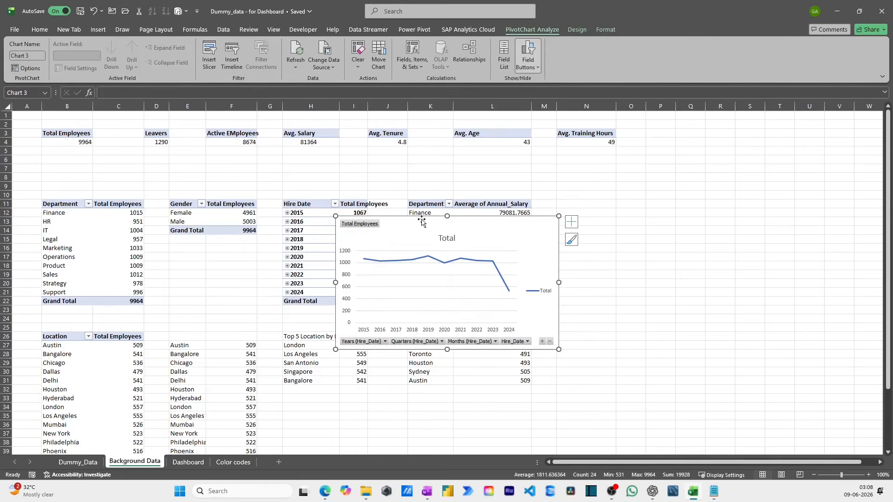
# - Move the hire date line chart to the Dashboard sheet and position it below the average salary table
pyautogui.hotkey('ctrl', 'x')
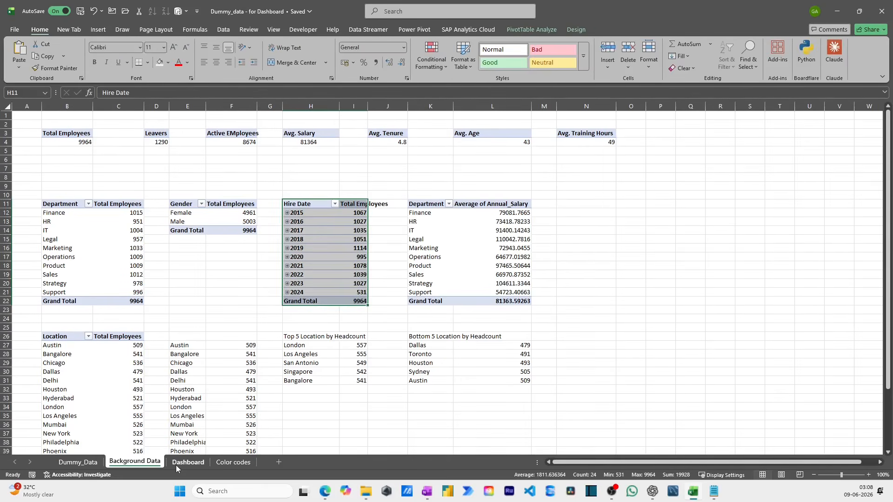
pyautogui.click(188, 462)
pyautogui.hotkey('ctrl', 'v')
pyautogui.moveTo(779, 378); pyautogui.dragTo(586, 424)
pyautogui.scroll(2, 651, 358)
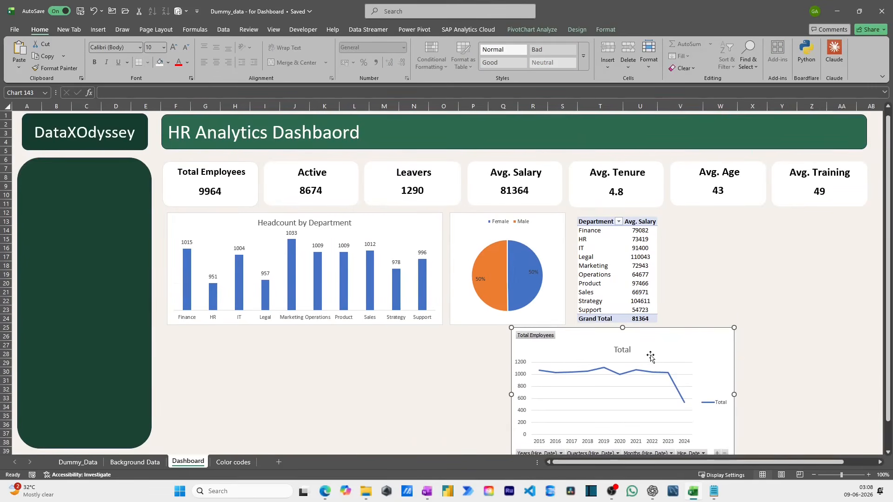
# - Hide all field buttons on the hire date line chart and remove its vertical axis and gridlines
pyautogui.rightClick(539, 343)
pyautogui.click(590, 443)
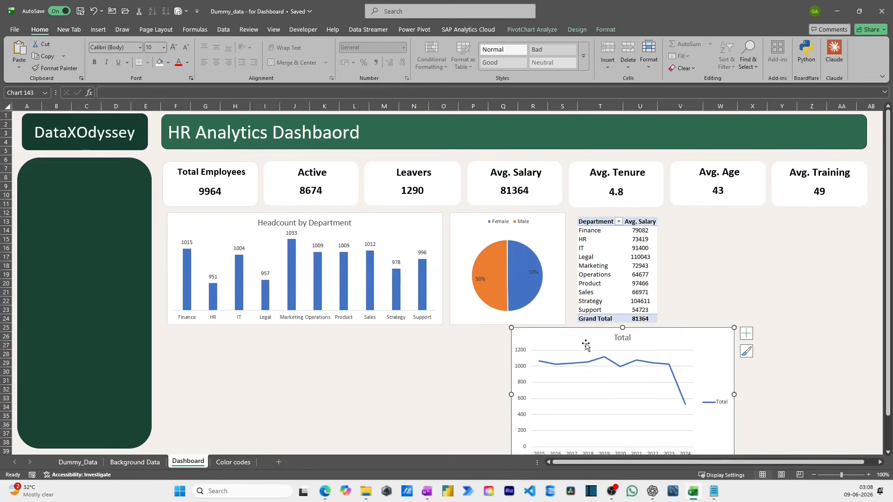
pyautogui.moveTo(586, 345); pyautogui.dragTo(586, 272)
pyautogui.click(521, 301)
pyautogui.press('Delete')
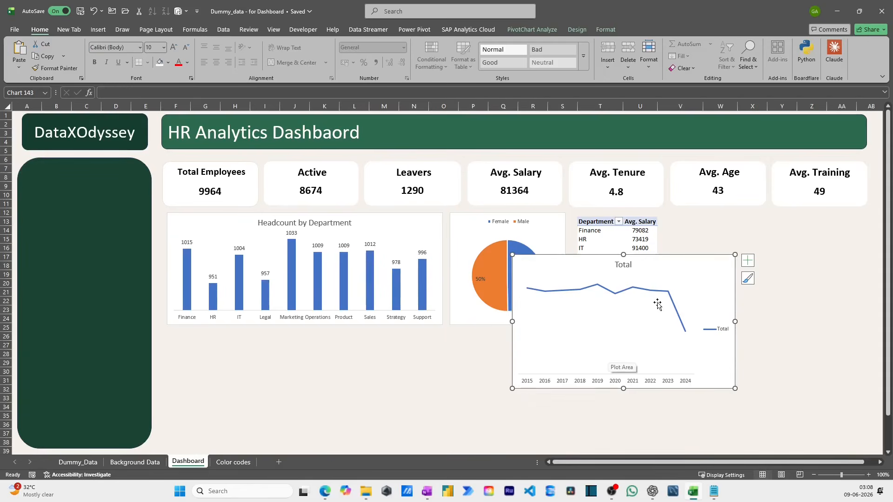
# - Add data labels to the hire date line and delete the chart's legend
pyautogui.rightClick(673, 302)
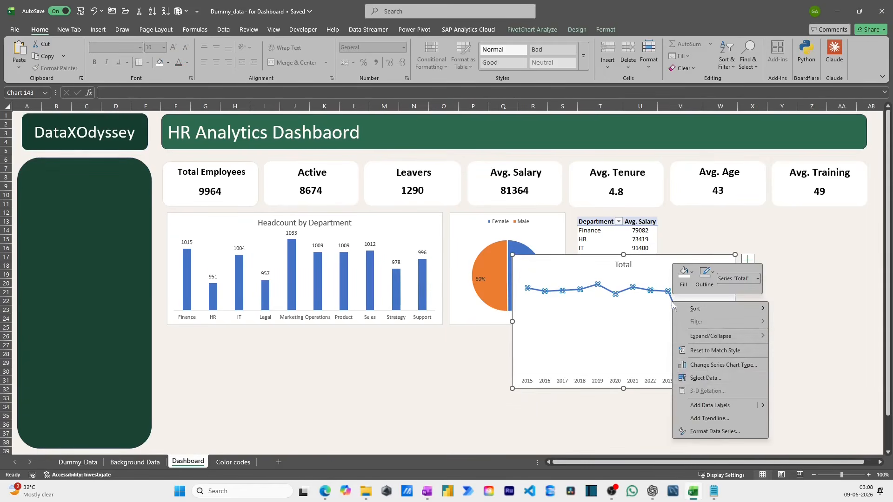
pyautogui.click(711, 406)
pyautogui.click(723, 331)
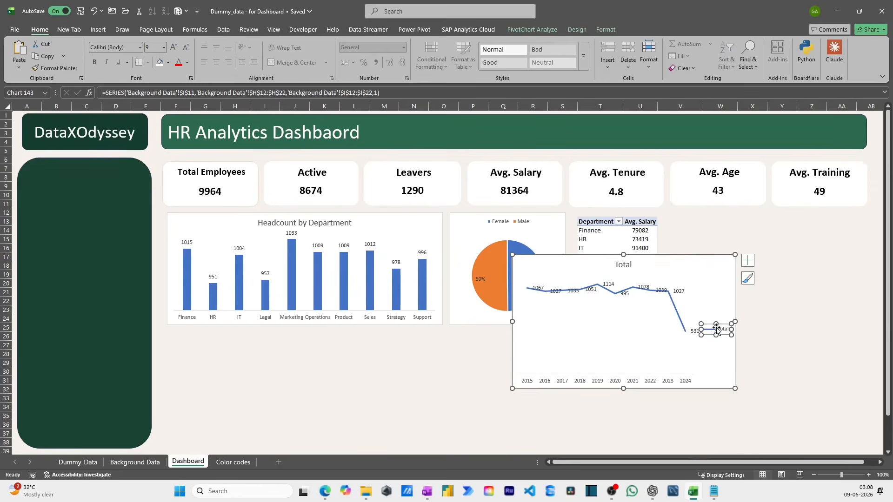
pyautogui.press('Delete')
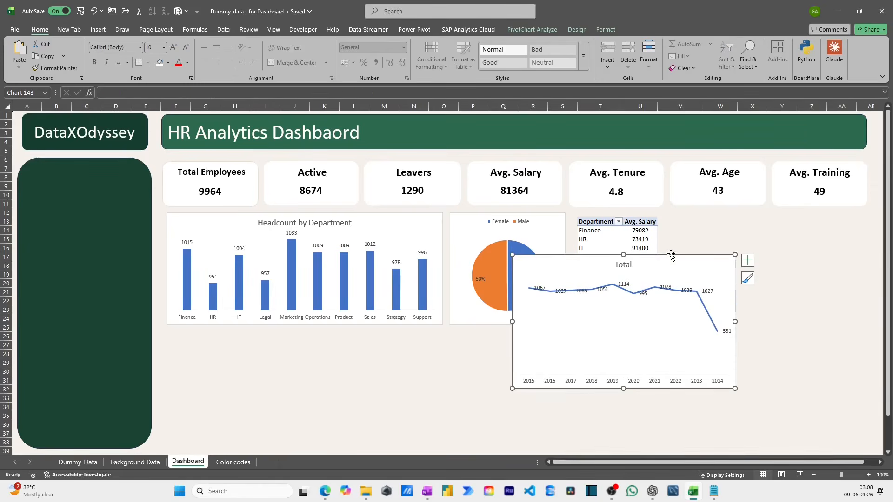
# - Shift the line chart aside and move the average salary table from T13 to M26, below the department chart
pyautogui.moveTo(672, 256); pyautogui.dragTo(780, 217)
pyautogui.moveTo(587, 223); pyautogui.dragTo(629, 317)
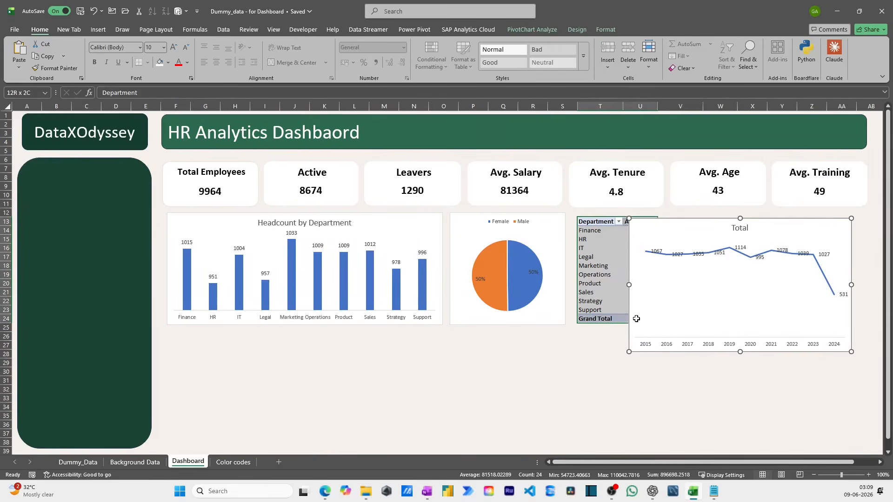
pyautogui.hotkey('ctrl', 'c')
pyautogui.click(177, 343)
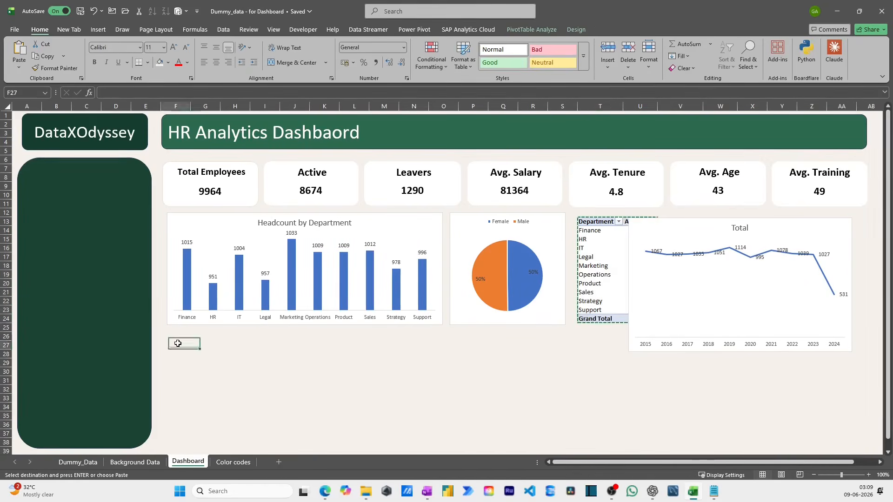
pyautogui.click(206, 344)
pyautogui.click(179, 335)
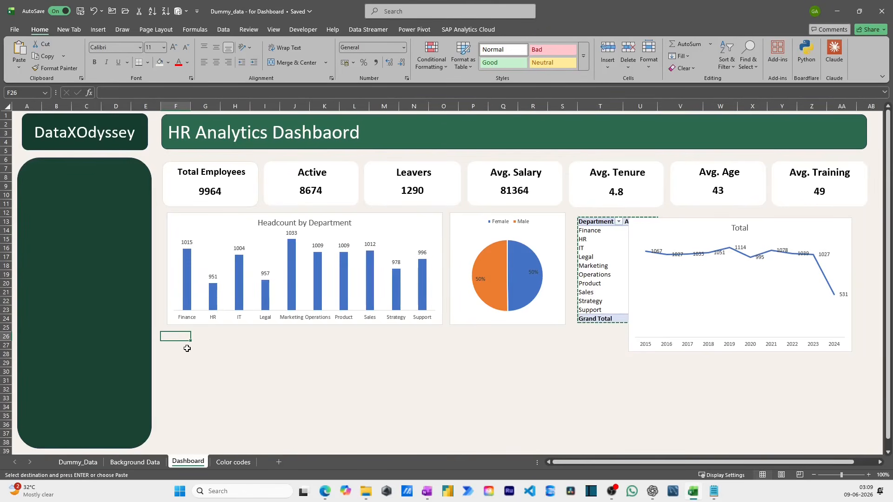
pyautogui.click(449, 337)
pyautogui.click(396, 338)
pyautogui.press('Return')
# - Place the line chart beside the gender pie chart, shorten it to the pie chart's height and make it narrower
pyautogui.moveTo(659, 221); pyautogui.dragTo(603, 217)
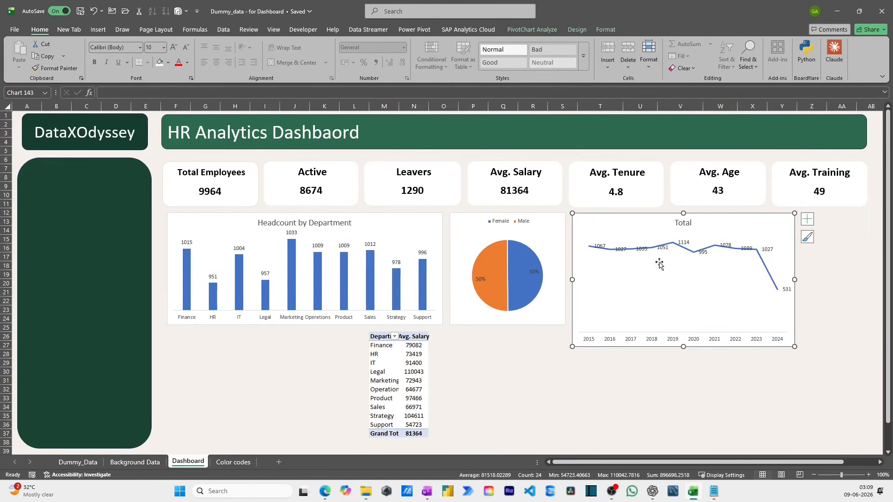
pyautogui.moveTo(683, 349); pyautogui.dragTo(683, 323)
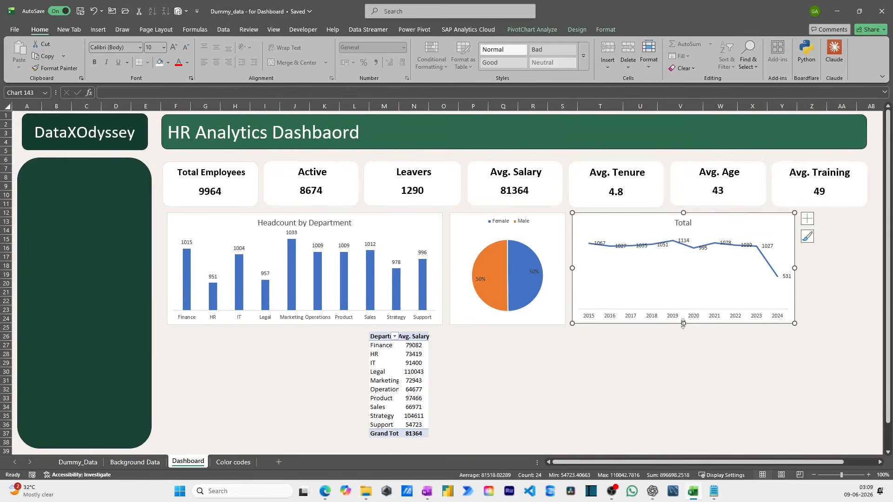
pyautogui.moveTo(794, 268); pyautogui.dragTo(752, 268)
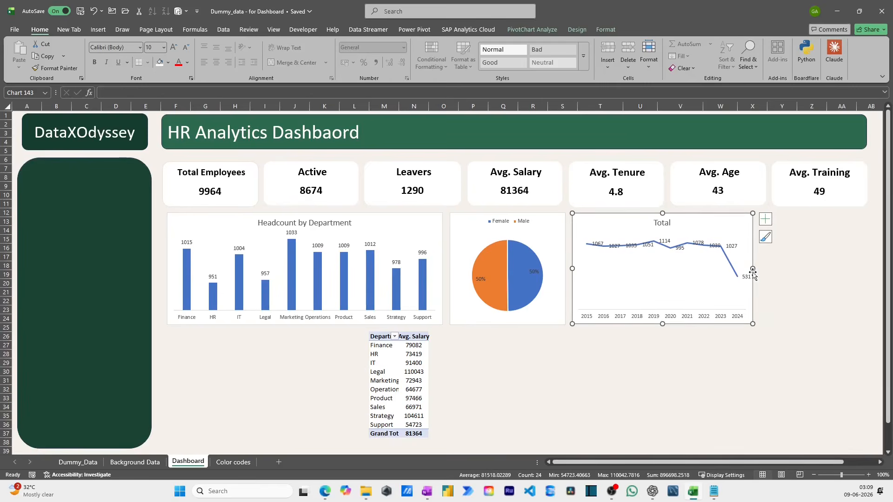
# - Move the Department and Avg. Salary table from M26:N37 to Y13, beside the line chart
pyautogui.moveTo(372, 336); pyautogui.dragTo(414, 432)
pyautogui.hotkey('ctrl', 'x')
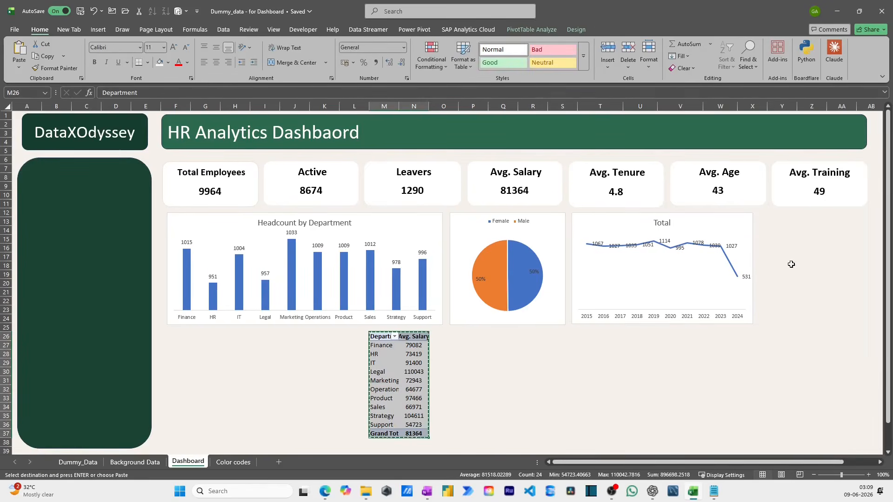
pyautogui.click(774, 221)
pyautogui.hotkey('ctrl', 'v')
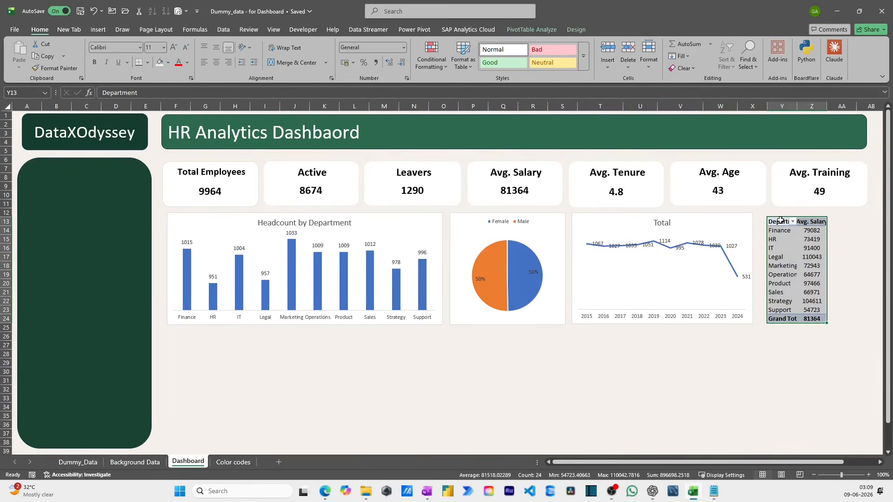
# - Shift the line chart aside and move the Department and Avg. Salary table from Y13 to T13, beside the gender pie chart
pyautogui.click(777, 222)
pyautogui.moveTo(709, 224); pyautogui.dragTo(806, 313)
pyautogui.click(785, 224)
pyautogui.press('Up')
pyautogui.hotkey('ctrl', 'shift', 'Right')
pyautogui.hotkey('ctrl', 'shift', 'Down')
pyautogui.hotkey('ctrl', 'x')
pyautogui.press('Left')
pyautogui.press('Left')
pyautogui.press('Left')
pyautogui.press('Left')
pyautogui.press('Left')
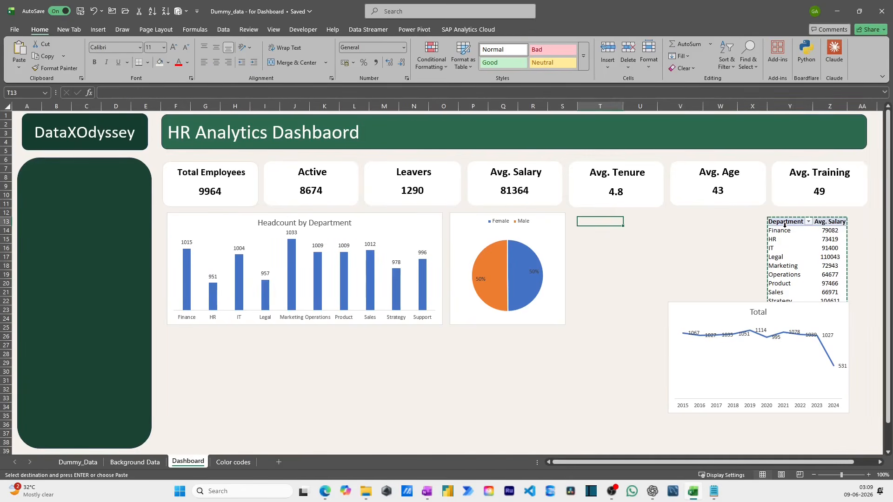
pyautogui.hotkey('ctrl', 'v')
# - Place the line chart beside the average salary table, widen it to fill the gap, and title it "Headcount by Hire Date"
pyautogui.moveTo(740, 307); pyautogui.dragTo(756, 217)
pyautogui.moveTo(685, 268); pyautogui.dragTo(663, 267)
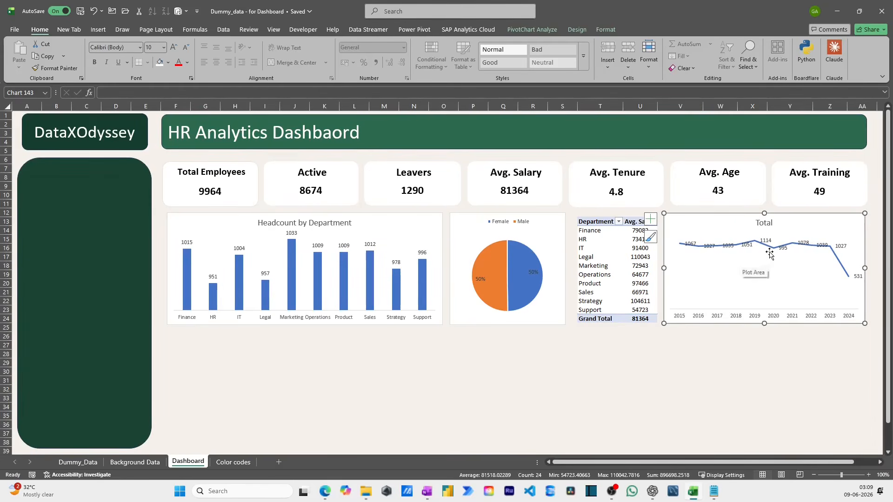
pyautogui.doubleClick(768, 226)
pyautogui.write('Headcou')
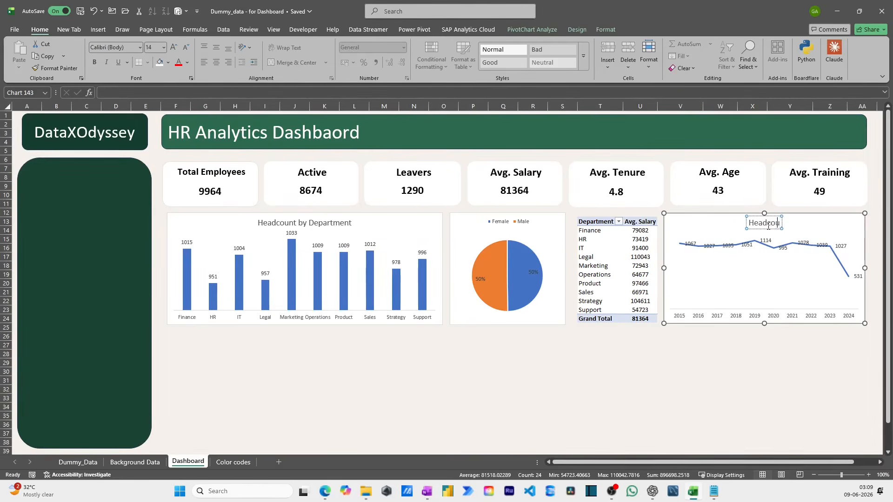
pyautogui.write('nt by Hire Date')
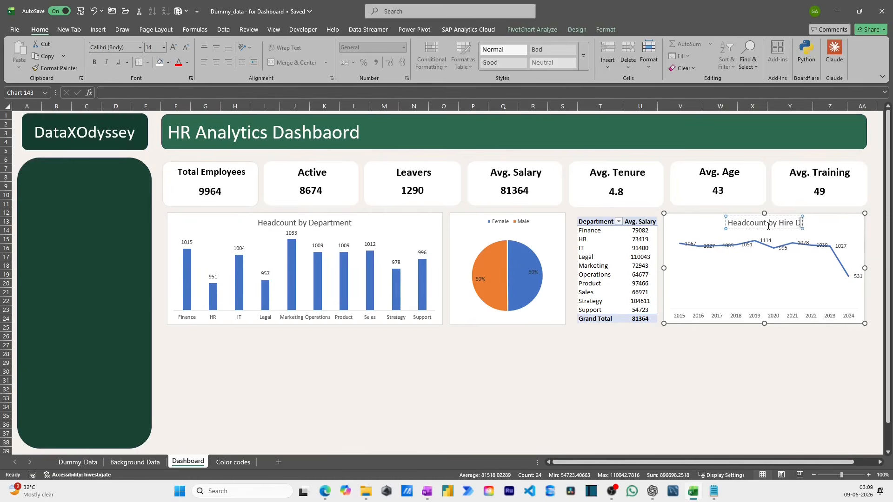
pyautogui.click(783, 344)
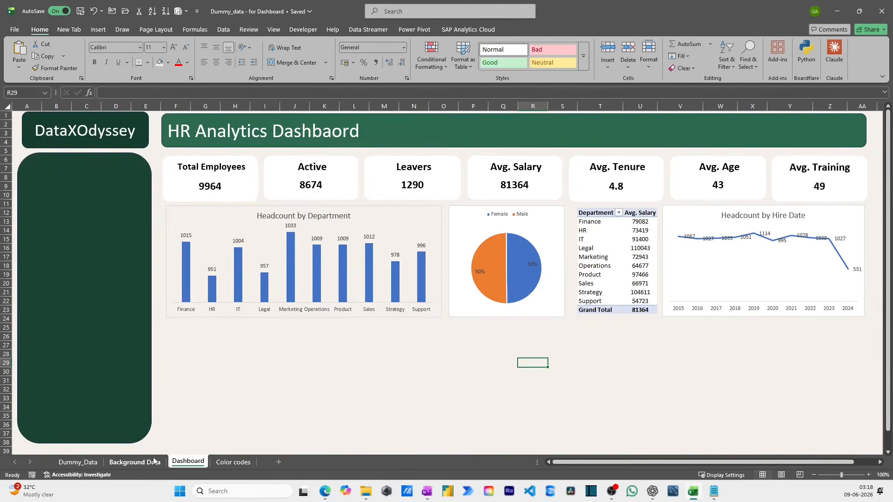
# - Insert a line chart from the Location pivot table in B26:C46 on the Background Data sheet
pyautogui.click(135, 463)
pyautogui.click(315, 366)
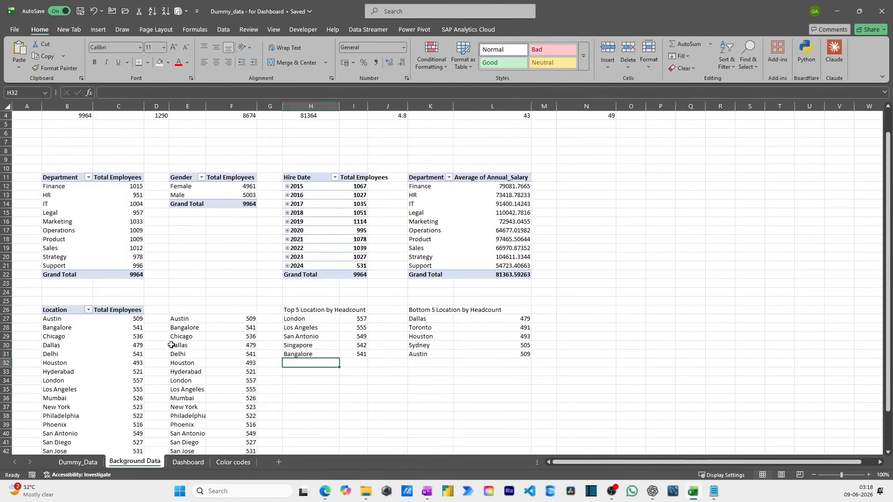
pyautogui.click(70, 311)
pyautogui.moveTo(70, 311); pyautogui.dragTo(116, 452)
pyautogui.click(98, 30)
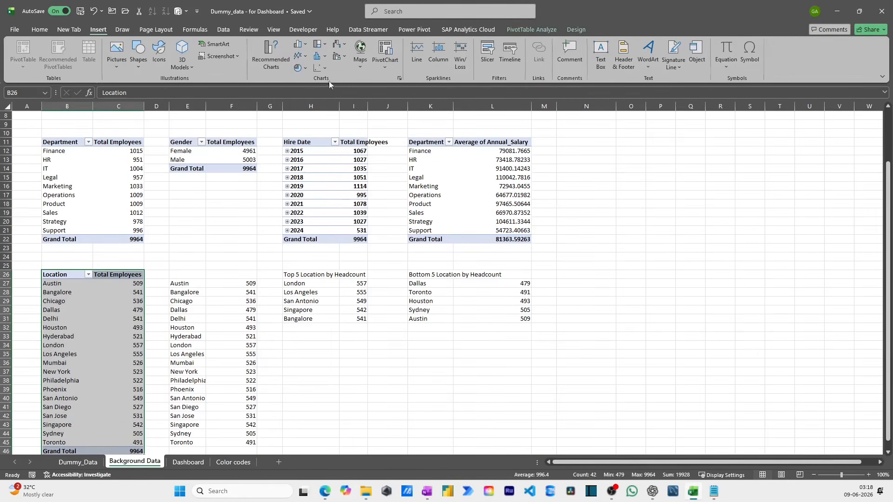
pyautogui.click(281, 66)
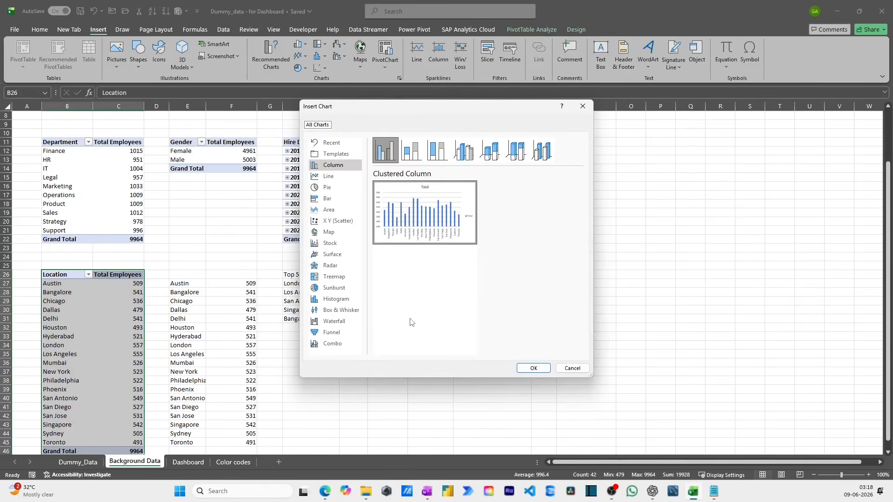
pyautogui.click(327, 186)
pyautogui.click(328, 176)
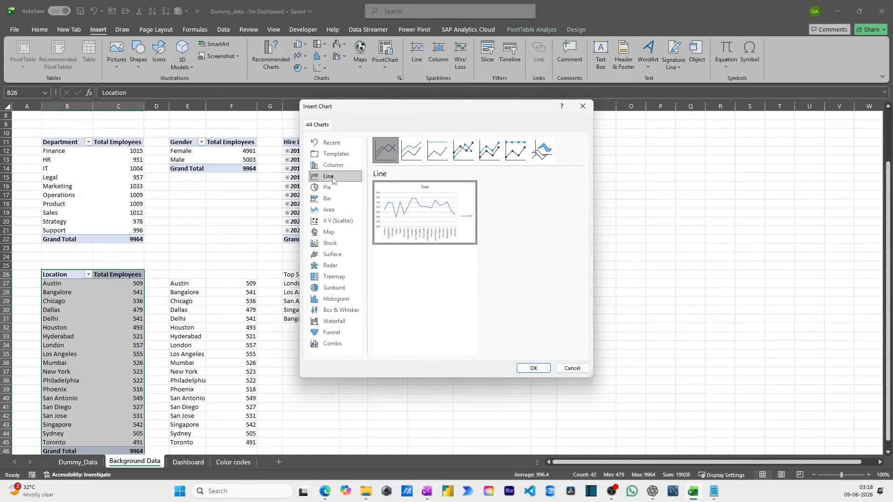
pyautogui.click(532, 369)
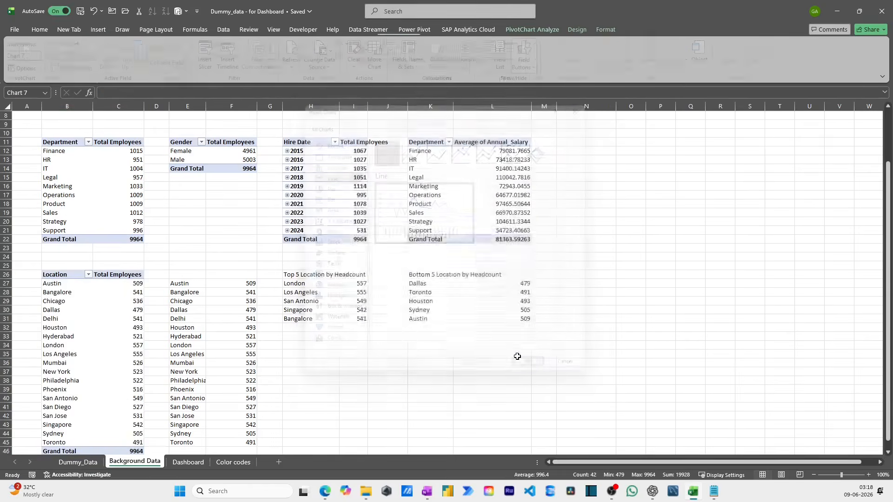
# - Cut the location line chart from Background Data and paste it onto the Dashboard sheet
pyautogui.press('Delete')
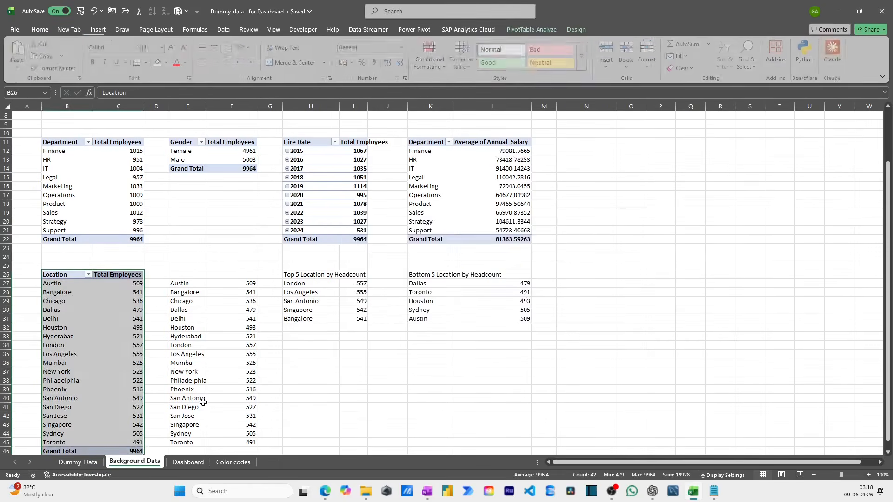
pyautogui.click(94, 462)
pyautogui.click(187, 462)
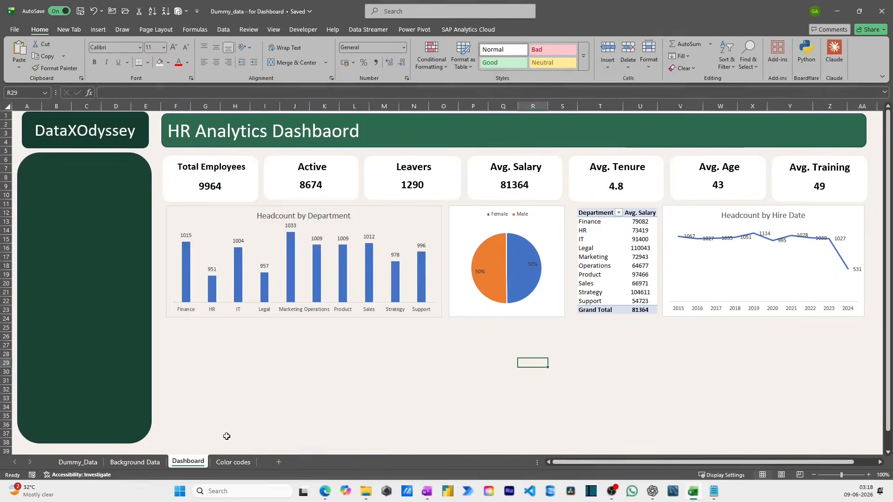
pyautogui.hotkey('ctrl', 'v')
pyautogui.moveTo(587, 357); pyautogui.dragTo(437, 259)
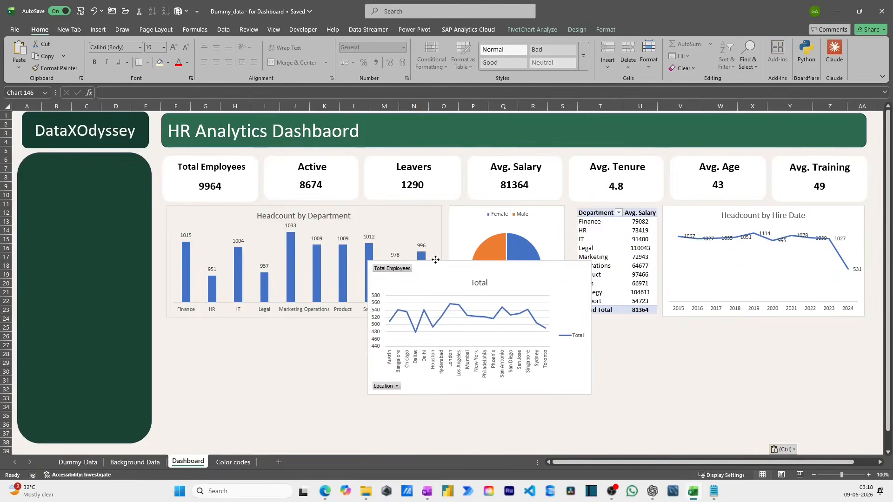
# - Hide the location chart's value and axis field buttons and delete its vertical axis, gridlines and legend
pyautogui.rightClick(405, 269)
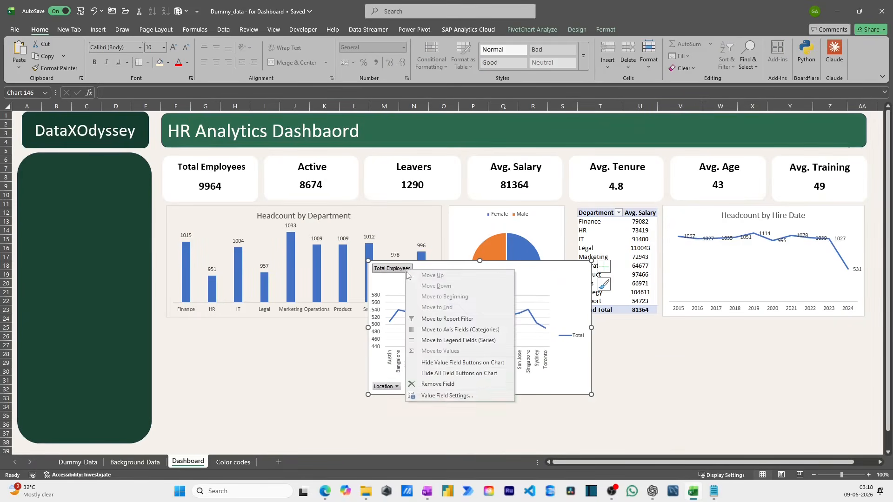
pyautogui.click(450, 363)
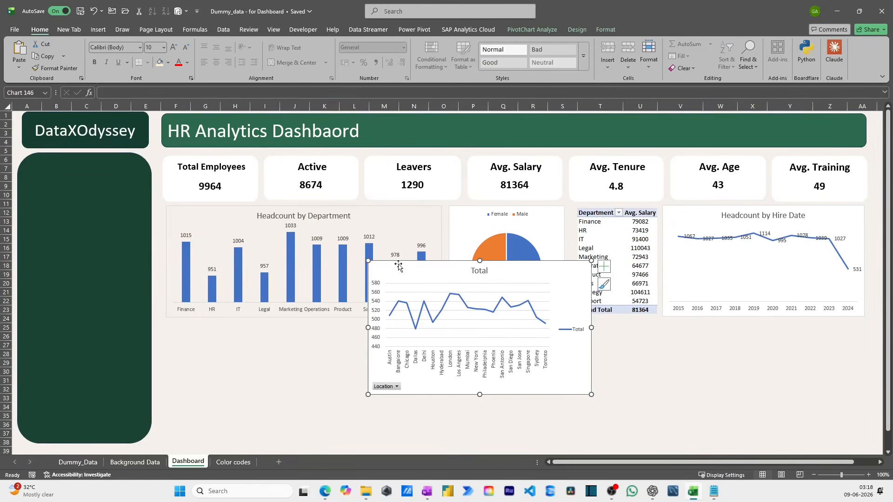
pyautogui.rightClick(394, 389)
pyautogui.click(435, 363)
pyautogui.click(378, 320)
pyautogui.press('Delete')
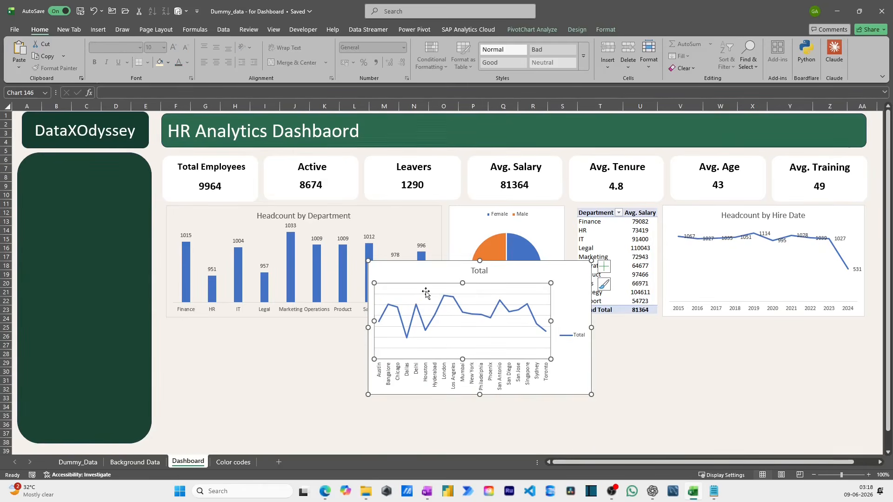
pyautogui.click(575, 334)
pyautogui.press('Delete')
# - Place the location chart below the department chart, shorten it, and widen it to the pie chart's outer edge
pyautogui.moveTo(535, 260); pyautogui.dragTo(357, 286)
pyautogui.moveTo(300, 285); pyautogui.dragTo(296, 330)
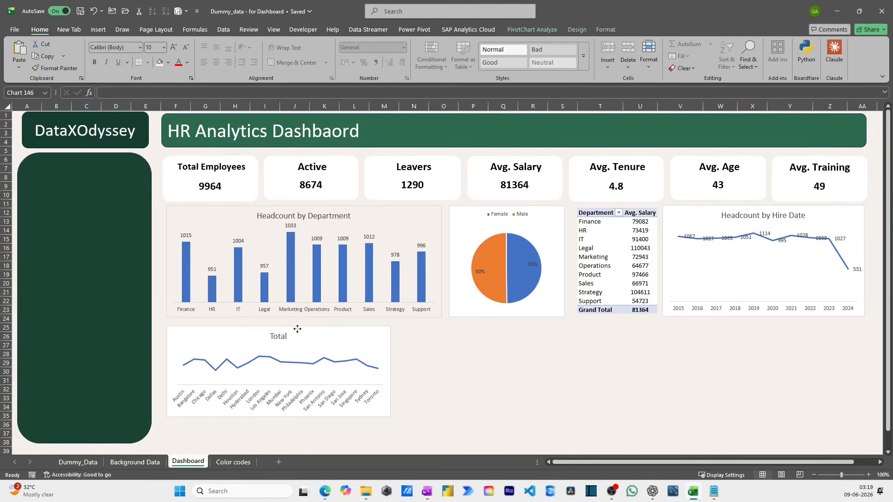
pyautogui.moveTo(280, 418); pyautogui.dragTo(282, 437)
pyautogui.moveTo(279, 327); pyautogui.dragTo(279, 343)
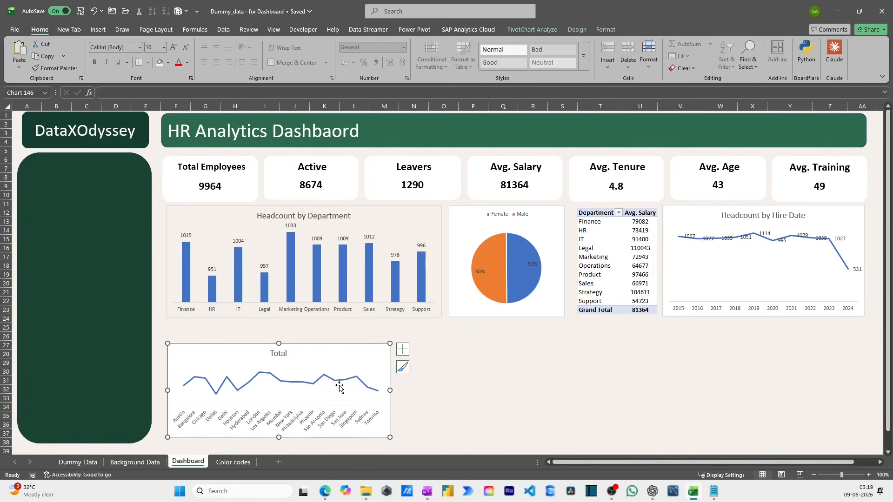
pyautogui.moveTo(390, 391); pyautogui.dragTo(562, 390)
# - Add data labels to the line in the location chart
pyautogui.click(380, 383)
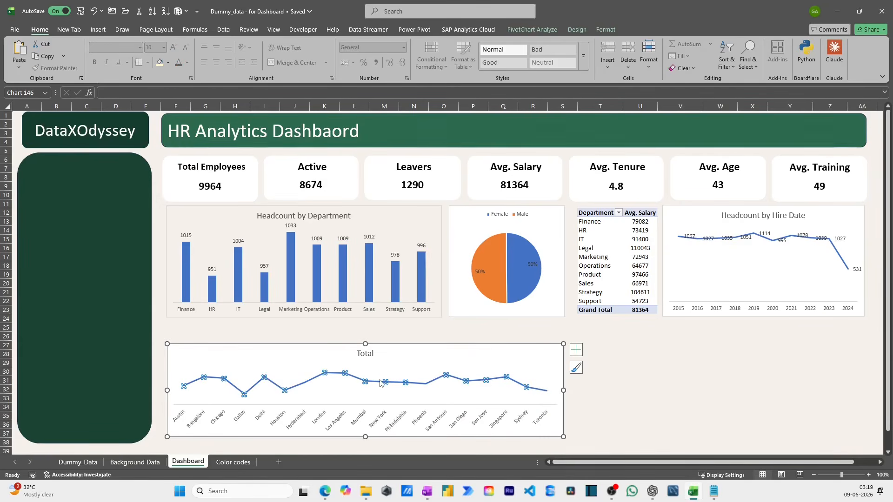
pyautogui.rightClick(381, 383)
pyautogui.click(421, 346)
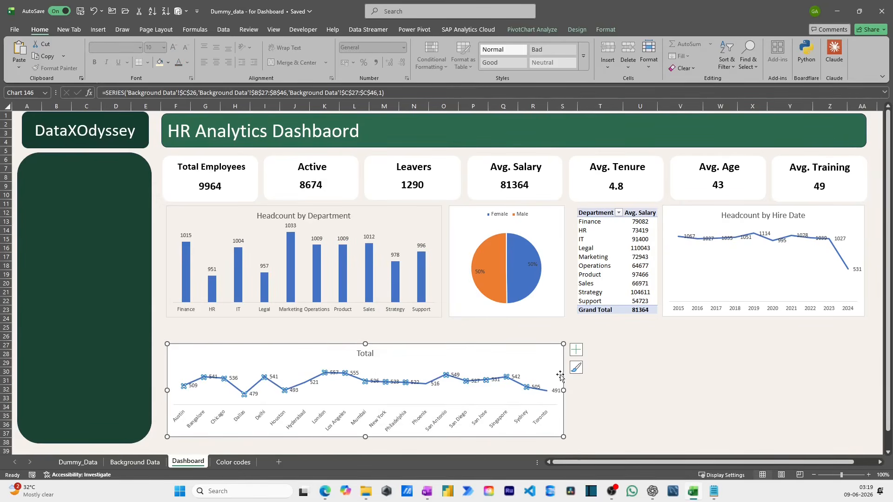
pyautogui.click(600, 379)
pyautogui.click(516, 378)
pyautogui.rightClick(520, 379)
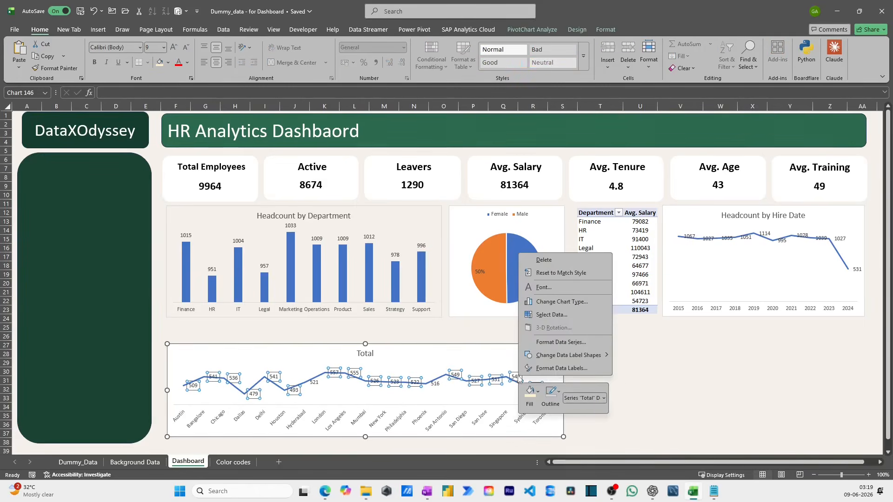
pyautogui.click(637, 381)
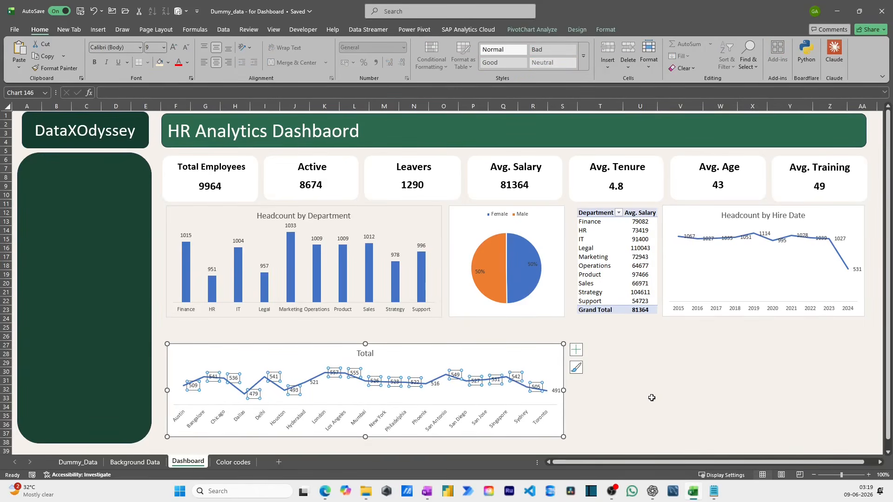
pyautogui.click(651, 398)
# - Change the location chart's title to "Headcount by Location"
pyautogui.click(367, 353)
pyautogui.click(370, 352)
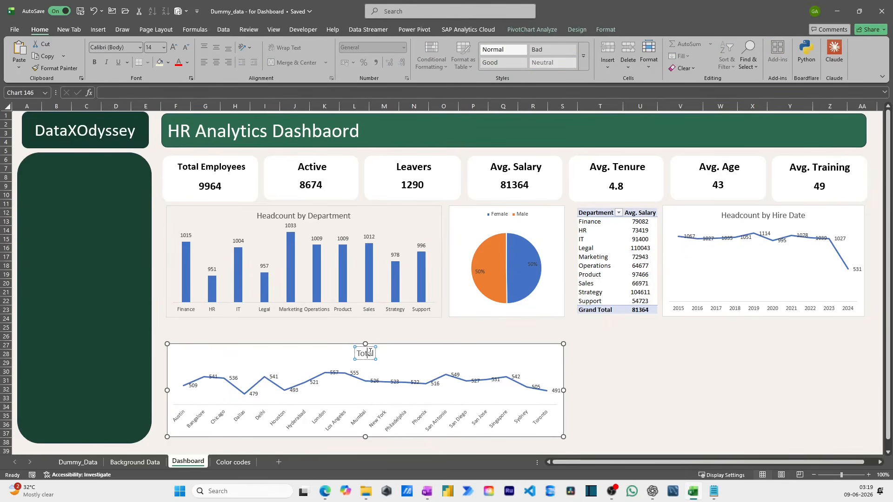
pyautogui.doubleClick(370, 353)
pyautogui.write('Headcount by Location')
pyautogui.click(598, 381)
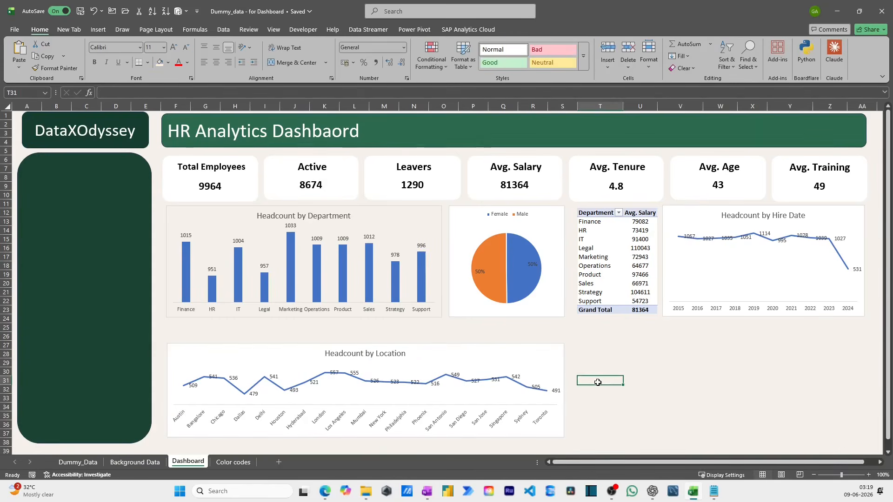
pyautogui.click(476, 344)
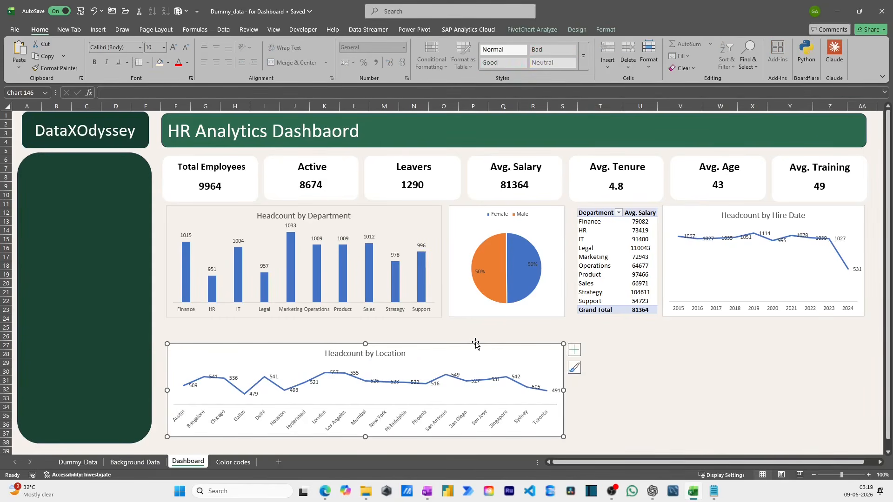
pyautogui.click(587, 372)
# - On the Background Data sheet, draw a form control option button around H37, below the Top 5 Location by Headcount list
pyautogui.click(135, 463)
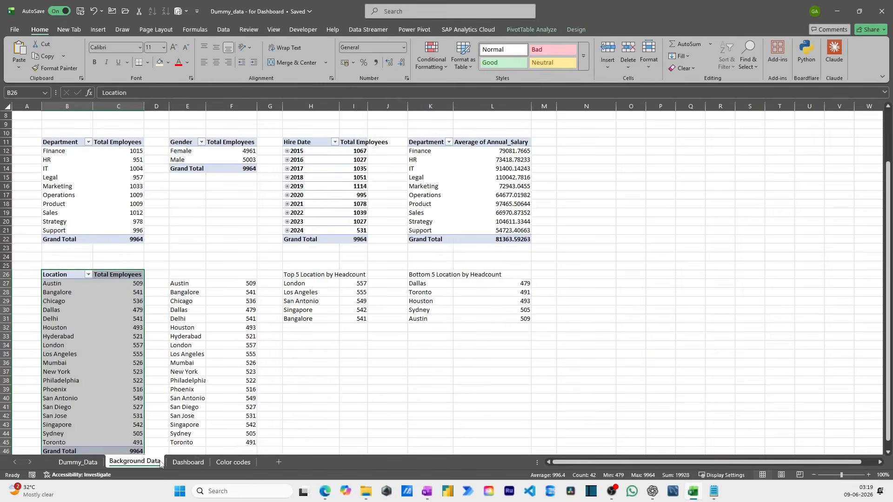
pyautogui.click(303, 278)
pyautogui.click(328, 335)
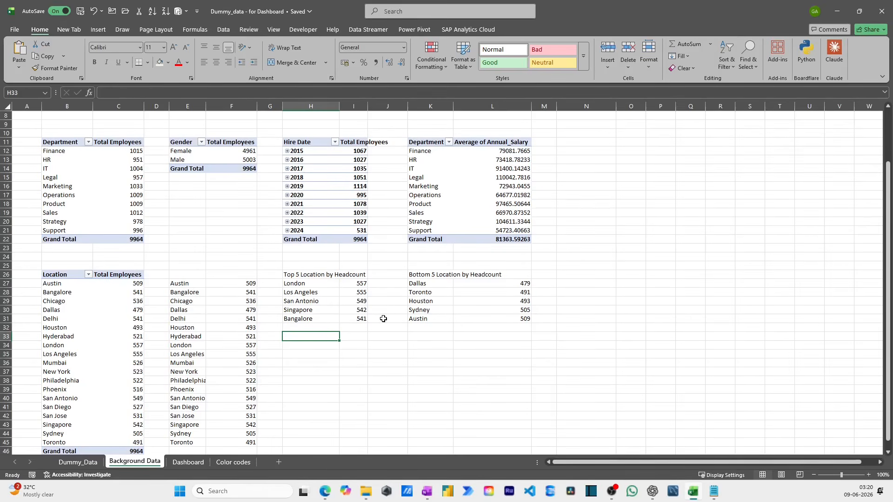
pyautogui.click(305, 362)
pyautogui.click(306, 355)
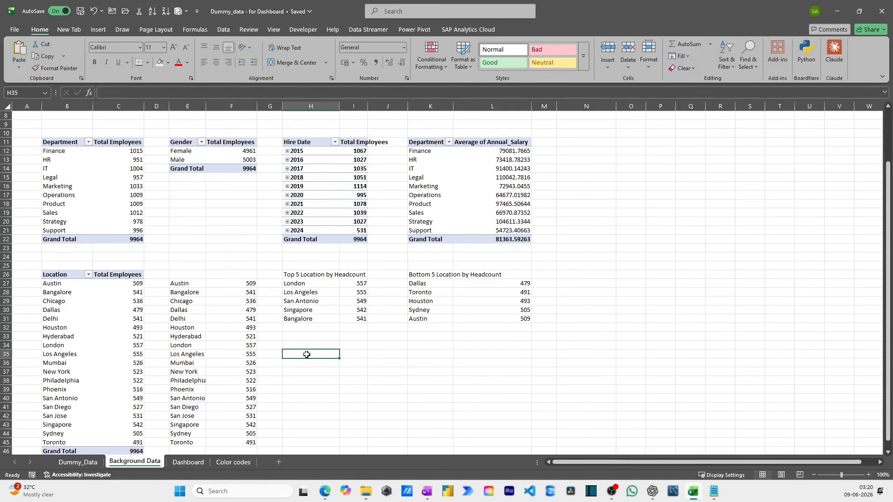
pyautogui.click(99, 29)
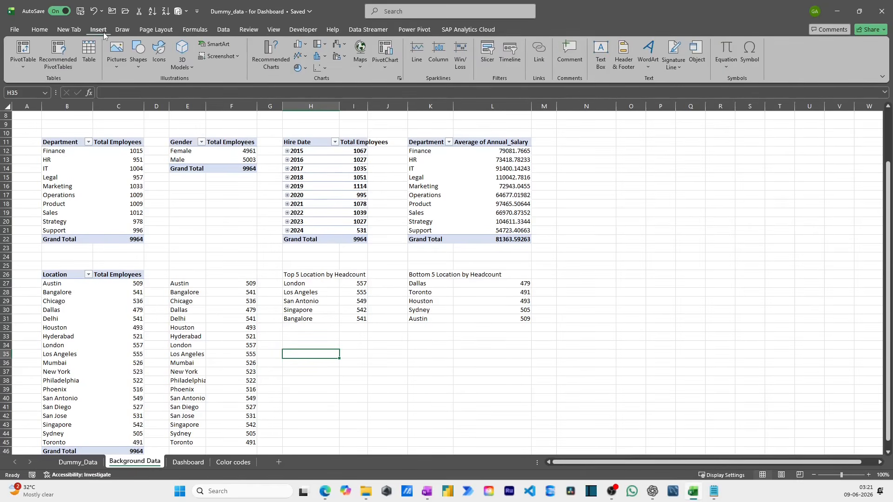
pyautogui.click(302, 30)
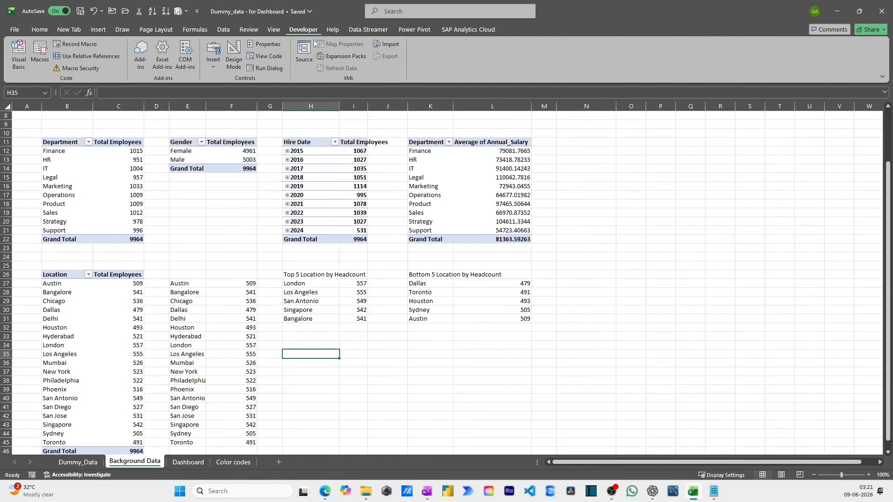
pyautogui.click(214, 58)
pyautogui.click(266, 92)
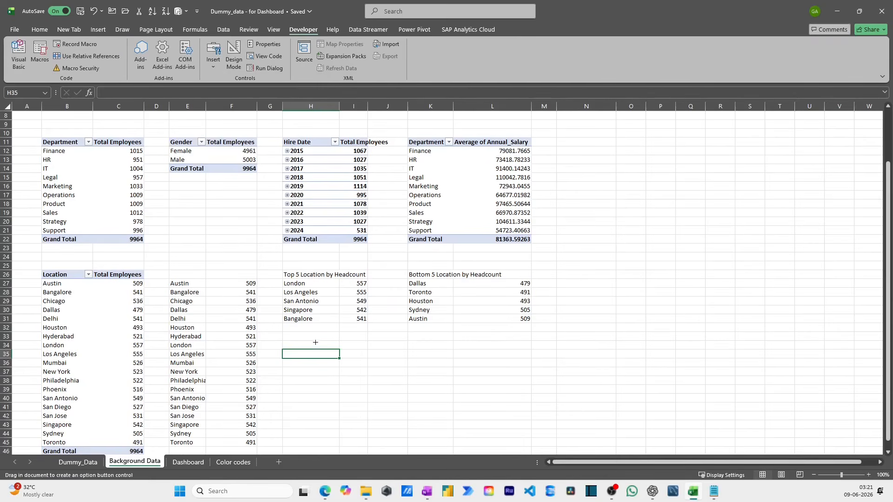
pyautogui.moveTo(291, 366); pyautogui.dragTo(308, 376)
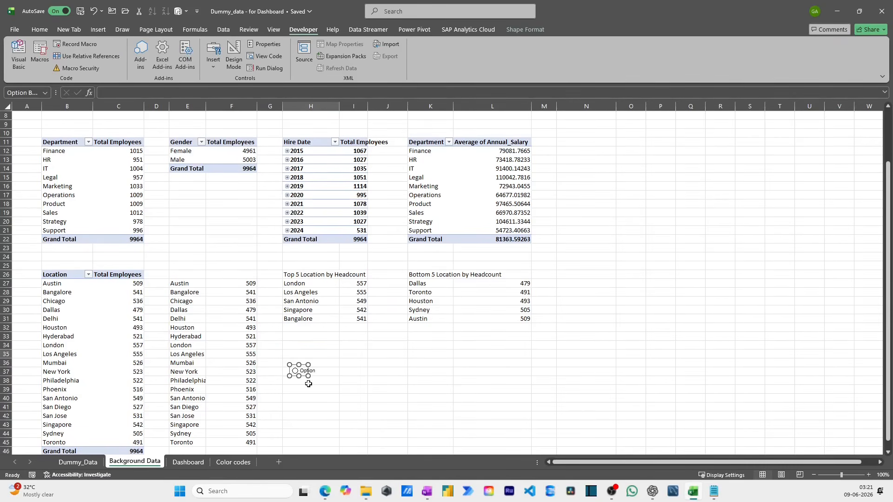
pyautogui.click(323, 375)
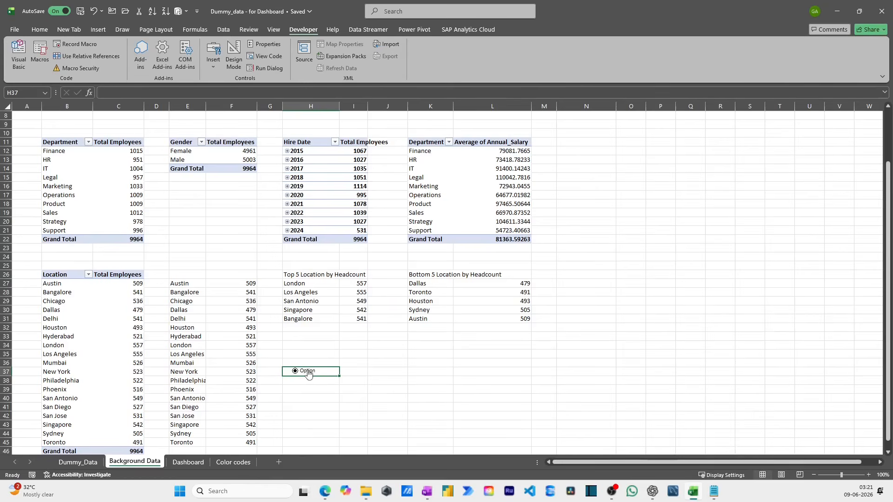
# - Draw a second form control option button directly below the first, around H38:H39
pyautogui.click(213, 55)
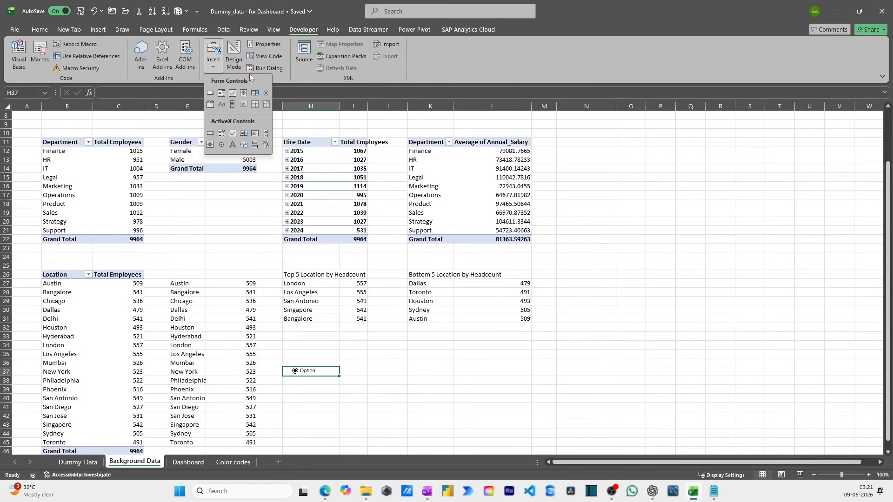
pyautogui.click(266, 93)
pyautogui.moveTo(287, 381); pyautogui.dragTo(321, 393)
# - Change the first option button's text to "Top 5", widen it and move it slightly up to around row 35
pyautogui.rightClick(307, 374)
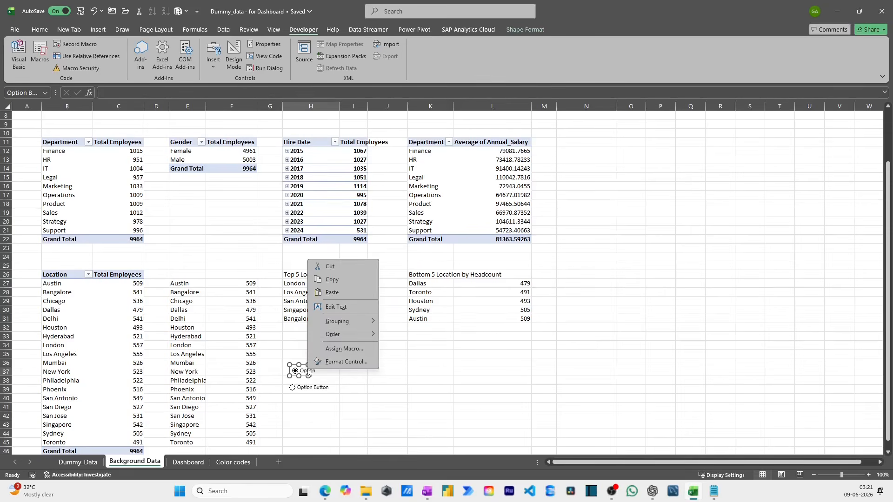
pyautogui.click(334, 307)
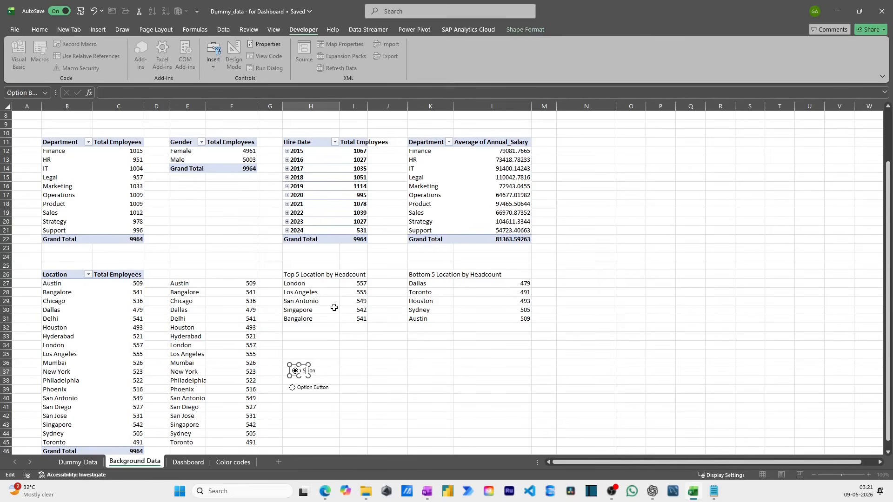
pyautogui.moveTo(308, 376); pyautogui.dragTo(317, 355)
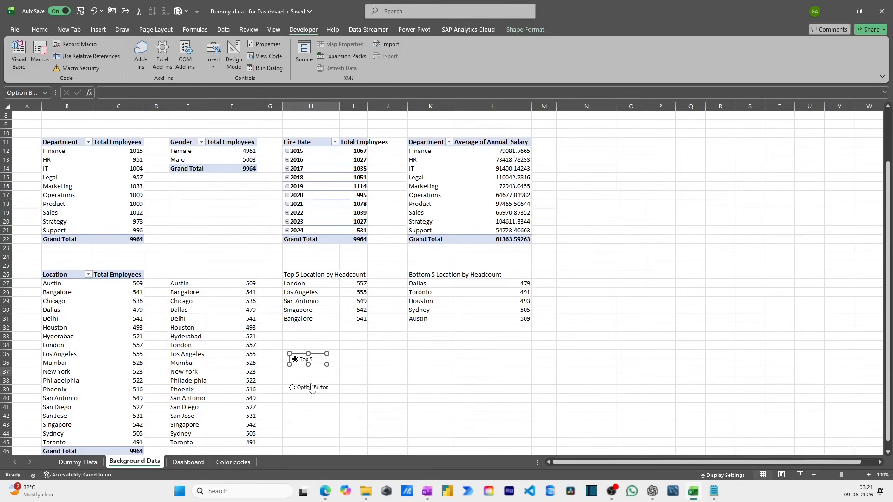
# - Change the second option button's text to "Bottom 5"
pyautogui.rightClick(310, 387)
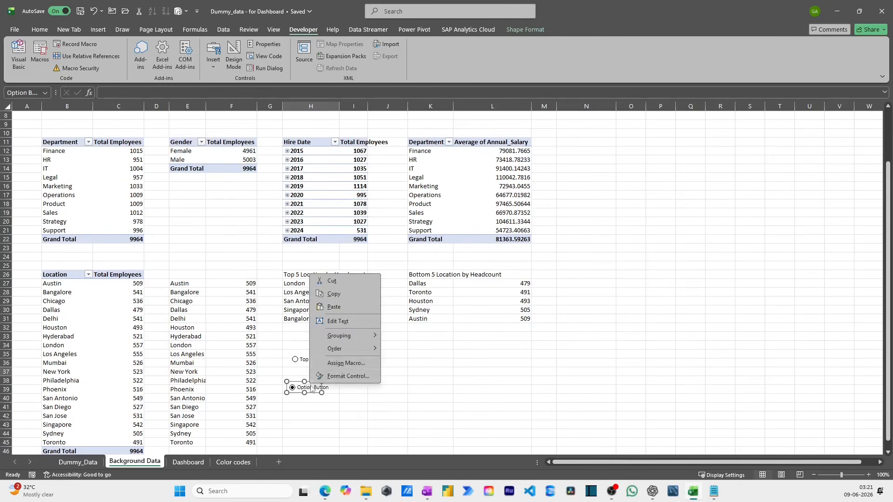
pyautogui.click(348, 317)
pyautogui.hotkey('ctrl', 'a')
pyautogui.write('Bottom')
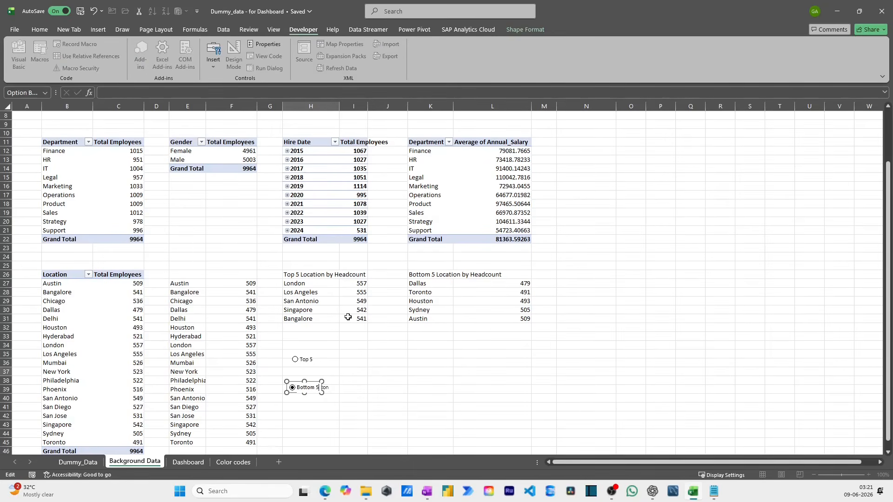
# - Move both option buttons from Background Data to the Dashboard sheet by cutting and pasting them below the salary table
pyautogui.click(305, 372)
pyautogui.rightClick(312, 362)
pyautogui.press('Escape')
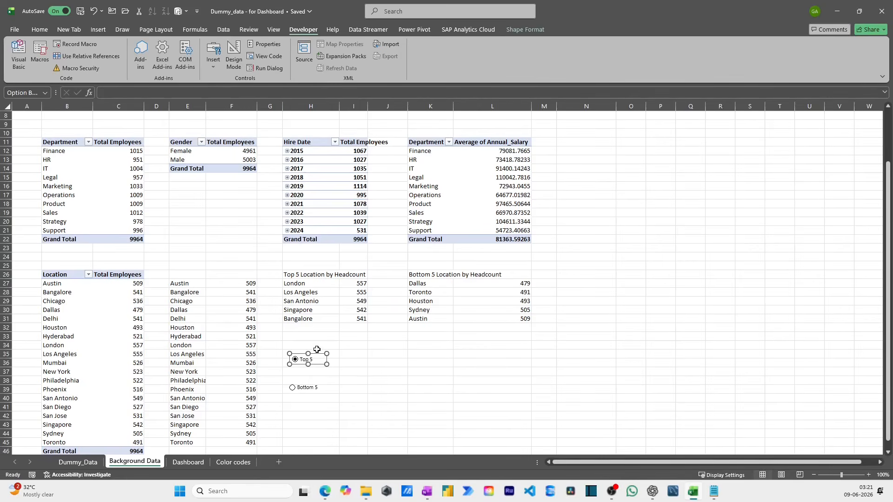
pyautogui.keyDown('ctrl'); pyautogui.click(318, 385); pyautogui.keyUp('ctrl')
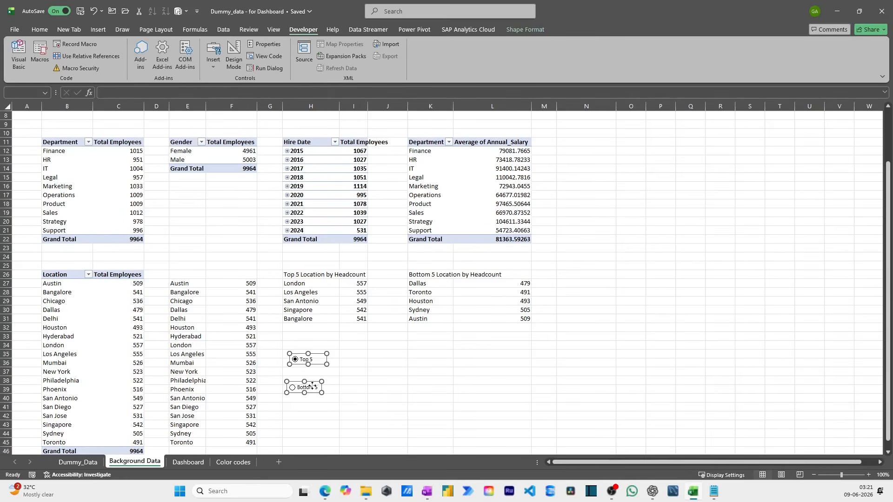
pyautogui.press('Escape')
pyautogui.click(184, 461)
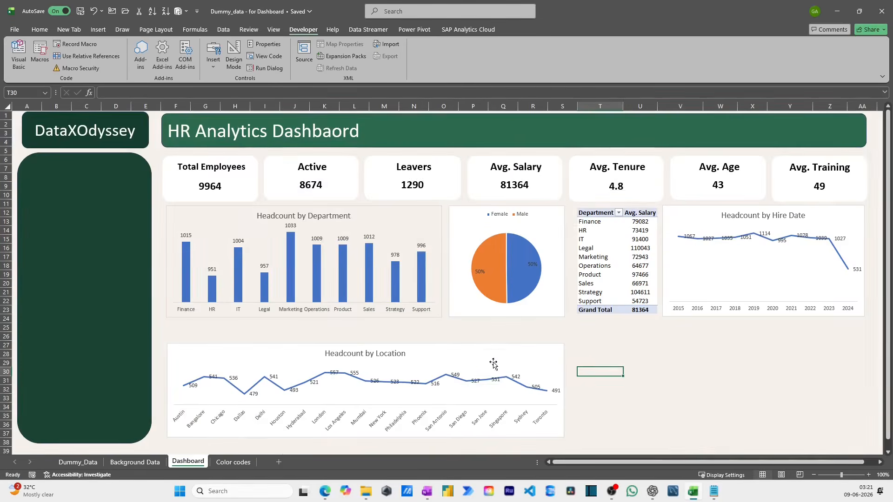
pyautogui.click(649, 339)
pyautogui.hotkey('ctrl', 'v')
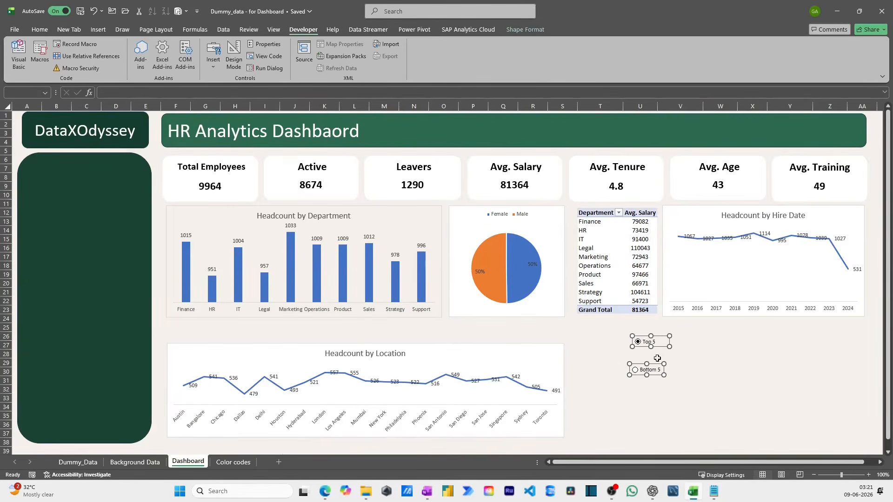
# - Arrange the Top 5 and Bottom 5 option buttons side by side in one row just below the salary table
pyautogui.moveTo(658, 344); pyautogui.dragTo(608, 344)
pyautogui.click(622, 370)
pyautogui.rightClick(611, 373)
pyautogui.press('Escape')
pyautogui.moveTo(604, 366); pyautogui.dragTo(651, 327)
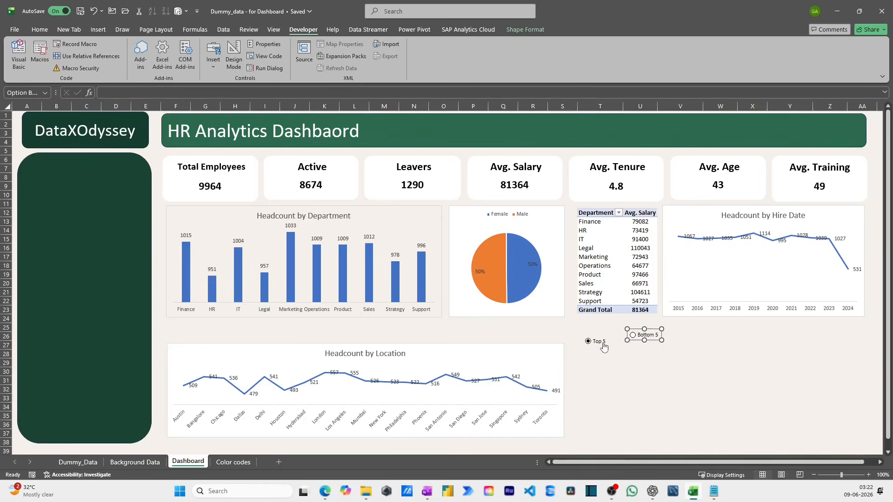
pyautogui.rightClick(603, 345)
pyautogui.click(599, 336)
pyautogui.moveTo(597, 336); pyautogui.dragTo(612, 330)
# - Link the Top 5 option button's control to cell N26 on the Background Data sheet
pyautogui.rightClick(612, 329)
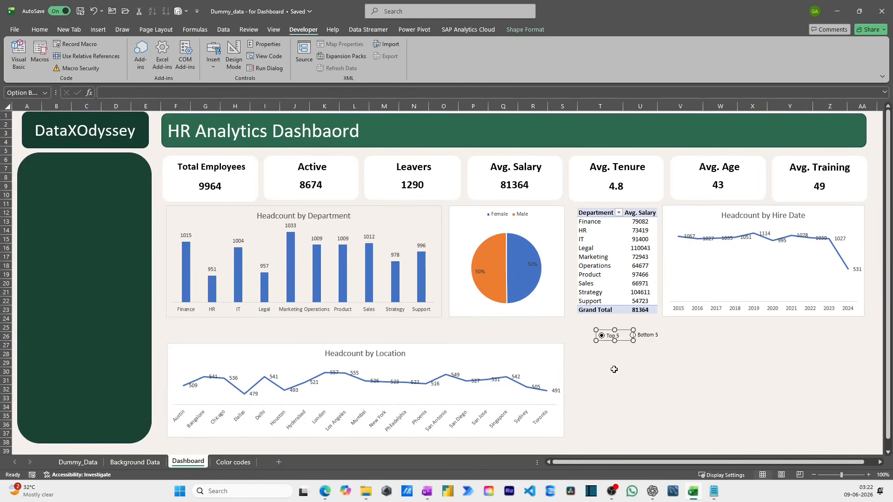
pyautogui.click(637, 444)
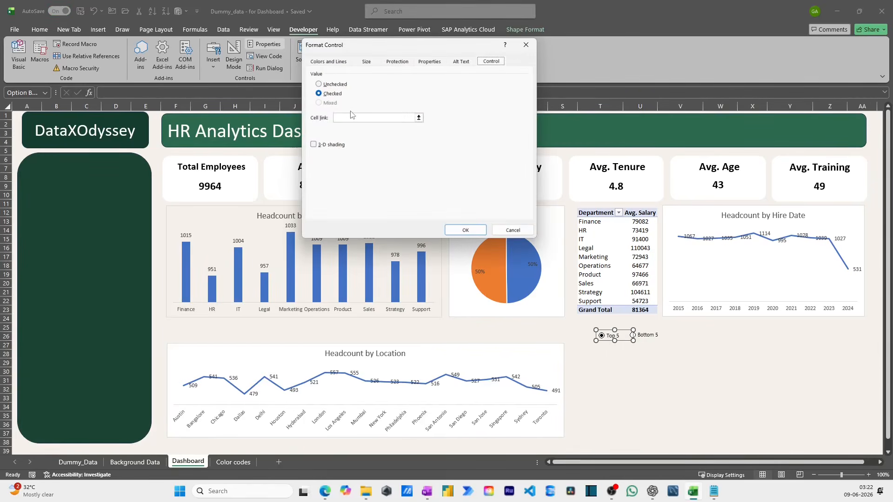
pyautogui.click(353, 120)
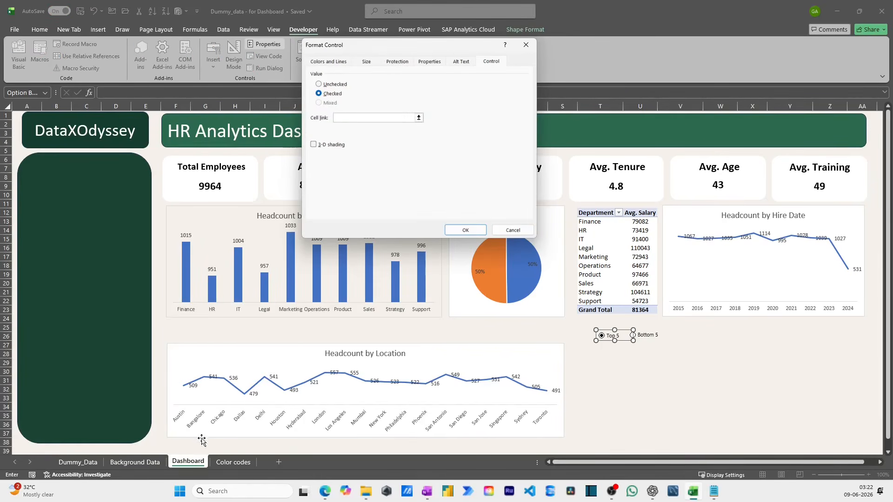
pyautogui.click(145, 466)
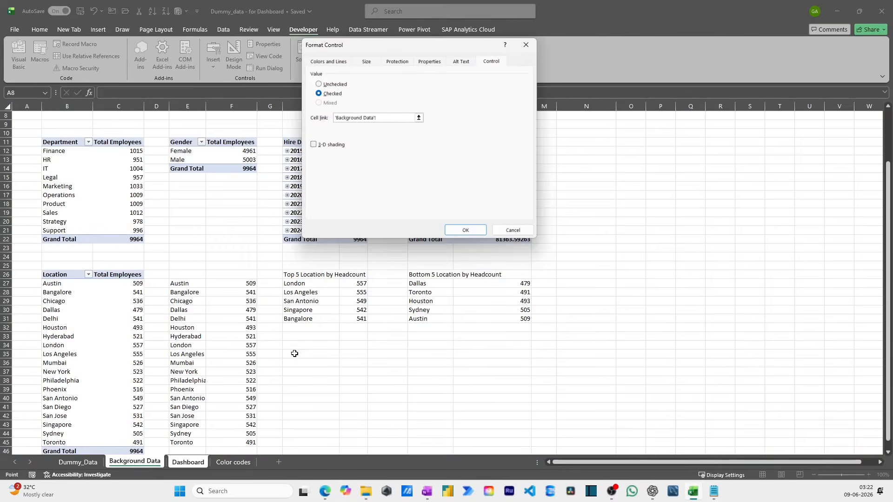
pyautogui.click(580, 278)
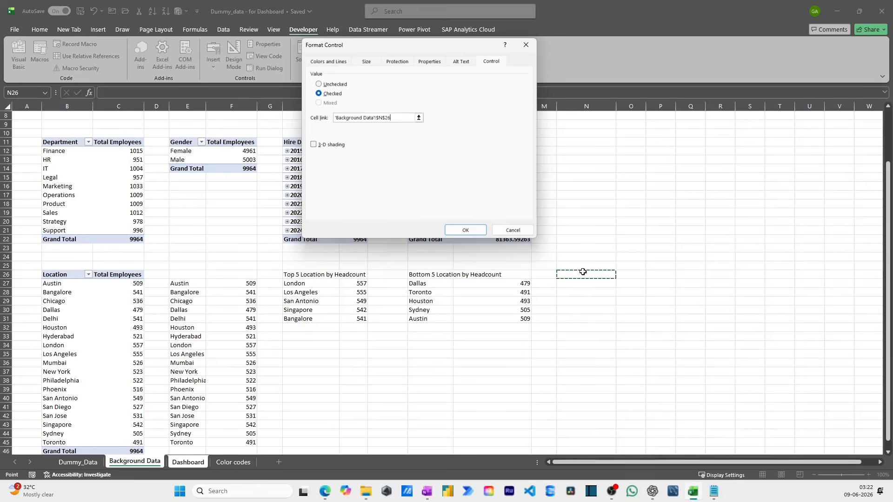
pyautogui.click(465, 230)
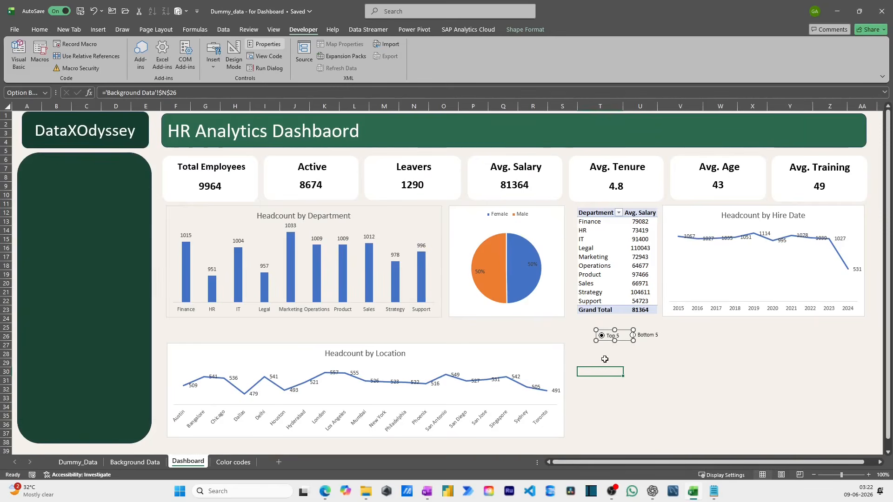
# - Switch between the Bottom 5 and Top 5 options on the Dashboard and check linked cell N26 on Background Data
pyautogui.click(135, 462)
pyautogui.click(609, 277)
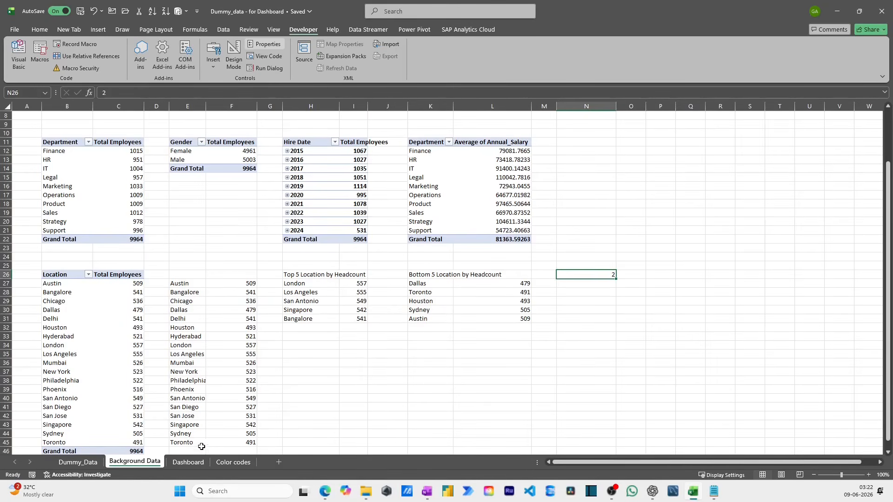
pyautogui.click(188, 461)
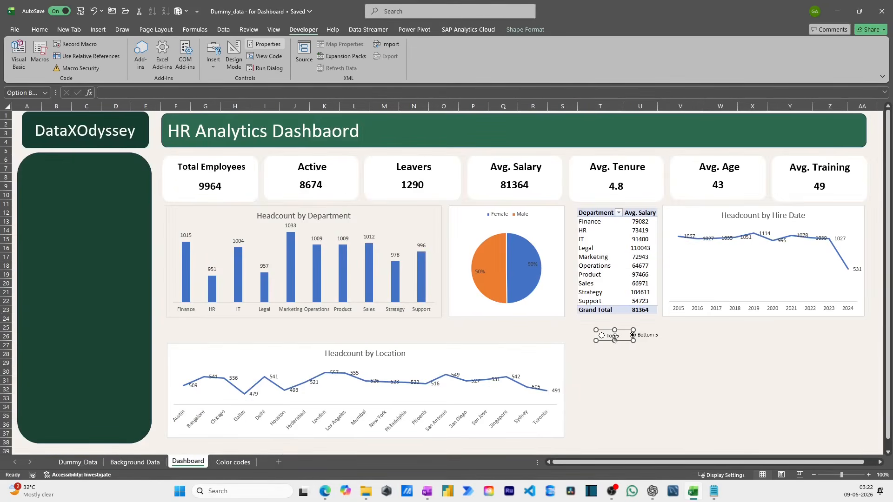
pyautogui.click(585, 352)
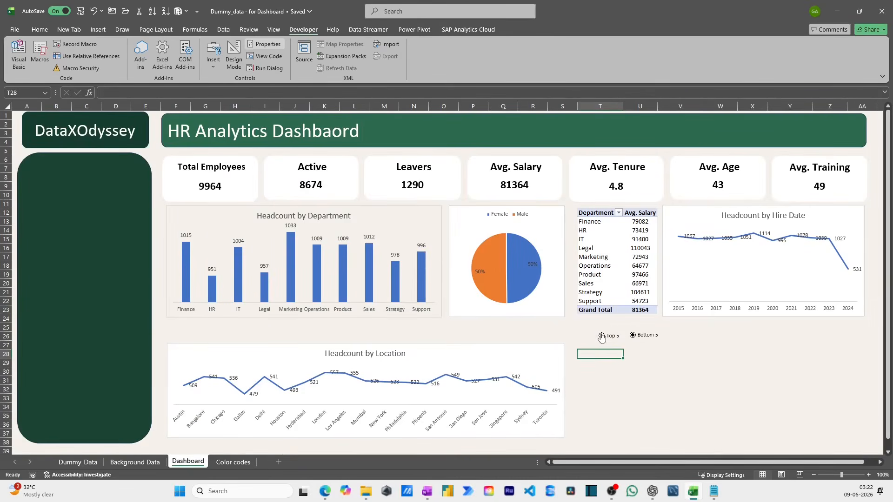
pyautogui.click(135, 462)
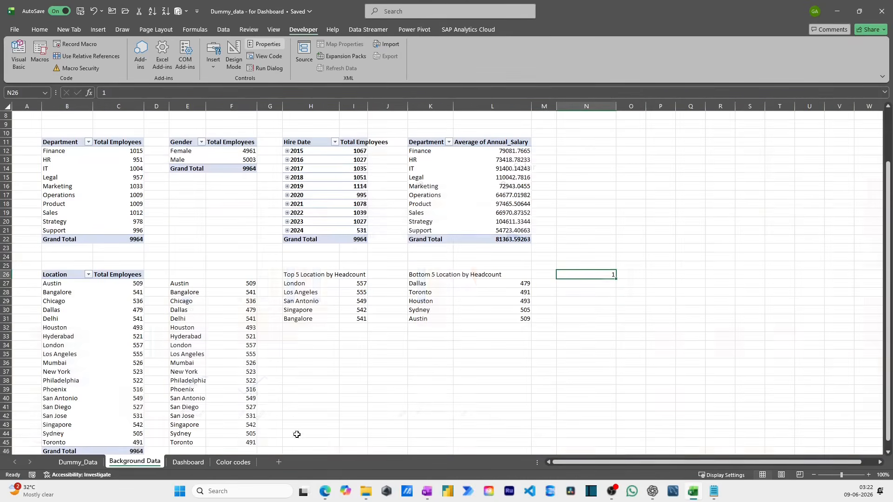
pyautogui.click(607, 299)
# - Wrap the Top 5 formula in H27 in a SWITCH on N26, with the existing INDEX formula as the result for value 1
pyautogui.click(300, 282)
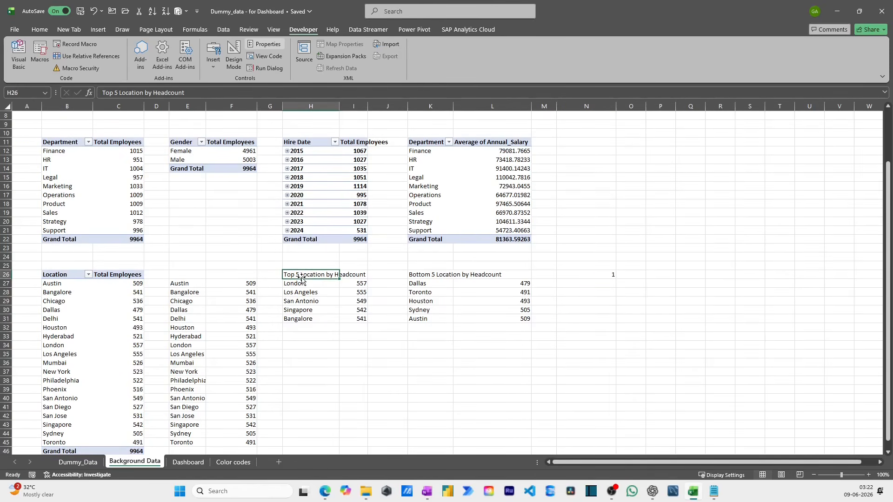
pyautogui.press('F2')
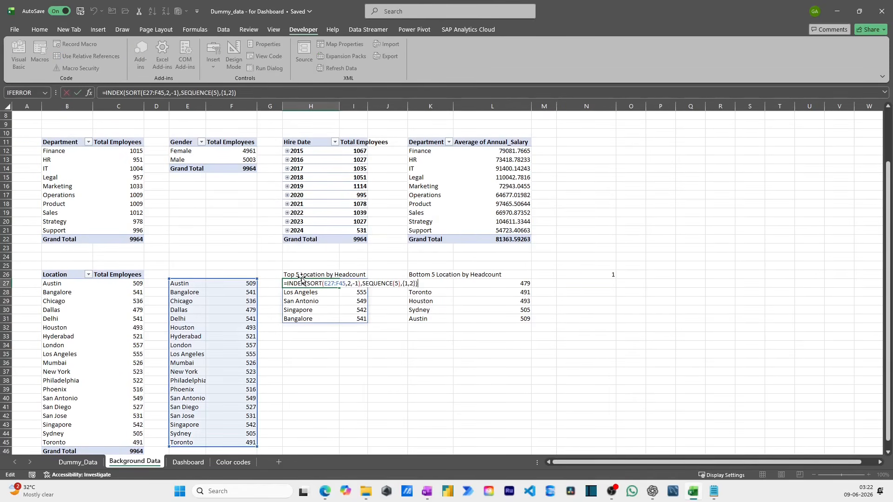
pyautogui.press('Left')
pyautogui.press('Left')
pyautogui.press('Left')
pyautogui.press('Left')
pyautogui.press('Left')
pyautogui.press('Left')
pyautogui.press('Left')
pyautogui.click(288, 285)
pyautogui.write('sw')
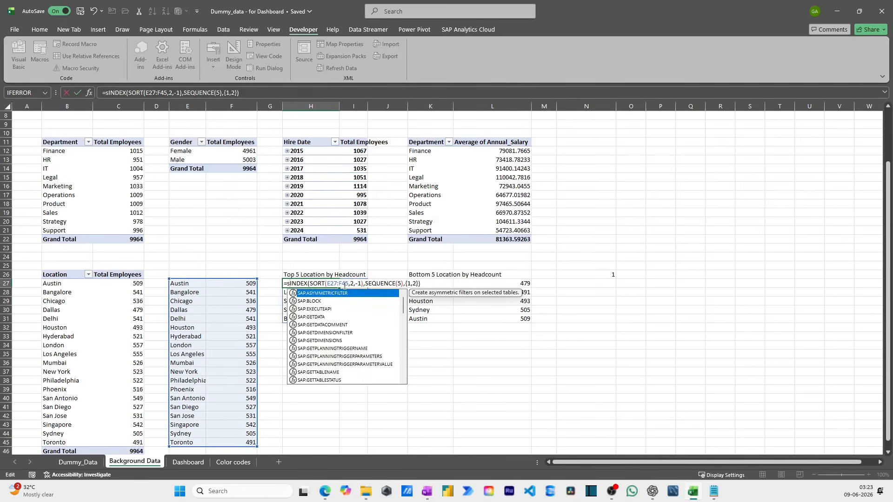
pyautogui.press('Tab')
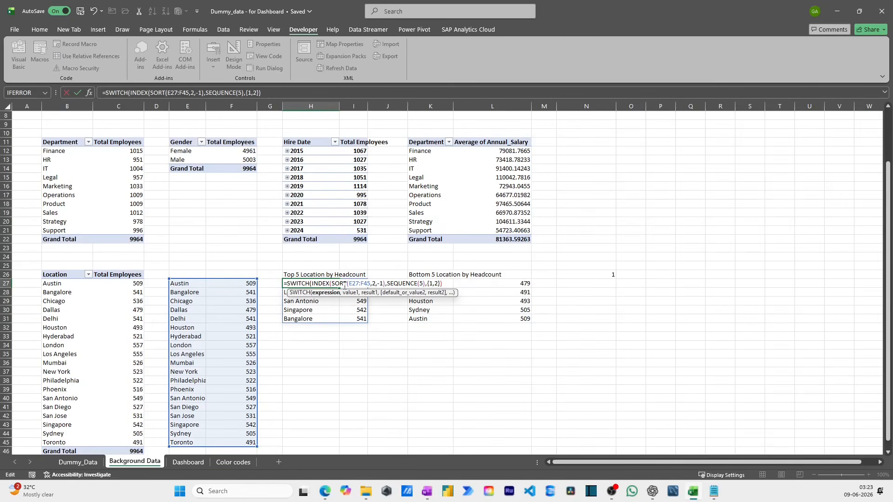
pyautogui.click(601, 275)
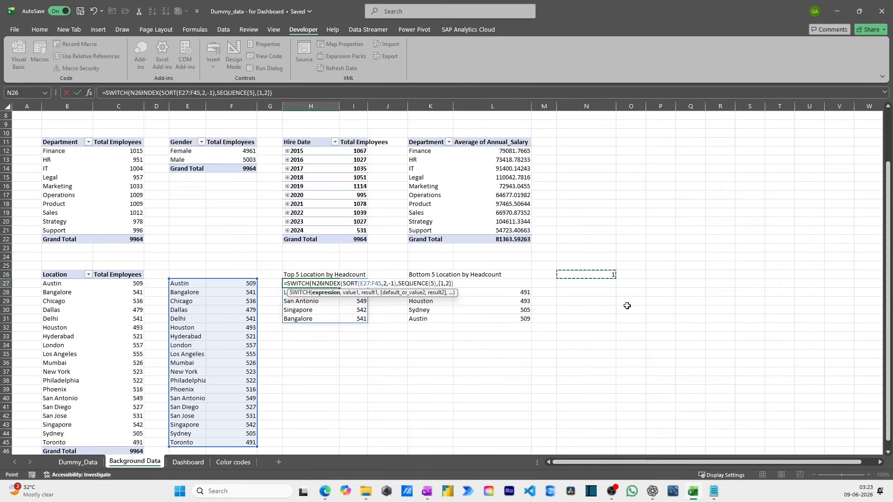
pyautogui.write(',')
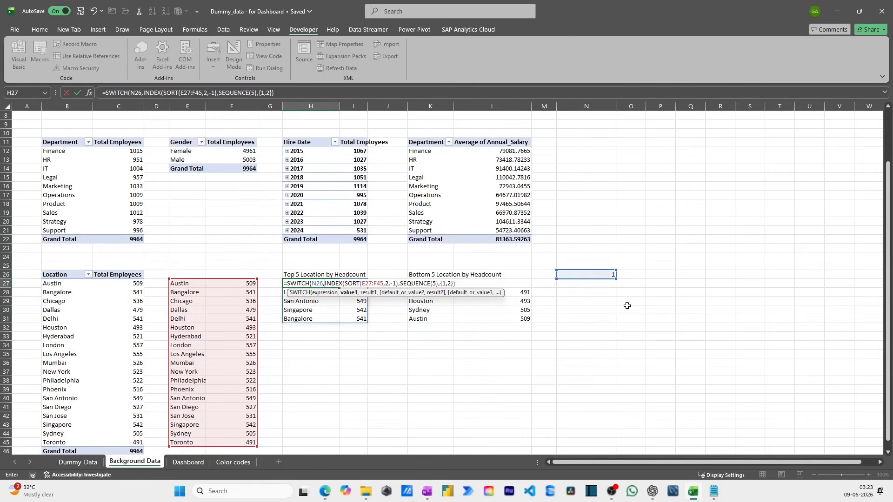
pyautogui.write('1,')
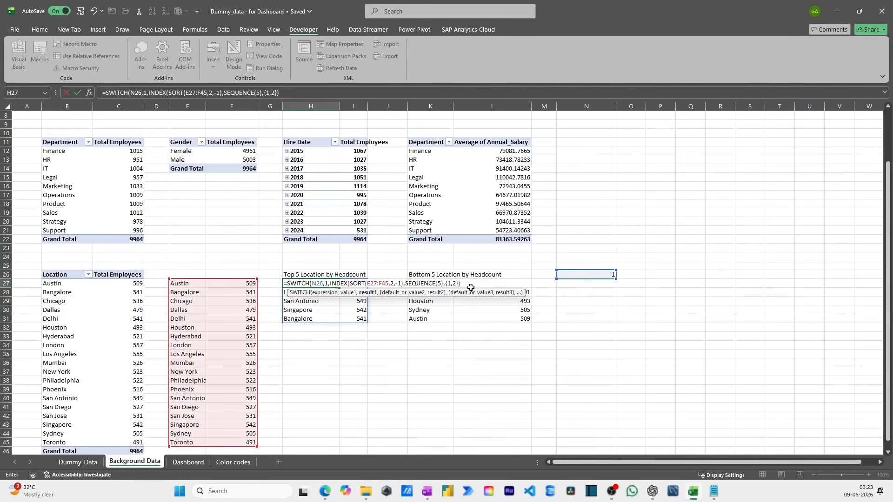
# - Add case 2 to the H27 SWITCH formula, returning INDEX(SORT(E27:F45,2,1),SEQUENCE(5),{1,2}) for ascending order, and enter the formula
pyautogui.click(465, 284)
pyautogui.write(',')
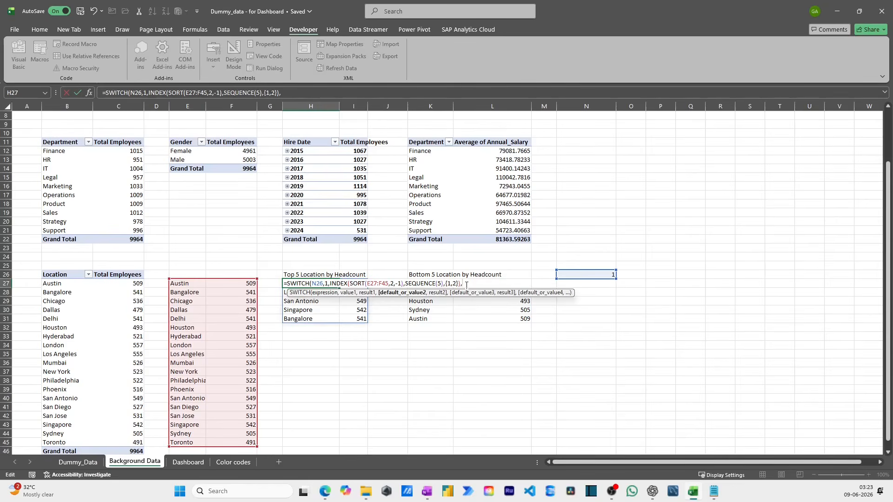
pyautogui.write('2,')
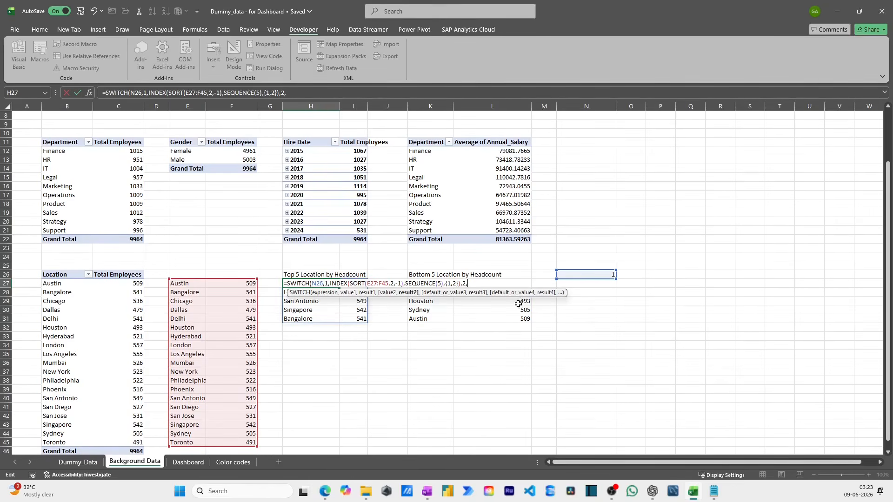
pyautogui.moveTo(460, 283); pyautogui.dragTo(331, 283)
pyautogui.click(474, 284)
pyautogui.hotkey('ctrl', 'v')
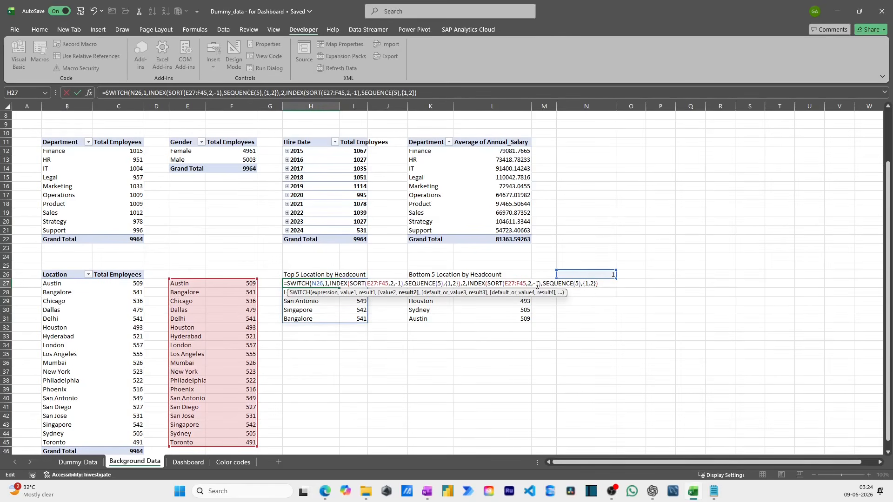
pyautogui.click(537, 284)
pyautogui.press('BackSpace')
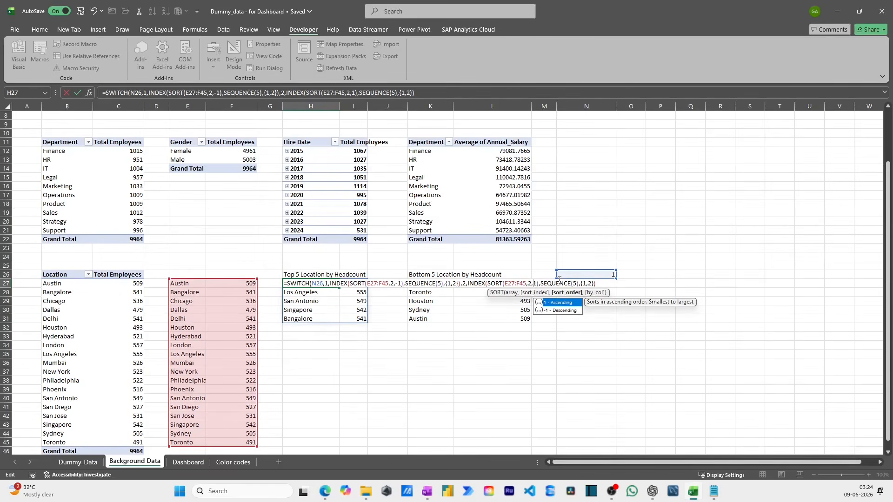
pyautogui.press('Right')
pyautogui.press('End')
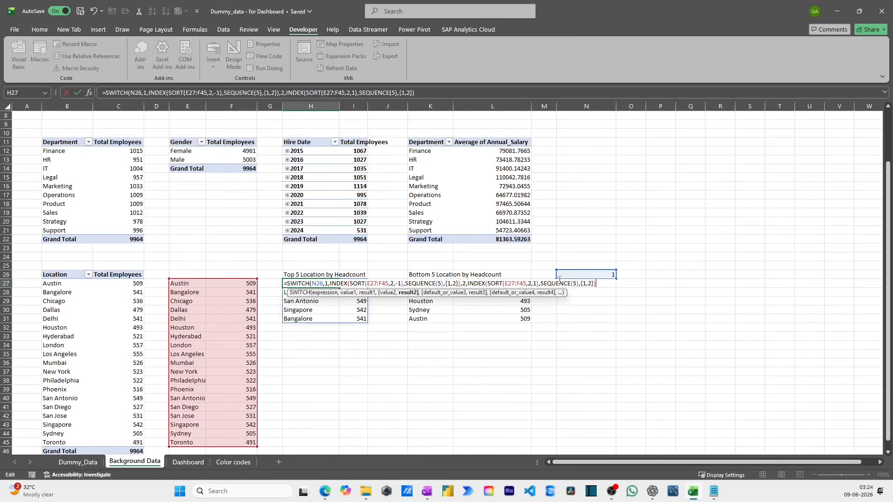
pyautogui.press('Return')
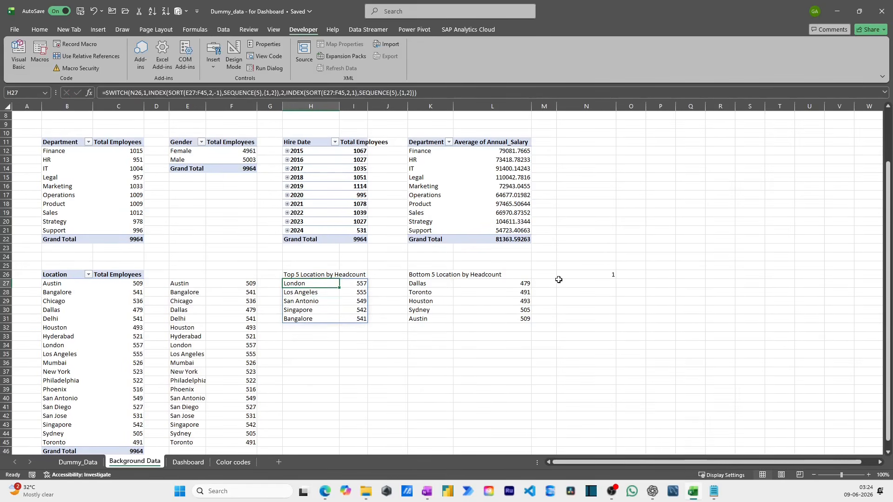
# - Shorten the heading in H26 of the Background Data sheet to "Top 5 Location"
pyautogui.press('Down')
pyautogui.press('Up')
pyautogui.press('Up')
pyautogui.hotkey('ctrl', 'pageup')
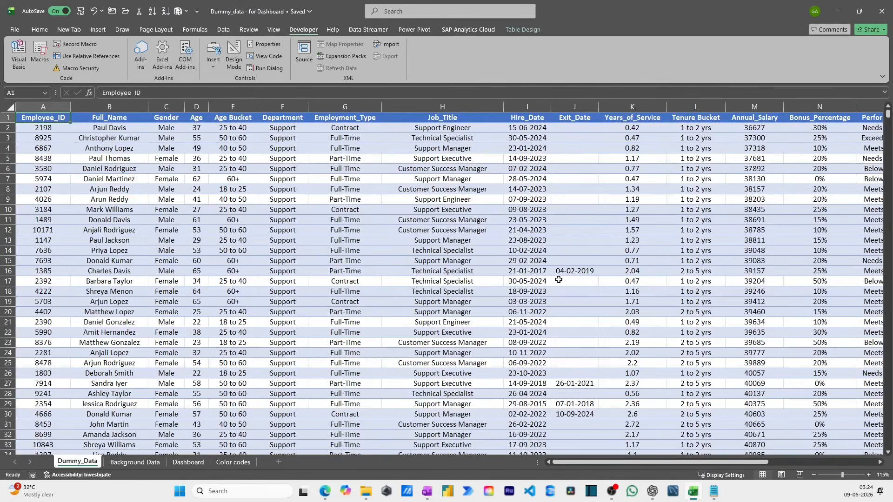
pyautogui.hotkey('ctrl', 'pagedown')
pyautogui.press('Up')
pyautogui.press('Right')
pyautogui.press('Left')
pyautogui.press('F2')
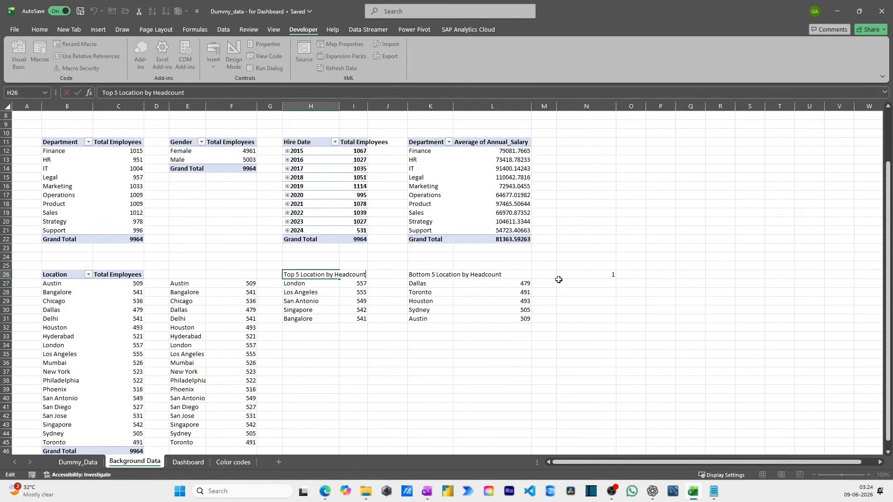
pyautogui.hotkey('ctrl', 'shift', 'Left')
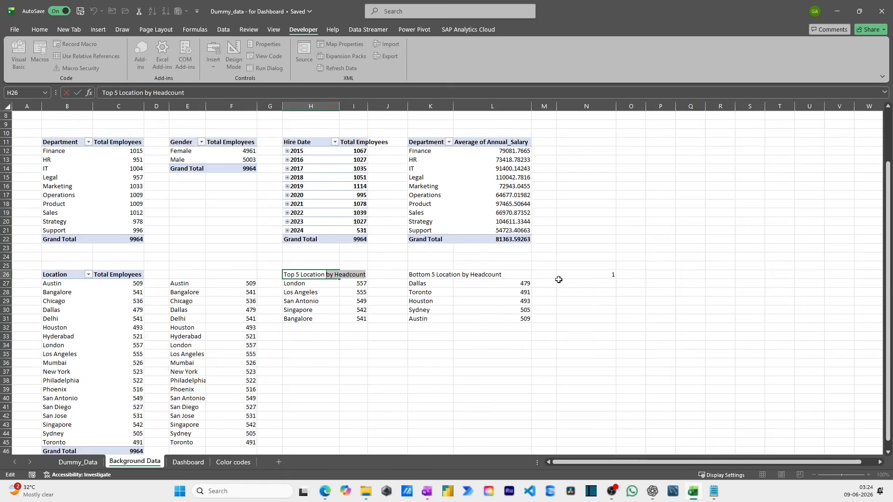
pyautogui.press('BackSpace')
pyautogui.press('Return')
pyautogui.press('Up')
# - Enter the column heading "Headcount" in I26, above the employee counts of the five-location list
pyautogui.press('Right')
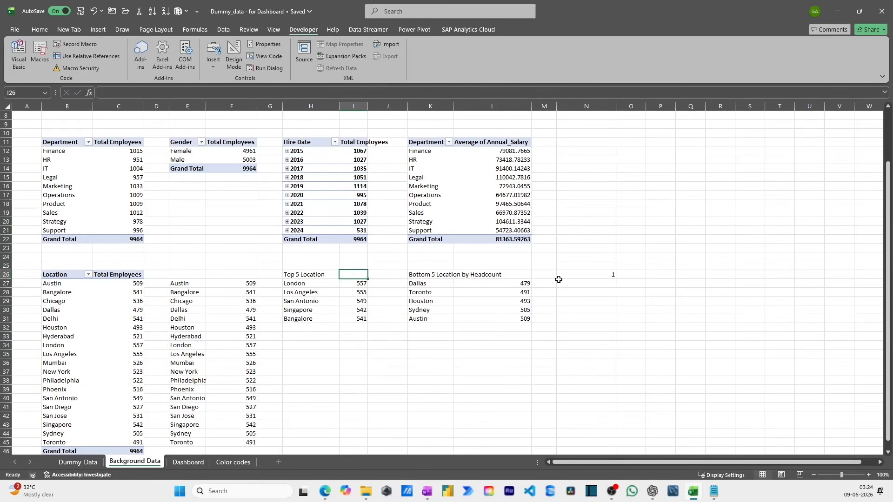
pyautogui.write('Headcount')
pyautogui.press('Return')
# - Replace the heading in H26 with "Location" and switch to the Dashboard sheet
pyautogui.press('Up')
pyautogui.press('Left')
pyautogui.hotkey('ctrl', 'shift', 'Right')
pyautogui.hotkey('ctrl', 'shift', 'Down')
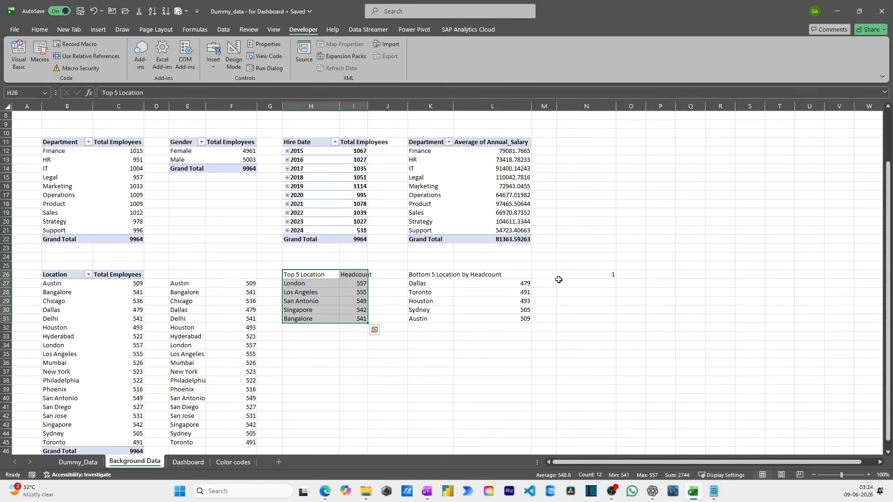
pyautogui.press('Left')
pyautogui.press('Right')
pyautogui.write('Loc')
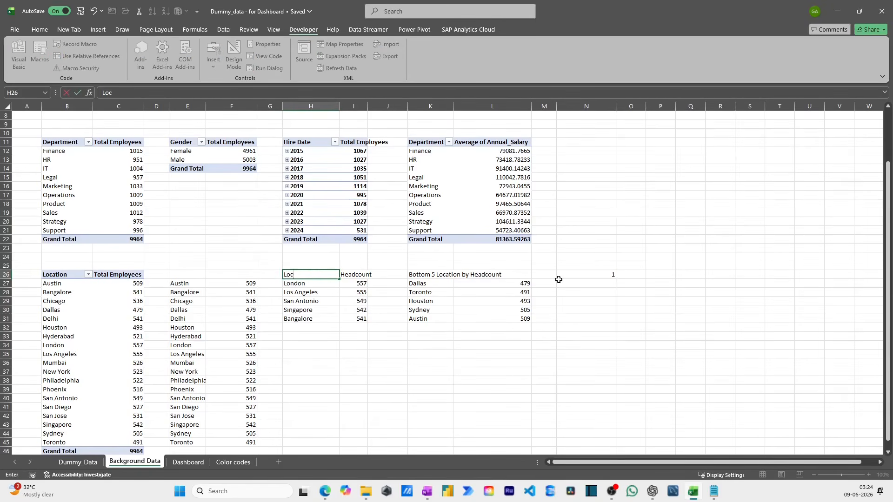
pyautogui.write('ation')
pyautogui.press('Return')
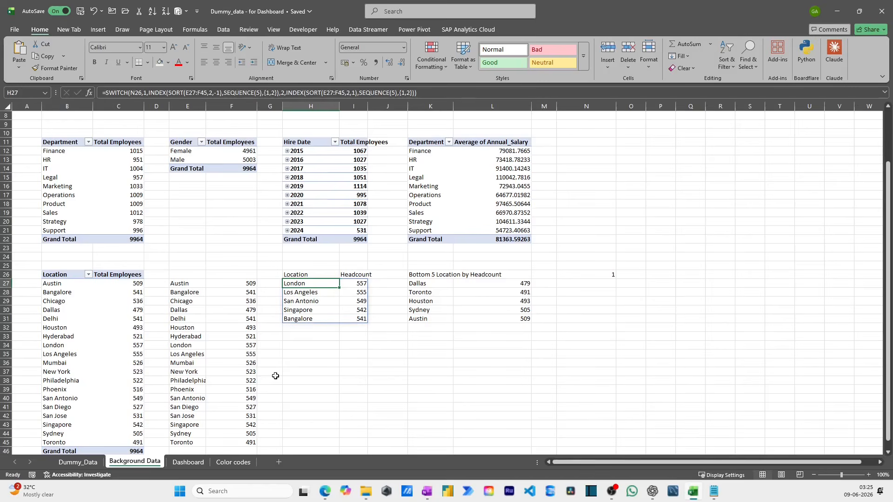
pyautogui.click(188, 463)
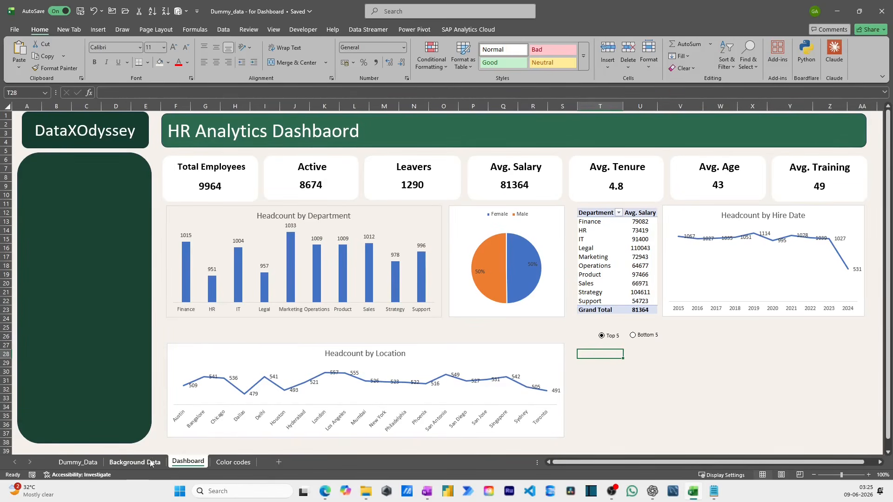
# - On the Background Data sheet, copy the department average salary PivotTable (K11:L22) and paste it at Q11
pyautogui.click(135, 462)
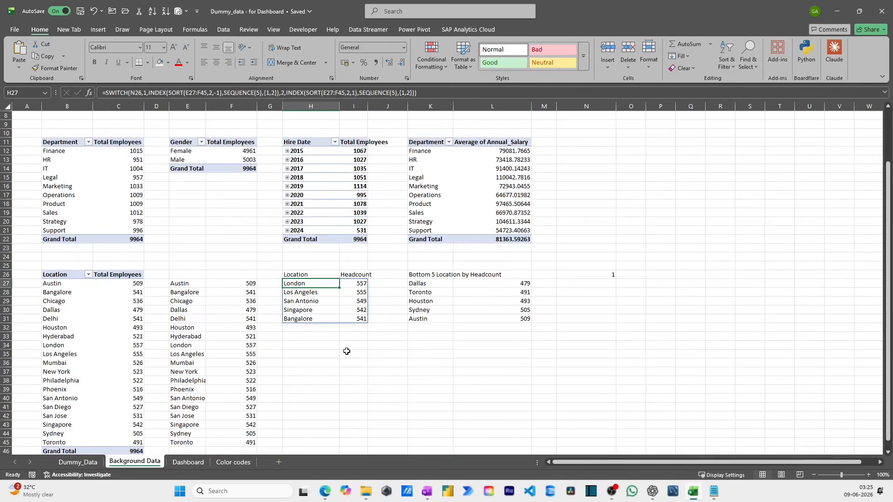
pyautogui.click(429, 143)
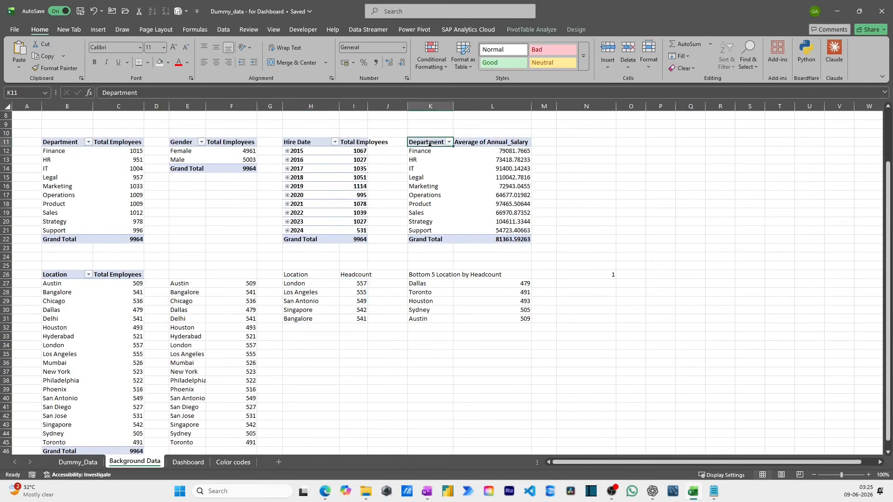
pyautogui.moveTo(429, 143); pyautogui.dragTo(516, 240)
pyautogui.hotkey('ctrl', 'c')
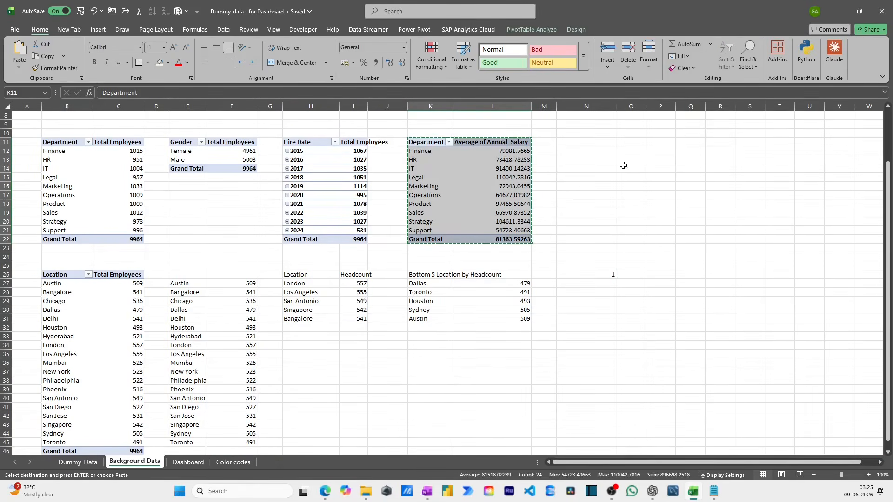
pyautogui.click(680, 141)
pyautogui.press('Return')
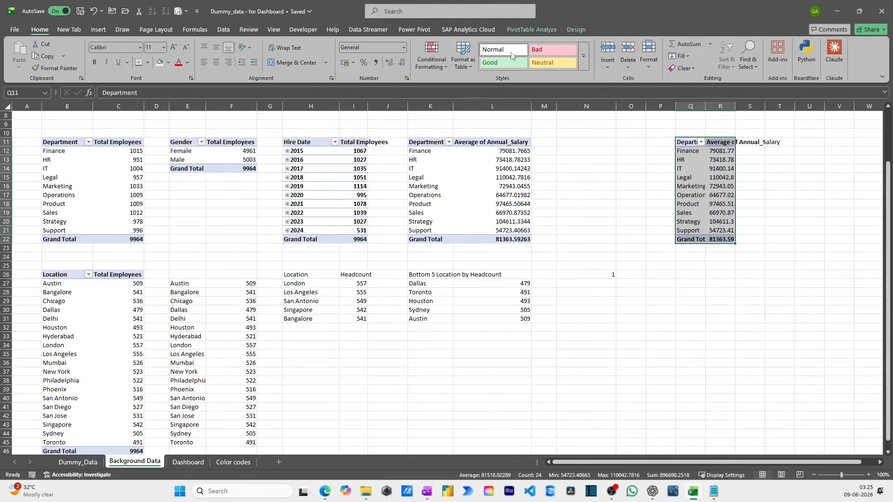
# - In the pasted PivotTable, replace Department with Location as the row field, keeping the average of Annual_Salary as values
pyautogui.click(530, 29)
pyautogui.click(661, 56)
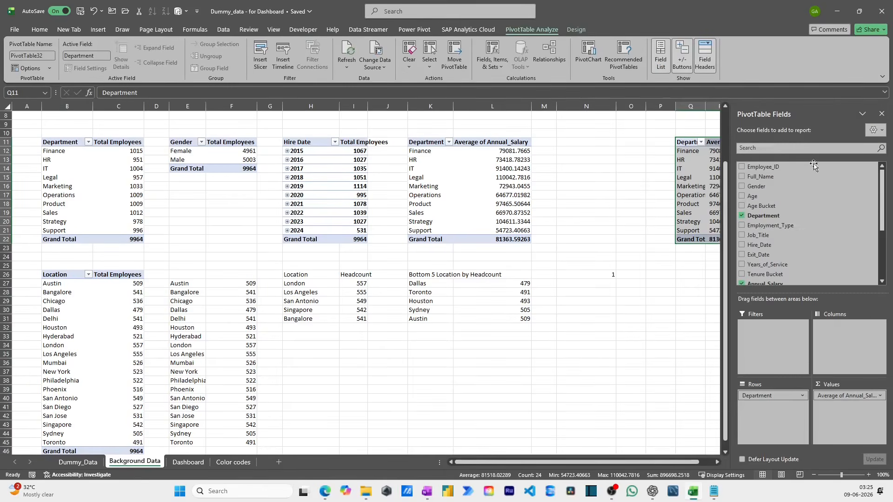
pyautogui.click(816, 217)
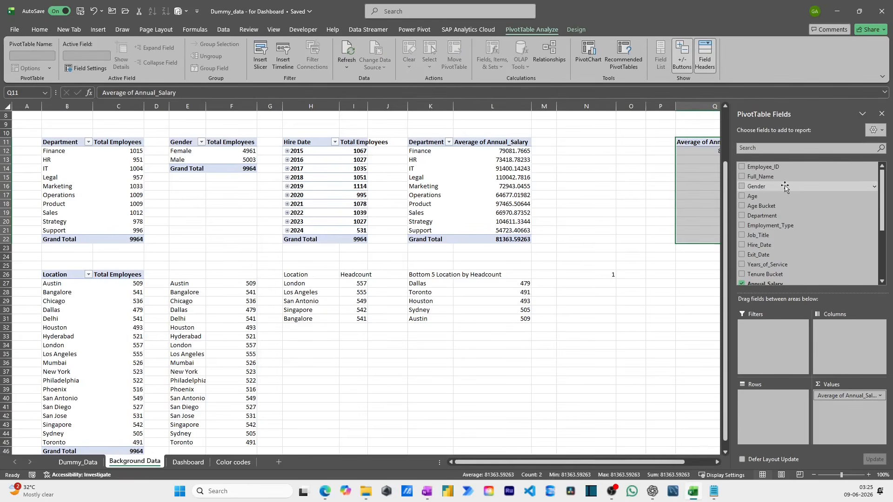
pyautogui.scroll(-3, 786, 196)
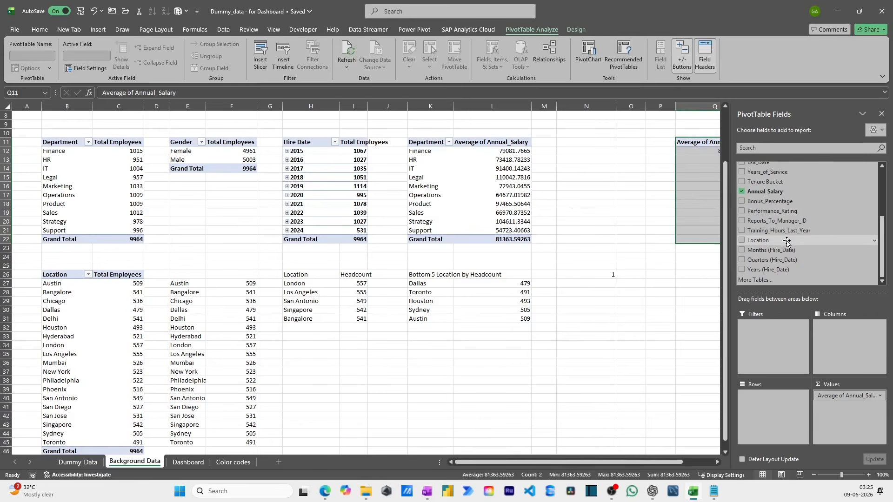
pyautogui.moveTo(783, 241); pyautogui.dragTo(751, 410)
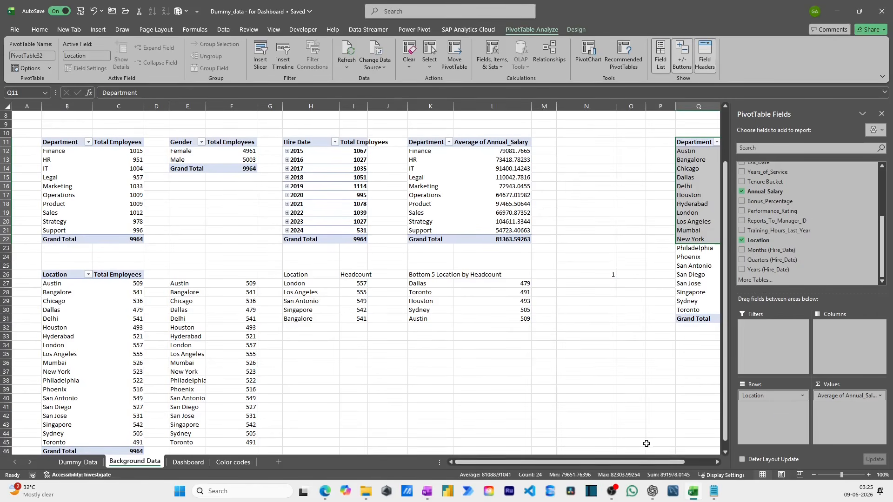
pyautogui.moveTo(639, 463); pyautogui.dragTo(669, 462)
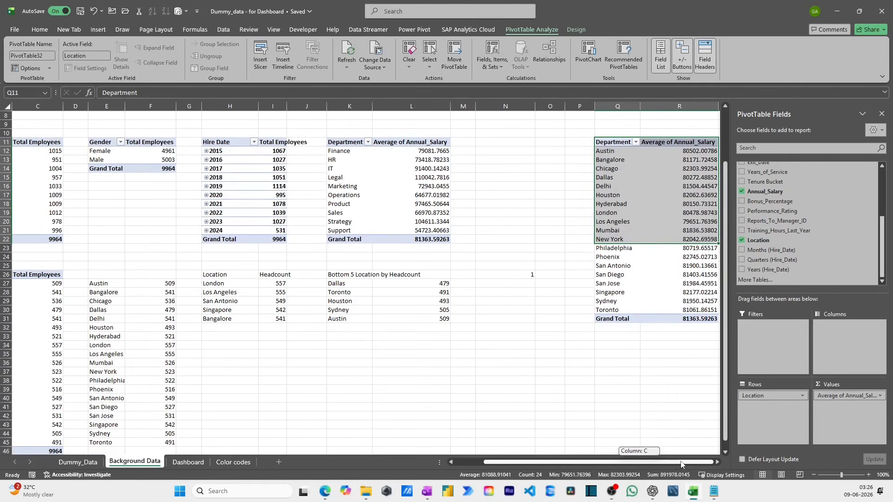
# - Enter =Q12 in S12 and fill it down to S30 to list every location beside the PivotTable
pyautogui.click(686, 151)
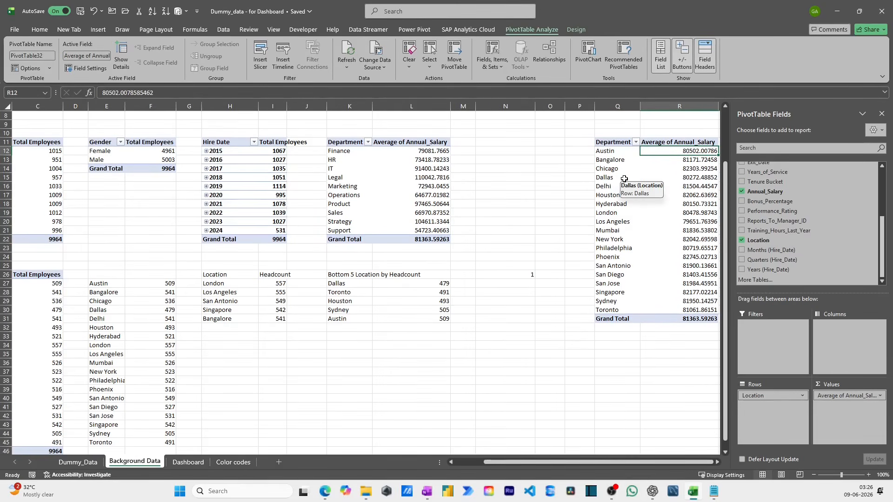
pyautogui.press('Right')
pyautogui.write('=')
pyautogui.press('Left')
pyautogui.press('Left')
pyautogui.press('Return')
pyautogui.press('Up')
pyautogui.press('Down')
# - Enter =VLOOKUP(S12,Q12:R30,2,0) in T12 to fetch the average salary for the first location
pyautogui.press('Left')
pyautogui.hotkey('ctrl', 'Down')
pyautogui.press('Right')
pyautogui.press('Up')
pyautogui.hotkey('ctrl', 'shift', 'Up')
pyautogui.hotkey('ctrl', 'd')
pyautogui.press('Right')
pyautogui.press('Left')
pyautogui.hotkey('ctrl', 'Up')
pyautogui.press('Right')
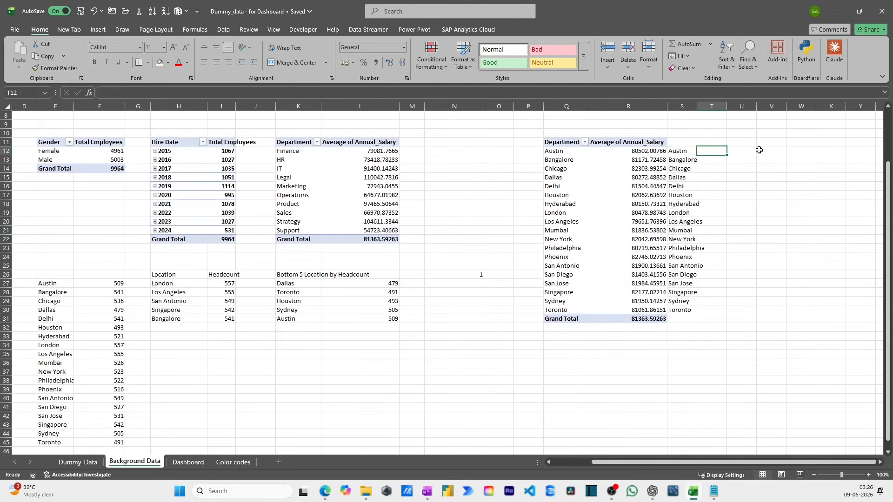
pyautogui.write('=VLOOKUP(')
pyautogui.press('Left')
pyautogui.write(',')
pyautogui.press('Left')
pyautogui.press('Left')
pyautogui.press('Left')
pyautogui.hotkey('shift', 'Right')
pyautogui.hotkey('ctrl', 'shift', 'Down')
pyautogui.hotkey('shift', 'Up')
pyautogui.press('F4')
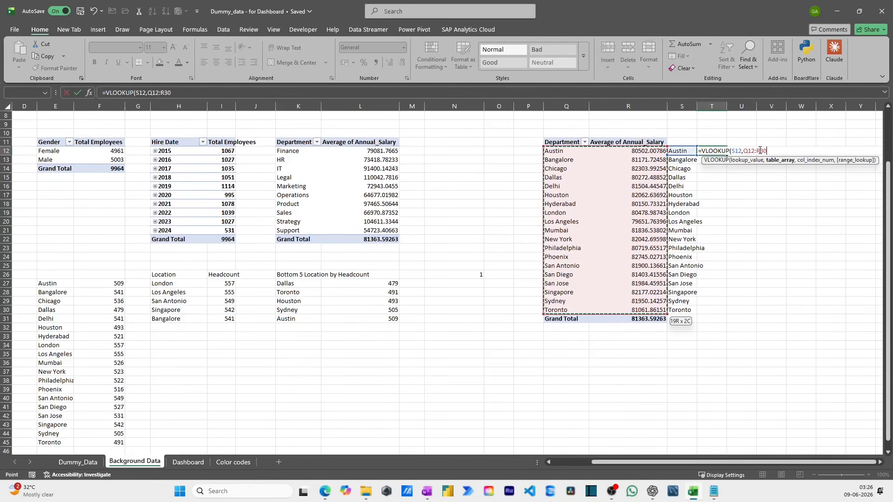
pyautogui.write(',2,0')
pyautogui.press('Return')
# - Fill the VLOOKUP formula down column T to row 30, alongside the location names
pyautogui.press('Left')
pyautogui.hotkey('ctrl', 'Down')
pyautogui.press('Right')
pyautogui.hotkey('ctrl', 'shift', 'Up')
pyautogui.hotkey('ctrl', 'd')
pyautogui.press('Left')
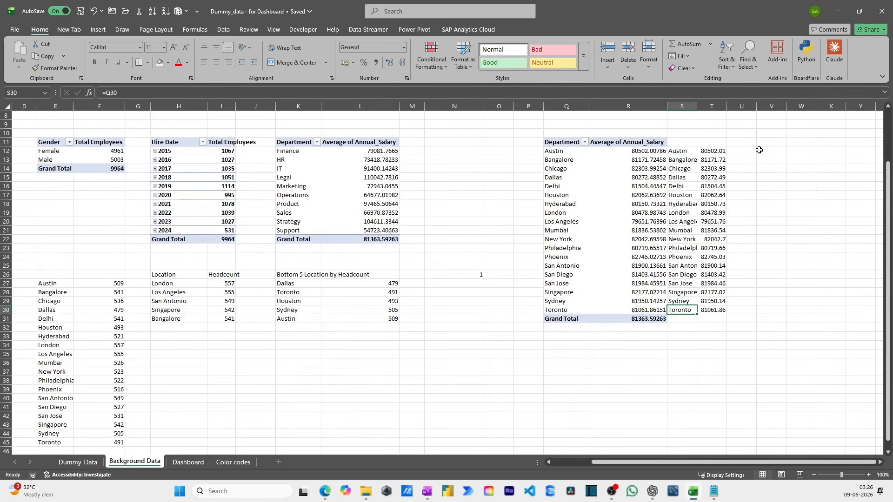
# - Edit the SWITCH formula in H27 so that both SORT arrays use the range S12:T30
pyautogui.click(174, 283)
pyautogui.press('F2')
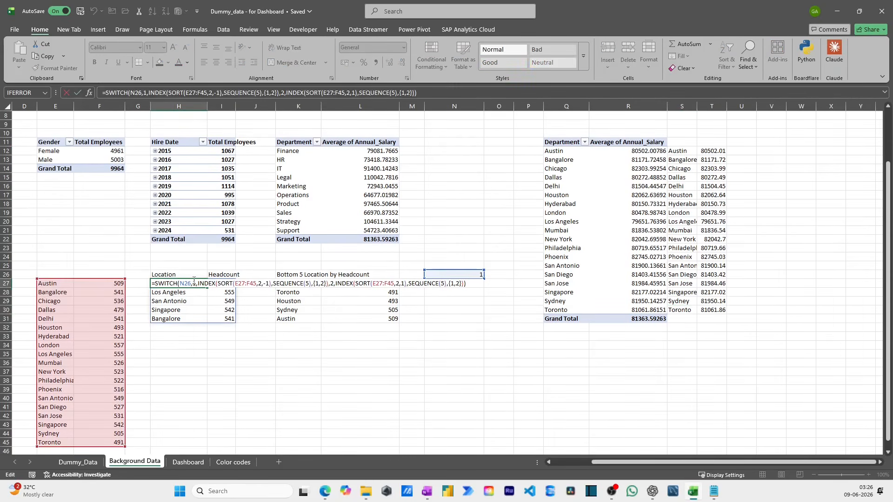
pyautogui.click(256, 283)
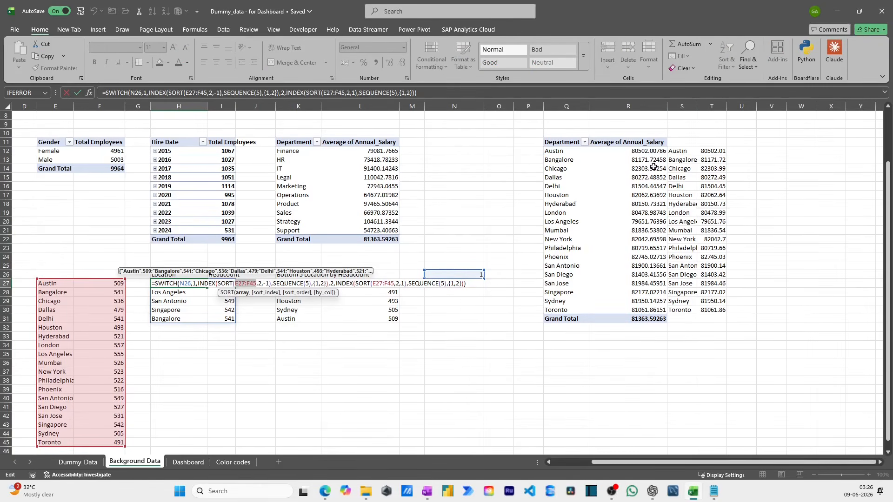
pyautogui.moveTo(676, 150); pyautogui.dragTo(721, 301)
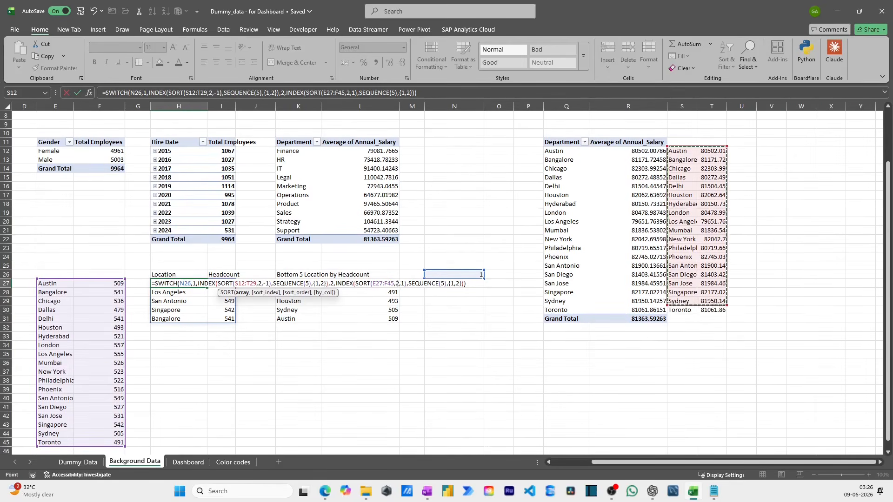
pyautogui.moveTo(394, 283); pyautogui.dragTo(380, 283)
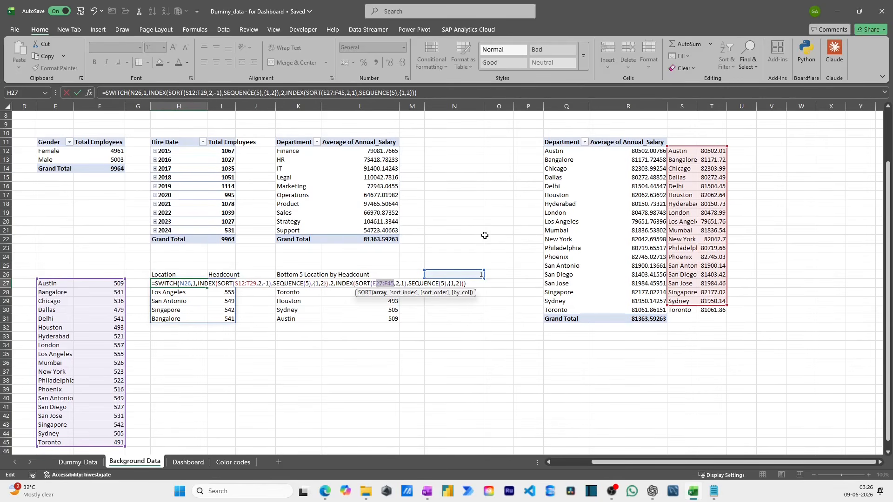
pyautogui.moveTo(677, 150); pyautogui.dragTo(711, 303)
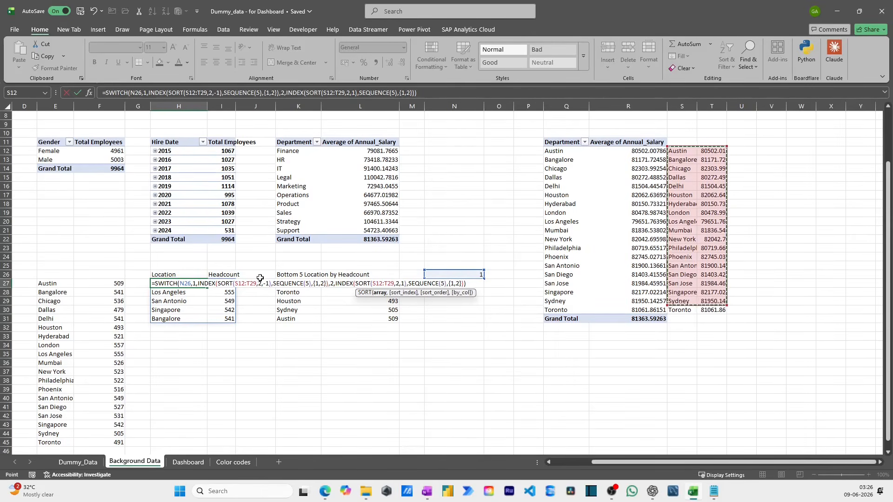
pyautogui.hotkey('shift', 'Left')
pyautogui.hotkey('shift', 'Left')
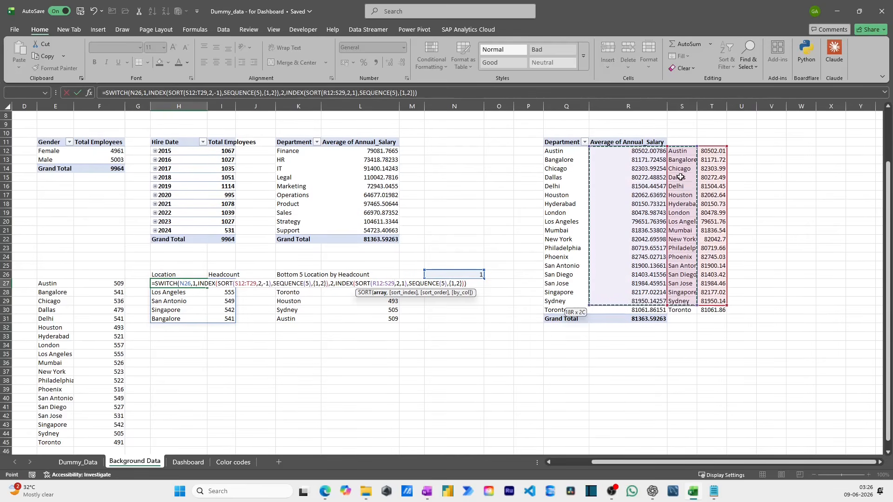
pyautogui.moveTo(681, 151); pyautogui.dragTo(707, 311)
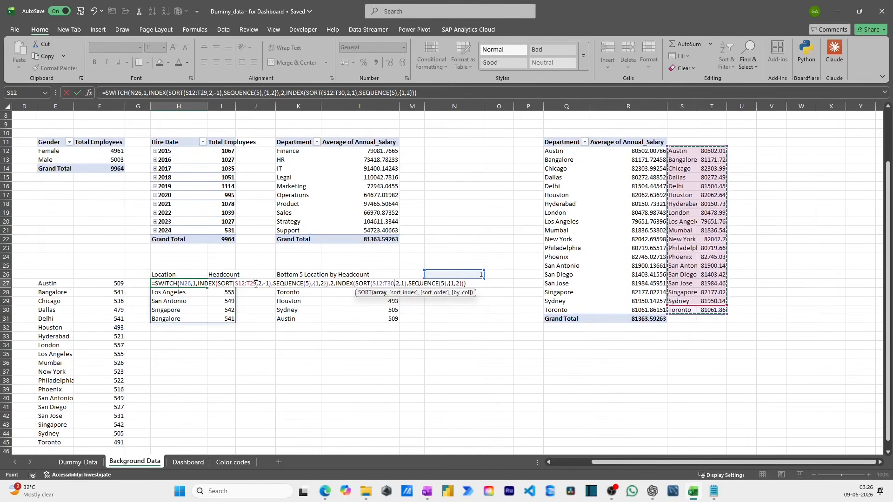
pyautogui.moveTo(255, 284); pyautogui.dragTo(240, 285)
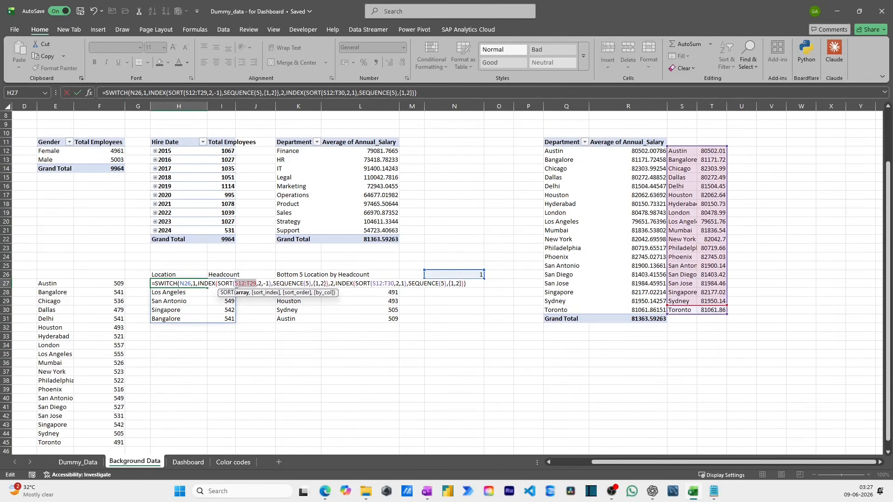
pyautogui.moveTo(682, 151); pyautogui.dragTo(710, 312)
pyautogui.press('Return')
# - Change the heading in I26 to "Salary"
pyautogui.press('Up')
pyautogui.press('Up')
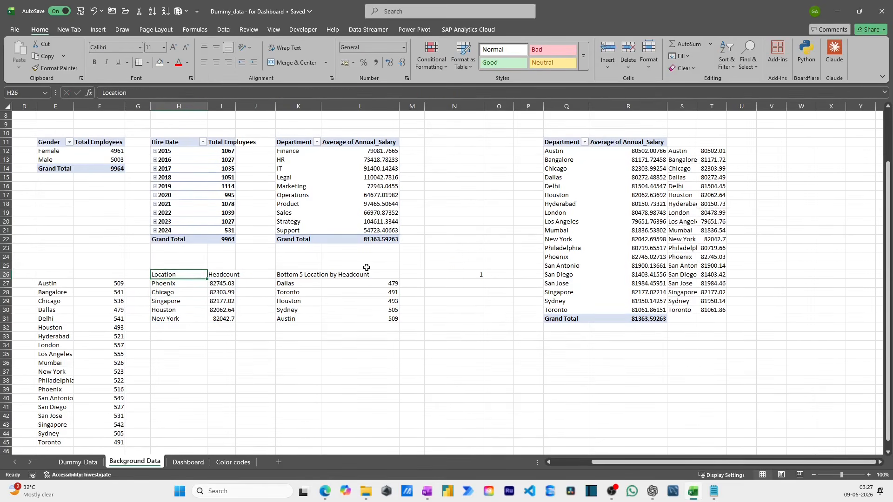
pyautogui.press('Right')
pyautogui.write('S')
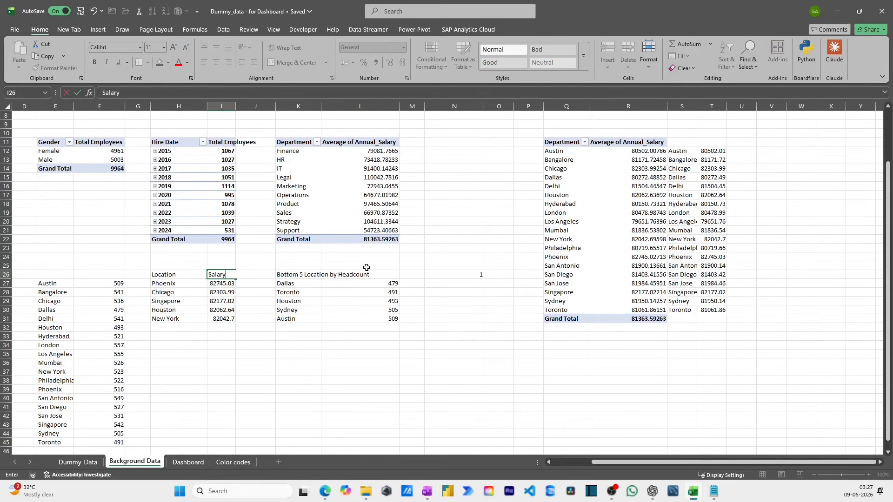
pyautogui.press('Left')
pyautogui.hotkey('ctrl', 'a')
# - Format the salary values in I27:I31 as numbers with no decimal places
pyautogui.moveTo(220, 283); pyautogui.dragTo(220, 319)
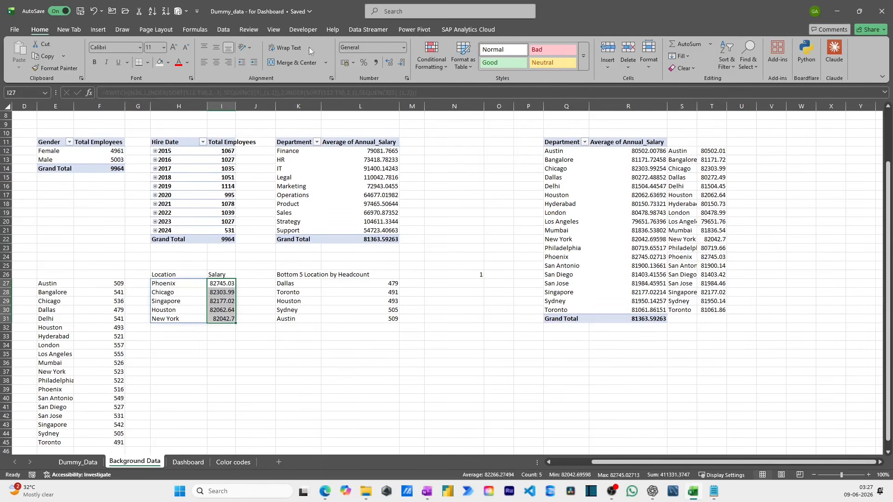
pyautogui.click(397, 66)
pyautogui.click(397, 67)
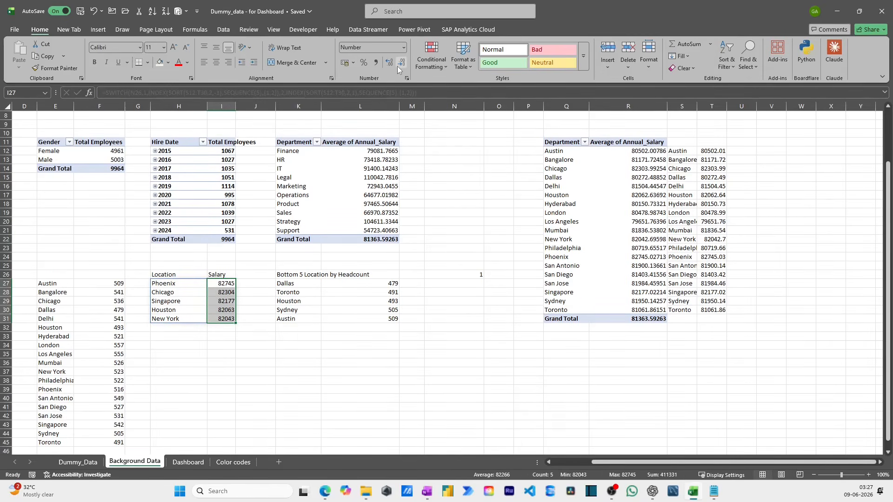
pyautogui.click(239, 285)
# - Insert a line chart from the location and salary list in H26:I31
pyautogui.moveTo(180, 276); pyautogui.dragTo(217, 319)
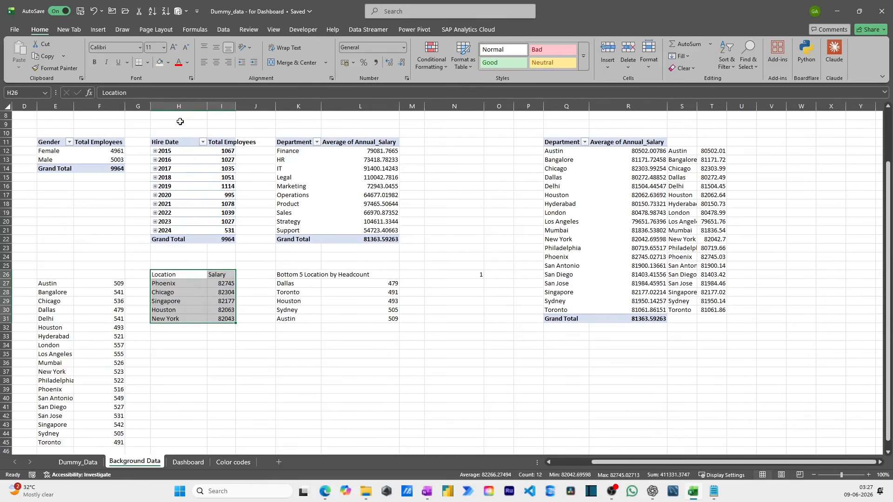
pyautogui.click(98, 30)
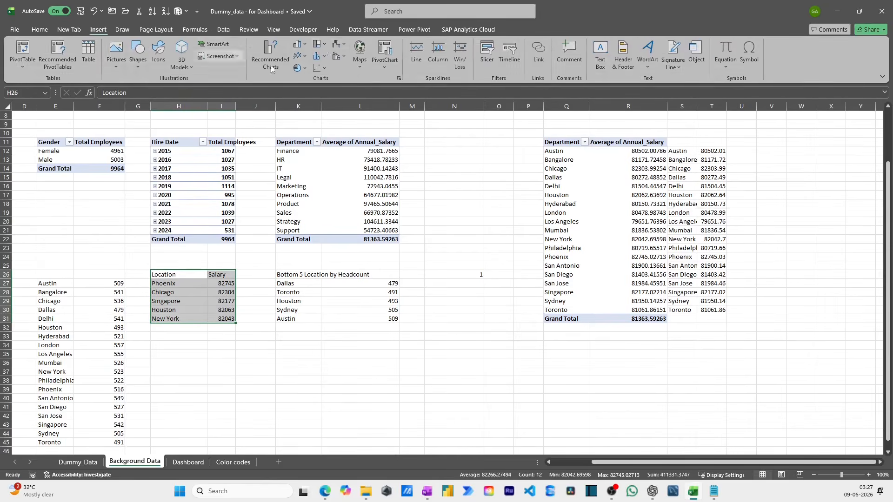
pyautogui.click(301, 58)
pyautogui.click(309, 88)
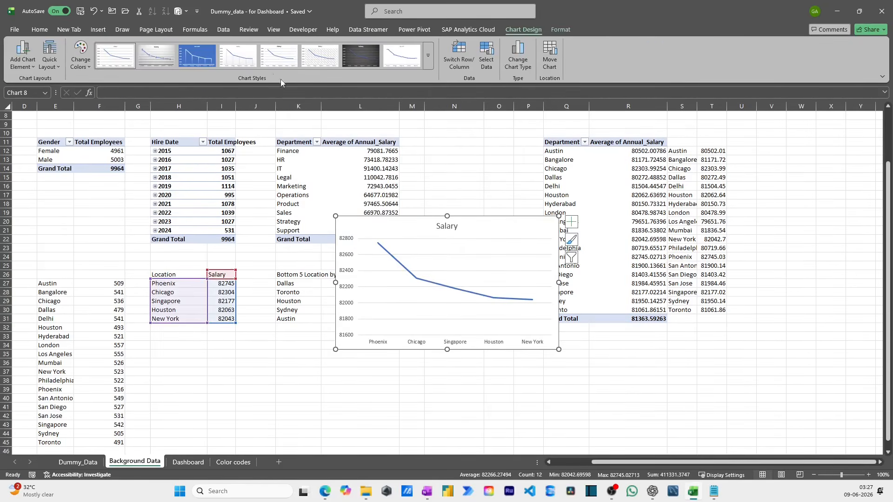
# - Change the salary chart's type to the recommended Clustered Column
pyautogui.click(40, 30)
pyautogui.click(109, 32)
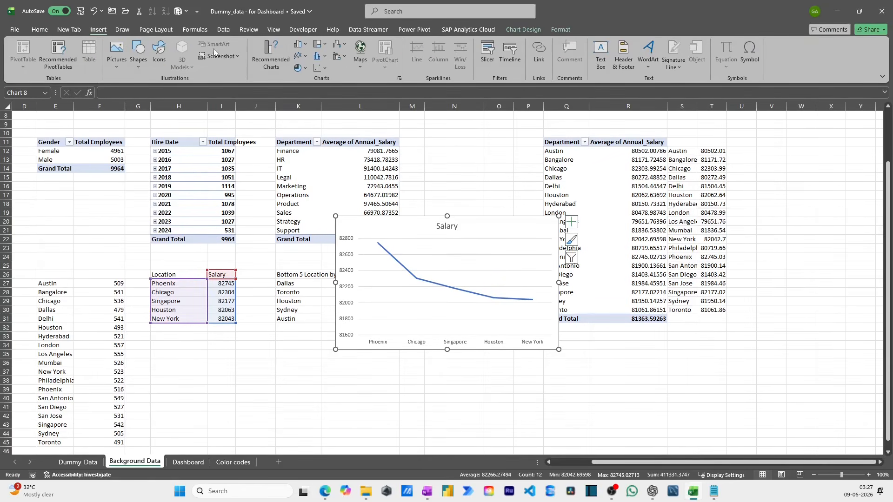
pyautogui.click(270, 56)
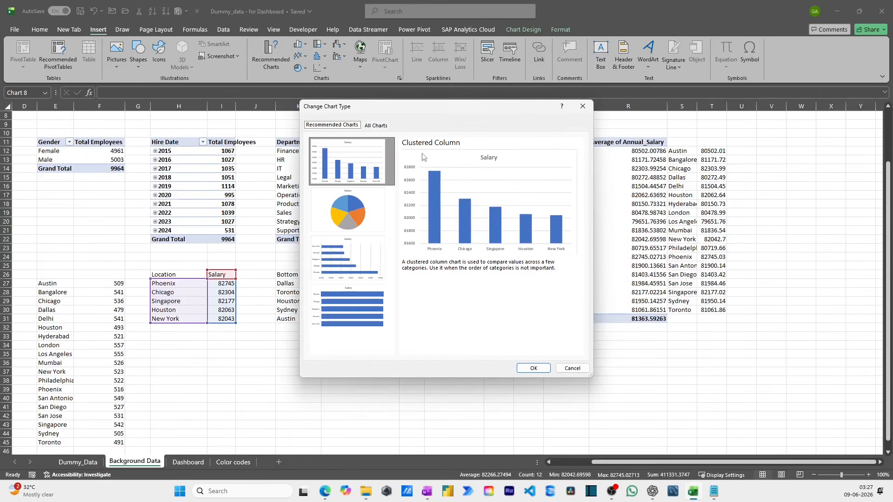
pyautogui.click(533, 368)
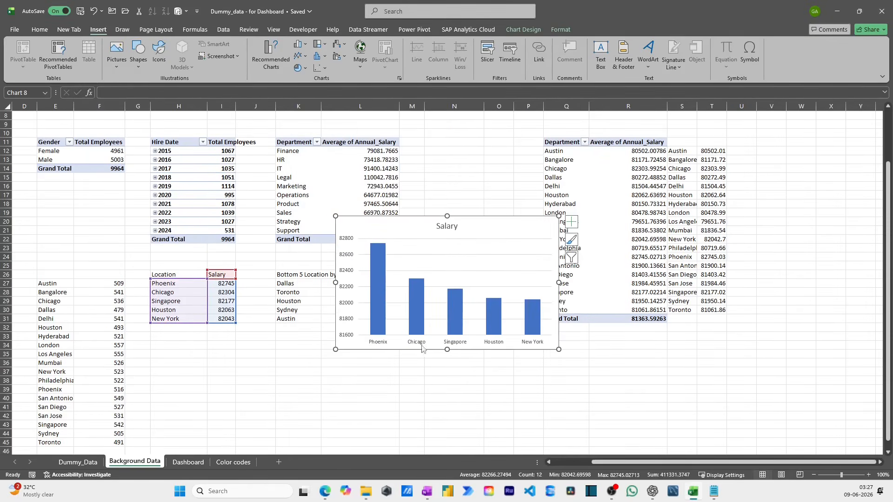
# - Move the salary column chart to the Dashboard sheet and place it below the KPI cards, beside the Headcount by Location chart
pyautogui.press('Delete')
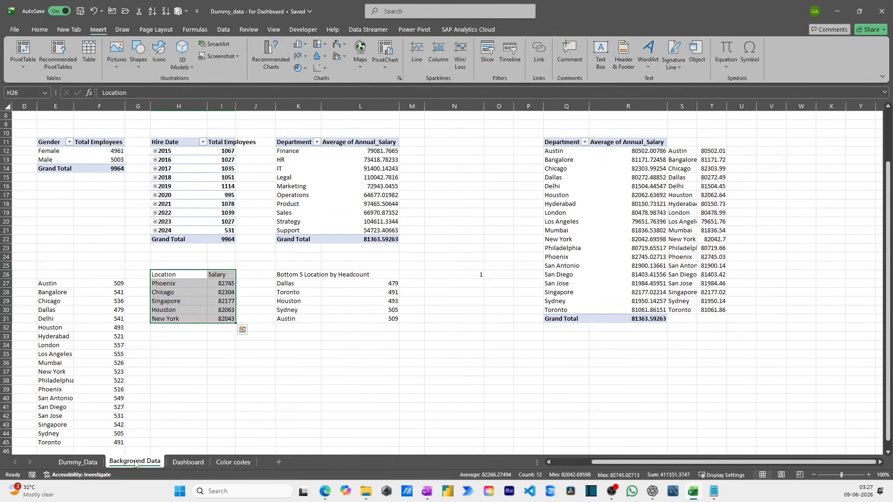
pyautogui.click(205, 465)
pyautogui.hotkey('ctrl', 'v')
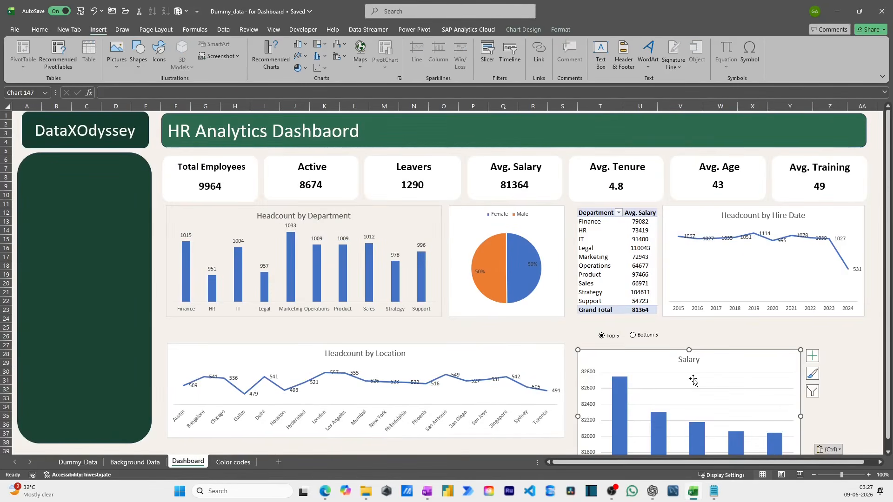
pyautogui.moveTo(707, 349); pyautogui.dragTo(713, 292)
# - Delete the gridlines and the vertical value axis from the salary column chart
pyautogui.click(693, 327)
pyautogui.click(704, 328)
pyautogui.press('Delete')
pyautogui.click(589, 337)
pyautogui.press('Delete')
# - Add data labels to the columns of the salary chart
pyautogui.rightClick(694, 370)
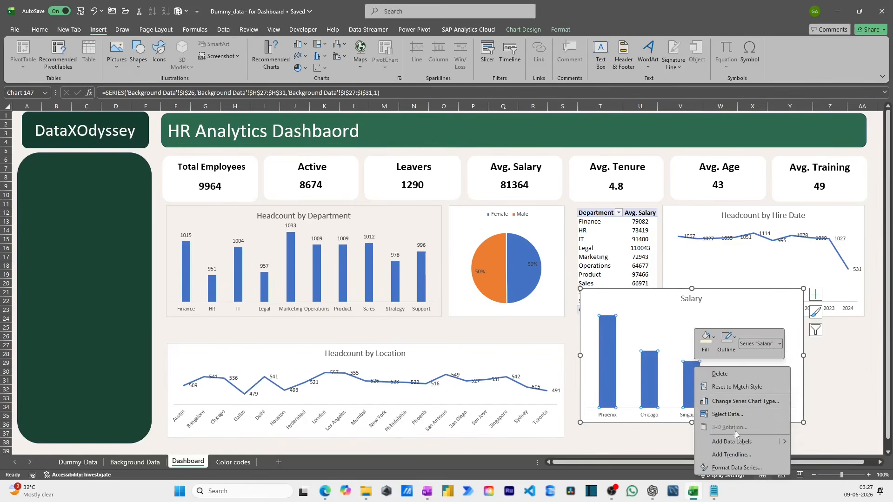
pyautogui.click(734, 443)
# - Retitle the salary chart "Salary by Location" and lower its upper edge until it clears the department salary table
pyautogui.click(691, 302)
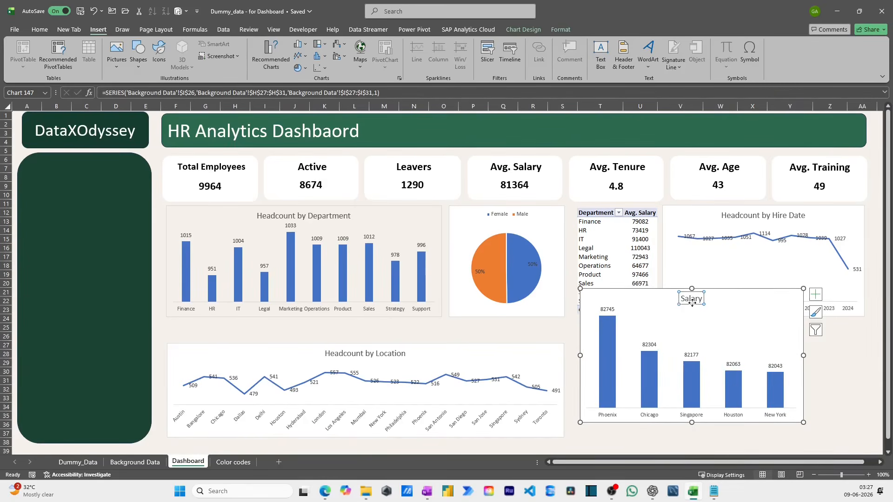
pyautogui.write('by Location')
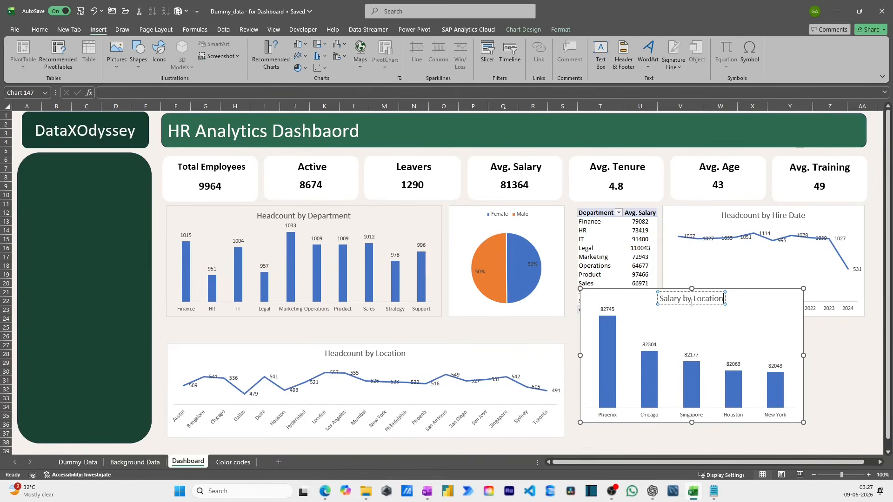
pyautogui.moveTo(691, 289); pyautogui.dragTo(691, 321)
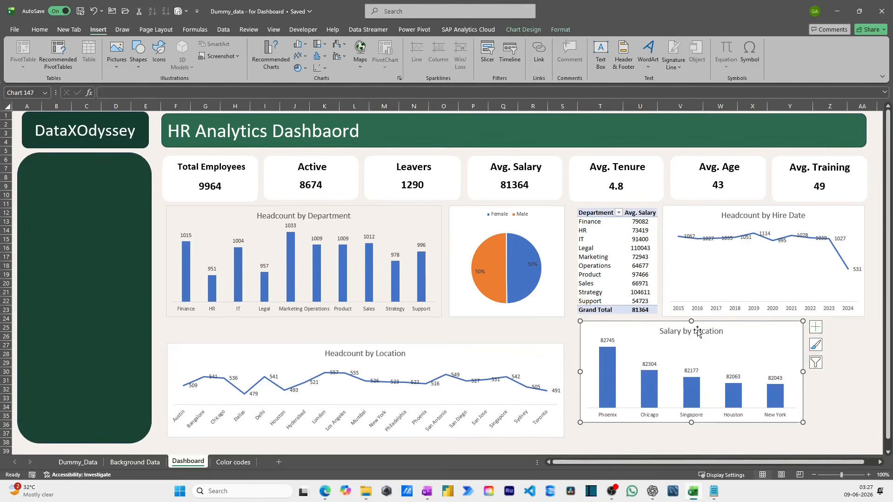
# - Undo the accidental shift of the chart title and move the Salary by Location chart just below the Top 5 and Bottom 5 option buttons
pyautogui.moveTo(679, 352); pyautogui.dragTo(680, 363)
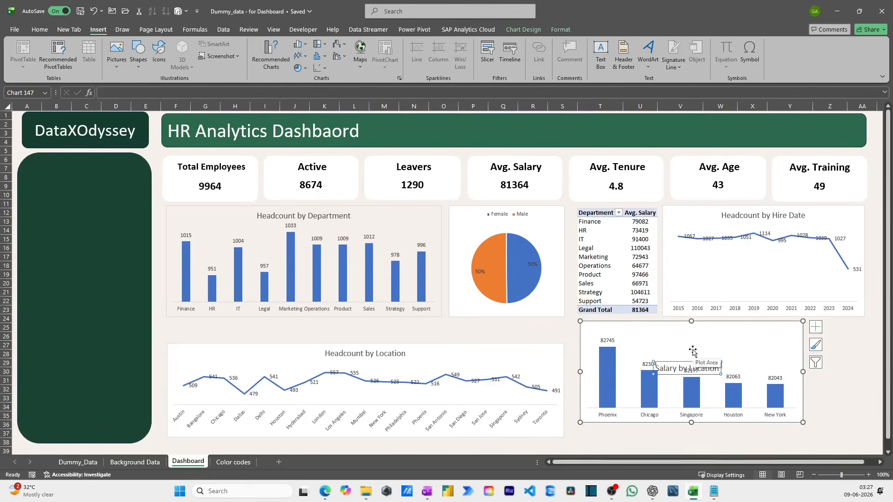
pyautogui.hotkey('ctrl', 'z')
pyautogui.moveTo(659, 323); pyautogui.dragTo(645, 343)
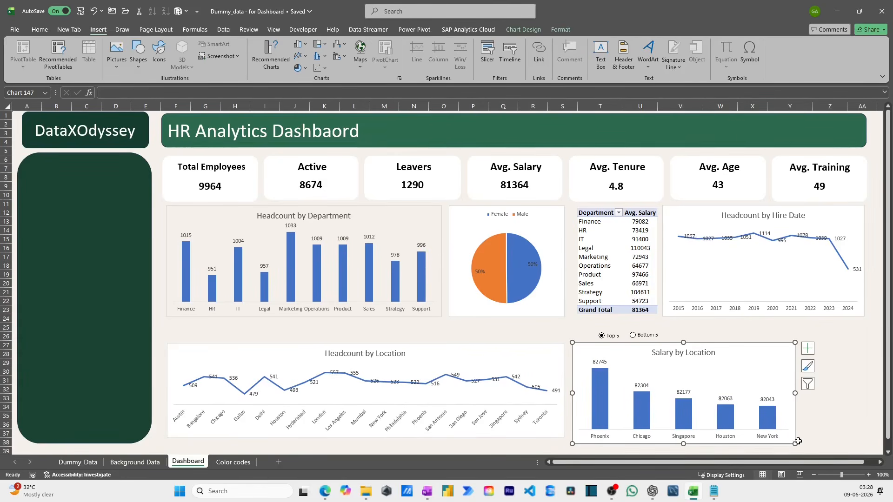
# - Extend the Headcount by Location chart downward so its lower edge lines up with the Salary by Location chart
pyautogui.click(535, 435)
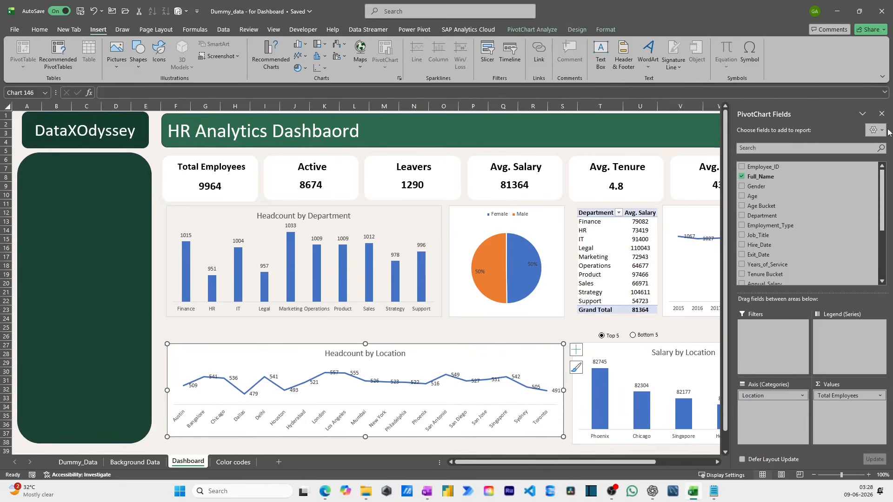
pyautogui.click(881, 113)
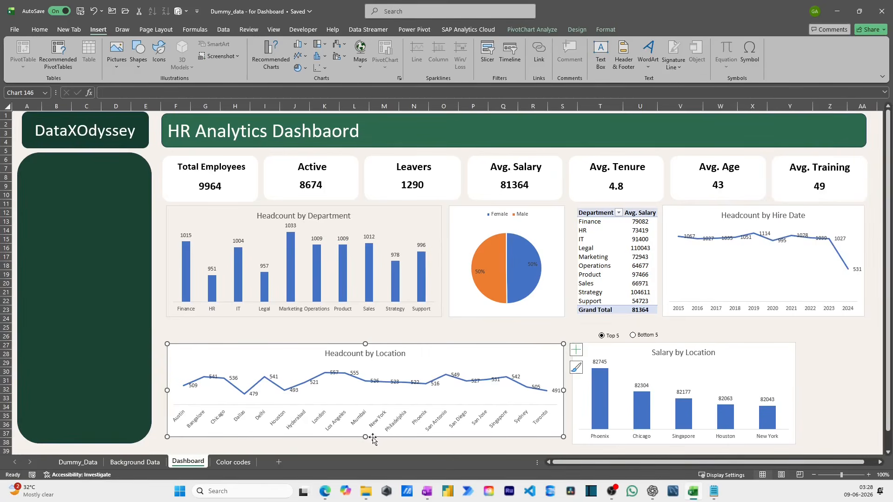
pyautogui.moveTo(365, 438); pyautogui.dragTo(363, 445)
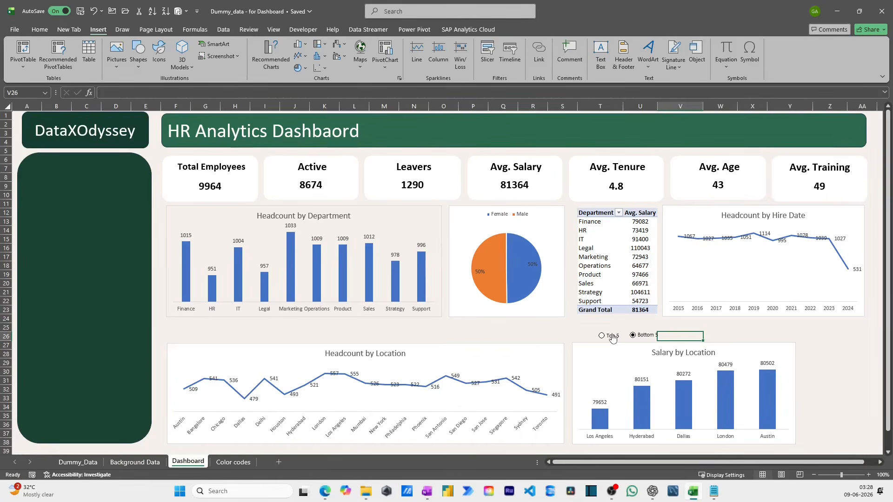
# - Check how the Salary by Location chart responds to the Top 5 option
pyautogui.click(611, 336)
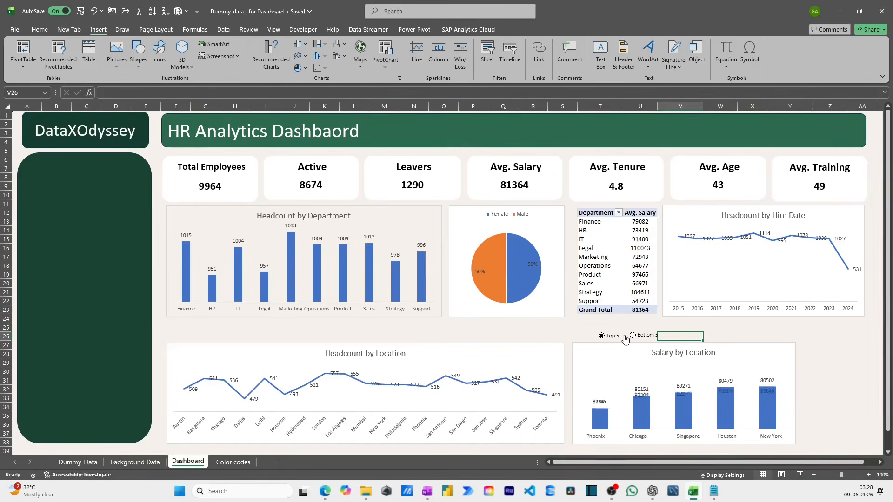
pyautogui.click(723, 336)
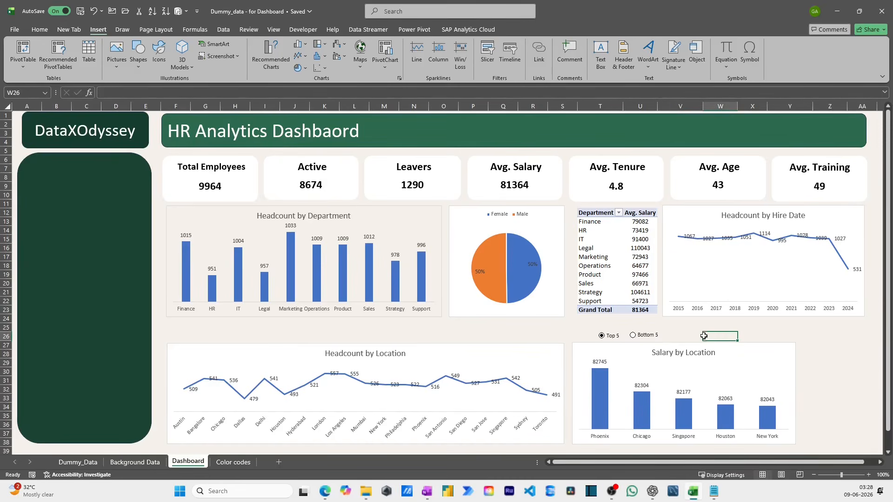
pyautogui.click(790, 357)
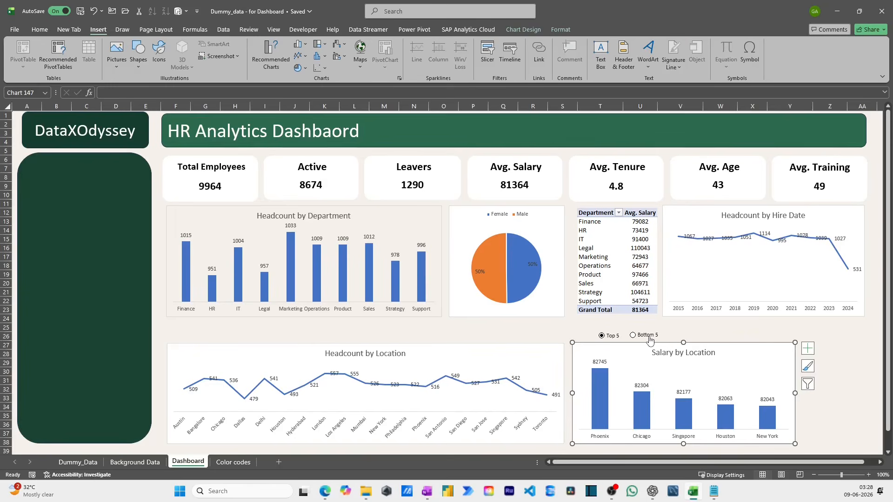
# - Select the Top 5 and Bottom 5 option buttons together and move them beside the Salary by Location chart, on its far side from the headcount chart
pyautogui.rightClick(674, 329)
pyautogui.rightClick(651, 340)
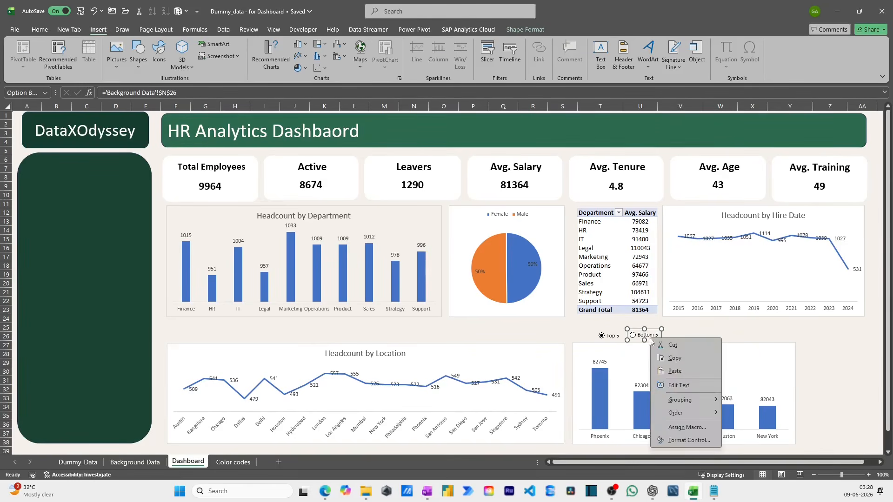
pyautogui.keyDown('ctrl'); pyautogui.click(614, 337); pyautogui.keyUp('ctrl')
pyautogui.rightClick(615, 336)
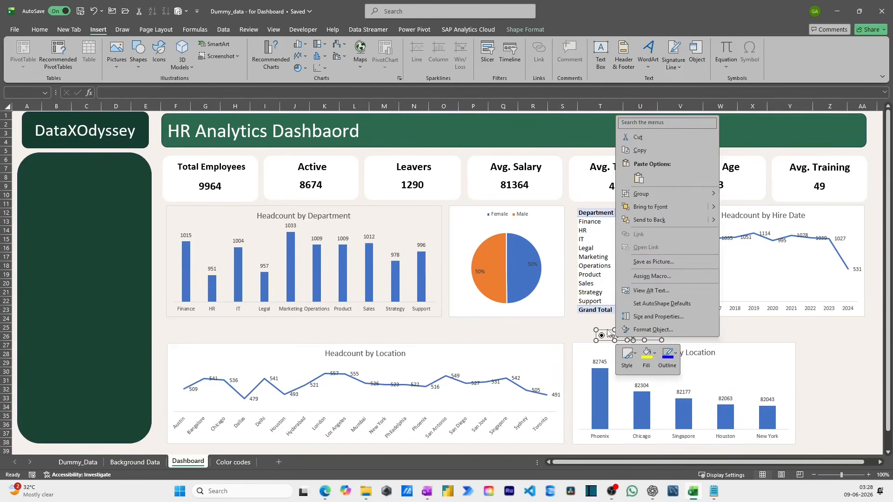
pyautogui.press('Escape')
pyautogui.moveTo(607, 333); pyautogui.dragTo(818, 340)
# - Place the Bottom 5 option button beneath the Top 5 option button
pyautogui.rightClick(857, 360)
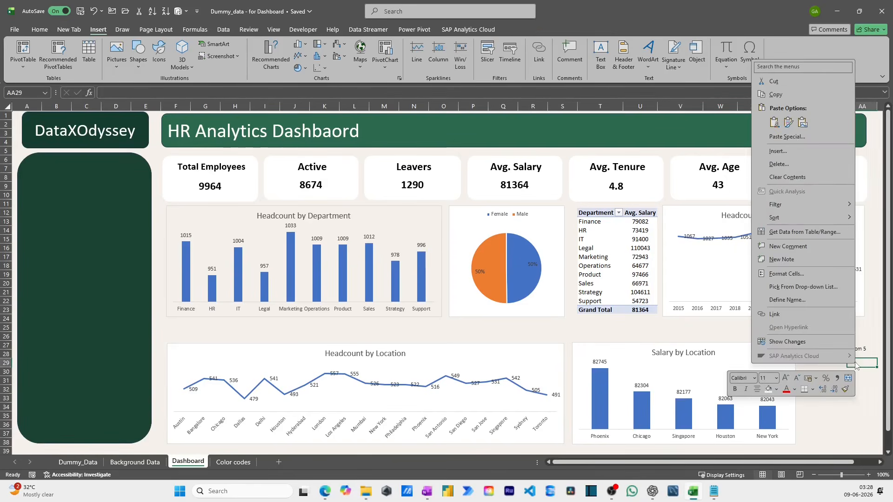
pyautogui.press('Escape')
pyautogui.rightClick(859, 355)
pyautogui.press('Escape')
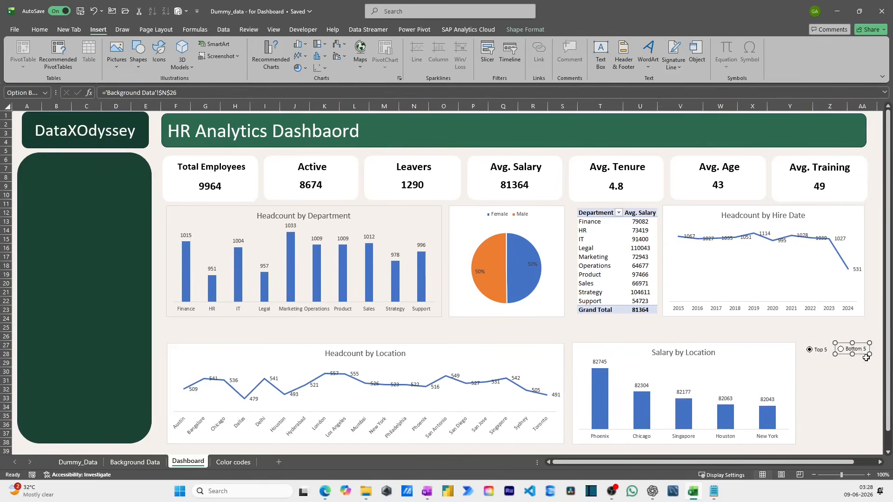
pyautogui.moveTo(860, 356); pyautogui.dragTo(828, 371)
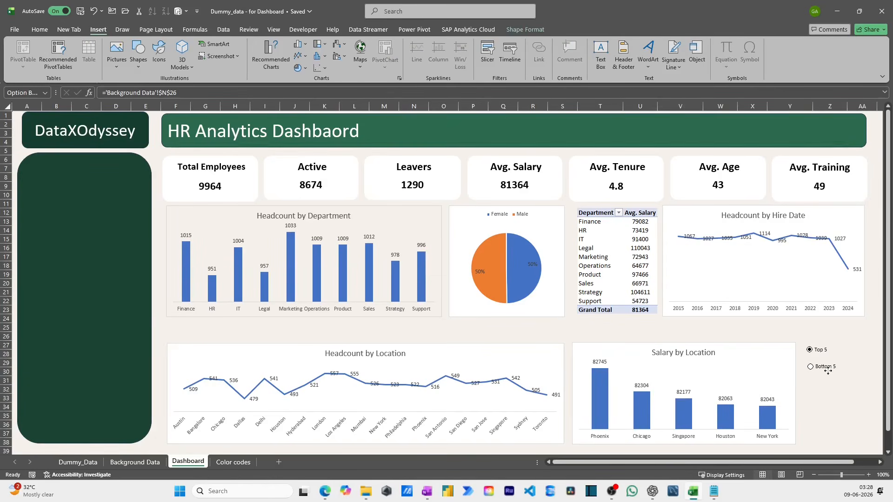
# - Align the Top 5 and Bottom 5 option buttons in one column and tighten the vertical gap between them
pyautogui.rightClick(832, 348)
pyautogui.press('Escape')
pyautogui.rightClick(832, 366)
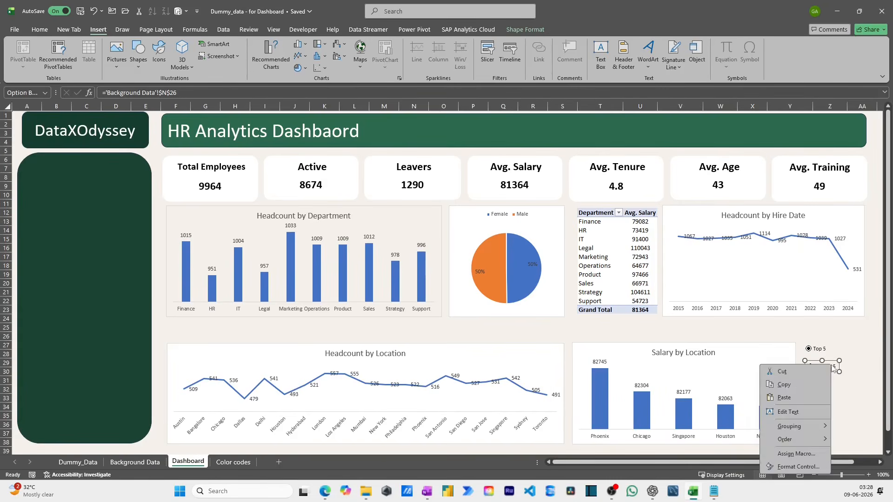
pyautogui.click(830, 361)
pyautogui.moveTo(826, 360); pyautogui.dragTo(826, 356)
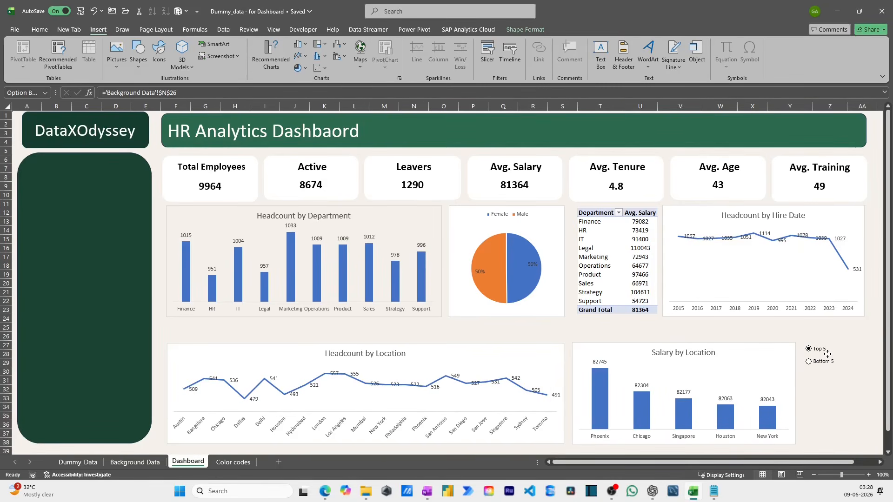
# - Test the repositioned option buttons by choosing Bottom 5 and returning to Top 5
pyautogui.click(830, 391)
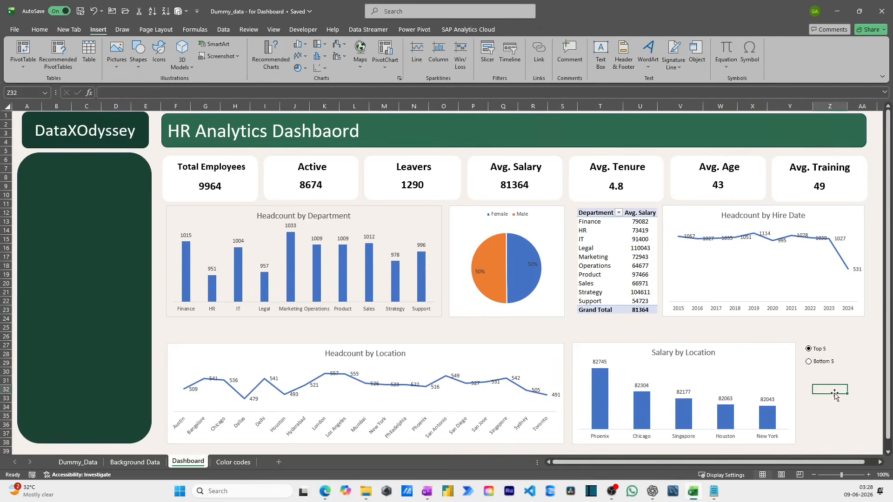
pyautogui.click(808, 348)
pyautogui.click(496, 332)
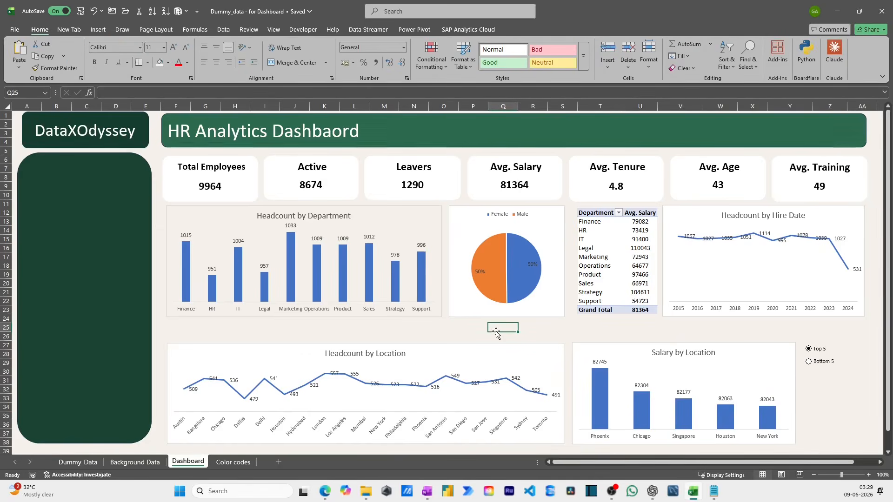
# - Insert a Tenure Bucket slicer for the Headcount by Location chart
pyautogui.click(475, 346)
pyautogui.click(540, 29)
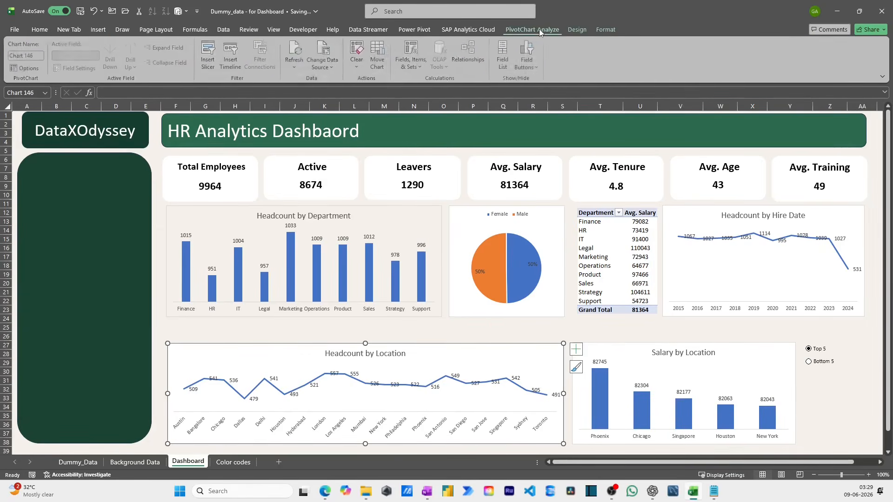
pyautogui.click(210, 62)
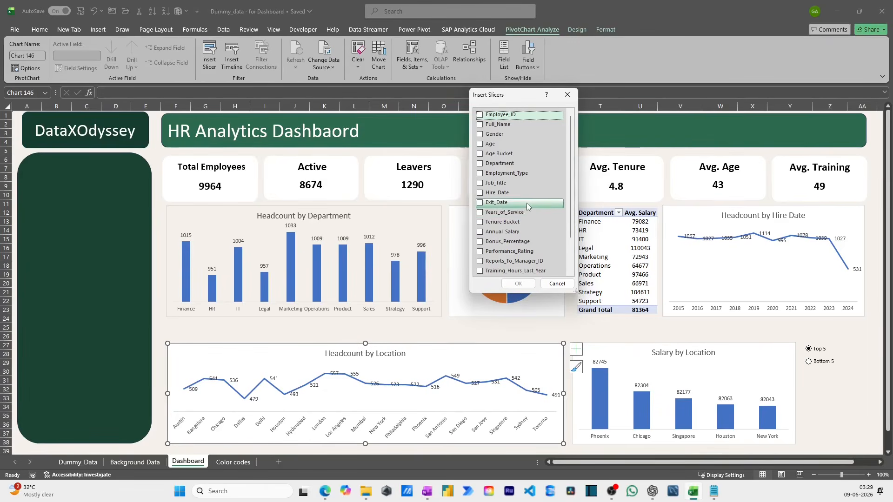
pyautogui.click(480, 222)
pyautogui.click(518, 283)
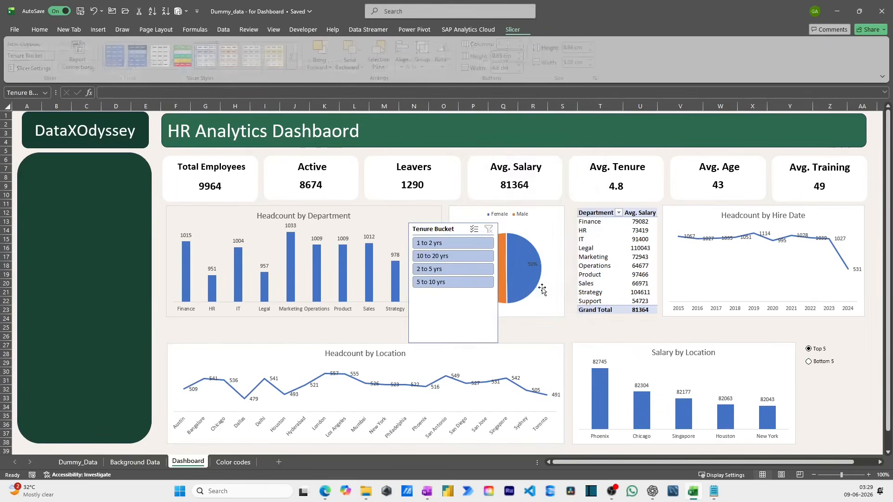
# - Widen the Tenure Bucket slicer to about 12.68 cm and arrange its buttons in 4 columns
pyautogui.moveTo(497, 343); pyautogui.dragTo(631, 329)
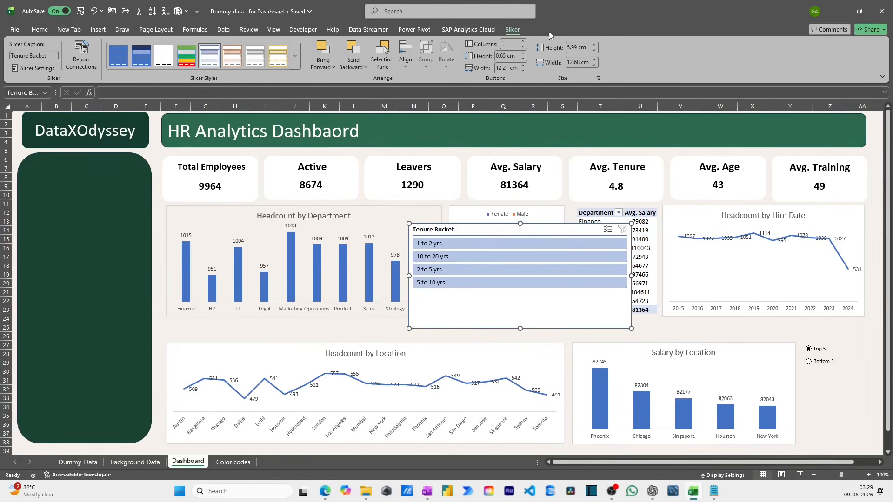
pyautogui.click(525, 41)
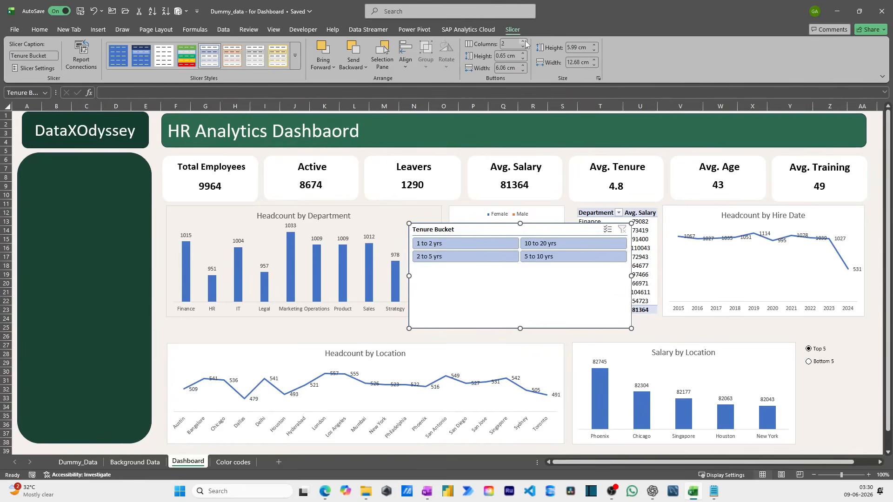
pyautogui.click(525, 41)
pyautogui.click(525, 42)
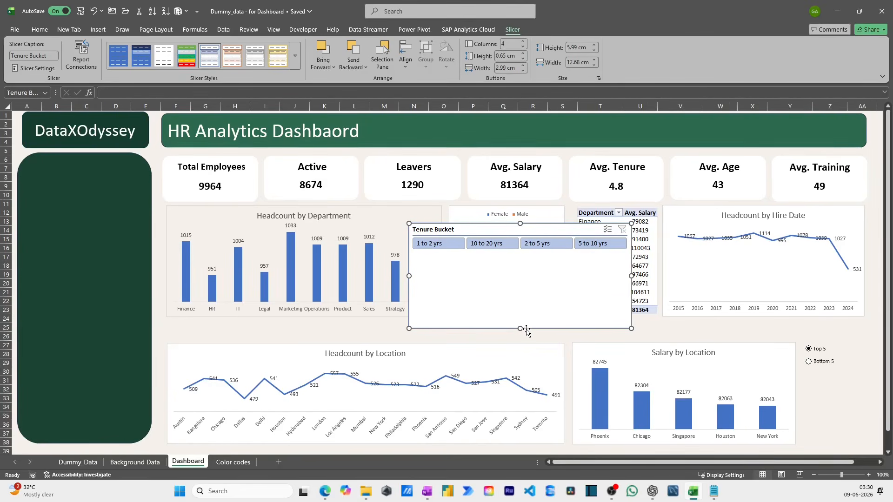
# - Resize the Tenure Bucket slicer to about 1.74 cm high and 15.18 cm wide, placed just above the Headcount by Location chart
pyautogui.moveTo(521, 328); pyautogui.dragTo(271, 321)
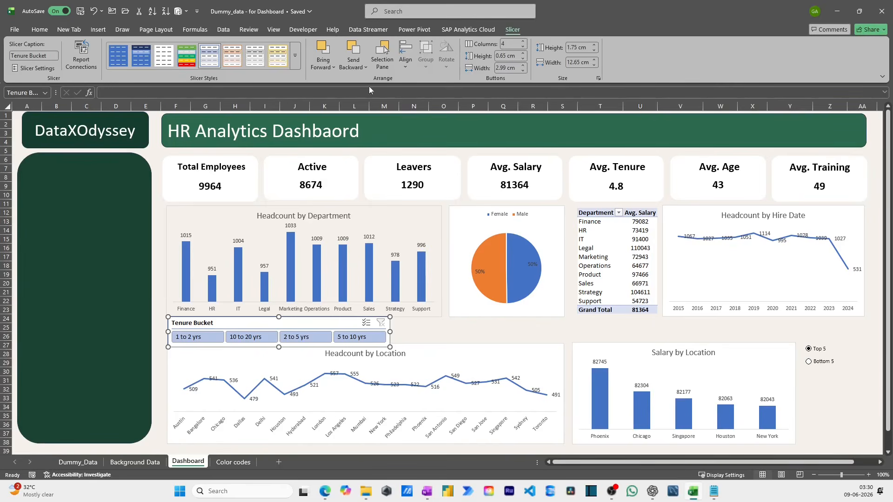
pyautogui.moveTo(389, 332); pyautogui.dragTo(431, 335)
# - Turn off the header display in the Tenure Bucket slicer's settings
pyautogui.rightClick(332, 323)
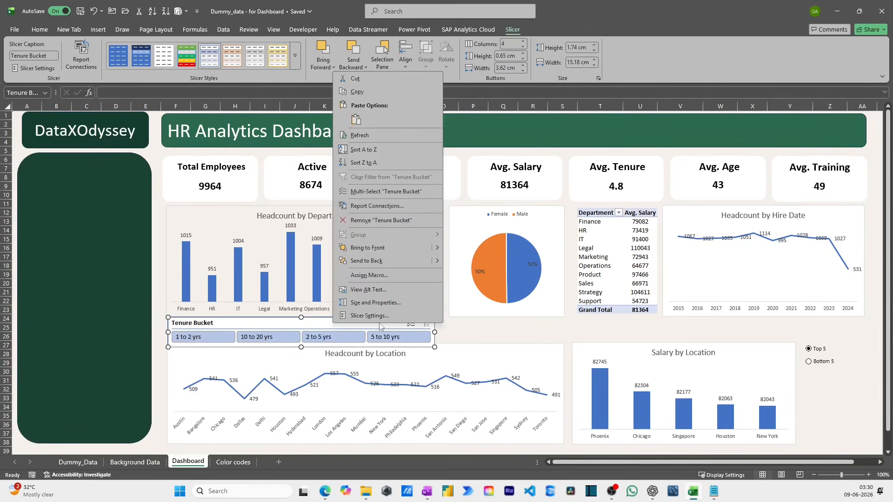
pyautogui.click(378, 325)
pyautogui.click(273, 317)
pyautogui.click(433, 390)
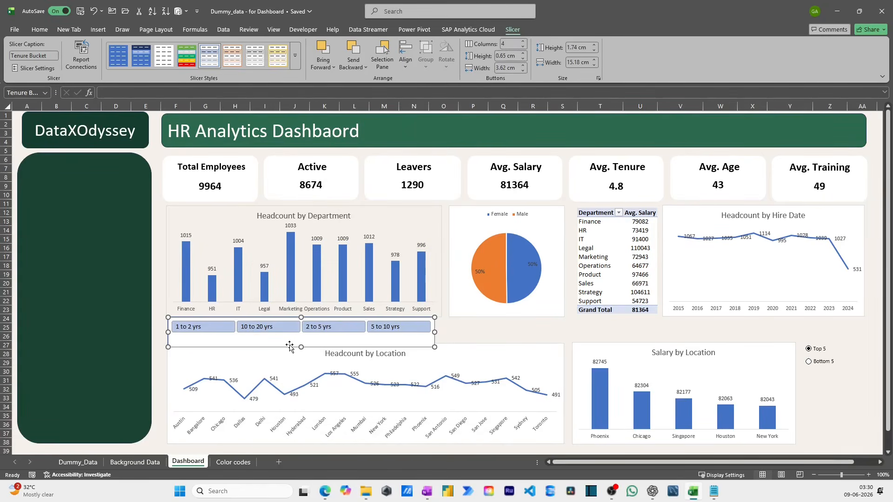
# - Reduce the Tenure Bucket slicer to about 1.12 cm high and fit it between the Headcount by Department and Headcount by Location charts
pyautogui.moveTo(301, 346); pyautogui.dragTo(292, 322)
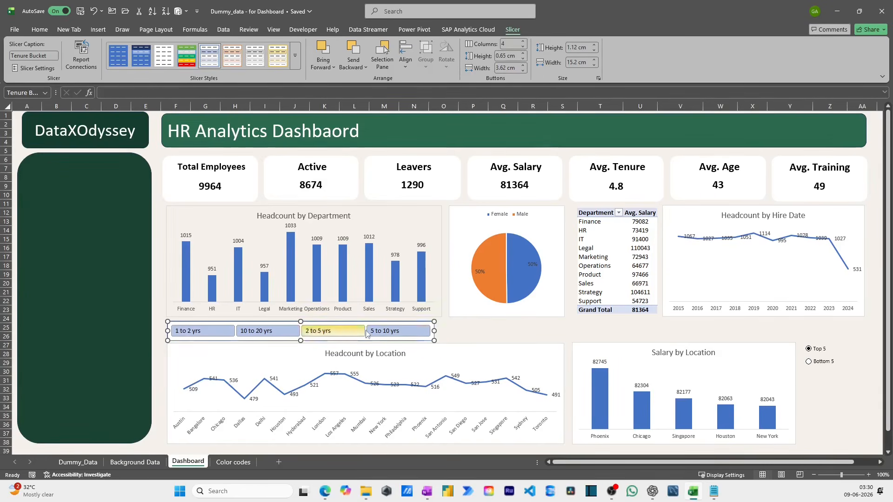
pyautogui.click(451, 330)
pyautogui.click(502, 336)
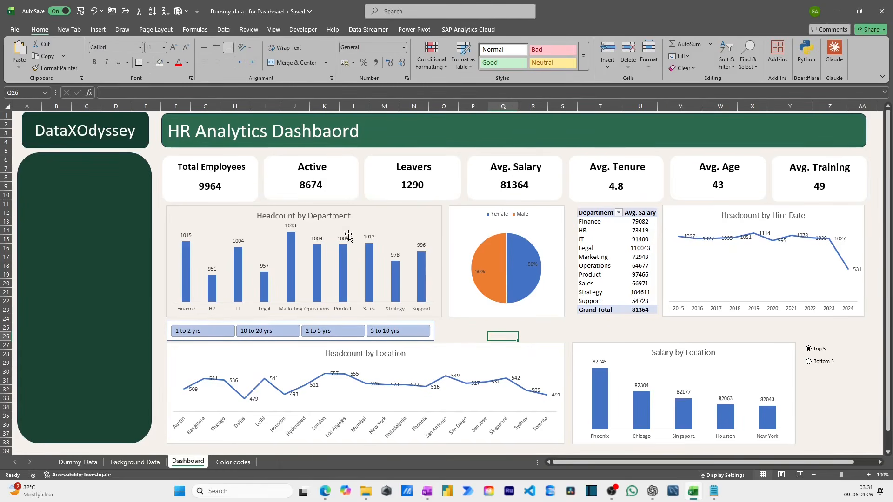
# - Insert slicers for Gender, Age Bucket, Department, Hire_Date and Location from the Headcount by Department chart
pyautogui.click(408, 209)
pyautogui.click(531, 28)
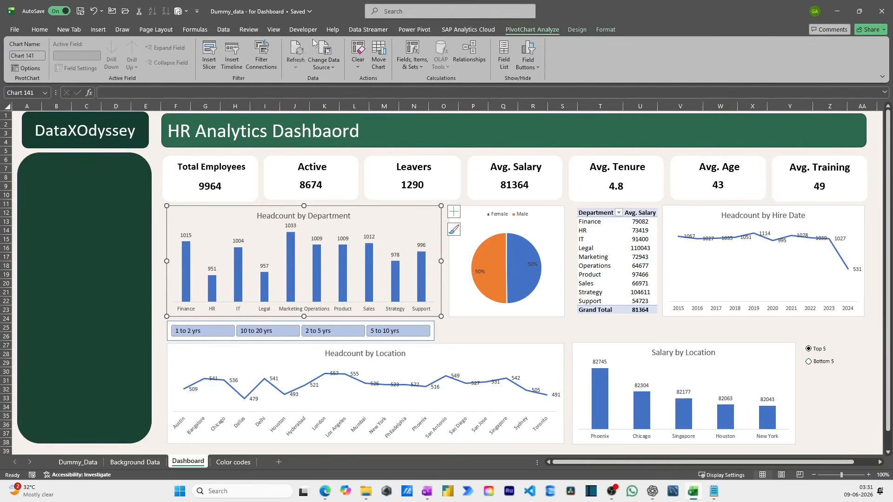
pyautogui.click(209, 61)
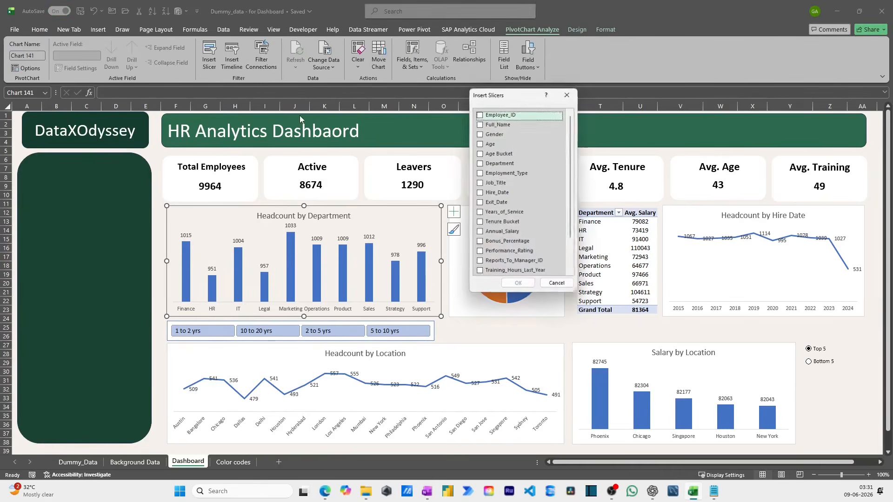
pyautogui.click(480, 134)
pyautogui.click(480, 154)
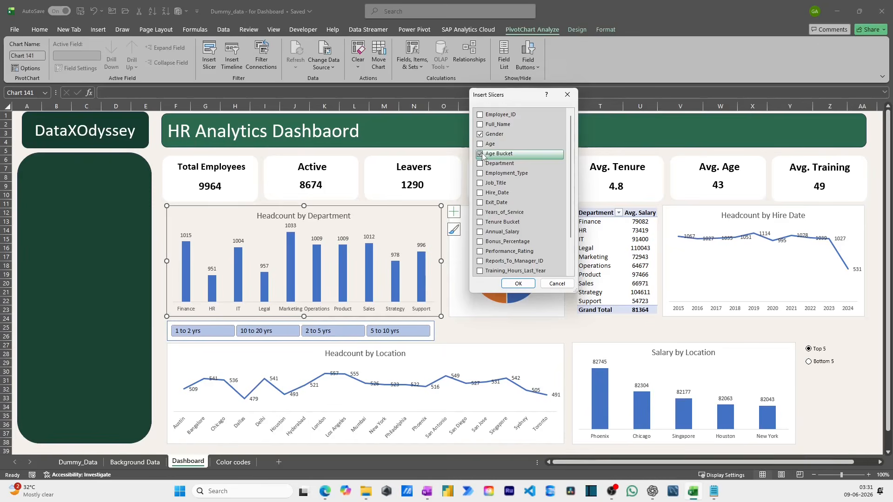
pyautogui.click(480, 164)
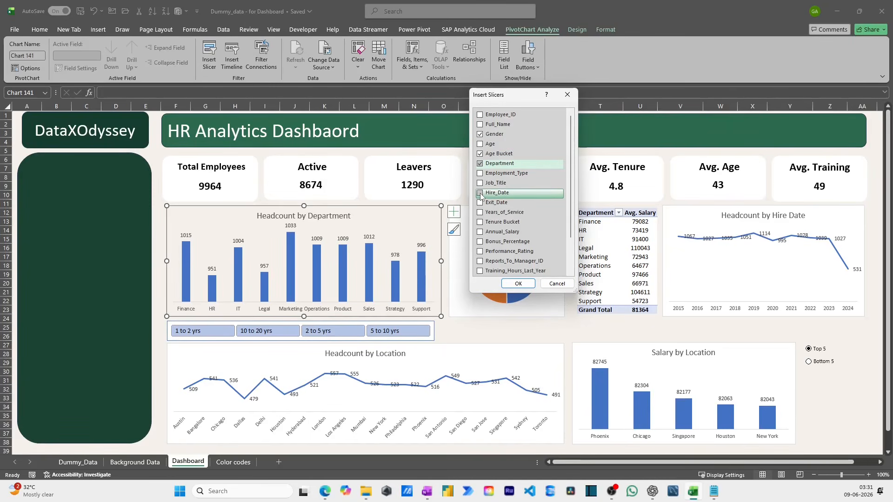
pyautogui.click(481, 196)
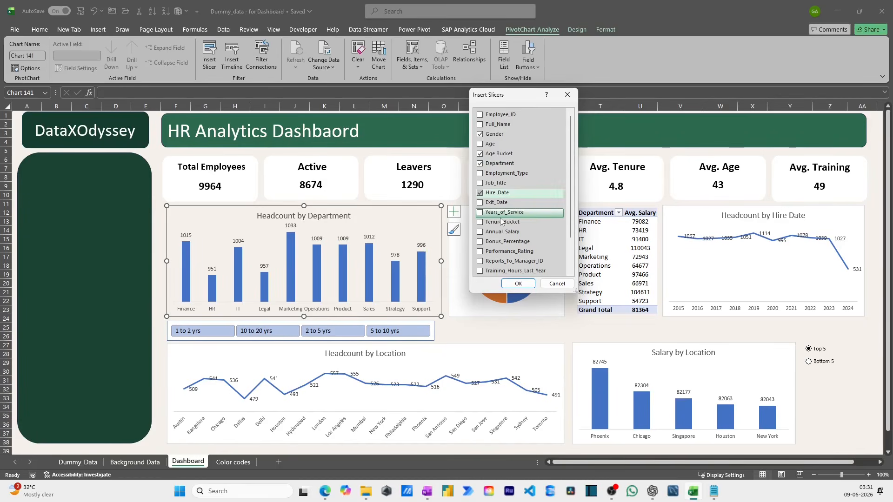
pyautogui.scroll(-1, 501, 223)
pyautogui.scroll(-1, 502, 223)
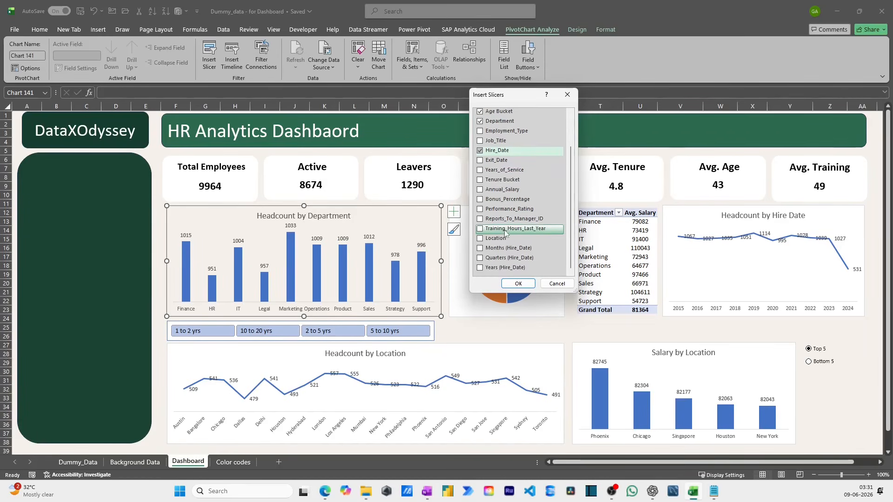
pyautogui.click(487, 242)
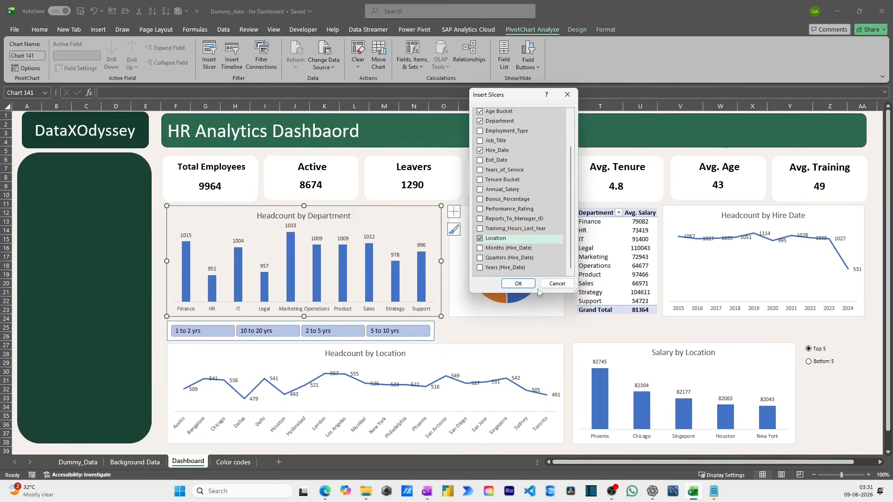
pyautogui.click(518, 283)
# - Place the Gender slicer at the top of the dark green side panel with 2 columns, about 1.76 cm high and 6.5 cm wide
pyautogui.moveTo(377, 171); pyautogui.dragTo(57, 168)
pyautogui.moveTo(74, 282); pyautogui.dragTo(73, 203)
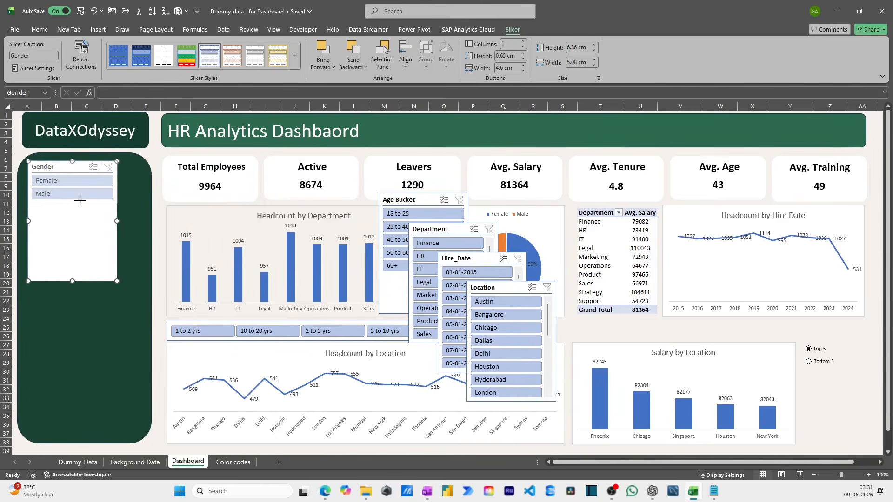
pyautogui.click(522, 42)
pyautogui.moveTo(74, 203); pyautogui.dragTo(142, 176)
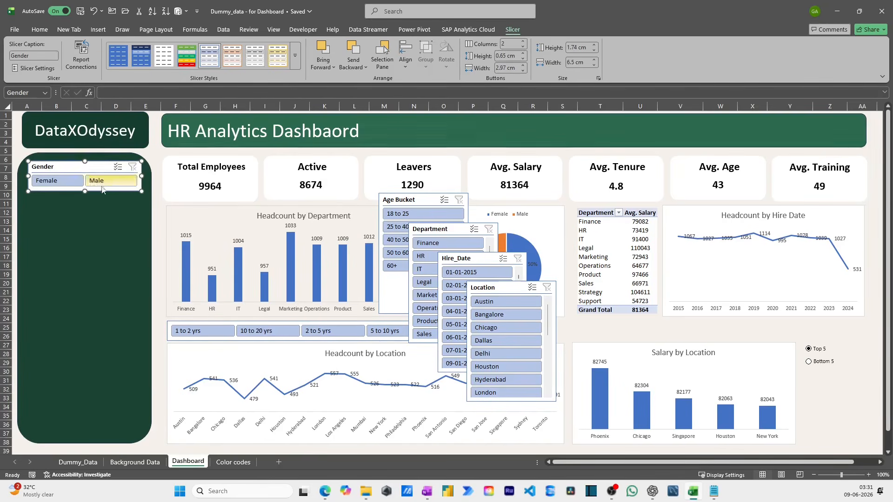
pyautogui.moveTo(86, 190); pyautogui.dragTo(88, 187)
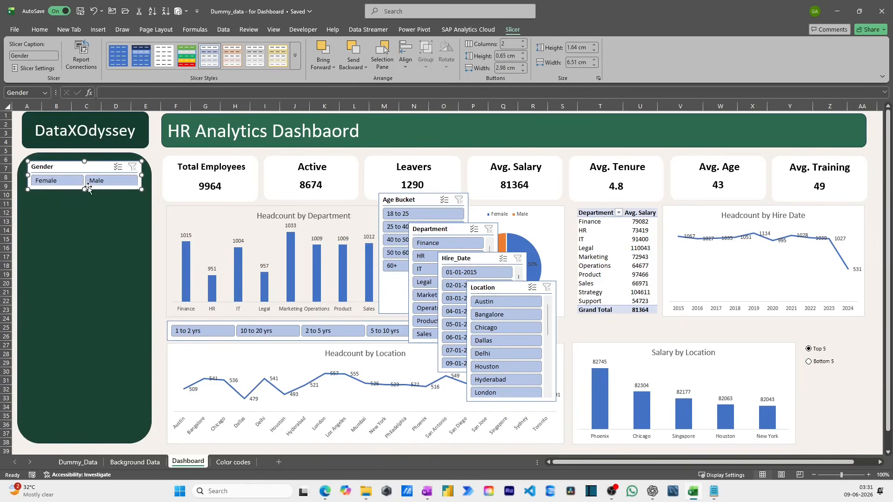
pyautogui.click(111, 207)
pyautogui.click(94, 187)
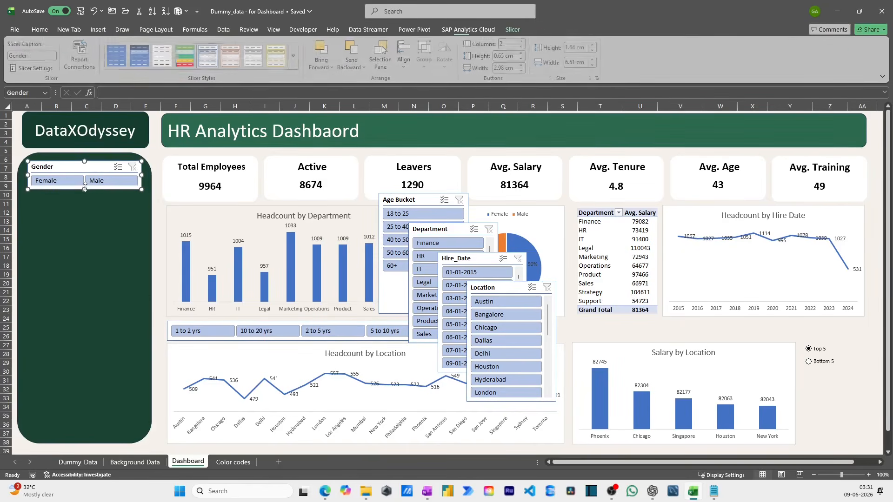
pyautogui.moveTo(84, 189); pyautogui.dragTo(85, 191)
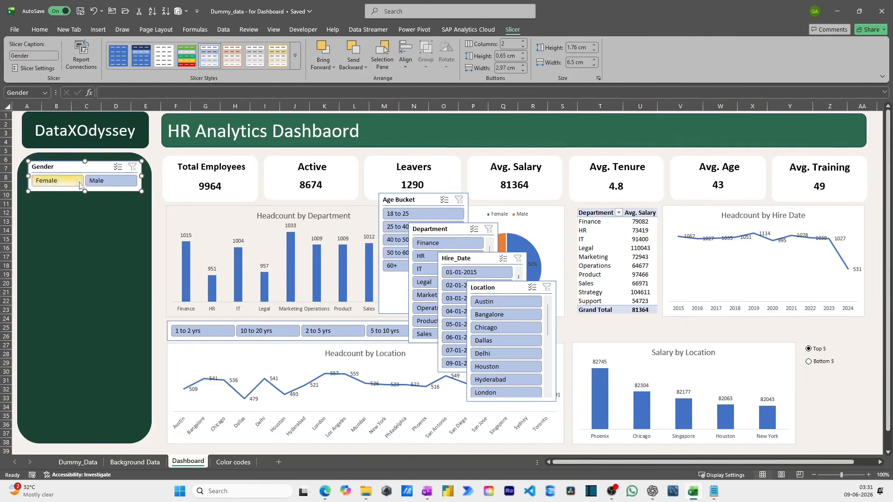
# - Place the Age Bucket slicer below the Gender slicer with 3 columns, about 2.46 cm high and 6.36 cm wide
pyautogui.moveTo(404, 199); pyautogui.dragTo(53, 202)
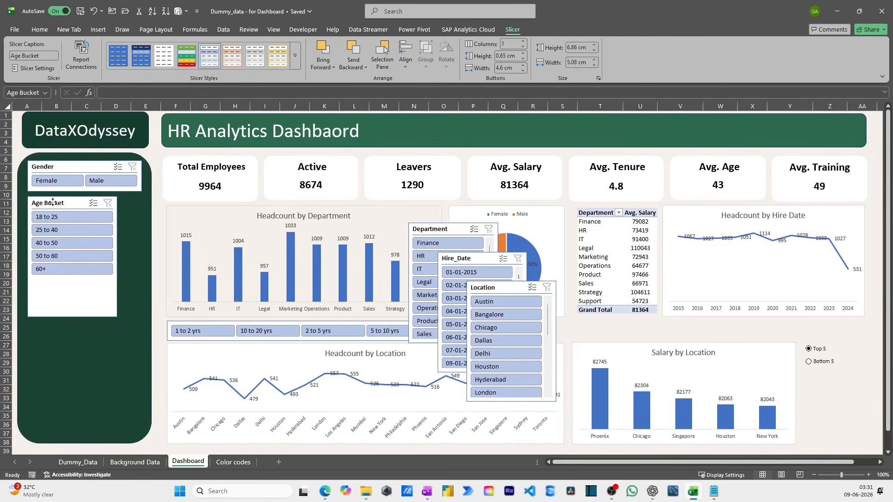
pyautogui.moveTo(117, 256); pyautogui.dragTo(140, 252)
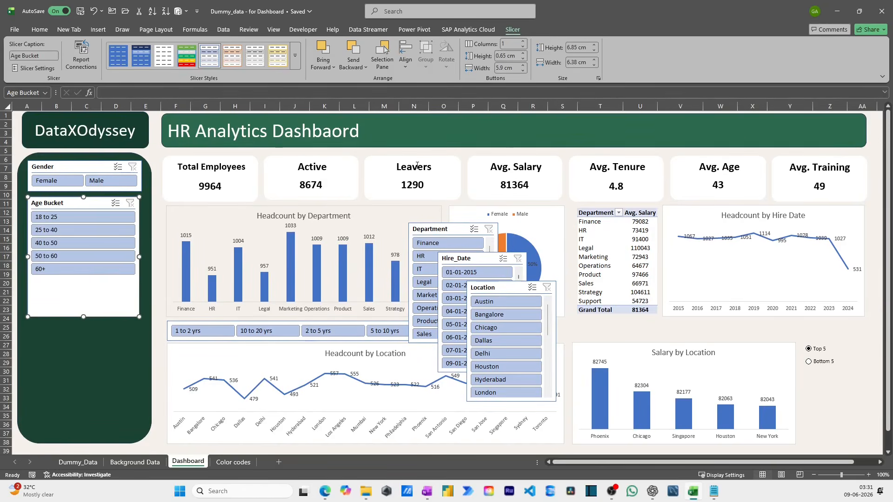
pyautogui.click(523, 42)
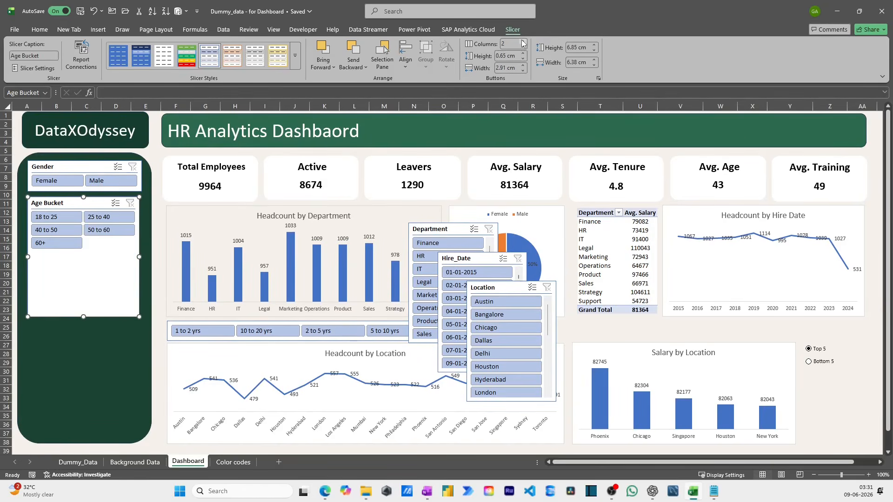
pyautogui.click(523, 41)
pyautogui.click(522, 42)
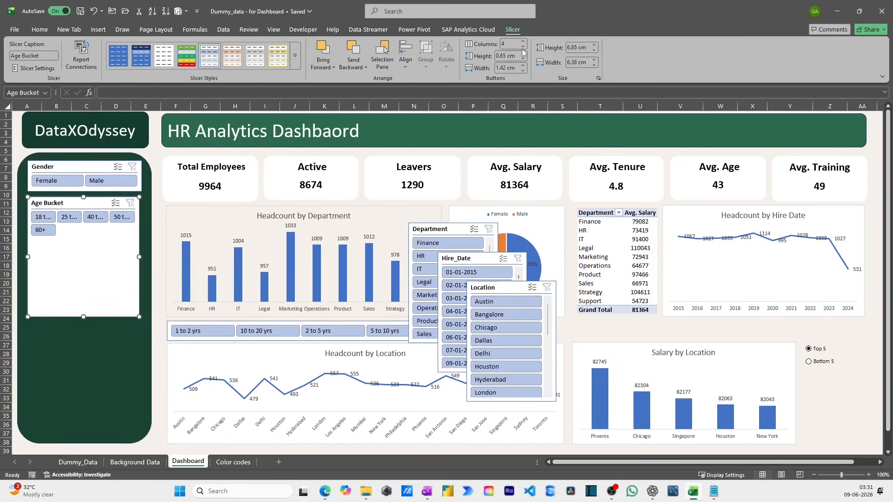
pyautogui.click(522, 47)
pyautogui.moveTo(84, 316); pyautogui.dragTo(88, 240)
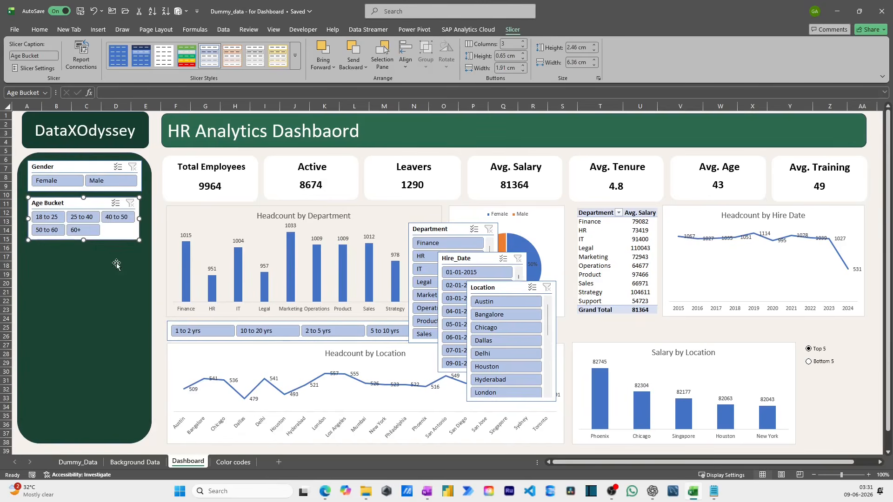
# - Place the Department slicer below the Age Bucket slicer with 2 columns, about 4.84 cm high and 6.4 cm wide
pyautogui.click(450, 230)
pyautogui.moveTo(450, 229); pyautogui.dragTo(42, 251)
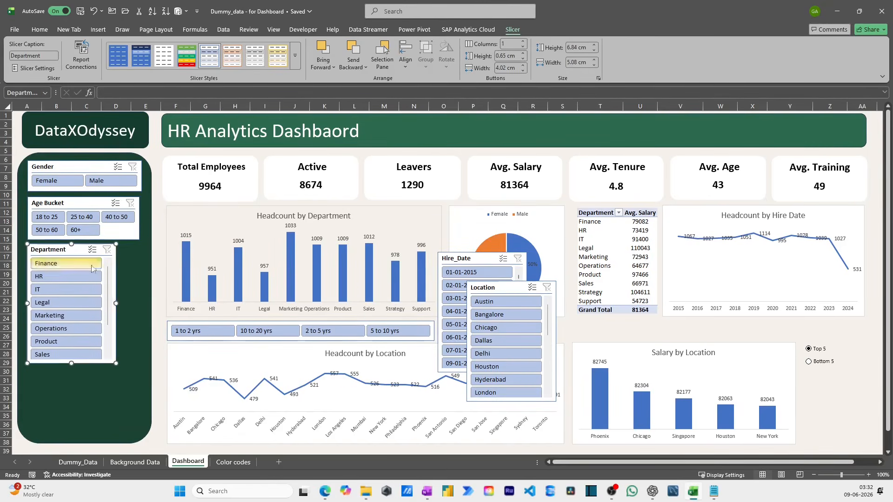
pyautogui.moveTo(117, 303); pyautogui.dragTo(140, 303)
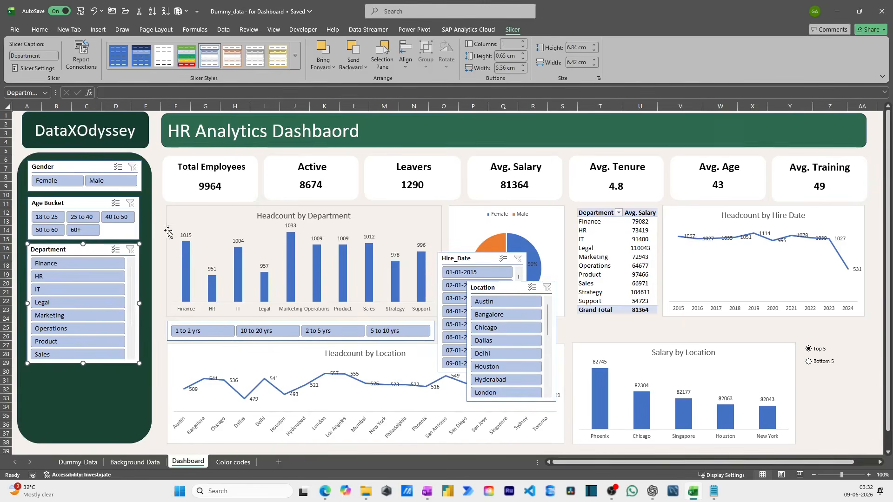
pyautogui.click(523, 41)
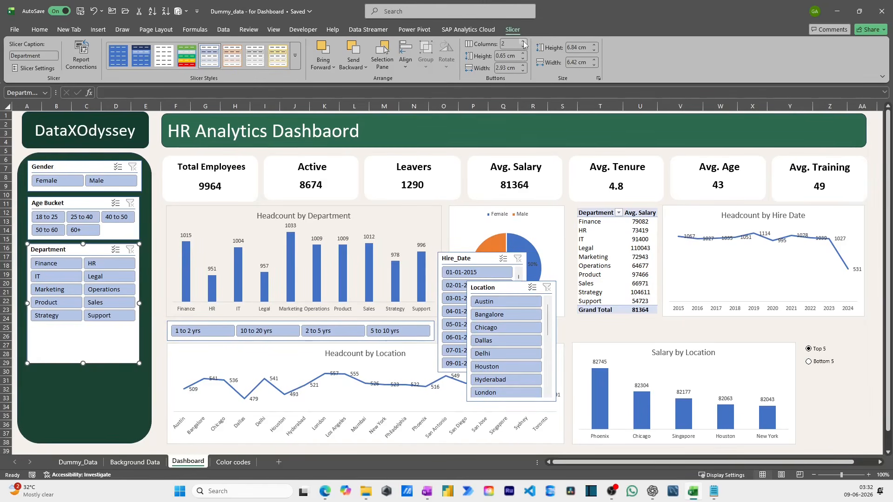
pyautogui.moveTo(84, 363); pyautogui.dragTo(81, 329)
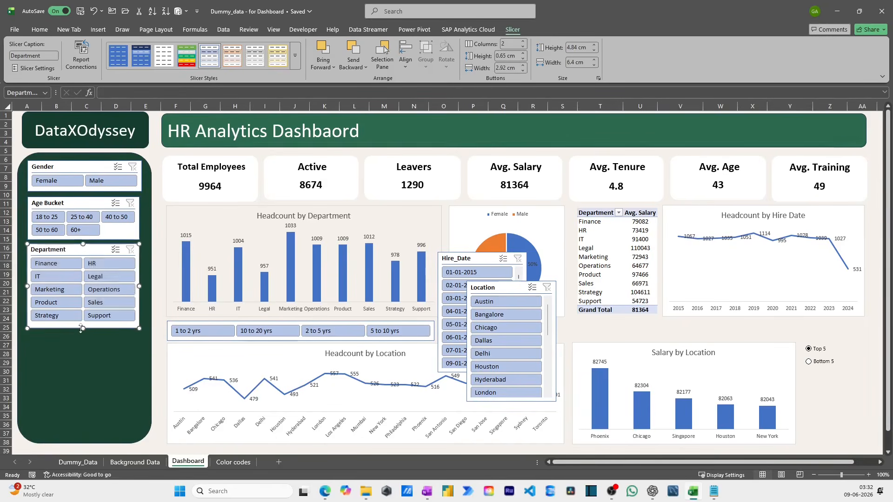
# - Place the Location slicer below the Department slicer with 3 columns, about 5.95 cm high and 6.26 cm wide
pyautogui.moveTo(478, 289); pyautogui.dragTo(48, 337)
pyautogui.moveTo(116, 391); pyautogui.dragTo(137, 391)
pyautogui.click(524, 43)
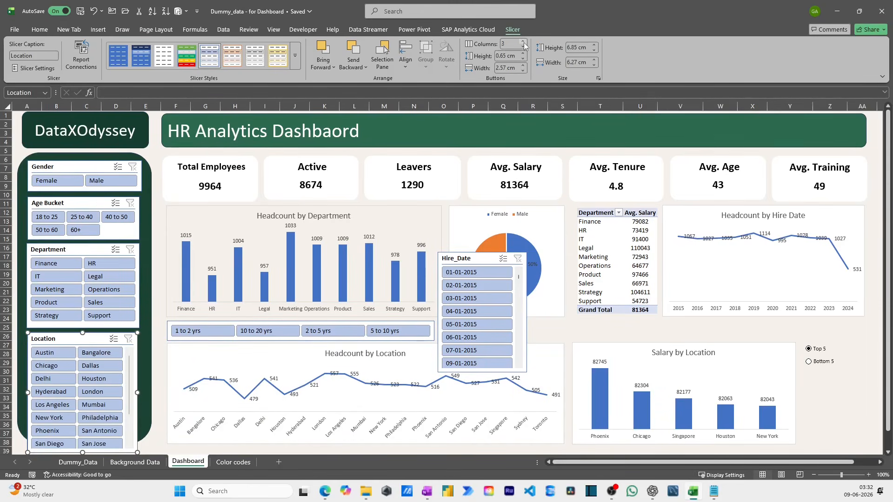
pyautogui.click(524, 43)
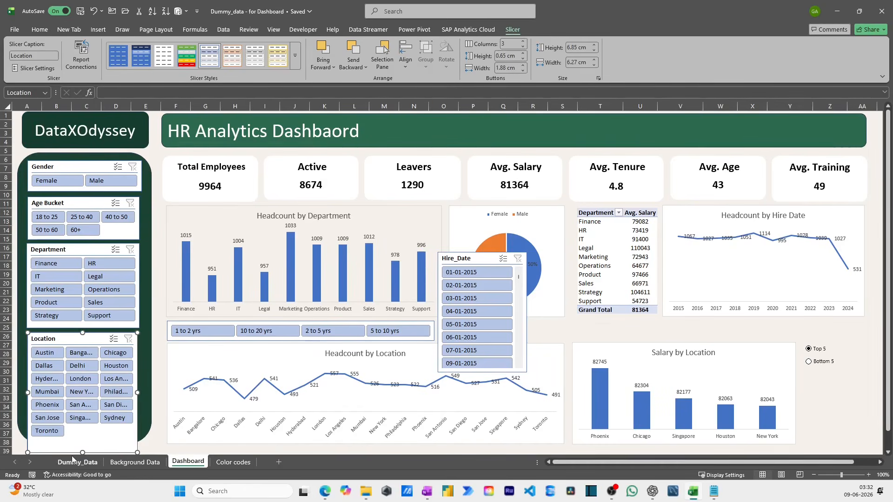
pyautogui.moveTo(83, 451)
pyautogui.mouseDown()
pyautogui.moveTo(84, 433)
pyautogui.moveTo(93, 437)
pyautogui.mouseUp()
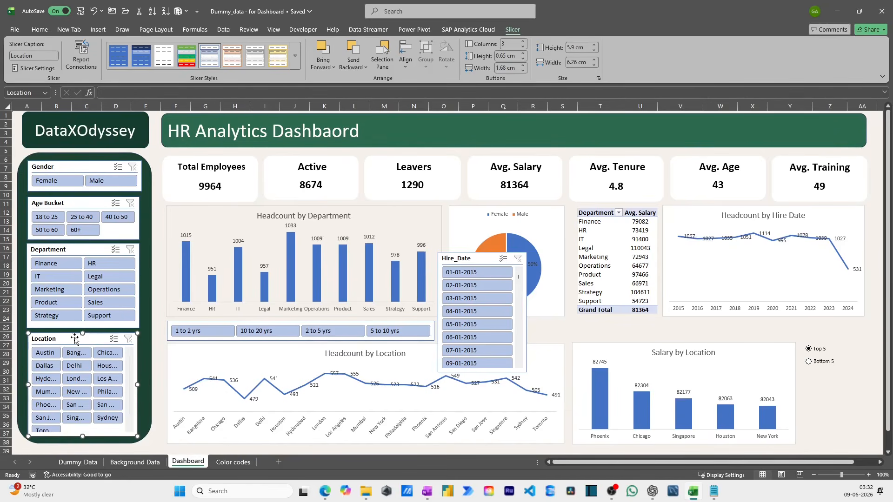
pyautogui.moveTo(80, 335); pyautogui.dragTo(80, 331)
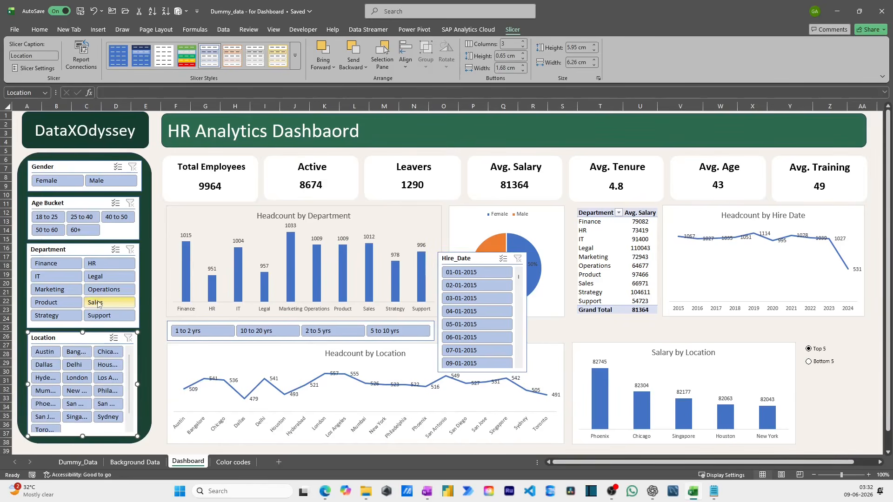
# - Shift the Gender, Age Bucket and Department slicers up slightly together and extend the Location slicer upward to about 6.14 cm high
pyautogui.click(75, 175)
pyautogui.keyDown('ctrl'); pyautogui.click(68, 202); pyautogui.keyUp('ctrl')
pyautogui.keyDown('ctrl'); pyautogui.click(67, 250); pyautogui.keyUp('ctrl')
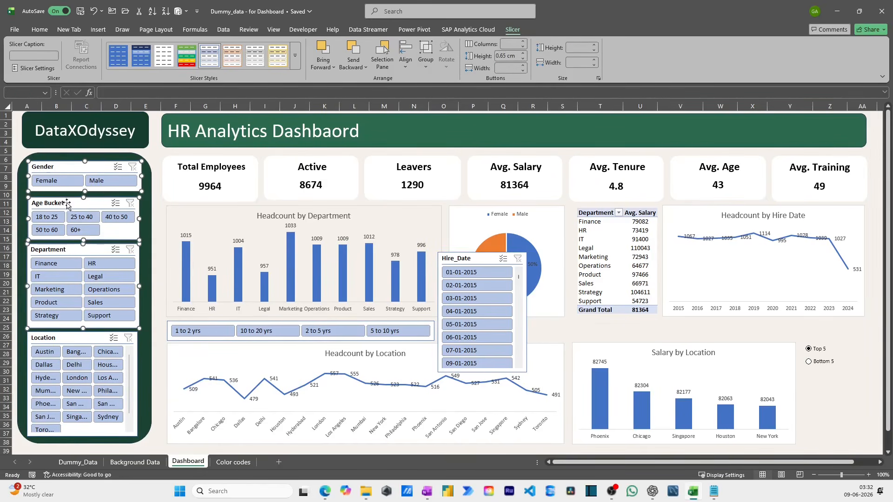
pyautogui.moveTo(60, 166); pyautogui.dragTo(60, 164)
pyautogui.click(63, 337)
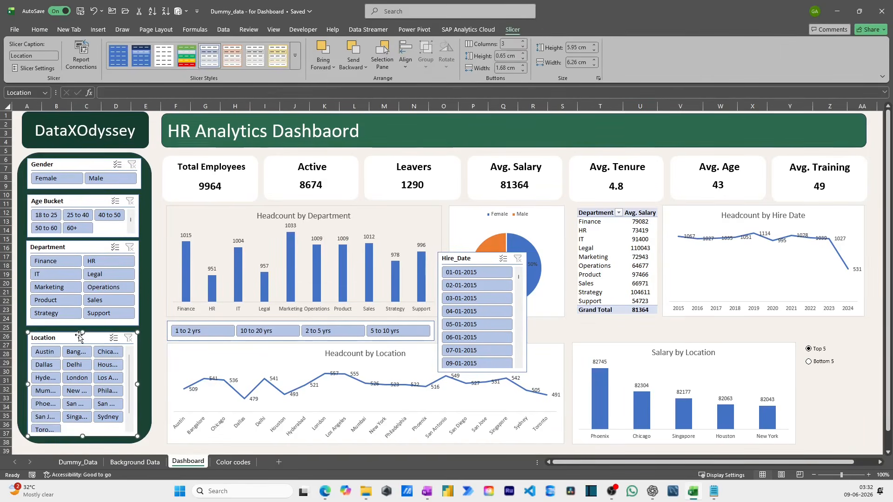
pyautogui.moveTo(81, 331); pyautogui.dragTo(81, 327)
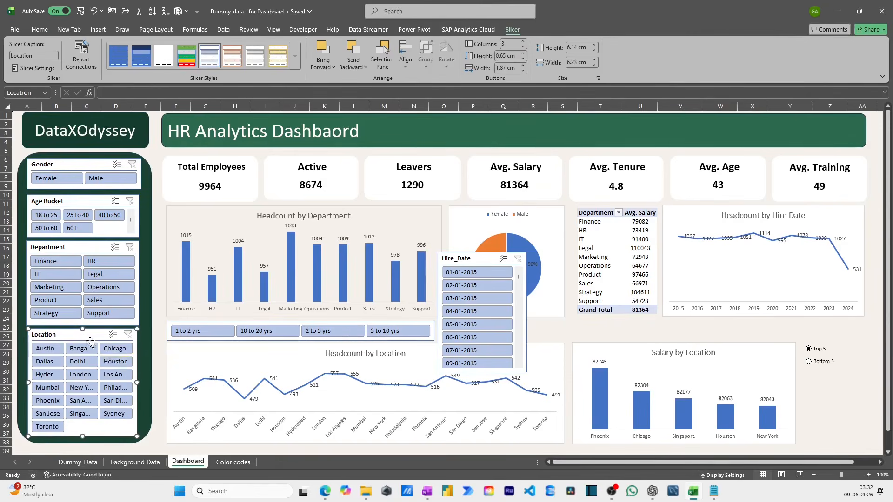
pyautogui.click(157, 374)
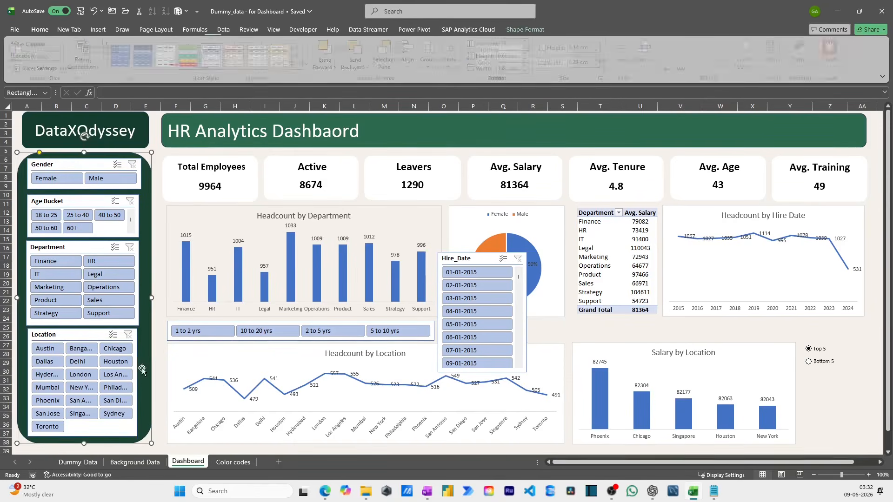
# - Delete the Hire_Date slicer and insert a Hire_Date timeline from the Headcount by Department chart instead
pyautogui.click(469, 264)
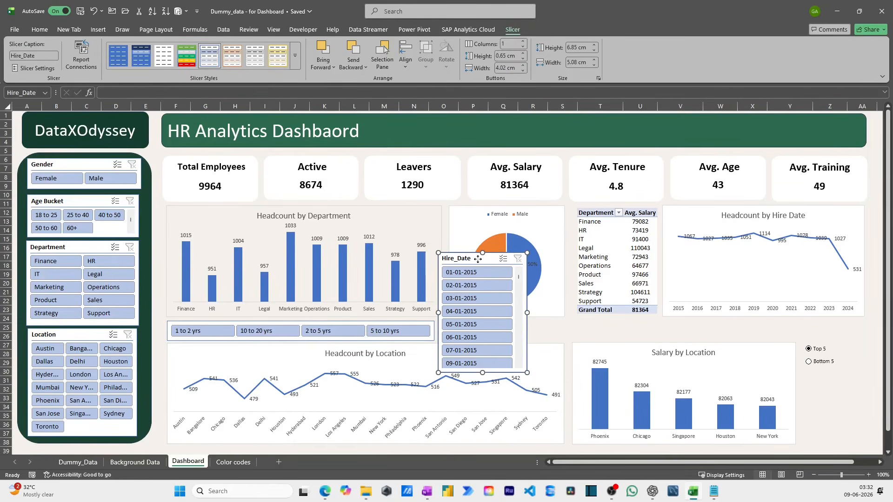
pyautogui.press('Delete')
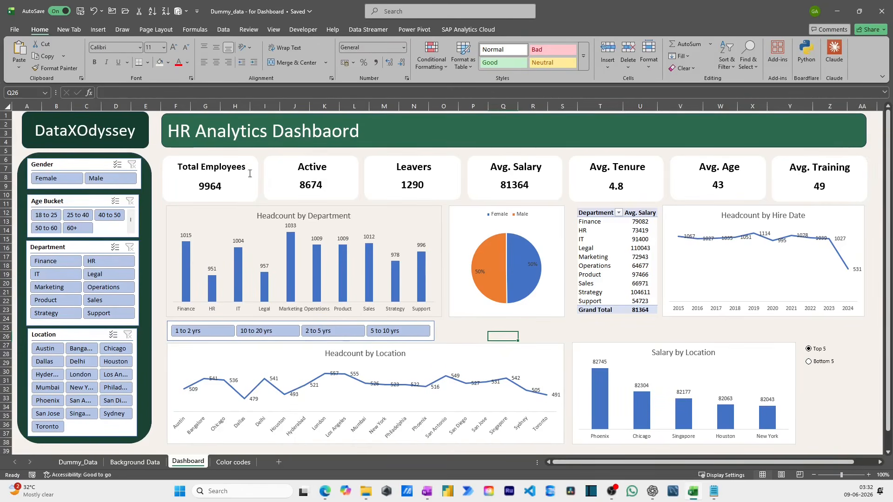
pyautogui.click(265, 214)
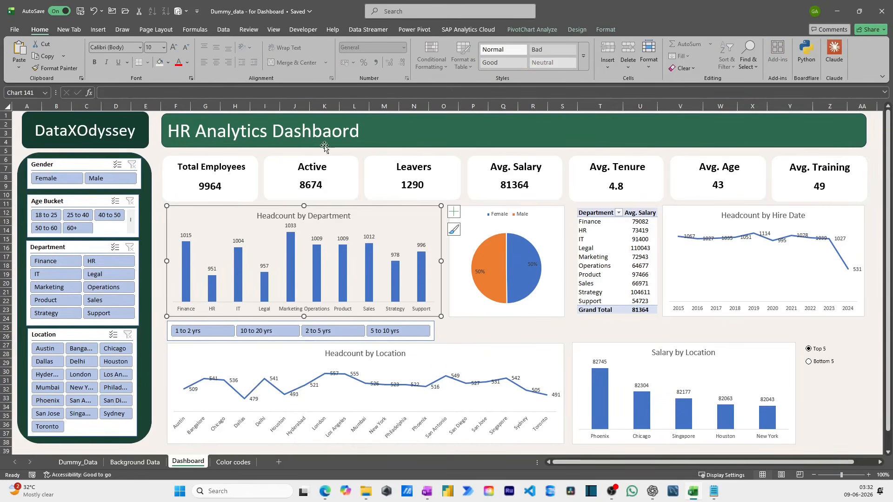
pyautogui.click(555, 28)
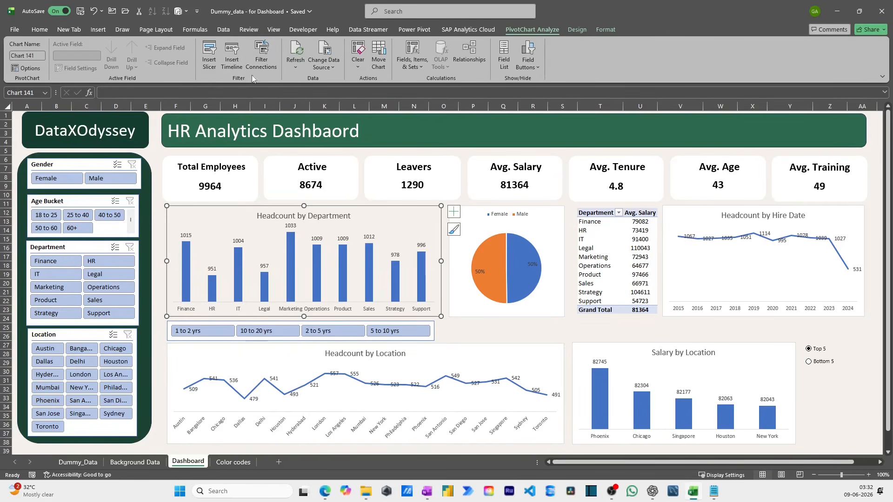
pyautogui.click(232, 55)
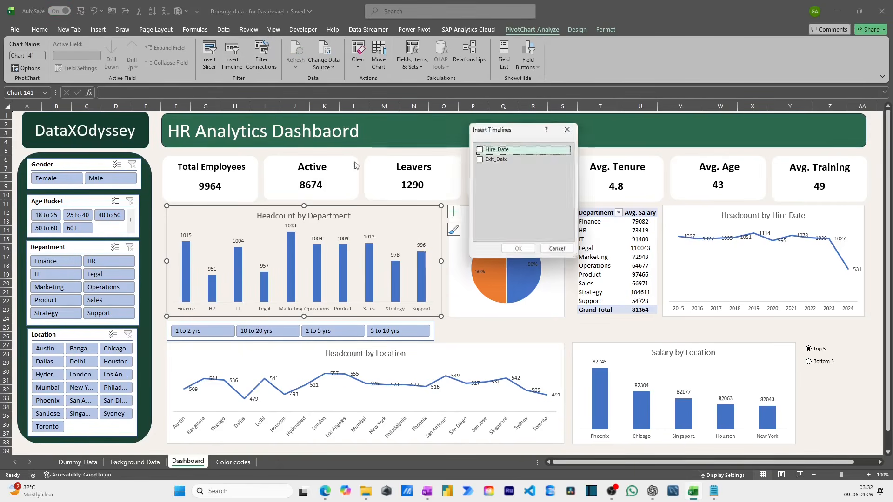
pyautogui.click(483, 151)
pyautogui.click(518, 249)
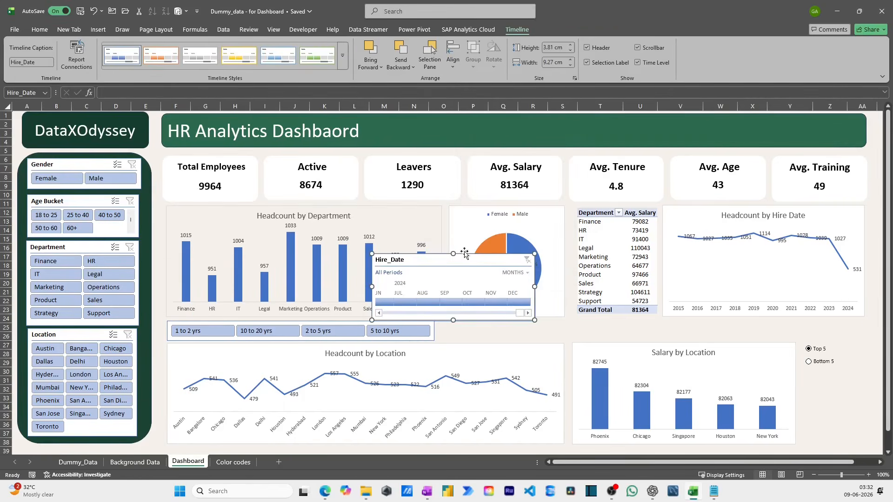
# - Narrow the Headcount by Location chart and shift Salary by Location beside it, making room for the Hire_Date timeline in the dashboard's lower-right corner
pyautogui.moveTo(423, 257); pyautogui.dragTo(769, 373)
pyautogui.click(476, 357)
pyautogui.moveTo(544, 394); pyautogui.dragTo(506, 395)
pyautogui.moveTo(604, 352); pyautogui.dragTo(546, 344)
pyautogui.moveTo(621, 341); pyautogui.dragTo(622, 345)
# - Move the Top 5 and Bottom 5 option buttons side by side above the Salary by Location chart
pyautogui.keyDown('ctrl'); pyautogui.click(814, 347); pyautogui.keyUp('ctrl')
pyautogui.moveTo(815, 342); pyautogui.dragTo(548, 334)
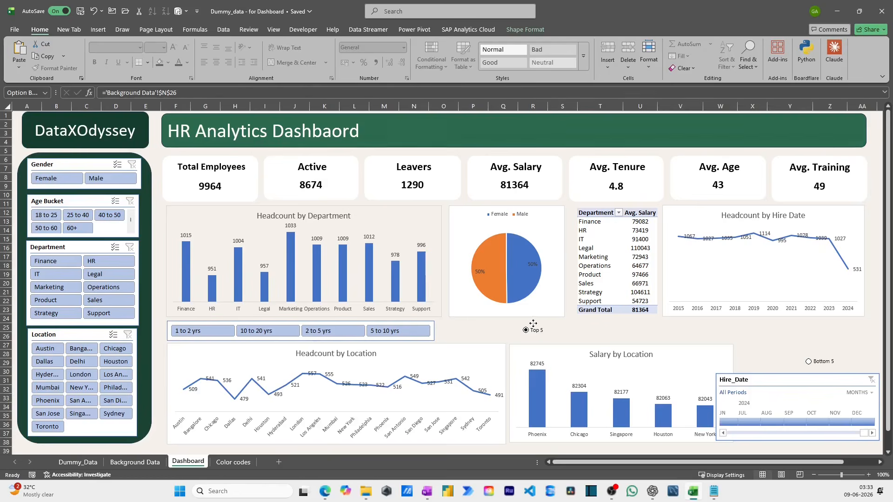
pyautogui.rightClick(826, 362)
pyautogui.press('Escape')
pyautogui.moveTo(830, 354); pyautogui.dragTo(611, 323)
# - Fit the Hire_Date timeline beside the Salary by Location chart by moving and narrowing it, and set its time level to years
pyautogui.rightClick(818, 378)
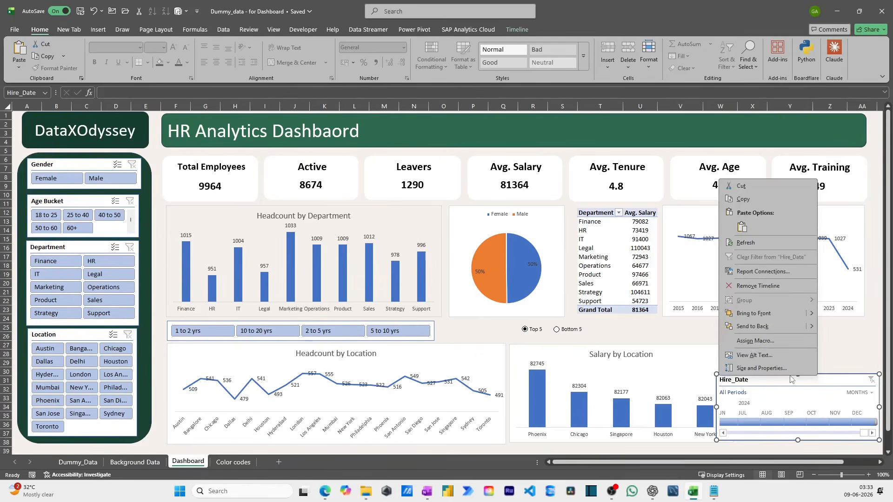
pyautogui.moveTo(785, 379); pyautogui.dragTo(774, 347)
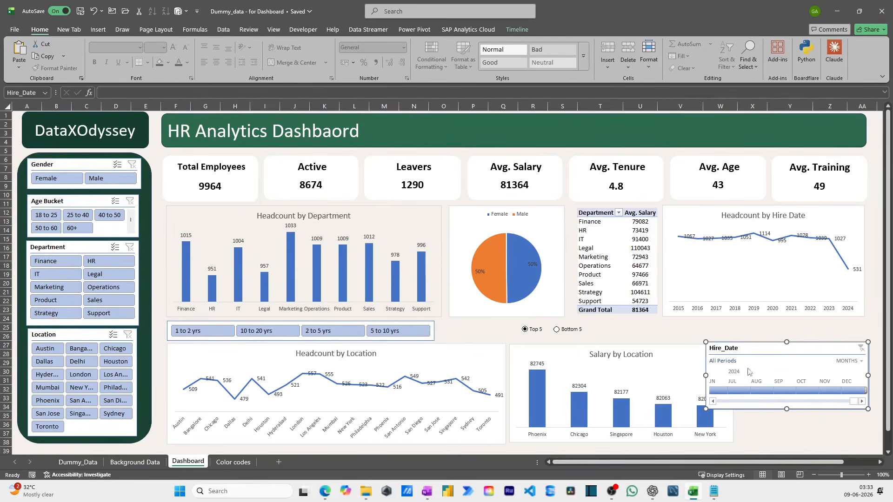
pyautogui.moveTo(706, 375); pyautogui.dragTo(739, 375)
pyautogui.click(848, 361)
pyautogui.click(865, 379)
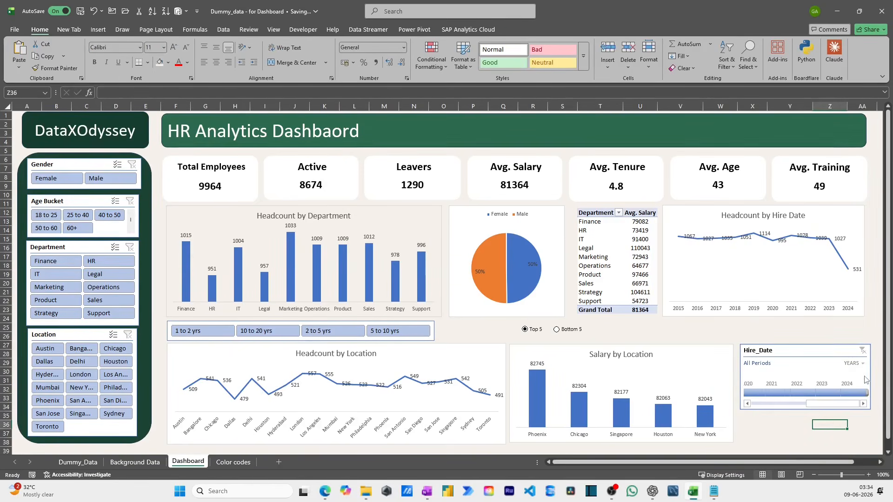
pyautogui.click(858, 365)
pyautogui.click(863, 390)
pyautogui.click(860, 365)
pyautogui.click(864, 378)
pyautogui.click(790, 416)
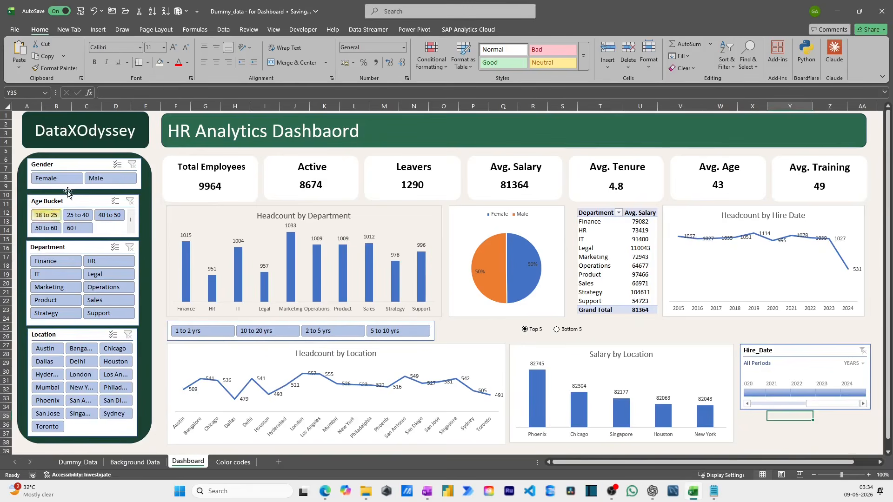
# - Test the Department slicer with Legal and the Location slicer with Chicago, clearing each filter after checking the charts
pyautogui.click(115, 275)
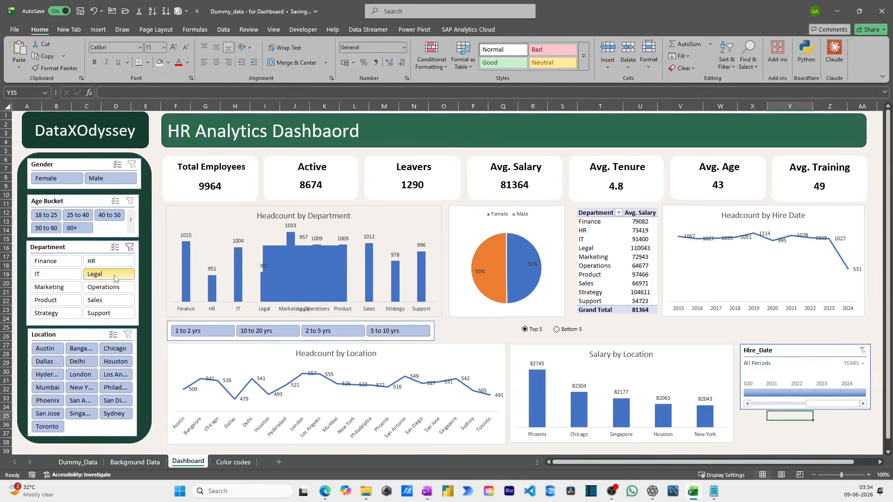
pyautogui.click(134, 252)
pyautogui.click(114, 349)
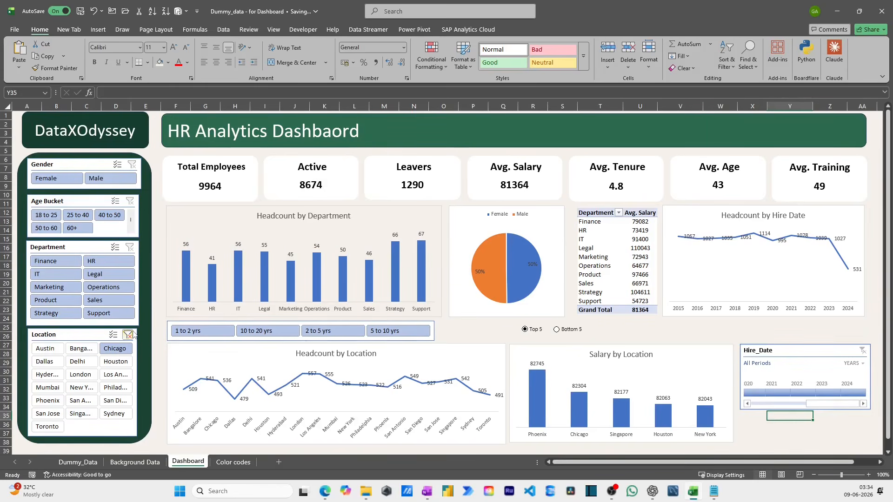
pyautogui.click(128, 335)
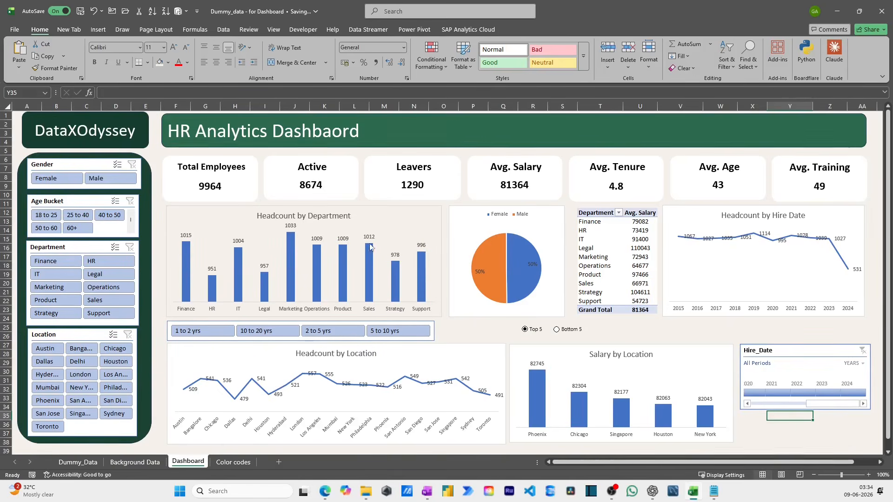
# - Connect the Headcount by Location chart to the Location, Hire_Date, Gender and Department filters
pyautogui.click(436, 351)
pyautogui.click(546, 32)
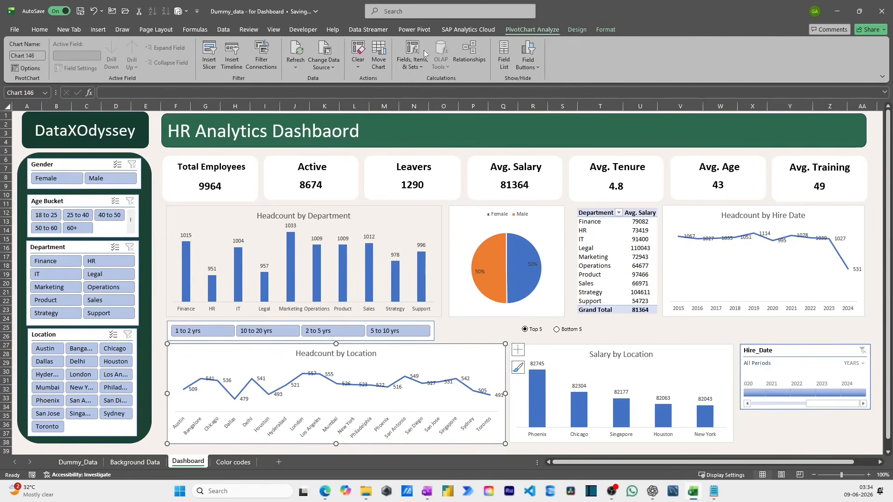
pyautogui.click(260, 56)
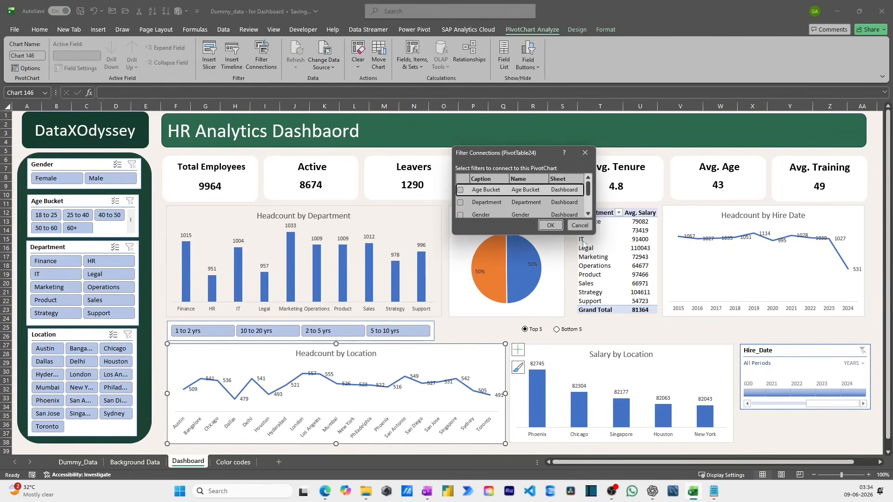
pyautogui.moveTo(587, 231); pyautogui.dragTo(856, 335)
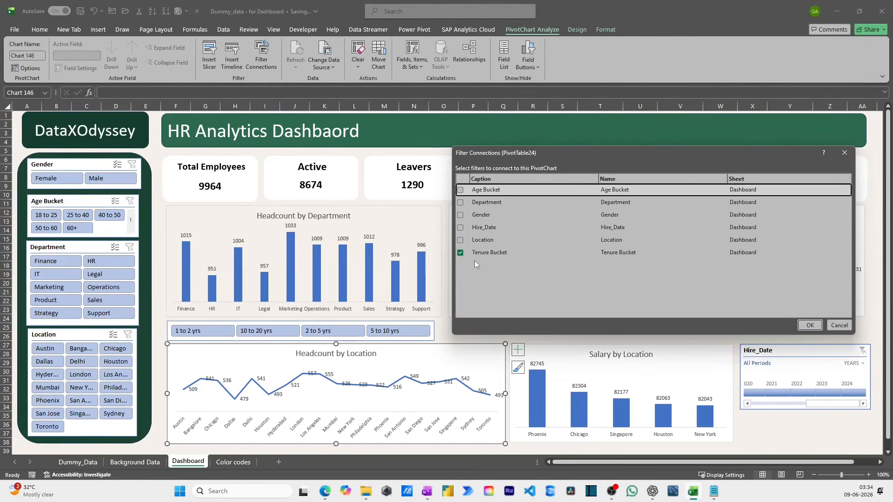
pyautogui.click(460, 240)
pyautogui.click(460, 227)
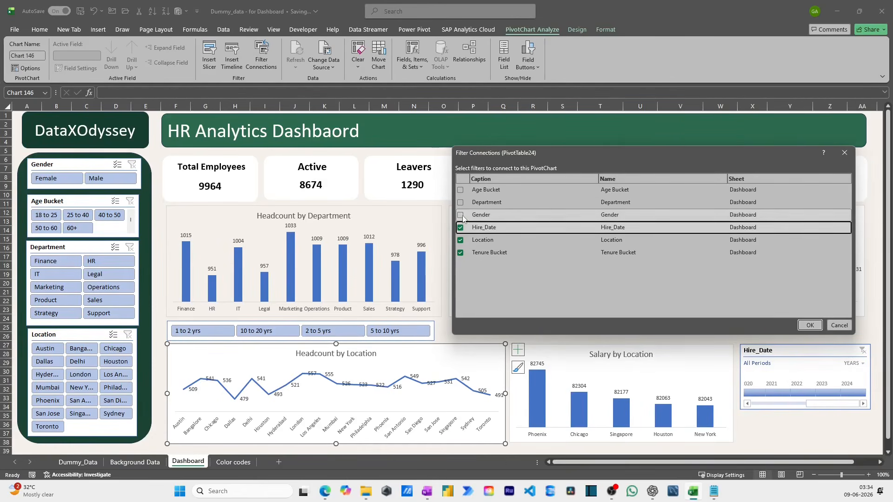
pyautogui.click(460, 215)
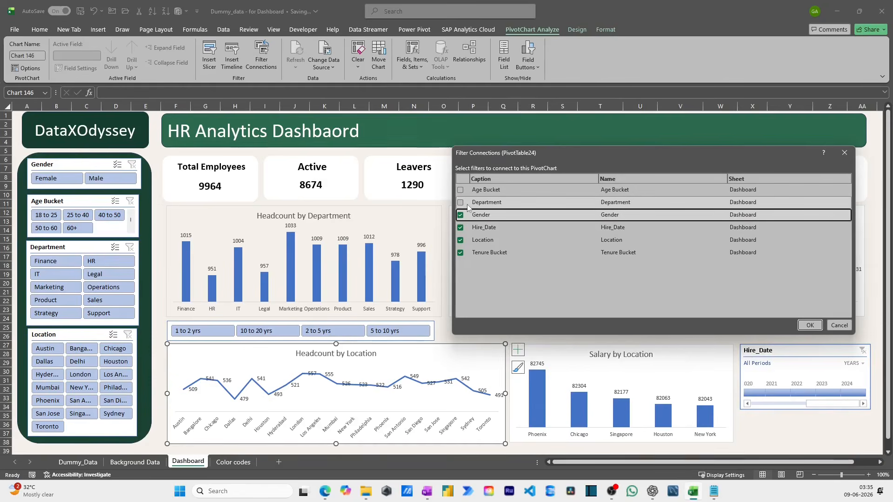
pyautogui.click(460, 202)
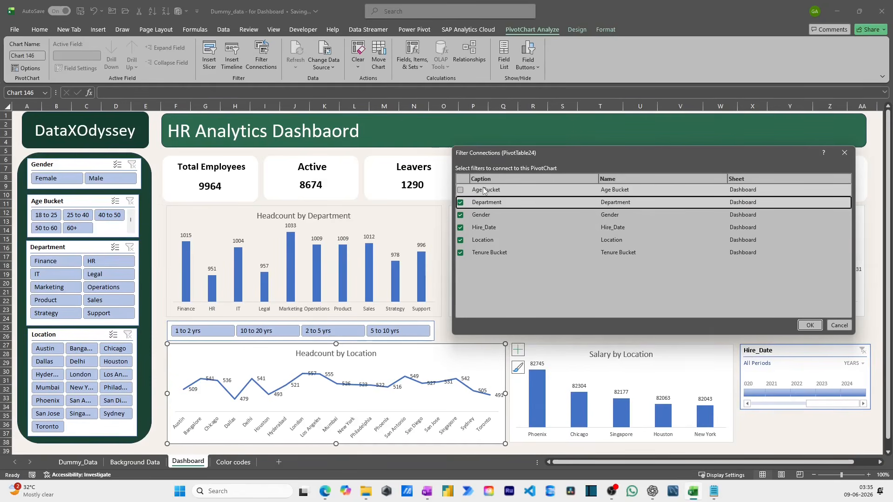
pyautogui.click(804, 327)
# - Open the filter connections of the Headcount by Hire Date chart and enlarge the dialog to show the full filter list
pyautogui.click(696, 210)
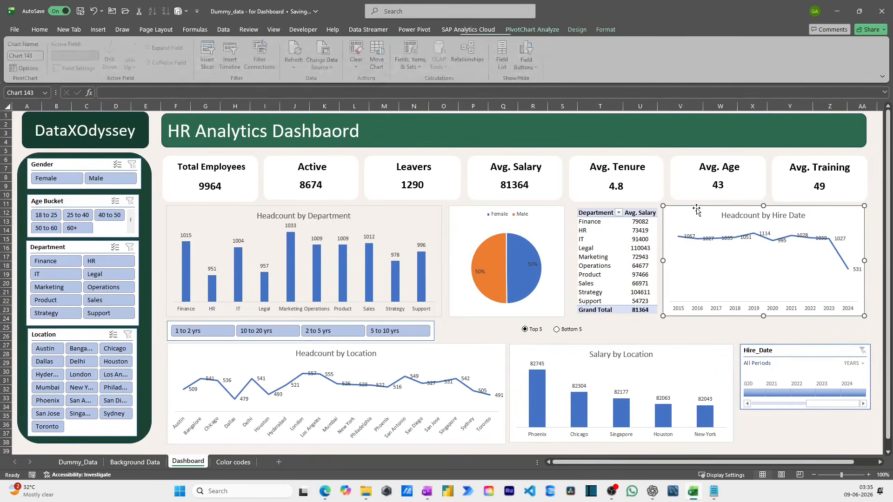
pyautogui.click(259, 55)
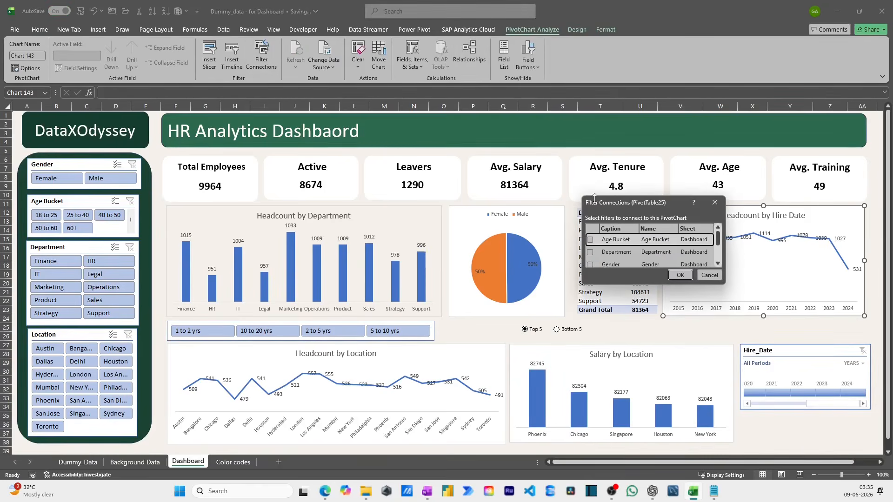
pyautogui.moveTo(584, 198); pyautogui.dragTo(423, 144)
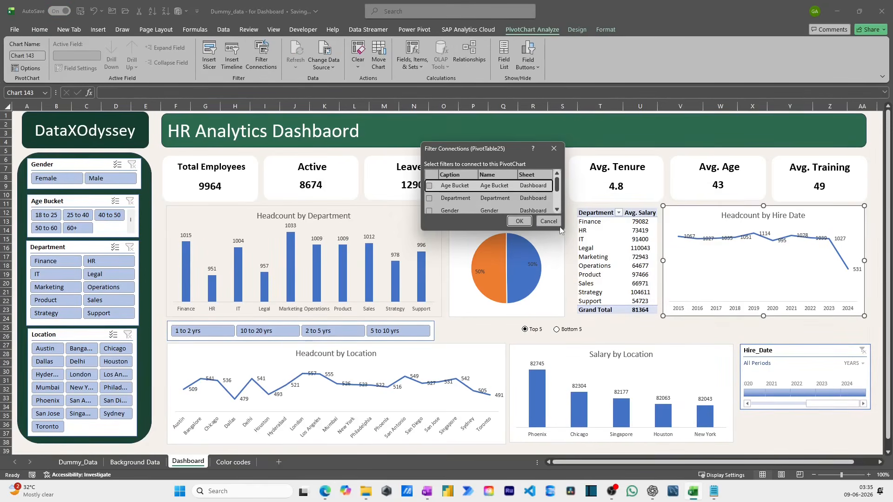
pyautogui.moveTo(560, 225); pyautogui.dragTo(730, 304)
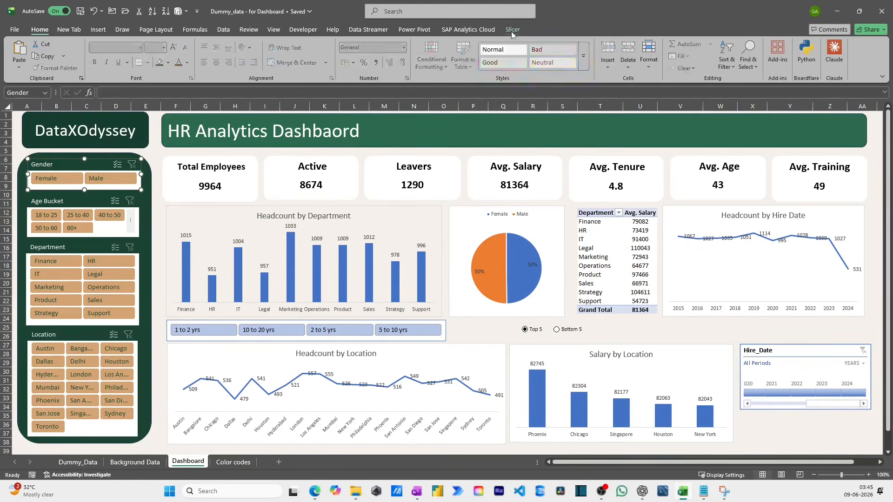
# - Apply the light orange Slicer Style Light 2 to the Gender, Age Bucket, Department, Location and Tenure Bucket slicers
pyautogui.click(42, 164)
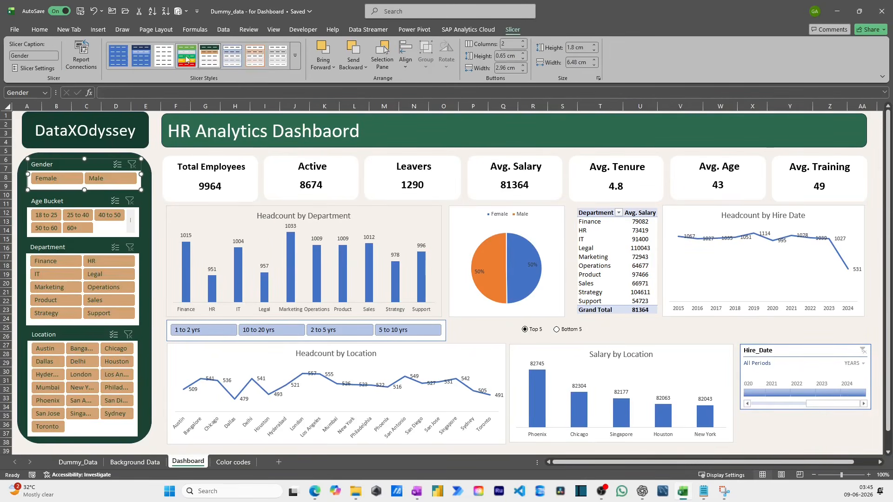
pyautogui.click(254, 56)
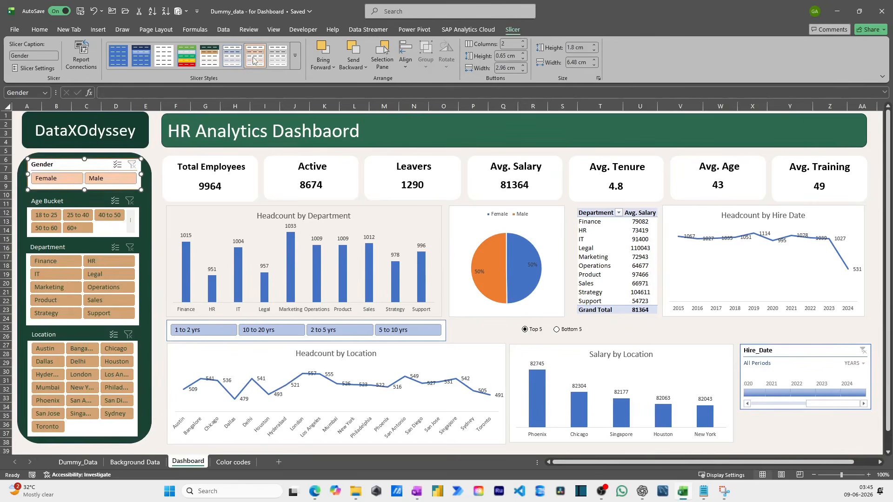
pyautogui.click(93, 201)
pyautogui.click(97, 253)
pyautogui.click(255, 55)
pyautogui.click(47, 335)
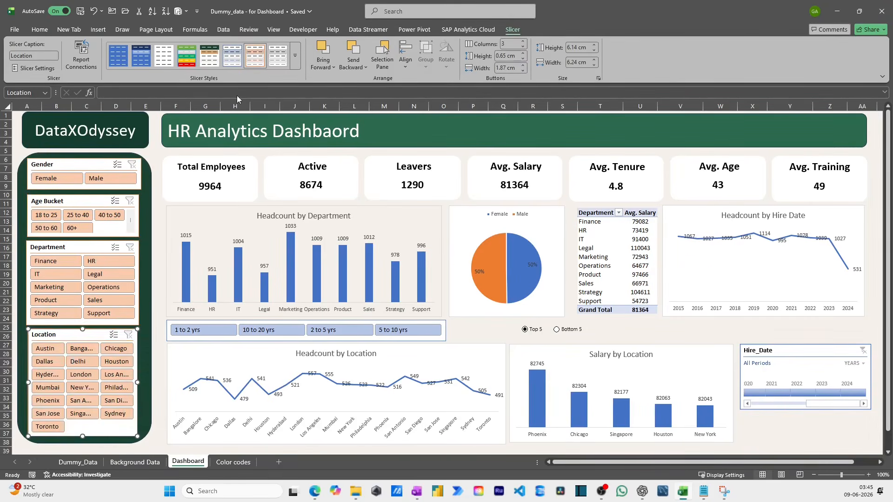
pyautogui.click(255, 55)
pyautogui.click(156, 177)
pyautogui.click(260, 339)
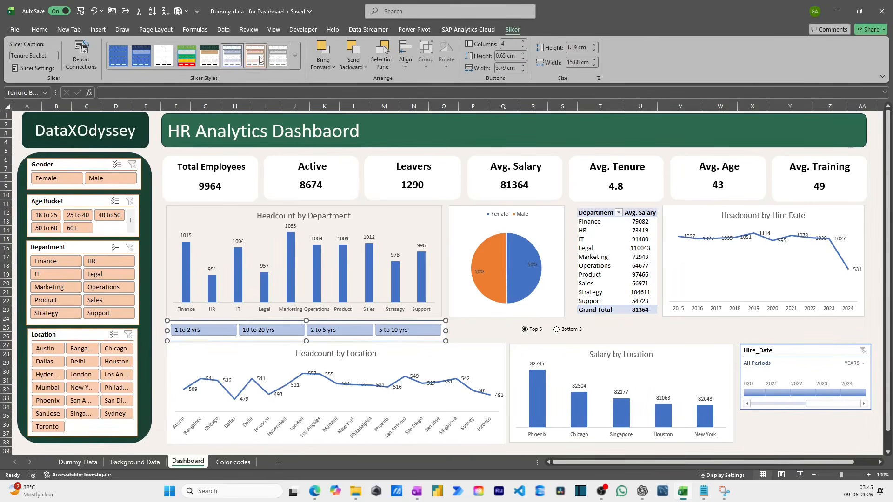
pyautogui.click(255, 55)
# - Create a new slicer style whose Header element has no borders
pyautogui.click(148, 340)
pyautogui.click(137, 236)
pyautogui.click(512, 30)
pyautogui.click(294, 55)
pyautogui.click(145, 180)
pyautogui.click(453, 115)
pyautogui.click(496, 221)
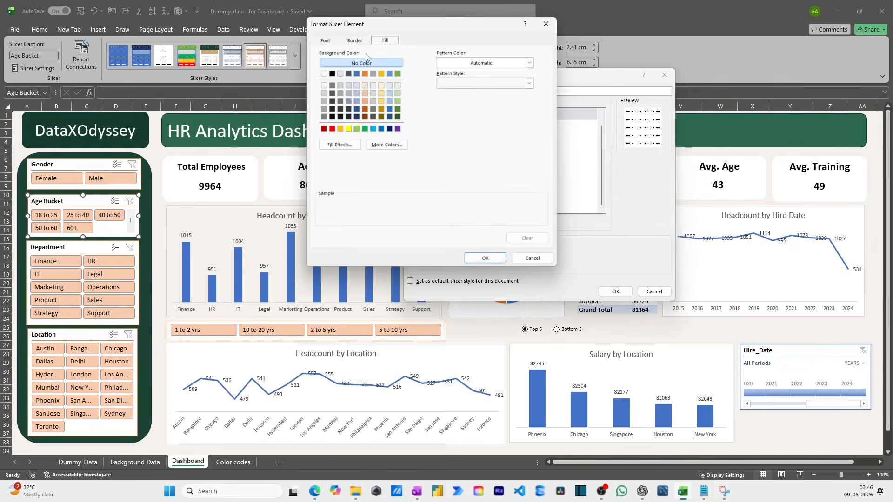
pyautogui.click(324, 41)
pyautogui.click(354, 41)
pyautogui.click(420, 69)
pyautogui.click(485, 258)
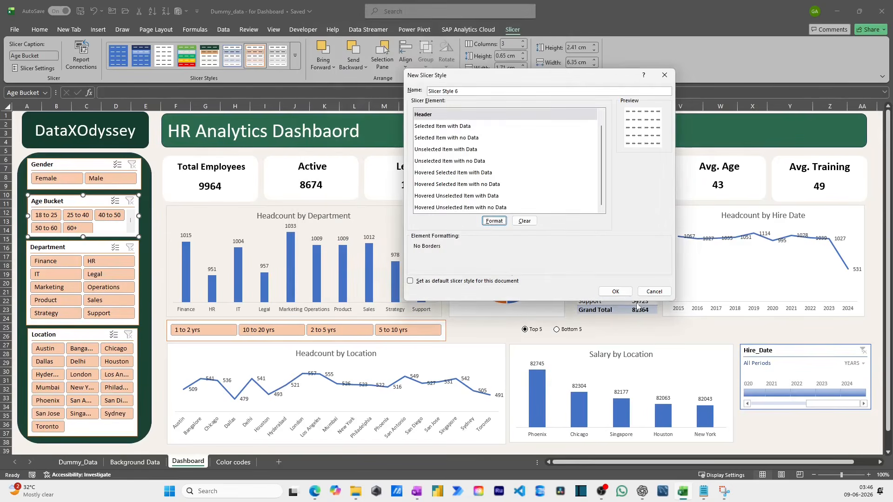
pyautogui.click(615, 291)
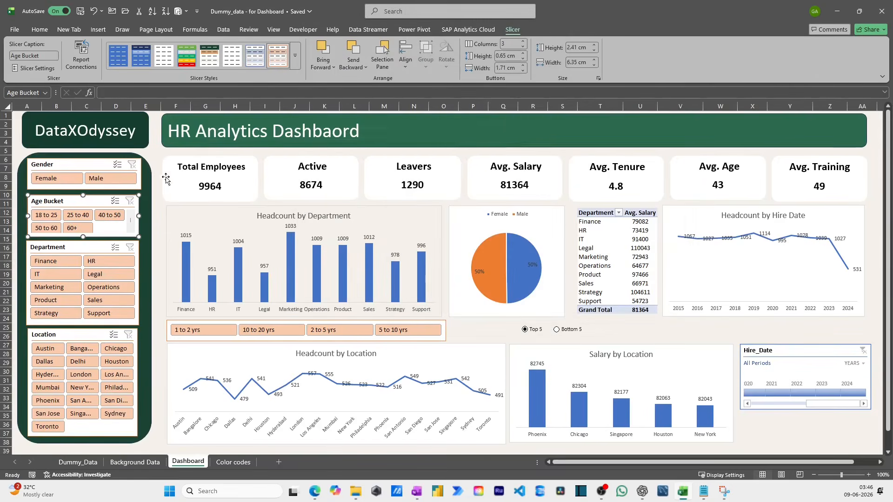
# - Duplicate the light orange slicer style and check the formatting of the copy's Header element
pyautogui.rightClick(279, 59)
pyautogui.click(295, 55)
pyautogui.rightClick(138, 116)
pyautogui.click(167, 131)
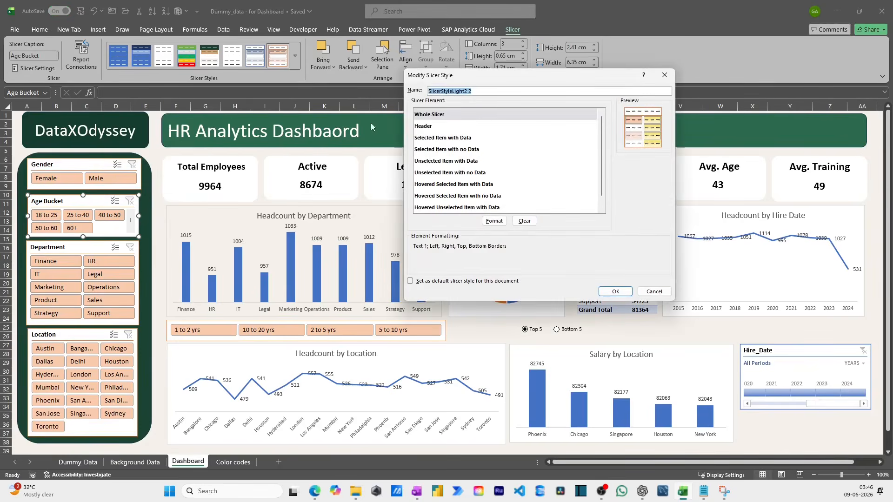
pyautogui.click(457, 125)
pyautogui.click(493, 220)
pyautogui.click(536, 255)
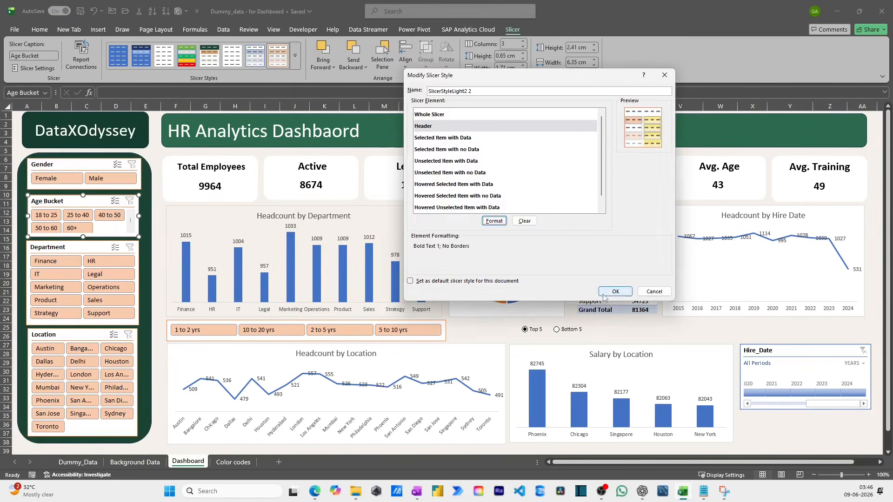
pyautogui.click(603, 295)
# - Try the dark orange and dark yellow slicer styles on the Gender slicer
pyautogui.click(98, 160)
pyautogui.click(98, 160)
pyautogui.click(298, 65)
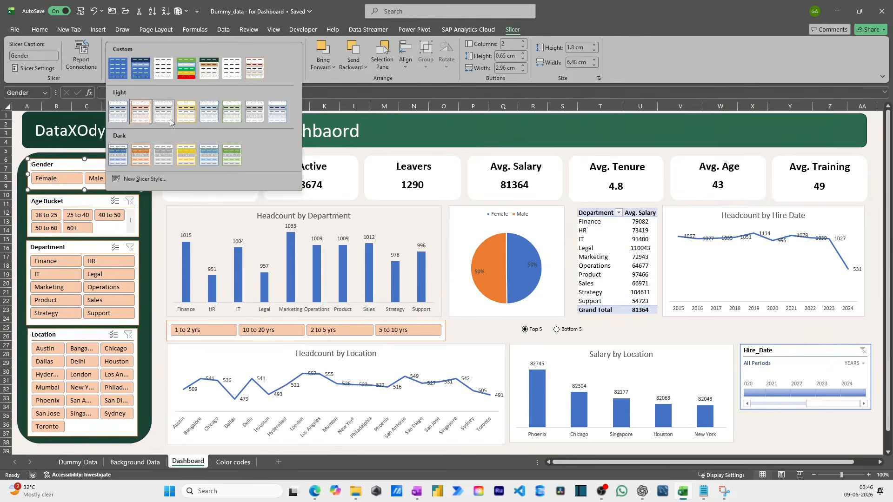
pyautogui.click(141, 154)
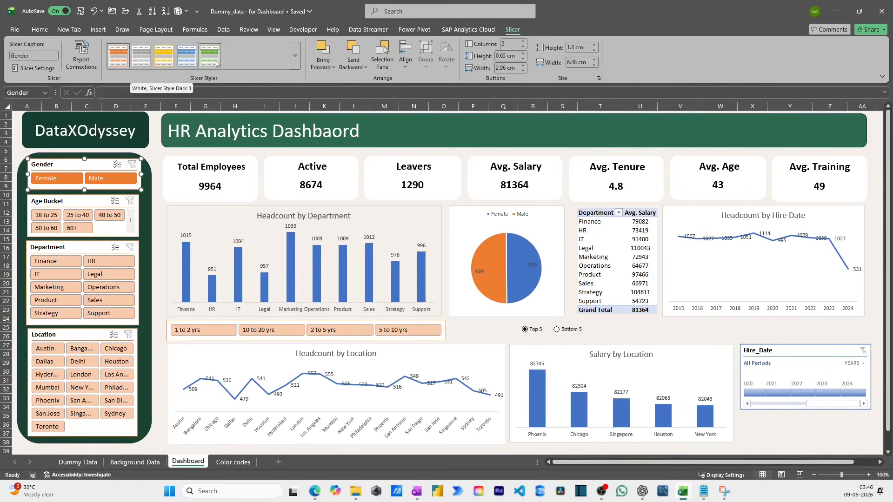
pyautogui.click(164, 56)
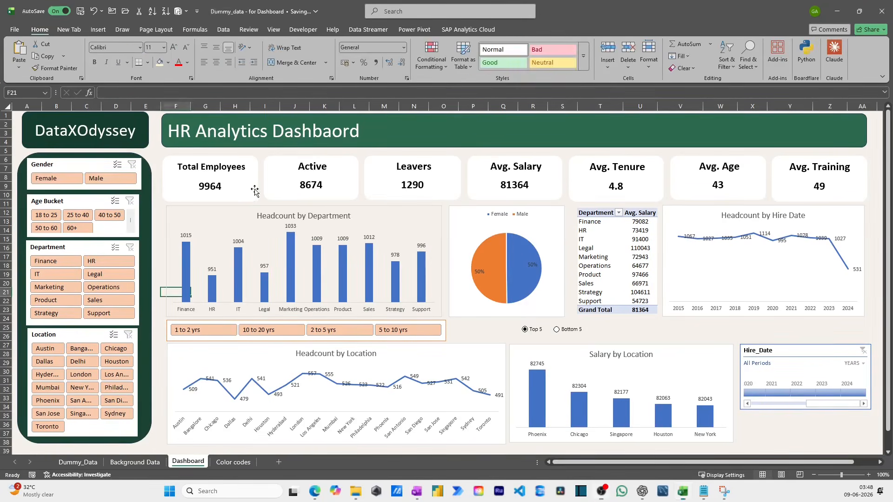
# - Fill the Total Employees KPI card with light gray
pyautogui.click(209, 177)
pyautogui.click(364, 43)
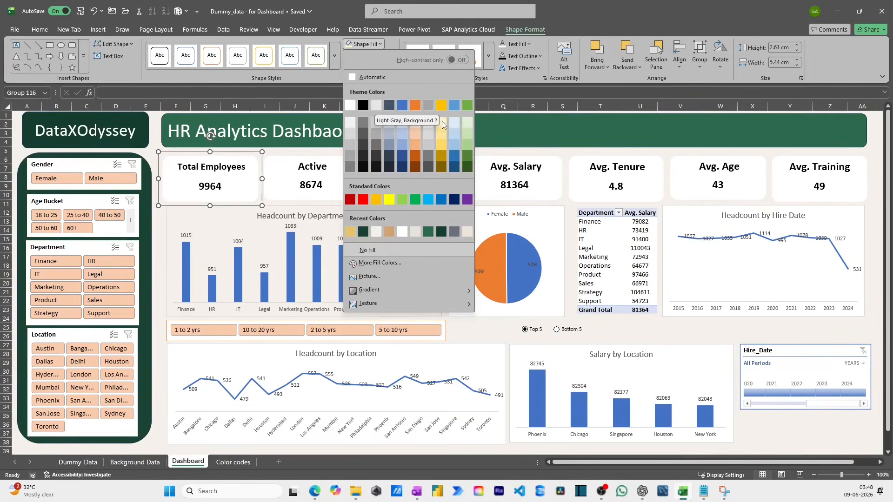
pyautogui.click(300, 158)
pyautogui.click(349, 45)
pyautogui.click(272, 177)
pyautogui.click(254, 171)
pyautogui.click(271, 203)
pyautogui.click(254, 168)
pyautogui.click(261, 154)
pyautogui.click(364, 44)
pyautogui.click(378, 88)
pyautogui.click(392, 184)
pyautogui.click(243, 178)
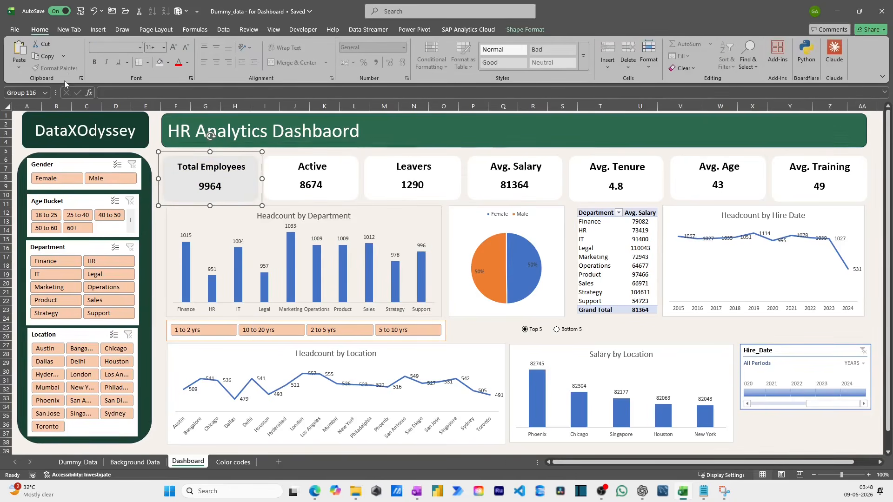
# - Apply the same light gray fill to the Active, Leavers, Avg. Salary, Avg. Tenure, Avg. Age and Avg. Training cards
pyautogui.click(285, 172)
pyautogui.click(363, 162)
pyautogui.click(525, 30)
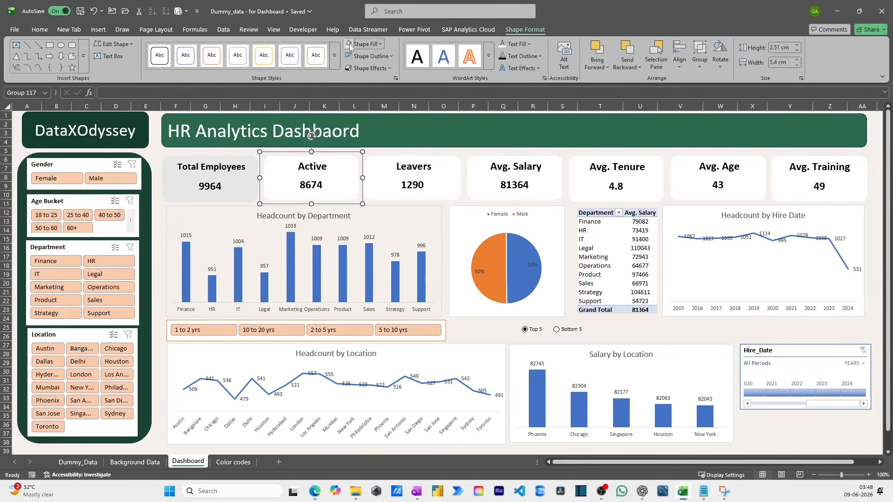
pyautogui.click(349, 45)
pyautogui.click(441, 175)
pyautogui.click(349, 44)
pyautogui.click(545, 176)
pyautogui.click(349, 44)
pyautogui.click(646, 176)
pyautogui.click(349, 44)
pyautogui.click(718, 176)
pyautogui.click(349, 45)
pyautogui.click(819, 176)
pyautogui.click(349, 44)
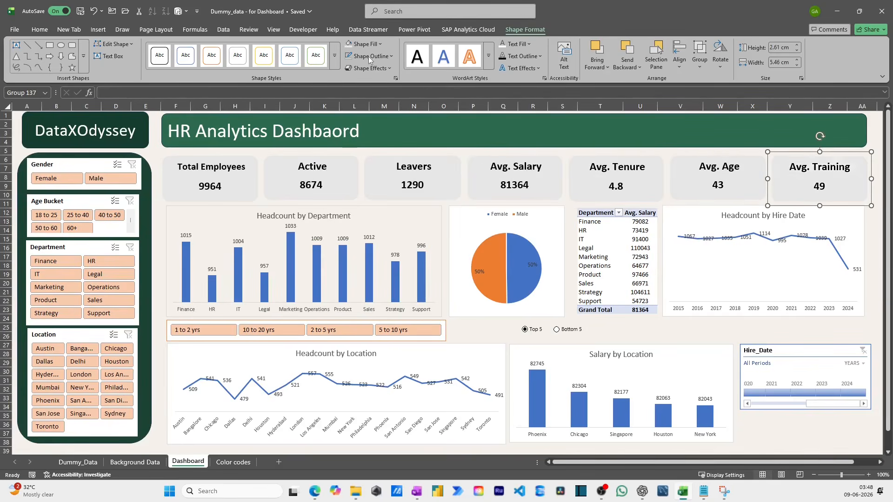
# - Fill the chart area of the Female/Male pie chart with the same light gray
pyautogui.click(480, 308)
pyautogui.click(605, 31)
pyautogui.click(367, 45)
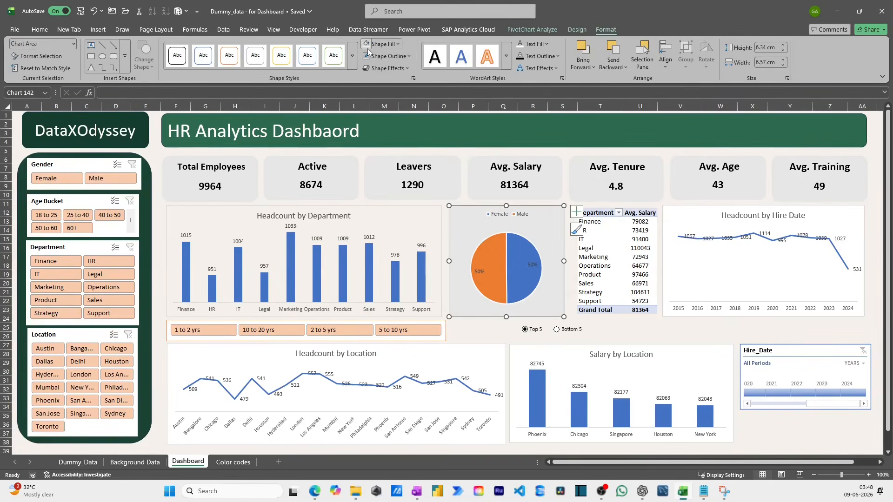
# - Fill the Headcount by Hire Date chart with the same light gray as the pie chart and remove its outline
pyautogui.click(595, 298)
pyautogui.click(678, 281)
pyautogui.click(521, 320)
pyautogui.click(762, 293)
pyautogui.click(367, 44)
pyautogui.click(409, 56)
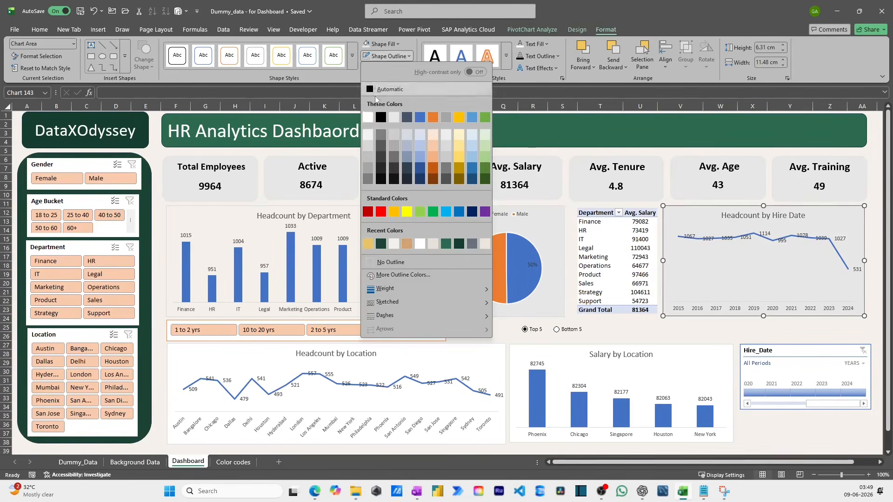
pyautogui.click(389, 263)
pyautogui.click(652, 328)
pyautogui.click(525, 289)
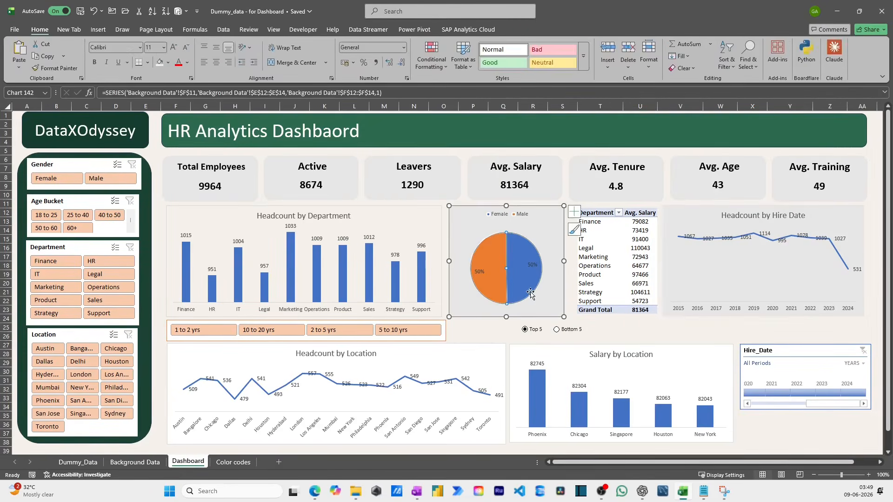
pyautogui.click(473, 327)
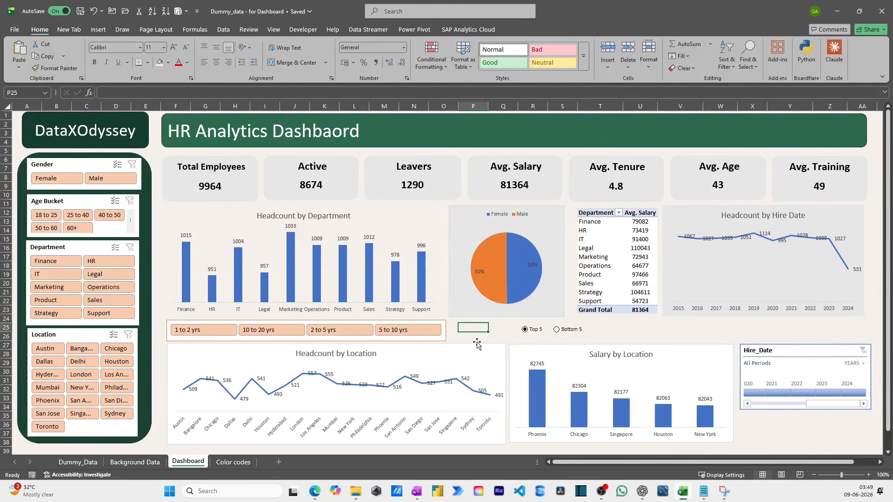
# - Apply the same light gray fill to the Headcount by Department and Headcount by Location charts
pyautogui.click(485, 312)
pyautogui.click(432, 227)
pyautogui.click(424, 204)
pyautogui.click(422, 210)
pyautogui.click(366, 44)
pyautogui.click(474, 336)
pyautogui.click(473, 360)
pyautogui.click(367, 44)
pyautogui.click(366, 56)
# - Fill the chart area of the Salary by Location chart with the same light gray
pyautogui.click(548, 346)
pyautogui.click(385, 45)
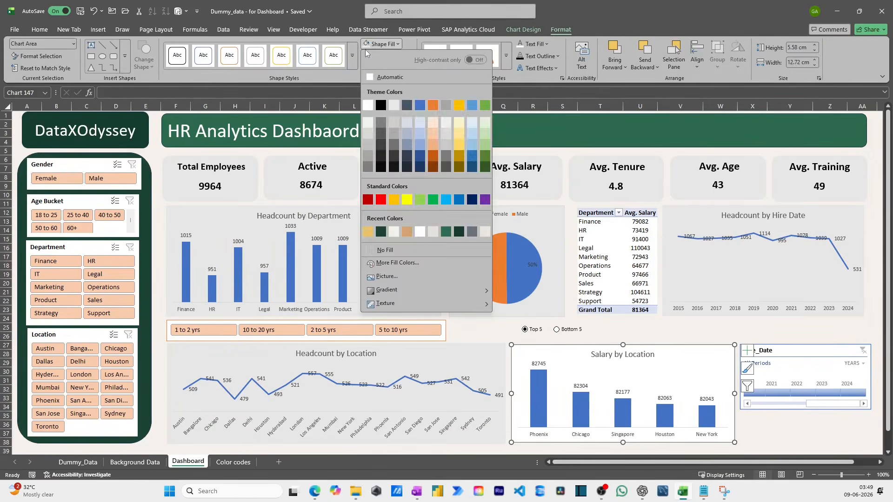
pyautogui.click(366, 44)
pyautogui.click(366, 56)
pyautogui.click(784, 432)
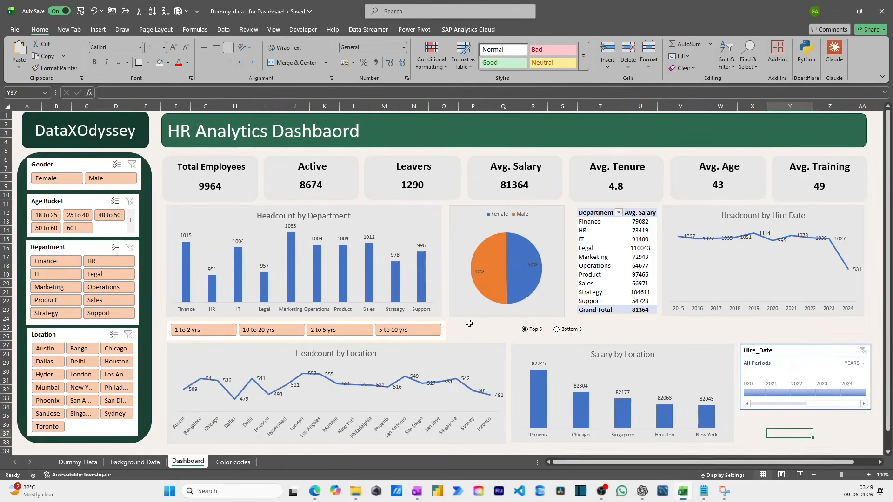
# - Fill the whole Department and Avg. Salary pivot table, including its header and Grand Total rows, with light gray
pyautogui.moveTo(614, 209); pyautogui.dragTo(654, 310)
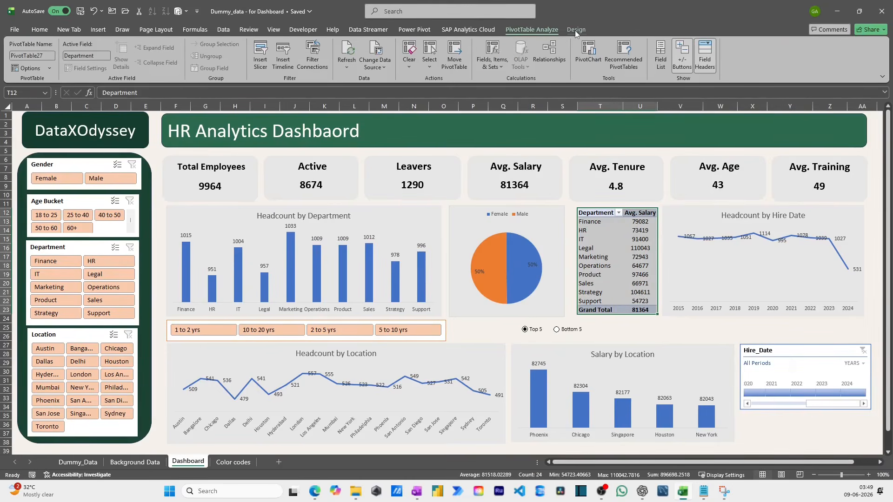
pyautogui.click(43, 31)
pyautogui.click(167, 62)
pyautogui.click(163, 235)
pyautogui.click(558, 223)
pyautogui.moveTo(599, 211); pyautogui.dragTo(629, 211)
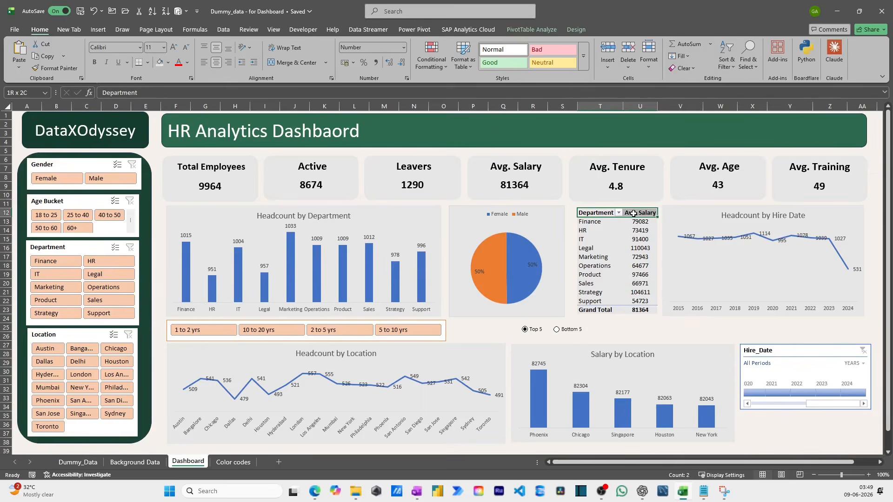
pyautogui.click(679, 336)
# - Apply the orange timeline style to the Hire_Date timeline to match the slicers
pyautogui.click(700, 393)
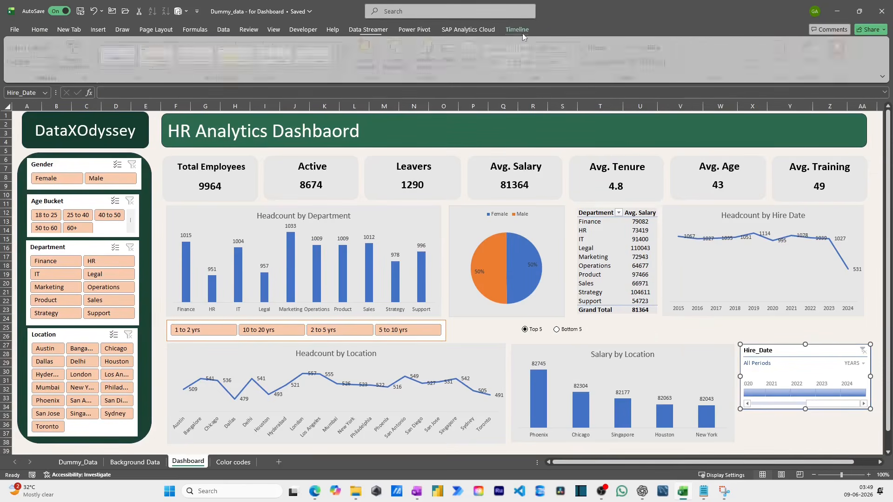
pyautogui.click(181, 63)
pyautogui.click(790, 434)
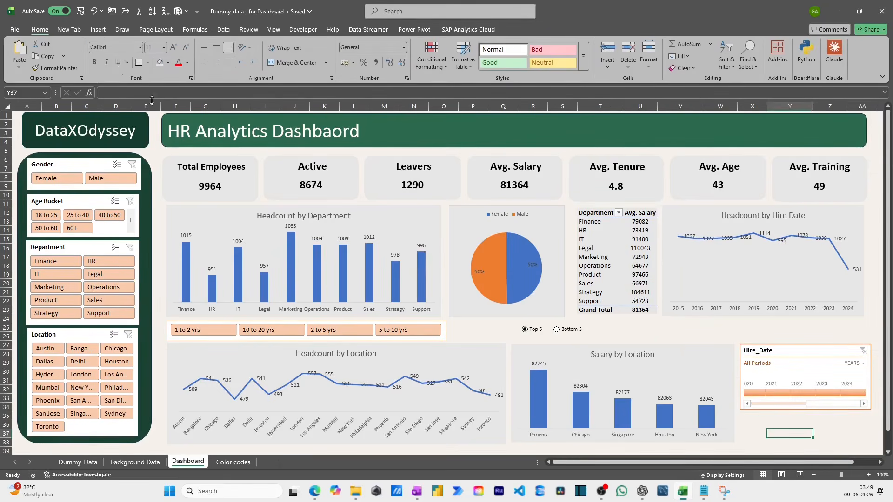
# - Copy the formatting of the HR Analytics title banner onto the DataXOdyssey box
pyautogui.click(356, 146)
pyautogui.click(148, 128)
pyautogui.click(213, 147)
pyautogui.click(55, 68)
pyautogui.click(123, 144)
pyautogui.click(169, 143)
pyautogui.click(126, 139)
pyautogui.moveTo(126, 138); pyautogui.dragTo(26, 126)
pyautogui.click(189, 49)
pyautogui.click(164, 141)
# - Fill the rounded panel behind the slicers with the same medium green as the title banner
pyautogui.click(148, 179)
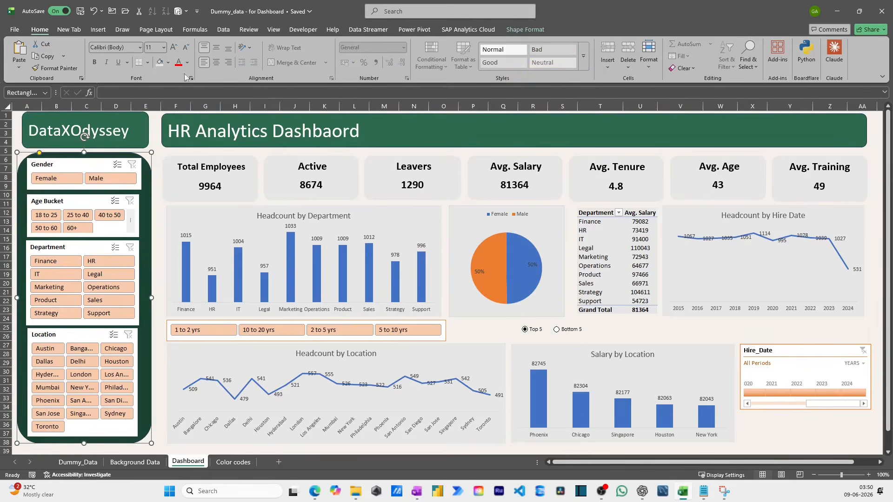
pyautogui.click(168, 62)
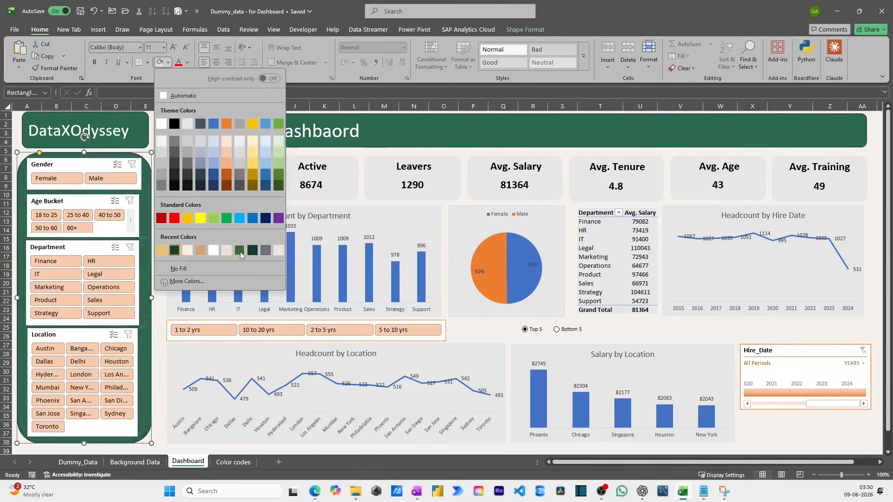
pyautogui.click(154, 142)
pyautogui.hotkey('ctrl', 'Home')
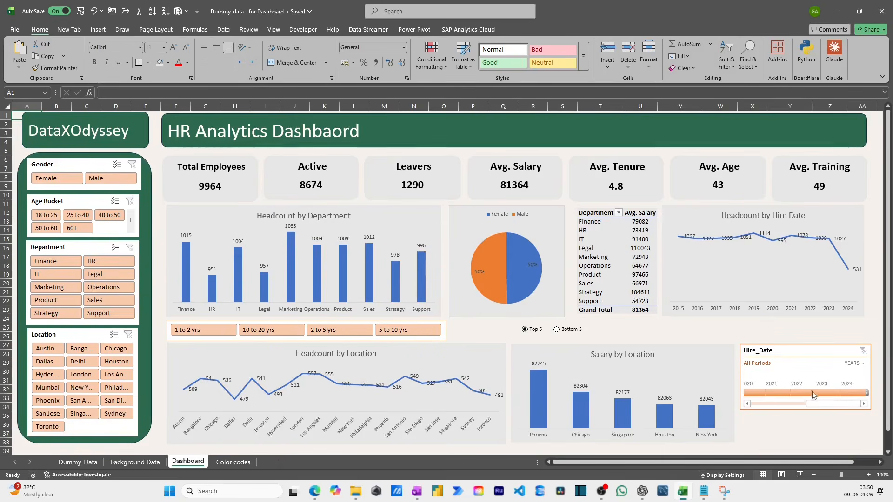
# - Test the dashboard by filtering Hire_Date to 2023 and Gender to Male, clearing each filter
pyautogui.click(827, 393)
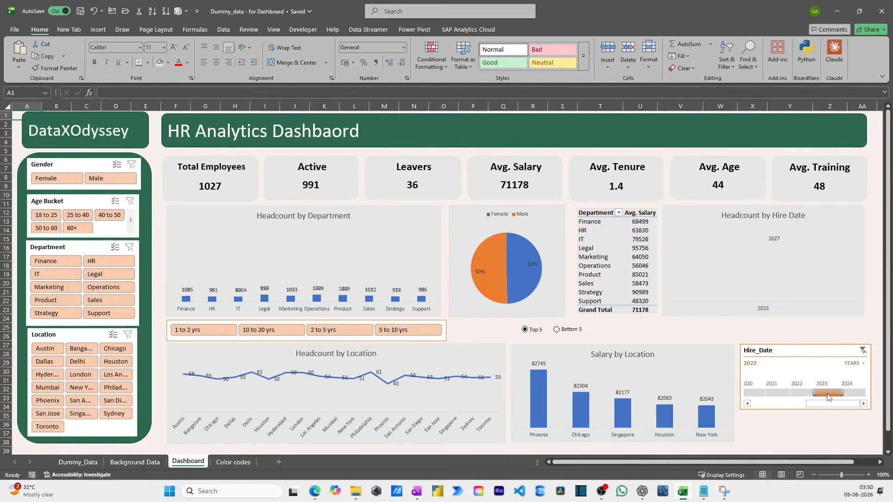
pyautogui.click(864, 351)
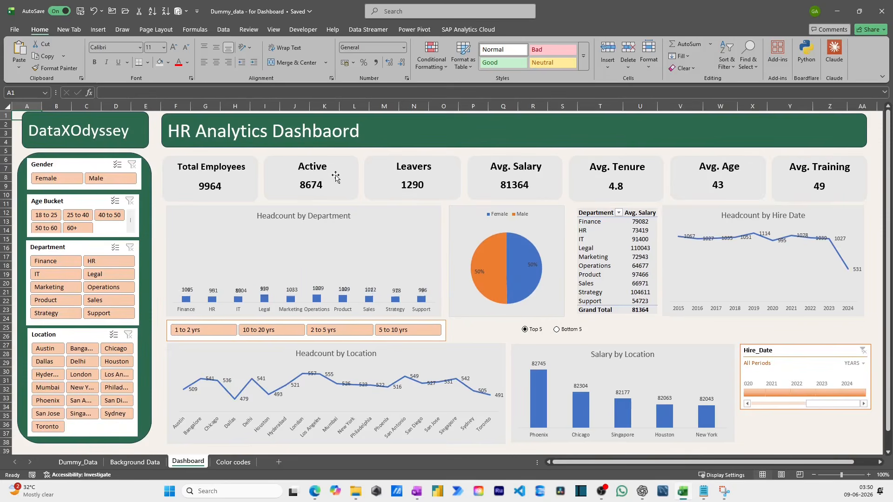
pyautogui.click(95, 178)
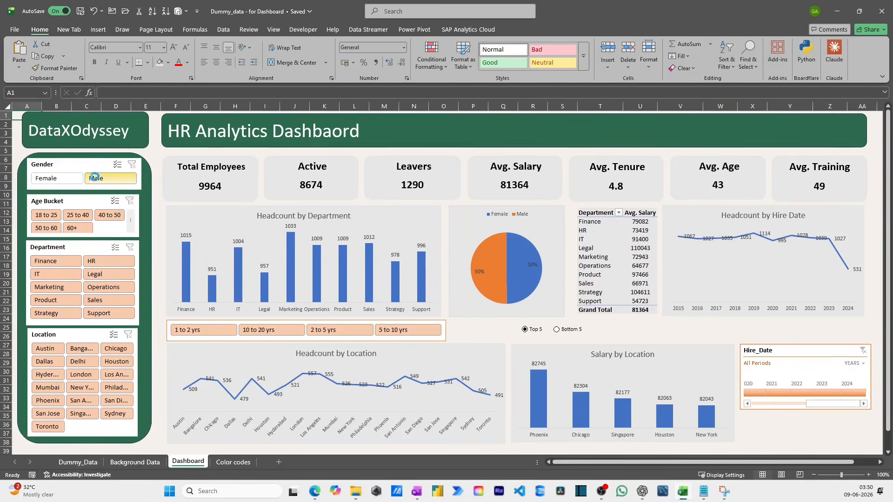
pyautogui.click(132, 164)
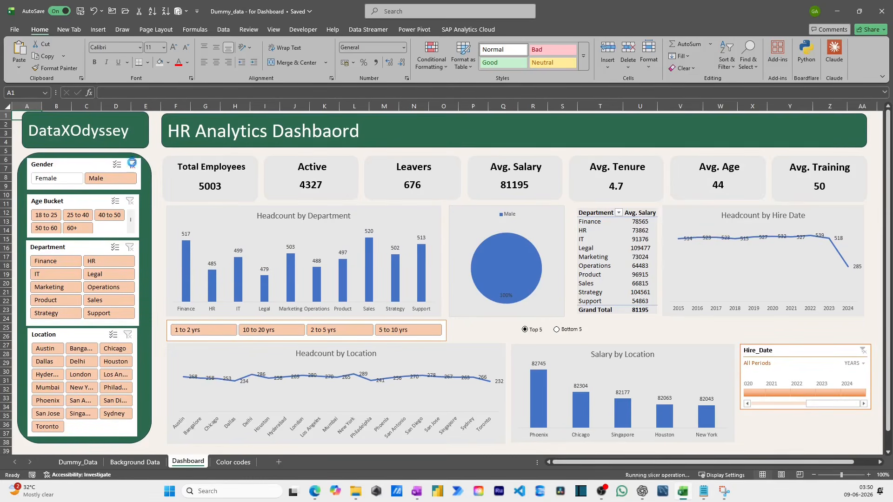
# - Test the Department slicer with Finance and the Location slicer with Bangalore, clearing each filter
pyautogui.click(64, 266)
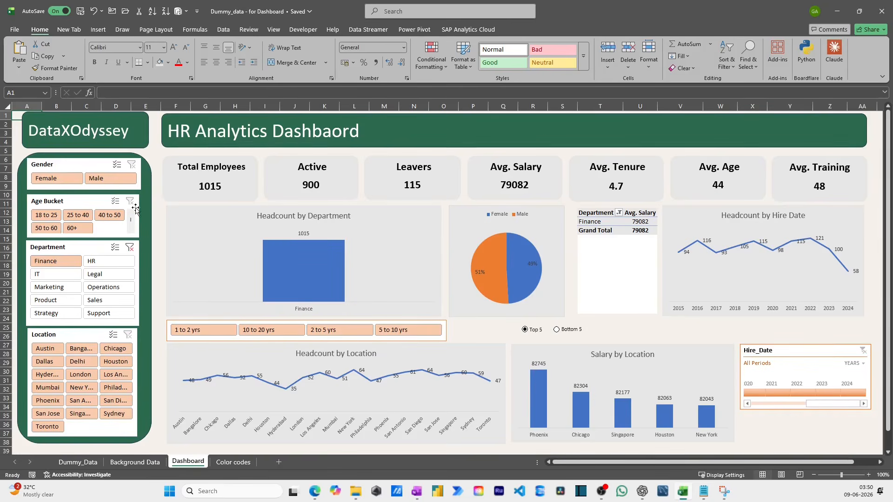
pyautogui.click(131, 247)
pyautogui.click(80, 349)
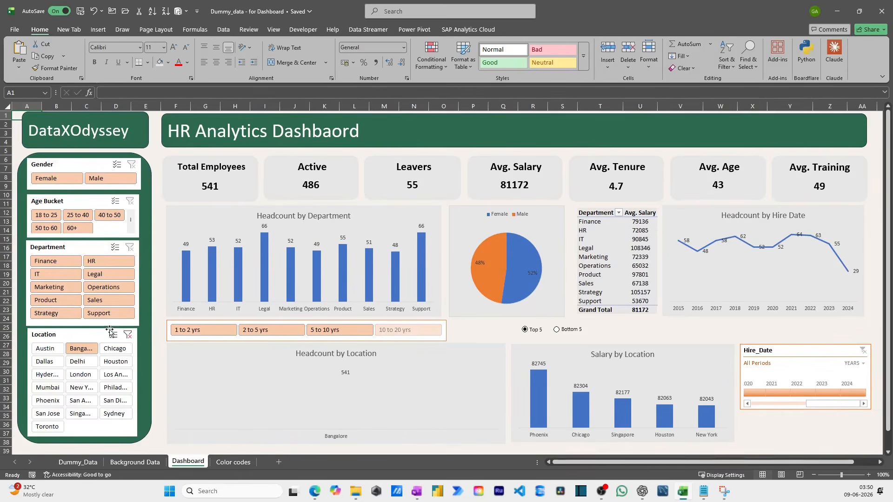
pyautogui.click(127, 335)
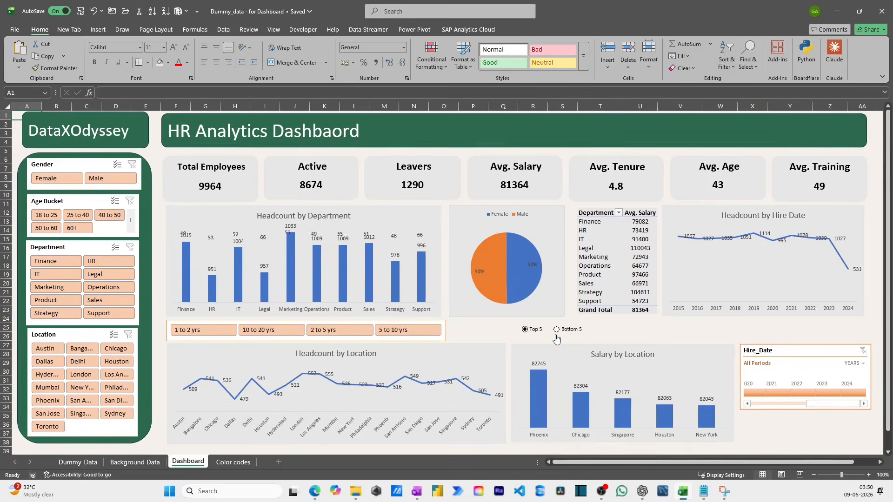
pyautogui.click(617, 330)
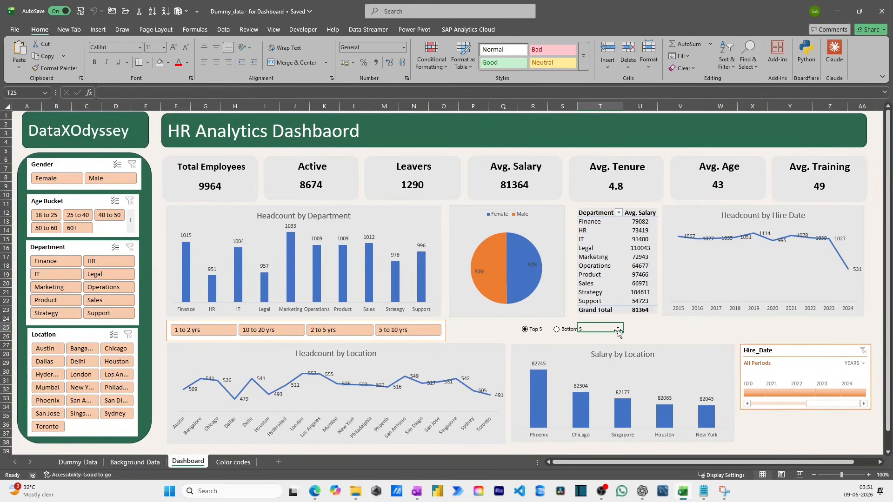